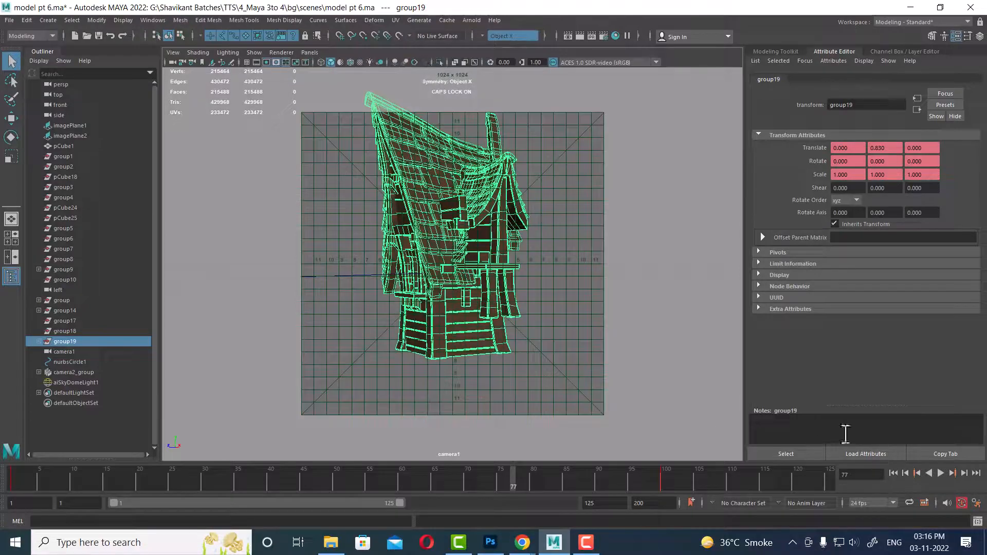
# Play the house animation from the first frame through camera1, stopping at frame 81.
pyautogui.click(893, 473)
pyautogui.click(939, 473)
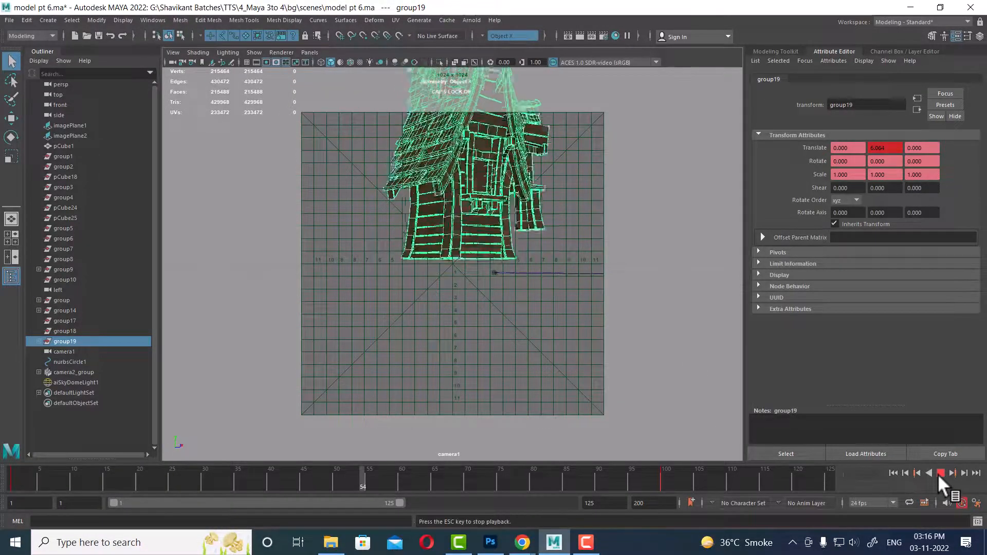
pyautogui.click(939, 473)
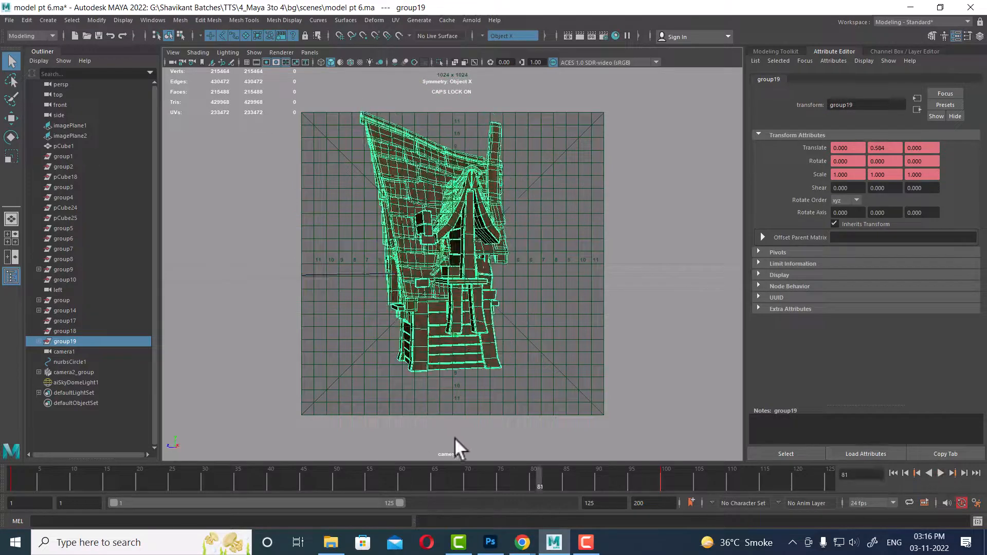
# Look through camera2 and play the house animation from the first frame.
pyautogui.click(310, 52)
pyautogui.moveTo(328, 63)
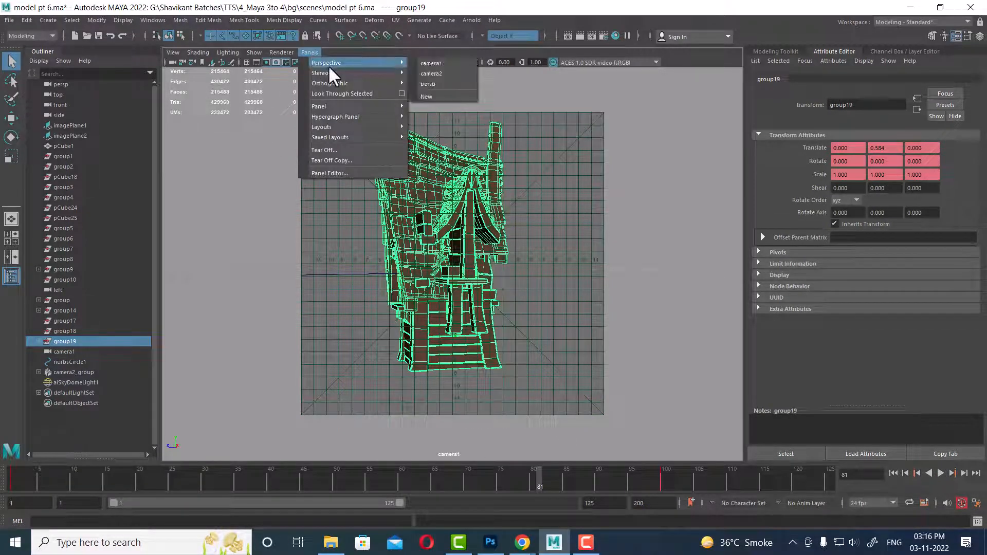
pyautogui.click(439, 64)
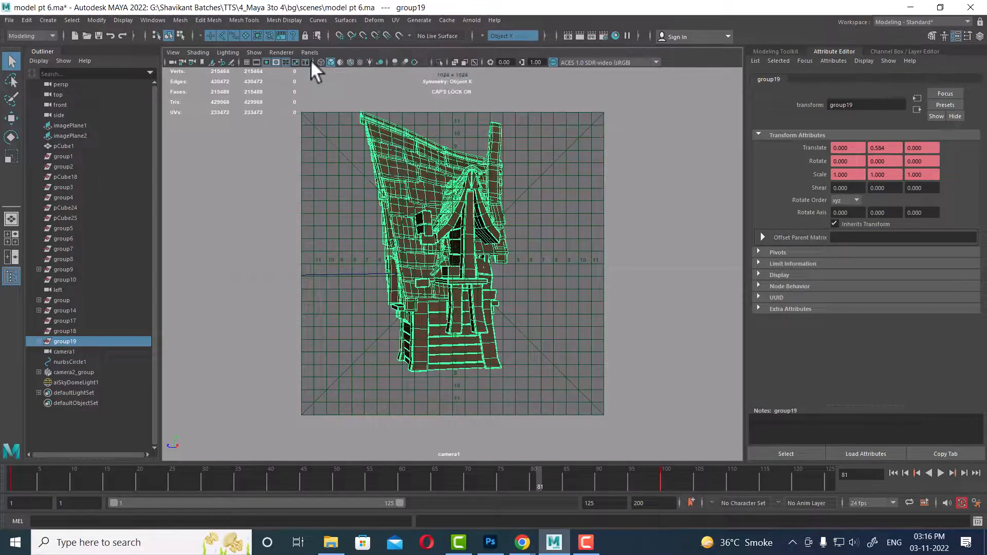
pyautogui.click(310, 52)
pyautogui.moveTo(328, 63)
pyautogui.click(441, 74)
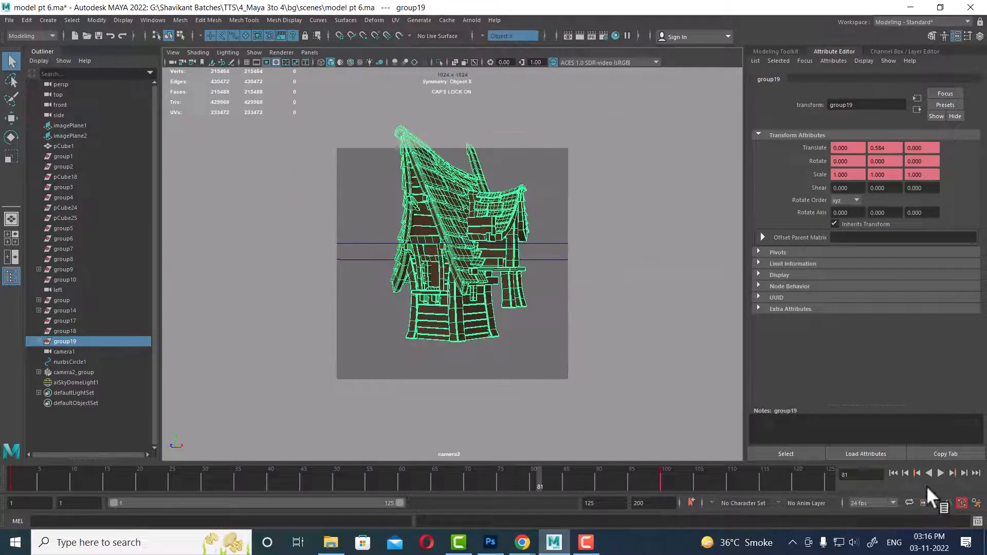
pyautogui.click(894, 473)
pyautogui.click(941, 473)
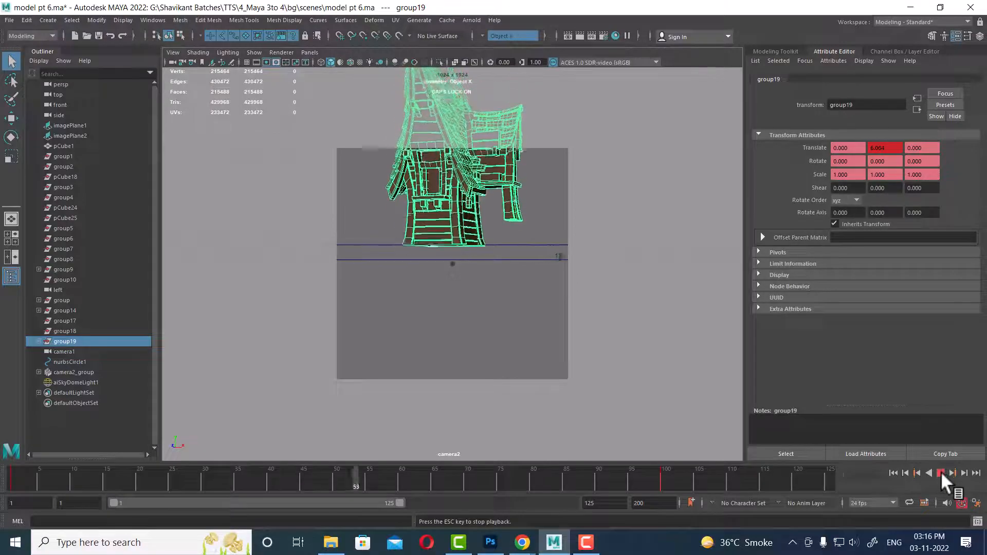
pyautogui.click(940, 472)
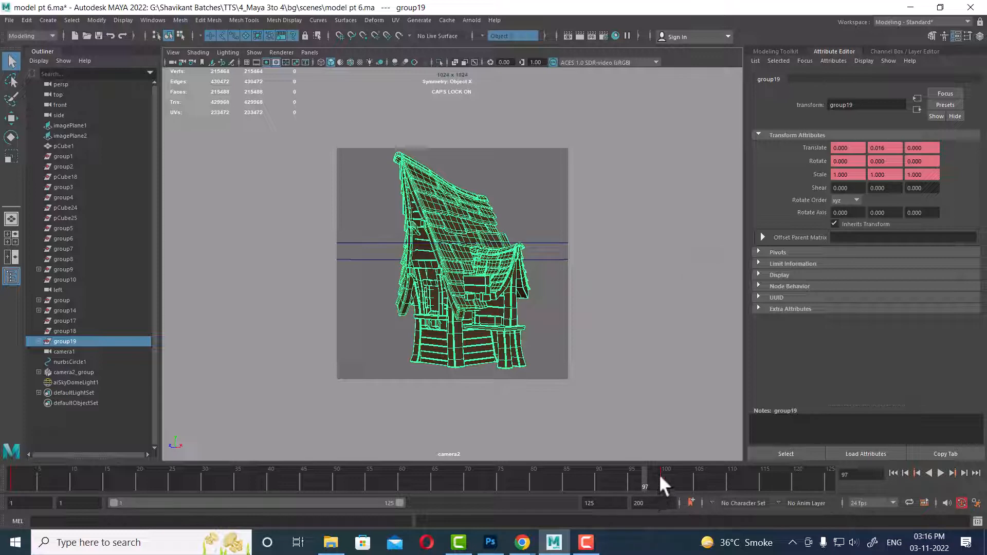
# Try deleting group19's keyframe at frame 100 and undo the deletion.
pyautogui.hotkey('alt', 'v')
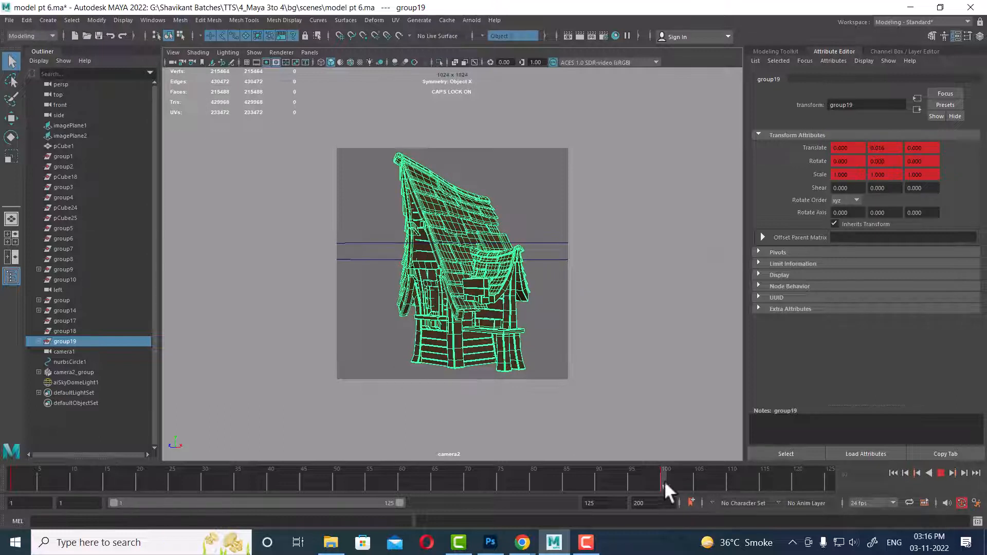
pyautogui.click(664, 480)
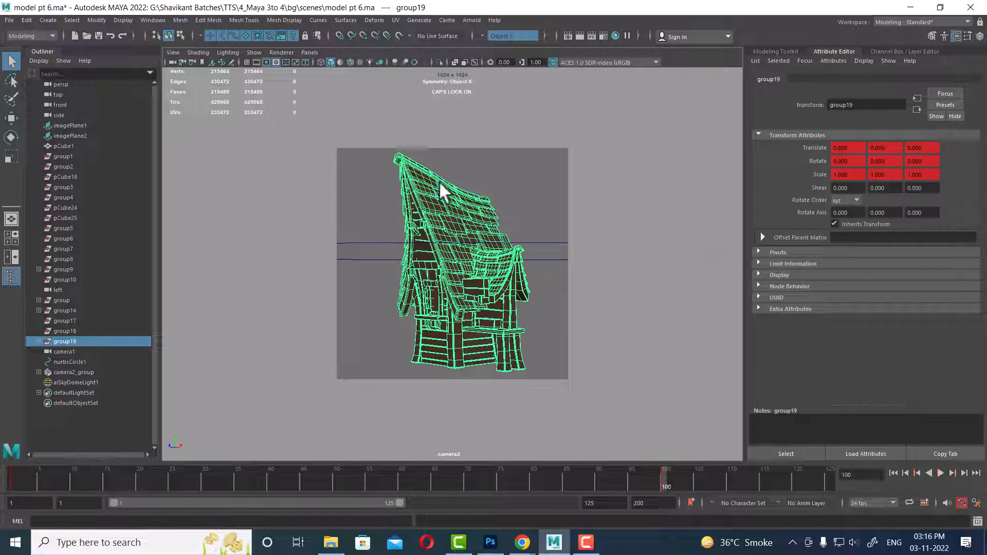
pyautogui.rightClick(664, 480)
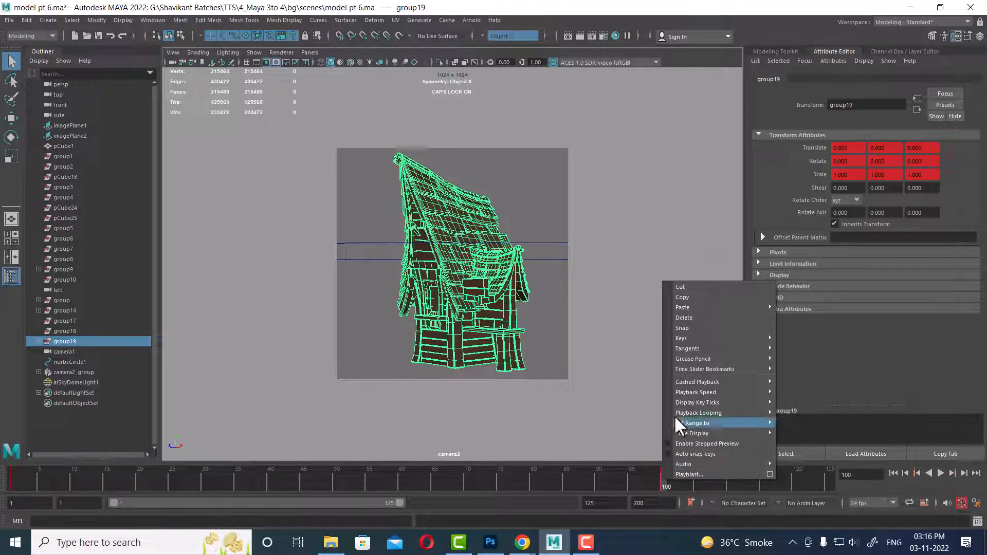
pyautogui.click(689, 320)
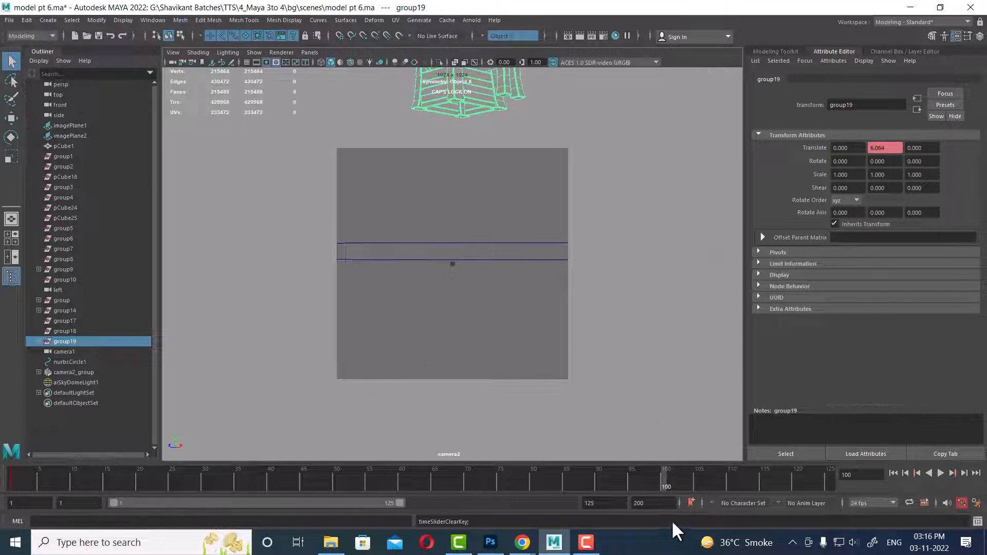
pyautogui.hotkey('ctrl', 'z')
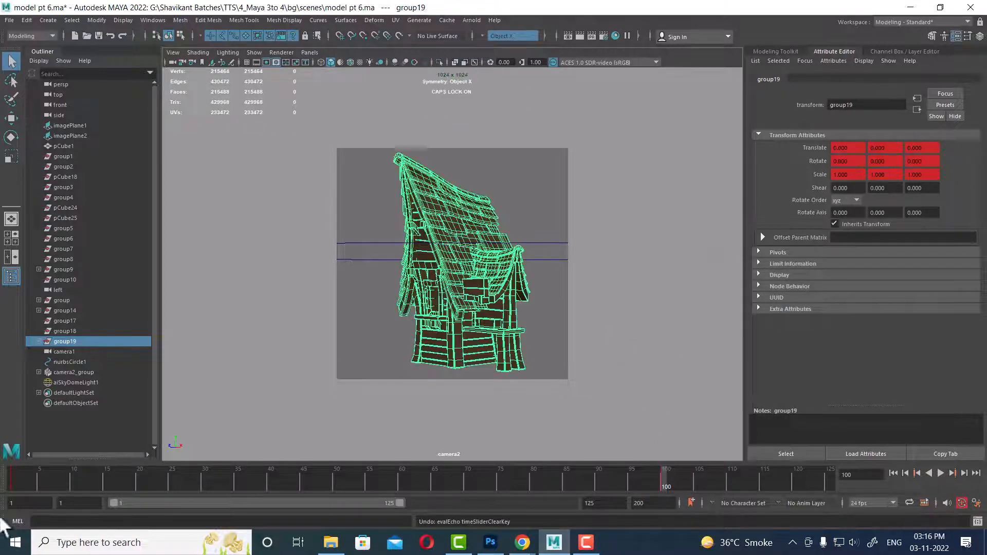
# Delete group19's keyframes at frame 1 and frame 100.
pyautogui.click(8, 477)
pyautogui.rightClick(8, 477)
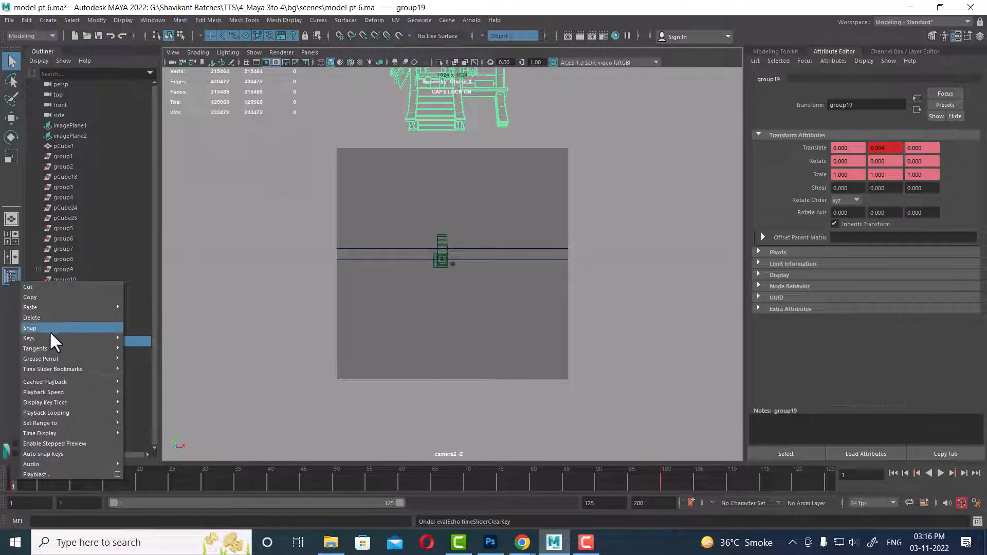
pyautogui.click(49, 317)
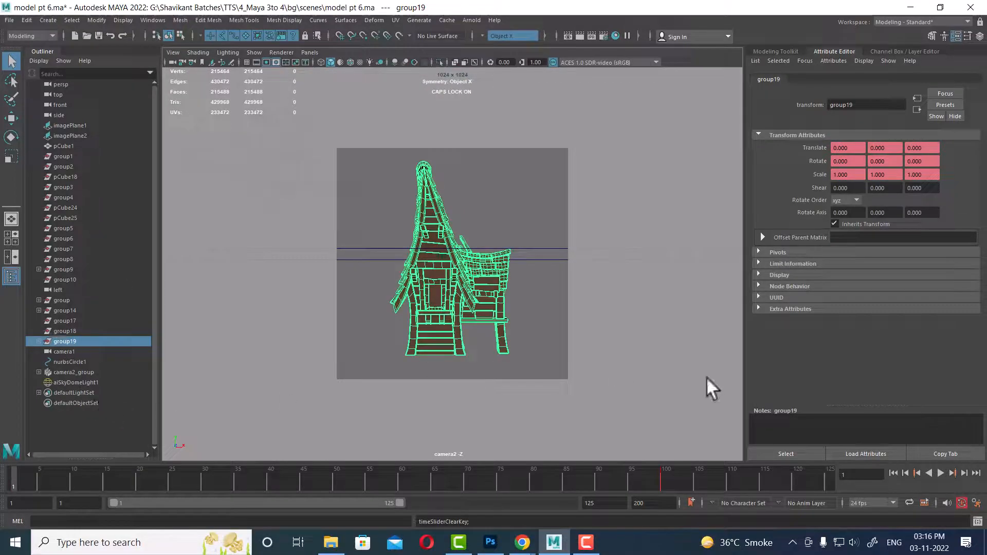
pyautogui.click(659, 479)
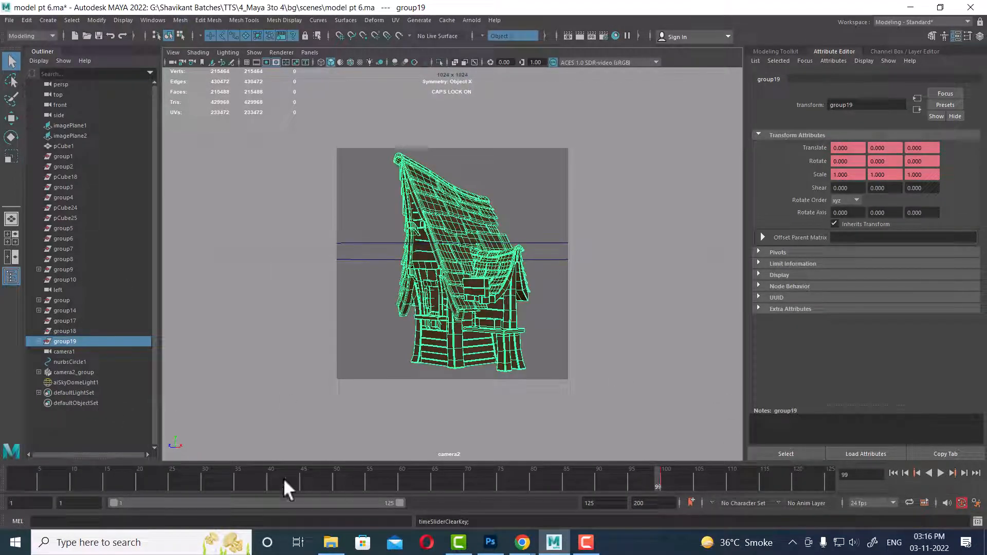
pyautogui.hotkey('alt', 'v')
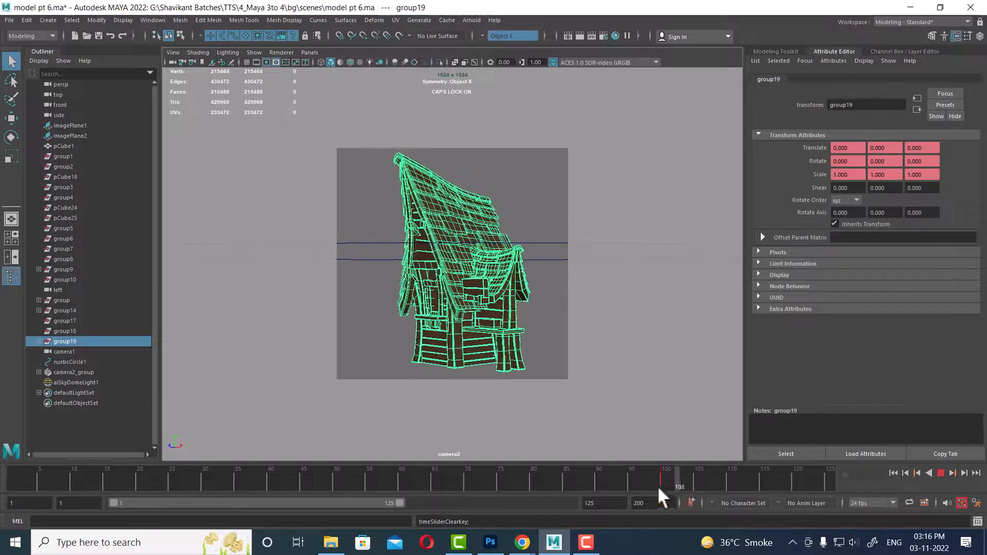
pyautogui.hotkey('alt', 'v')
pyautogui.rightClick(660, 480)
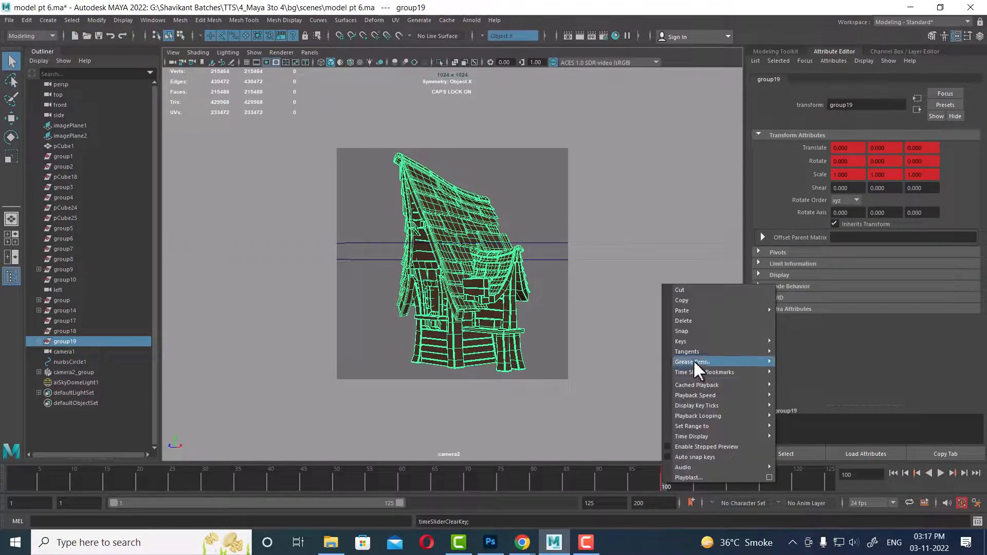
pyautogui.click(694, 331)
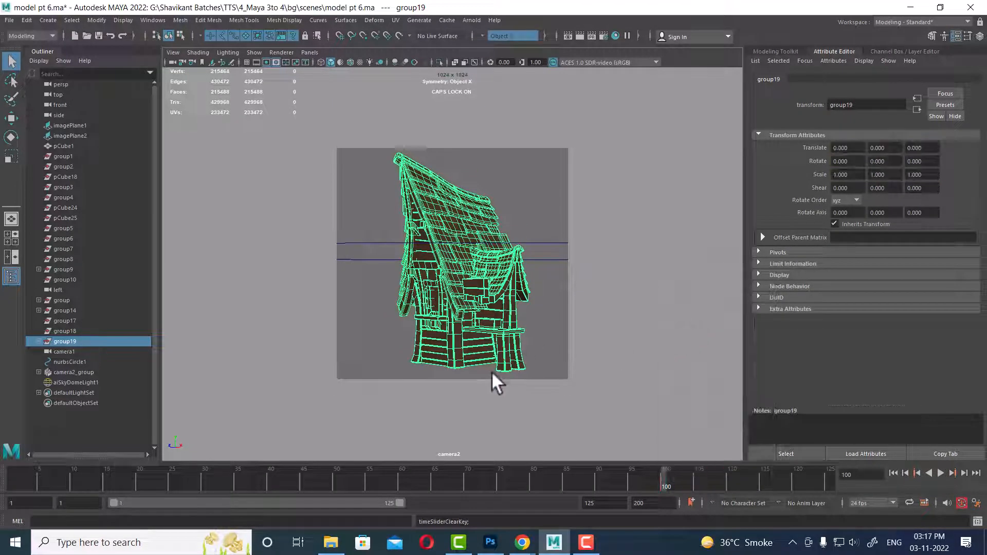
# Switch from camera2 to the perspective view, showing the house with the whole camera path around it.
pyautogui.press('space')
pyautogui.moveTo(490, 373); pyautogui.dragTo(575, 378)
pyautogui.scroll(-5, 483, 362)
pyautogui.scroll(-4, 553, 307)
pyautogui.scroll(2, 553, 307)
pyautogui.click(590, 340)
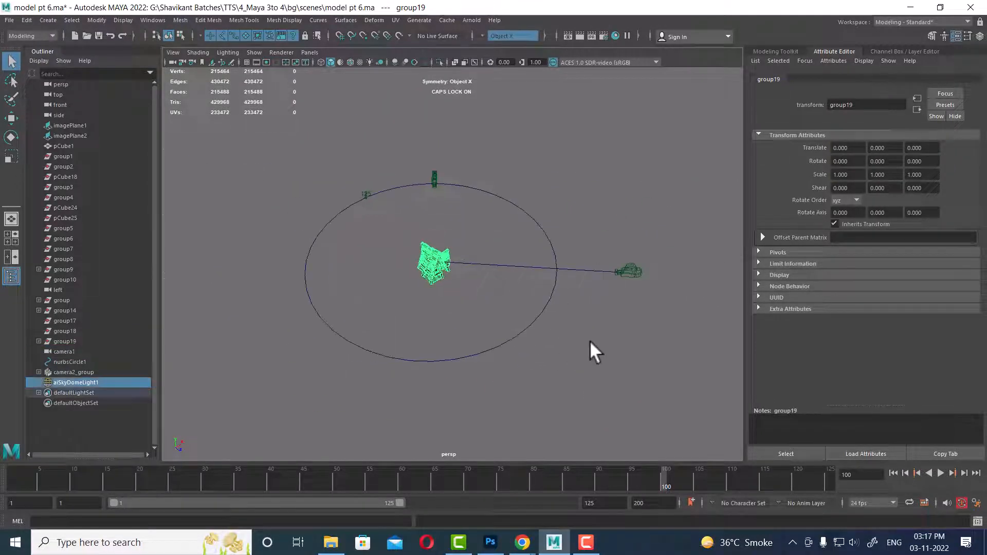
# Try deleting camera2 and its circular path separately in the perspective view, and undo the deletions.
pyautogui.click(634, 273)
pyautogui.click(939, 472)
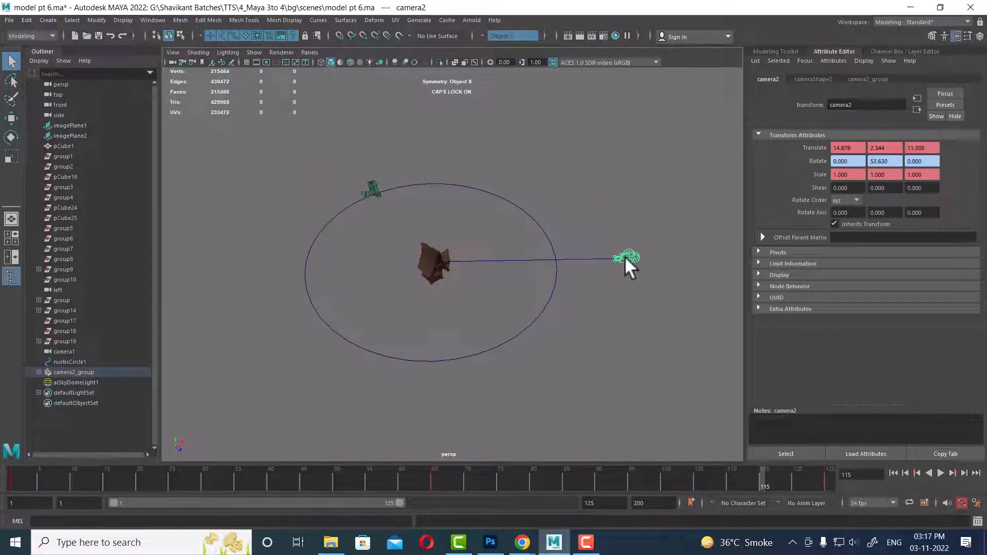
pyautogui.press('Delete')
pyautogui.click(555, 278)
pyautogui.press('Delete')
pyautogui.click(561, 258)
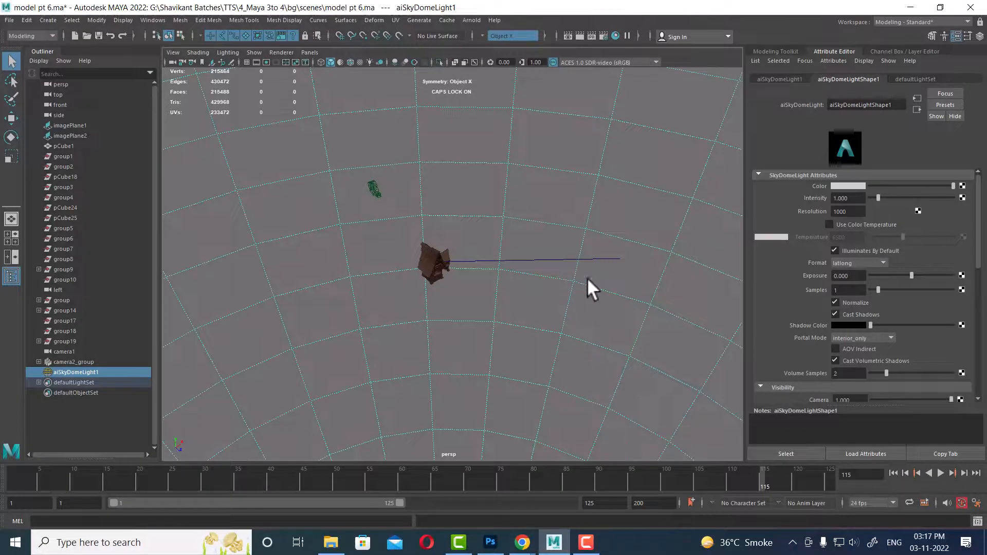
pyautogui.hotkey('ctrl', 'z')
pyautogui.hotkey('ctrl', 'z')
pyautogui.hotkey('ctrl', 'z')
pyautogui.hotkey('ctrl', 'z')
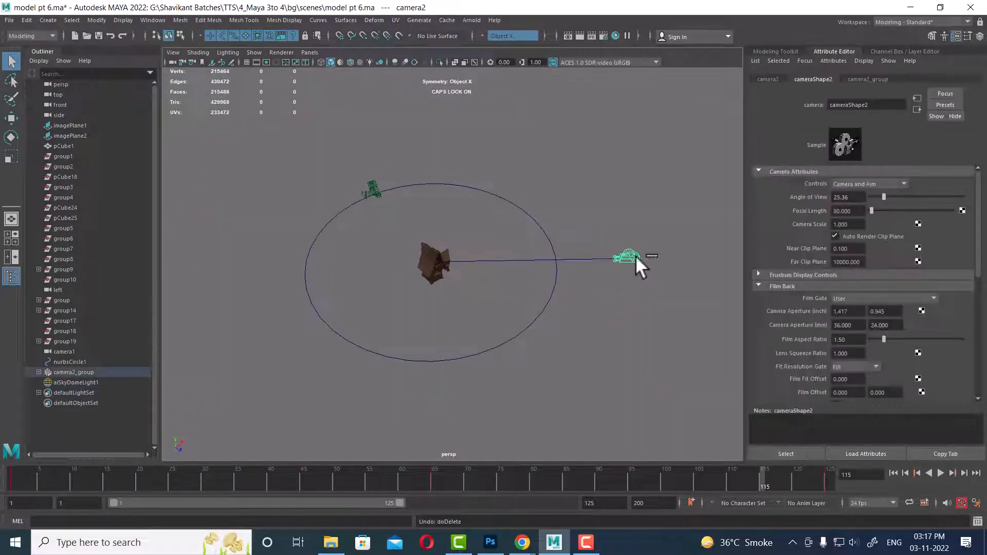
# Delete camera2_group and the nurbsCircle1 path from the scene.
pyautogui.click(66, 371)
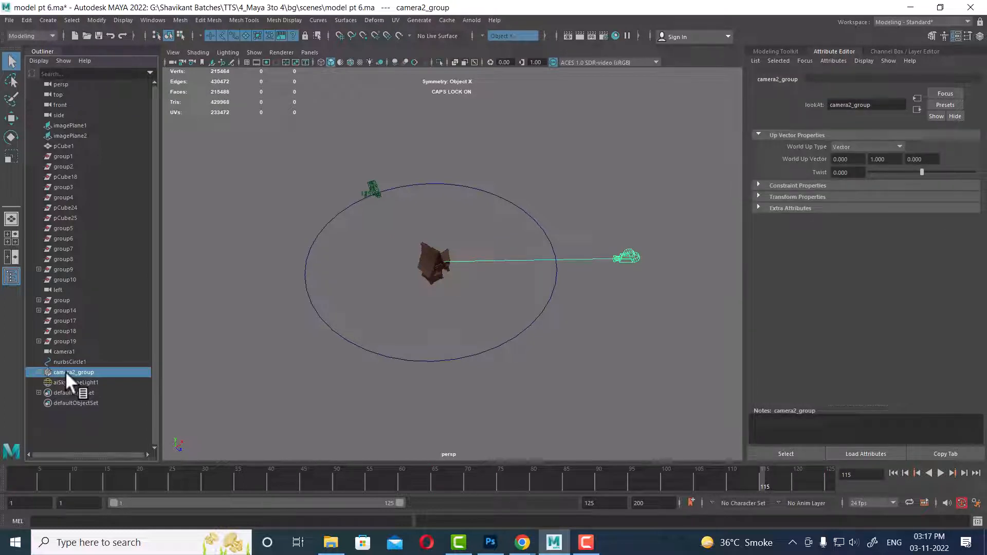
pyautogui.press('Delete')
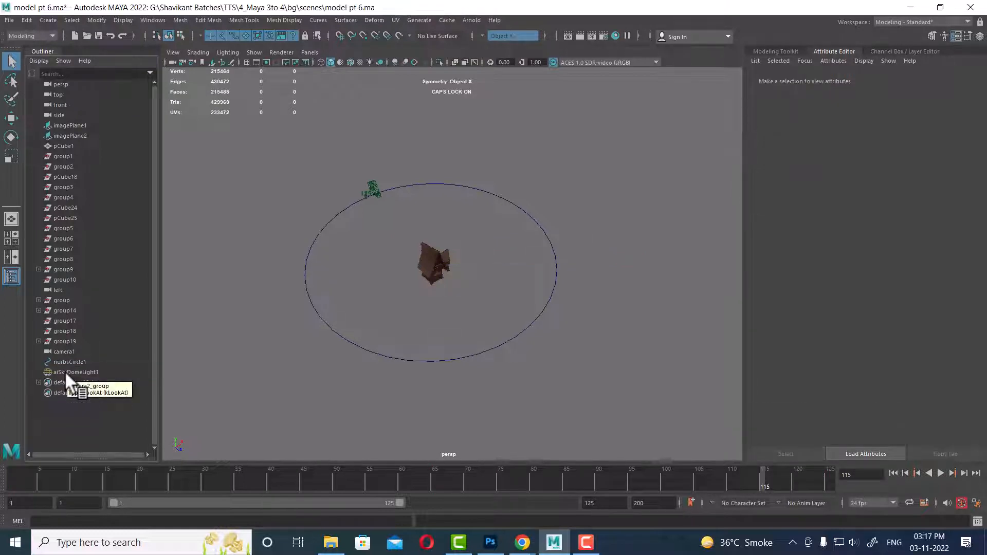
pyautogui.click(68, 361)
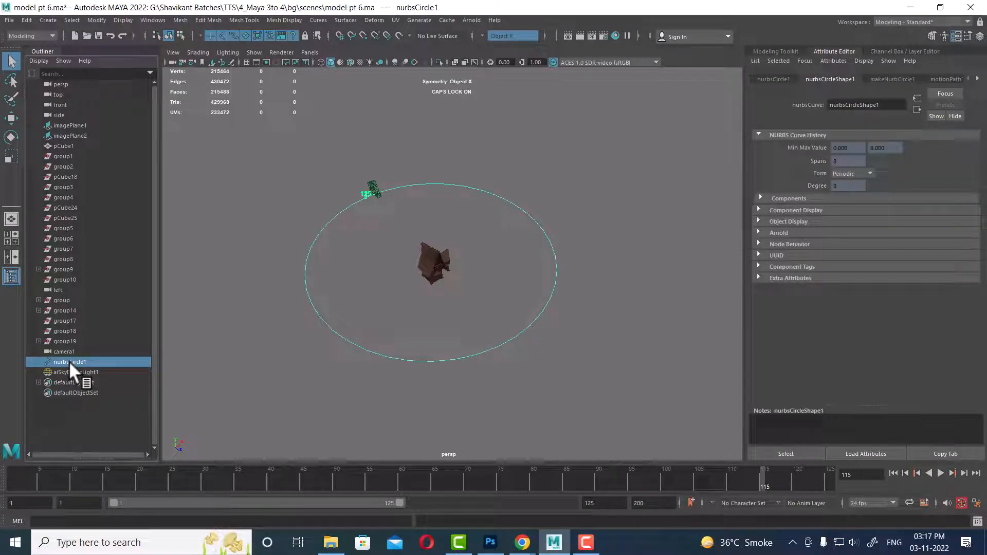
pyautogui.press('Delete')
# Examine the remaining camera and the house from several angles in the perspective view.
pyautogui.click(377, 184)
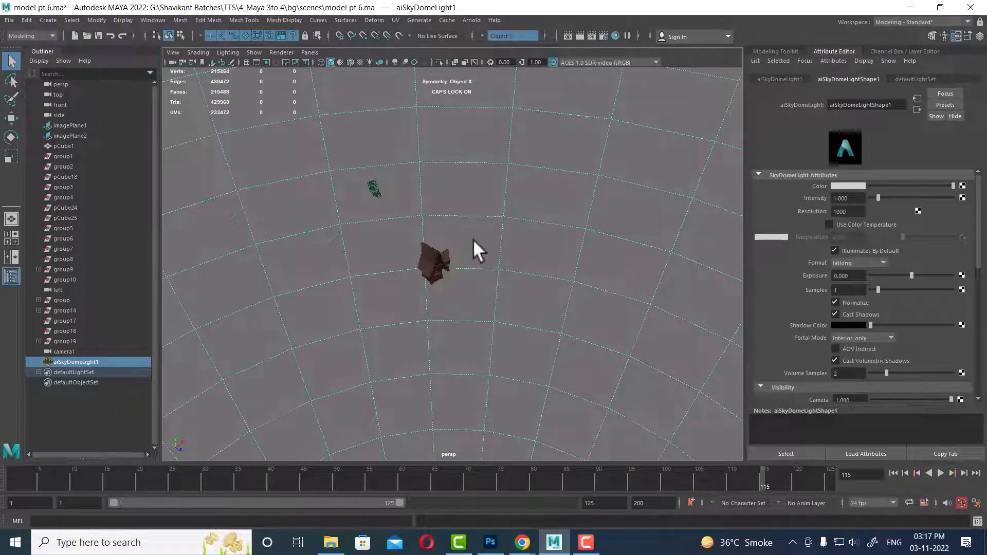
pyautogui.moveTo(473, 239); pyautogui.dragTo(344, 337)
pyautogui.keyDown('alt'); pyautogui.moveTo(405, 295); pyautogui.dragTo(508, 278); pyautogui.keyUp('alt')
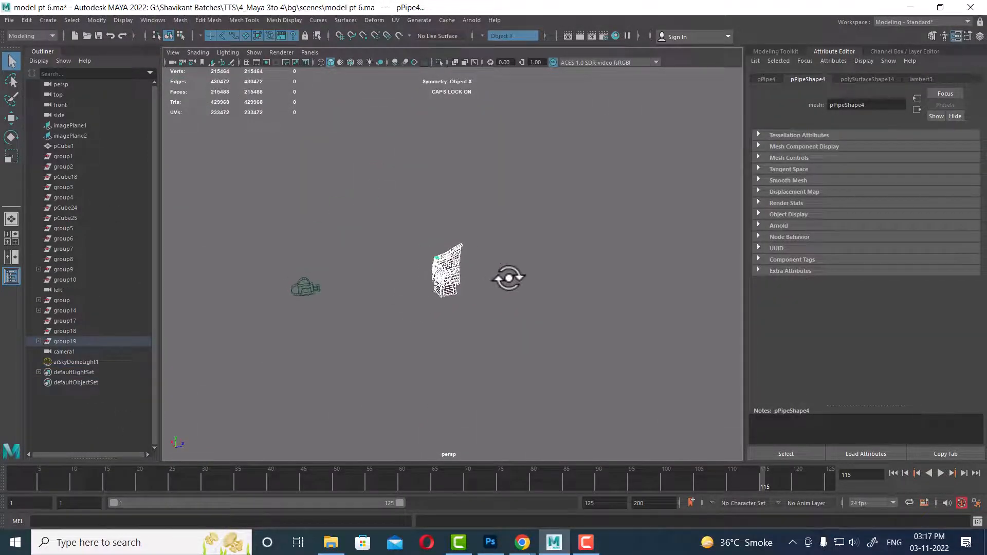
pyautogui.keyDown('alt'); pyautogui.moveTo(427, 326); pyautogui.dragTo(645, 414, button='right'); pyautogui.keyUp('alt')
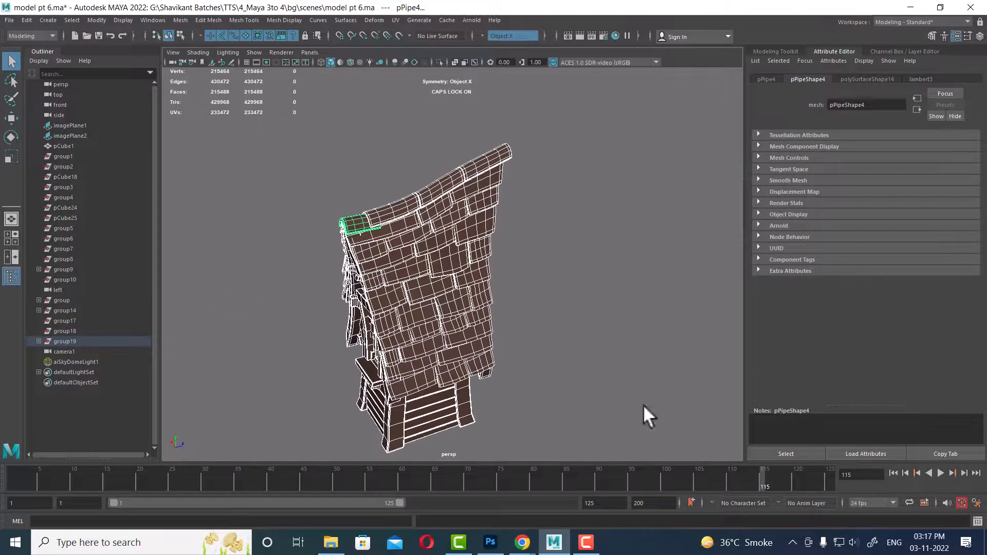
pyautogui.keyDown('alt'); pyautogui.moveTo(391, 257); pyautogui.dragTo(208, 149); pyautogui.keyUp('alt')
pyautogui.keyDown('alt'); pyautogui.moveTo(443, 309); pyautogui.dragTo(357, 260, button='right'); pyautogui.keyUp('alt')
pyautogui.keyDown('alt'); pyautogui.moveTo(425, 288); pyautogui.dragTo(502, 334, button='middle'); pyautogui.keyUp('alt')
pyautogui.click(363, 365)
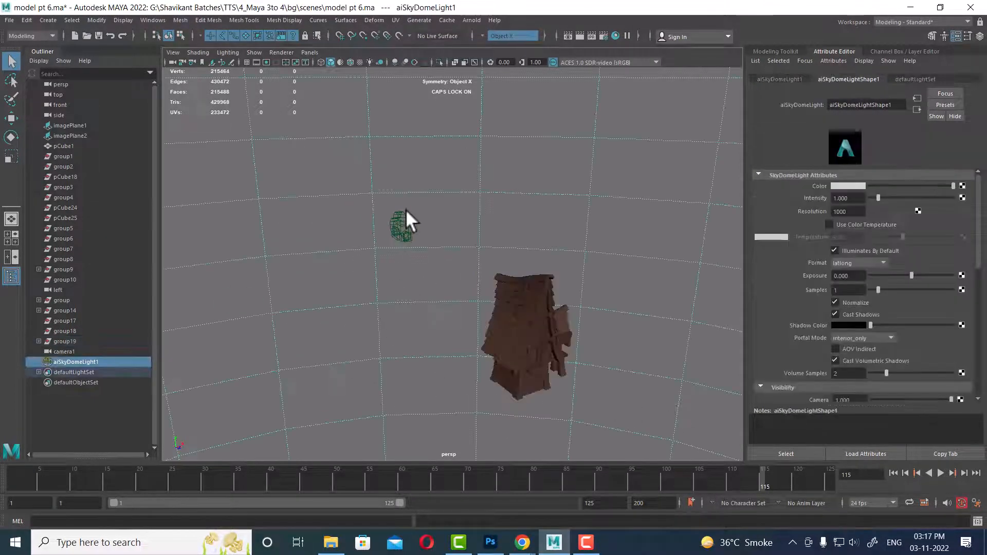
pyautogui.click(397, 229)
# Scrub the timeline to frame 51 and inspect the house parts from several sides.
pyautogui.moveTo(21, 479); pyautogui.dragTo(342, 489)
pyautogui.keyDown('alt'); pyautogui.moveTo(561, 357); pyautogui.dragTo(437, 318); pyautogui.keyUp('alt')
pyautogui.keyDown('alt'); pyautogui.moveTo(437, 319); pyautogui.dragTo(526, 396, button='right'); pyautogui.keyUp('alt')
pyautogui.keyDown('alt'); pyautogui.moveTo(525, 396); pyautogui.dragTo(565, 300); pyautogui.keyUp('alt')
pyautogui.click(538, 308)
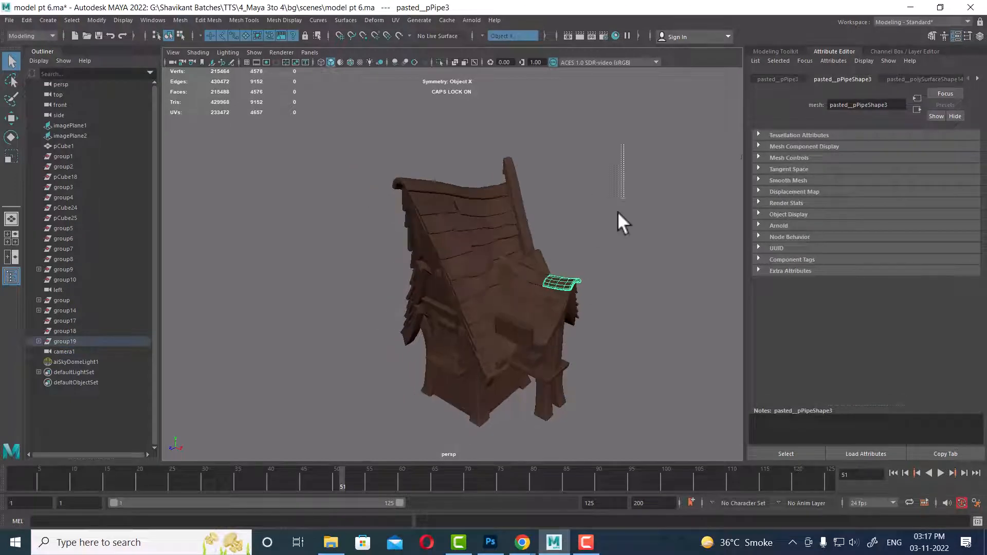
pyautogui.moveTo(617, 211); pyautogui.dragTo(536, 456)
pyautogui.click(621, 400)
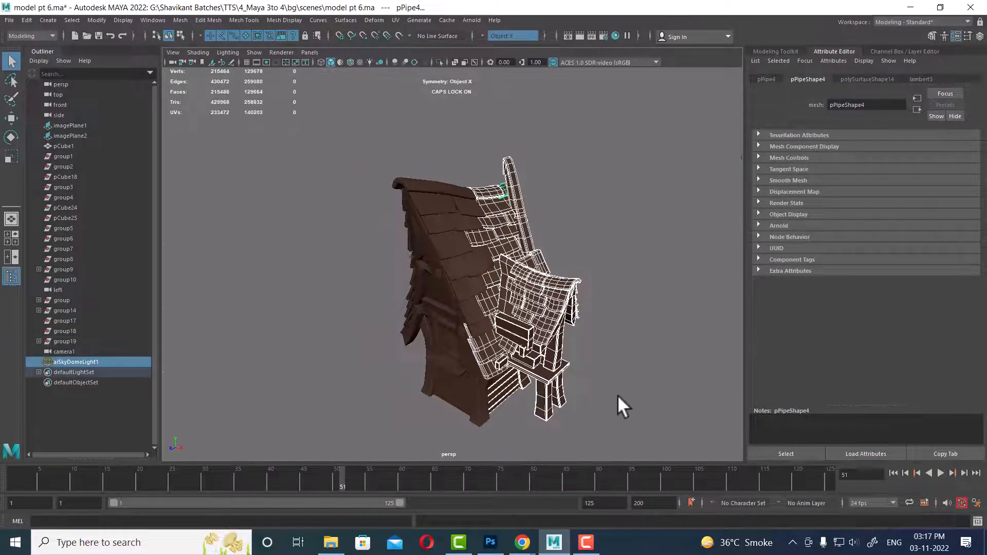
pyautogui.keyDown('alt'); pyautogui.moveTo(572, 403); pyautogui.dragTo(412, 138); pyautogui.keyUp('alt')
pyautogui.click(410, 138)
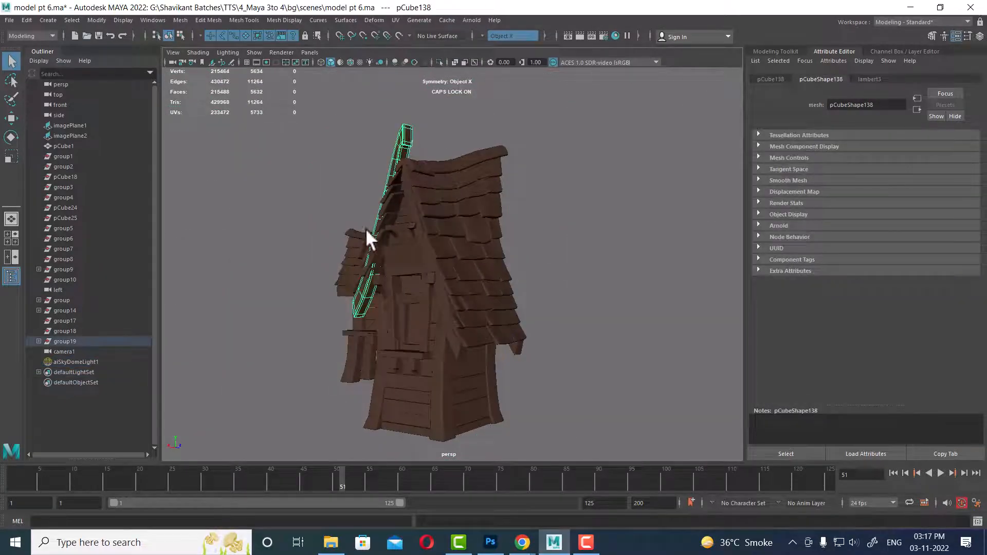
pyautogui.keyDown('alt'); pyautogui.moveTo(370, 237); pyautogui.dragTo(496, 331); pyautogui.keyUp('alt')
# Select group19, return the timeline to frame 1, and select all the individual house meshes.
pyautogui.click(81, 340)
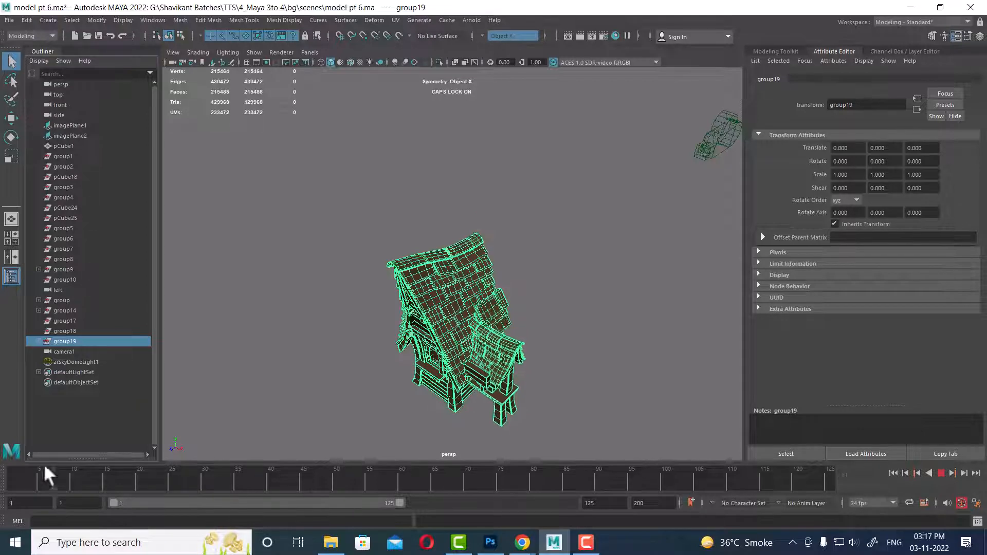
pyautogui.moveTo(45, 465); pyautogui.dragTo(1, 466)
pyautogui.keyDown('alt'); pyautogui.moveTo(683, 287); pyautogui.dragTo(566, 265); pyautogui.keyUp('alt')
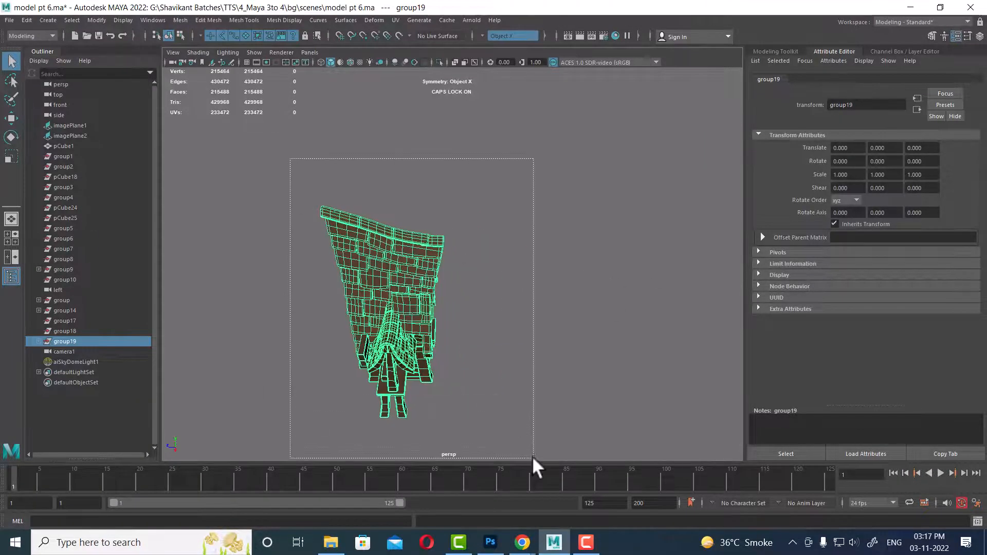
pyautogui.press('Down')
pyautogui.keyDown('alt'); pyautogui.moveTo(550, 455); pyautogui.dragTo(536, 346); pyautogui.keyUp('alt')
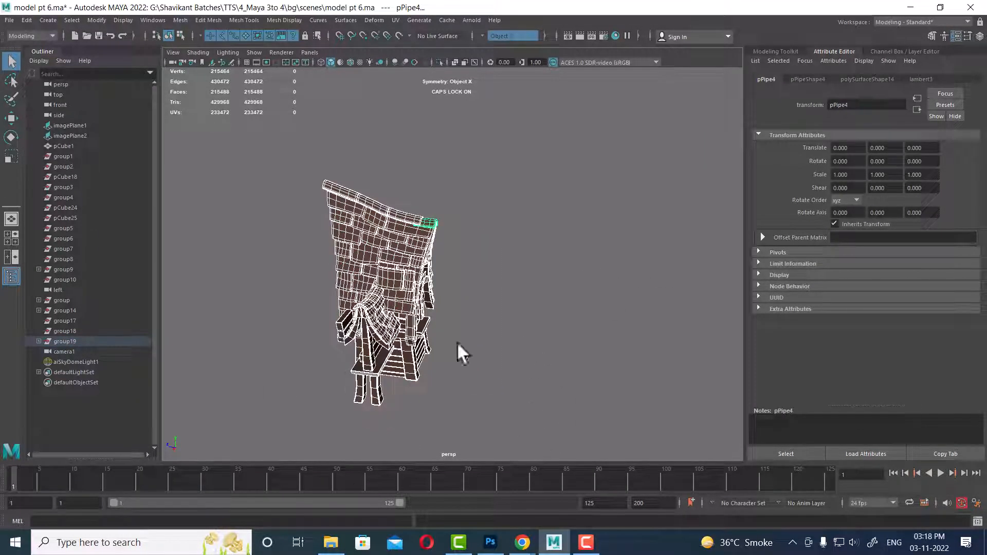
# Scrub the timeline to frame 65 and inspect the house and its side extension from several angles.
pyautogui.moveTo(29, 476); pyautogui.dragTo(431, 499)
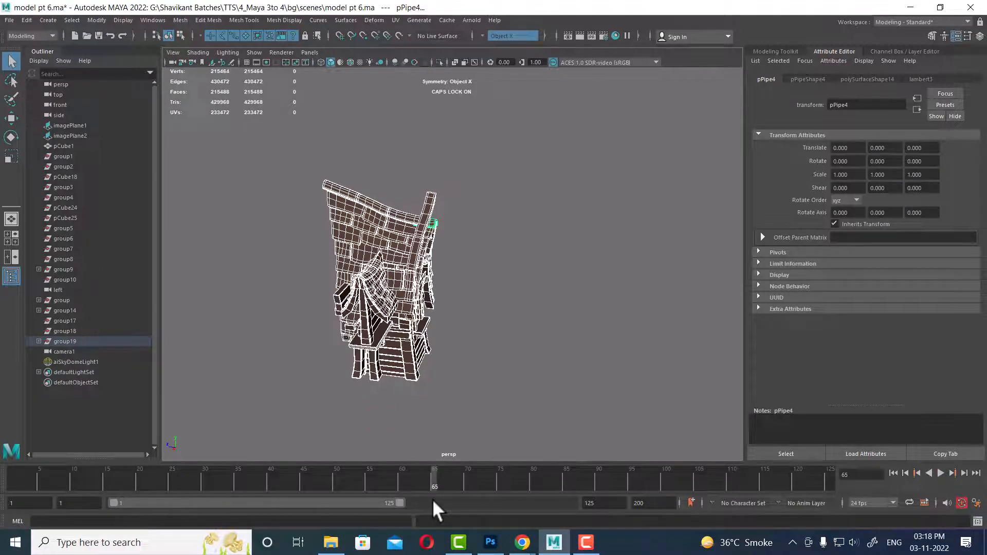
pyautogui.keyDown('alt'); pyautogui.moveTo(448, 335); pyautogui.dragTo(533, 339); pyautogui.keyUp('alt')
pyautogui.keyDown('alt'); pyautogui.moveTo(533, 339); pyautogui.dragTo(586, 284, button='right'); pyautogui.keyUp('alt')
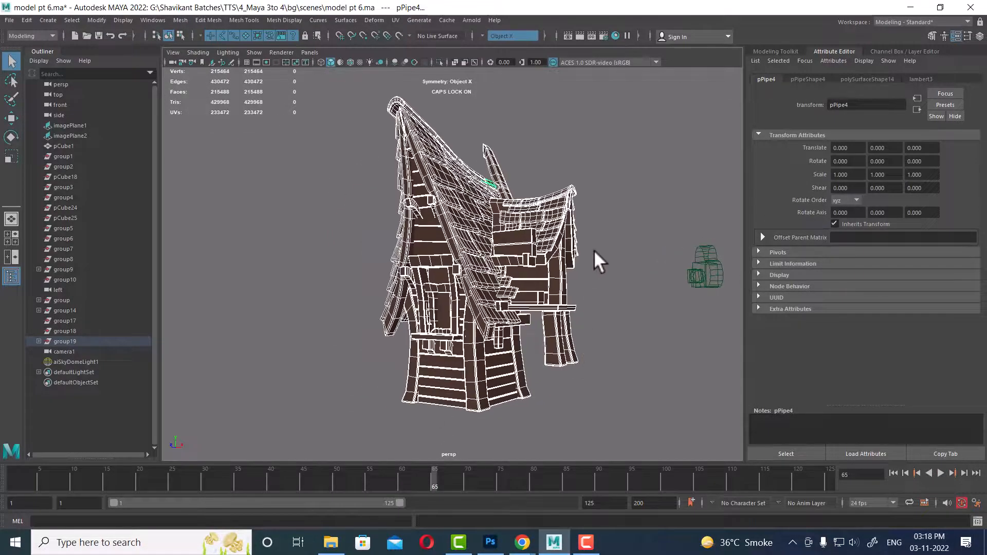
pyautogui.keyDown('alt'); pyautogui.moveTo(594, 250); pyautogui.dragTo(606, 227); pyautogui.keyUp('alt')
pyautogui.moveTo(632, 154); pyautogui.dragTo(629, 323)
pyautogui.scroll(3, 591, 355)
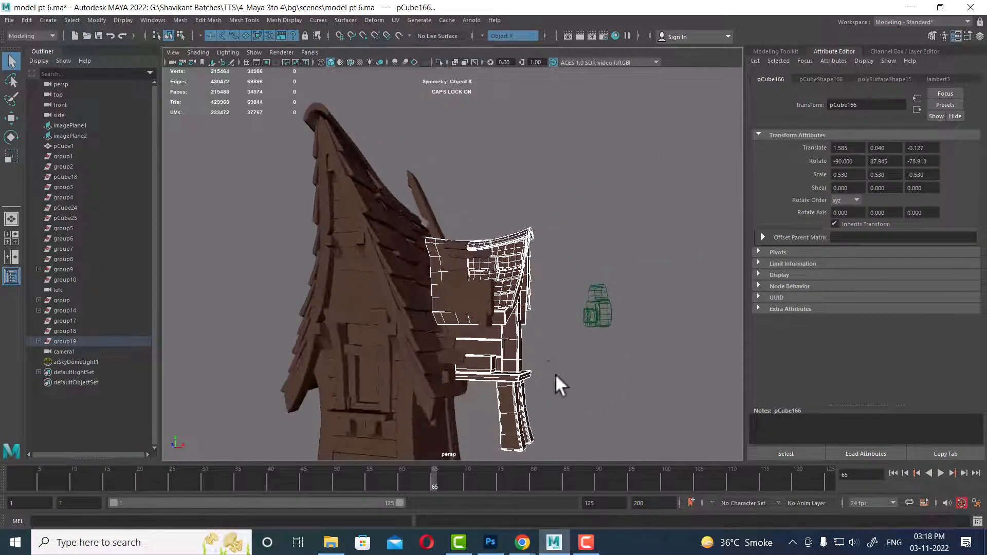
# Check the leftover group nodes in the Outliner, from group18 up to pCube25.
pyautogui.moveTo(579, 202); pyautogui.dragTo(483, 465)
pyautogui.click(65, 331)
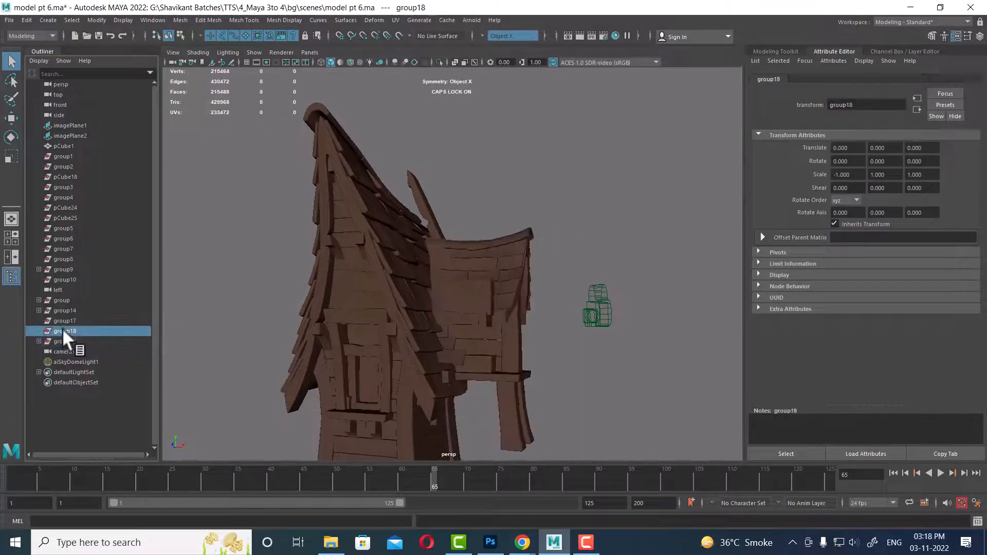
pyautogui.moveTo(63, 329); pyautogui.dragTo(65, 208)
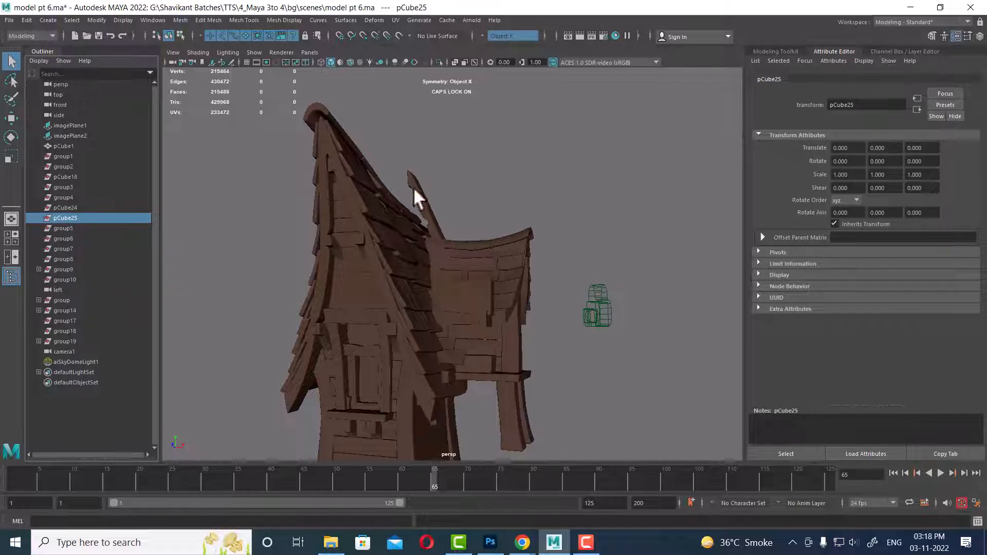
# Return the timeline to frame 1 and switch the workspace to Animation.
pyautogui.keyDown('alt'); pyautogui.moveTo(496, 348); pyautogui.dragTo(438, 306, button='right'); pyautogui.keyUp('alt')
pyautogui.click(893, 473)
pyautogui.keyDown('alt'); pyautogui.moveTo(447, 372); pyautogui.dragTo(370, 323, button='right'); pyautogui.keyUp('alt')
pyautogui.press('space')
pyautogui.click(631, 258)
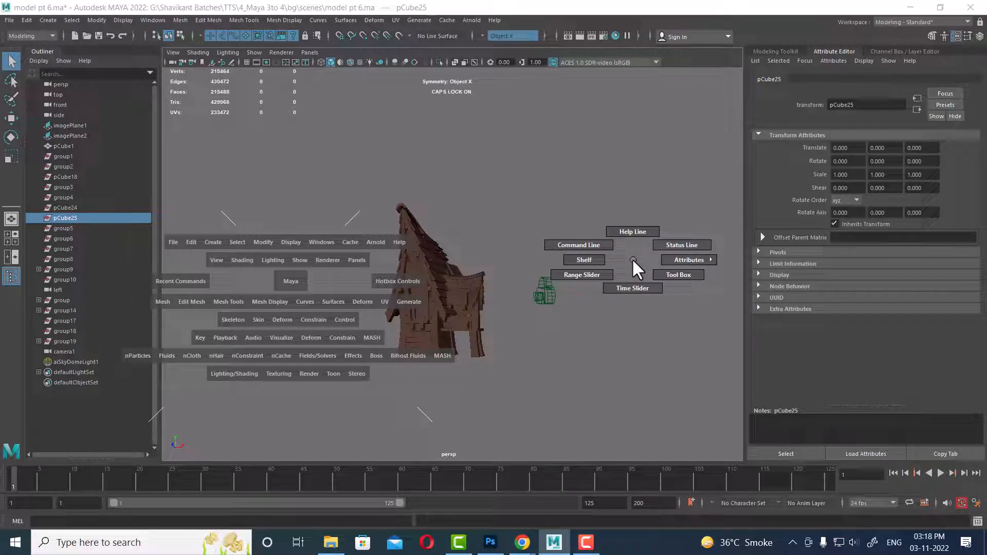
pyautogui.click(916, 22)
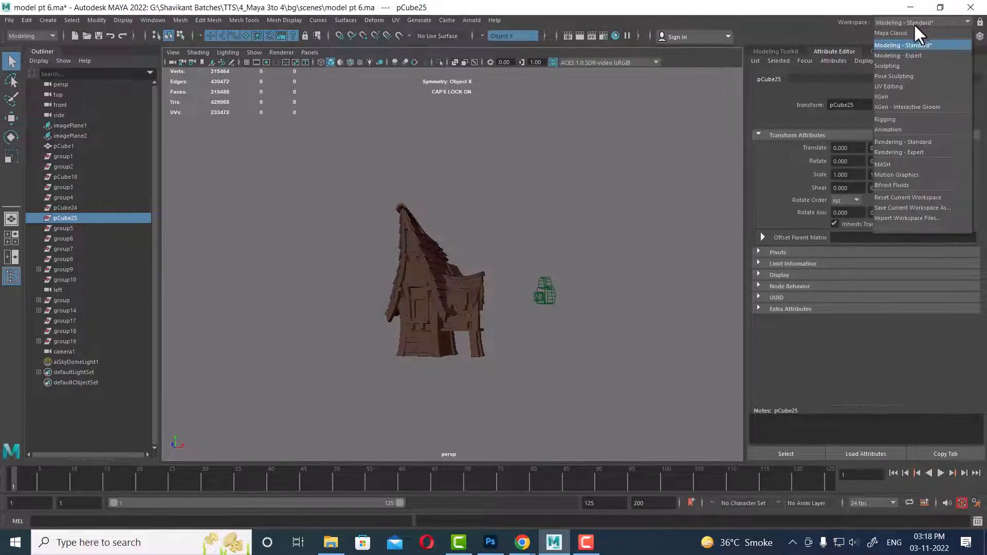
pyautogui.click(900, 129)
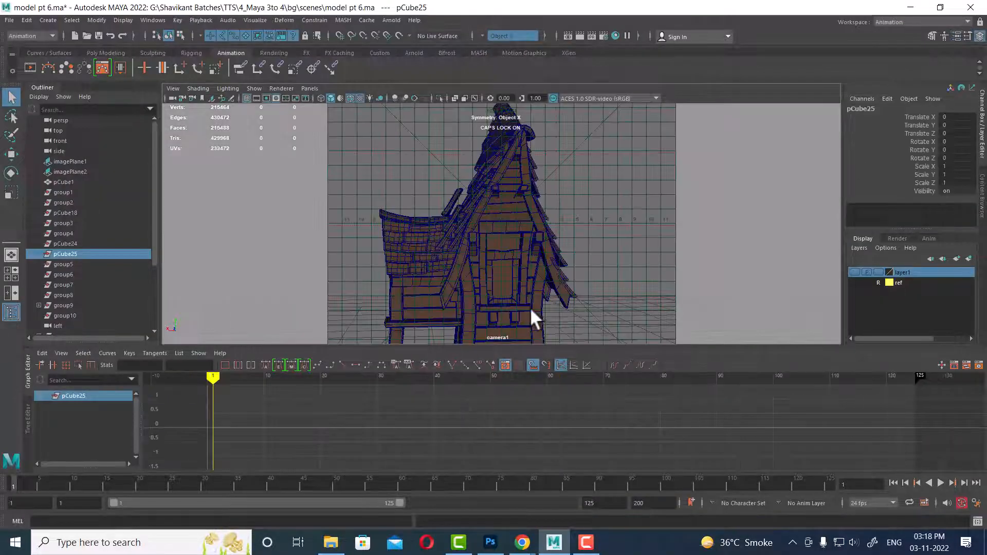
# Select all the house meshes in the perspective view and delete their construction history.
pyautogui.press('space')
pyautogui.moveTo(577, 257); pyautogui.dragTo(452, 255)
pyautogui.moveTo(589, 146); pyautogui.dragTo(309, 390)
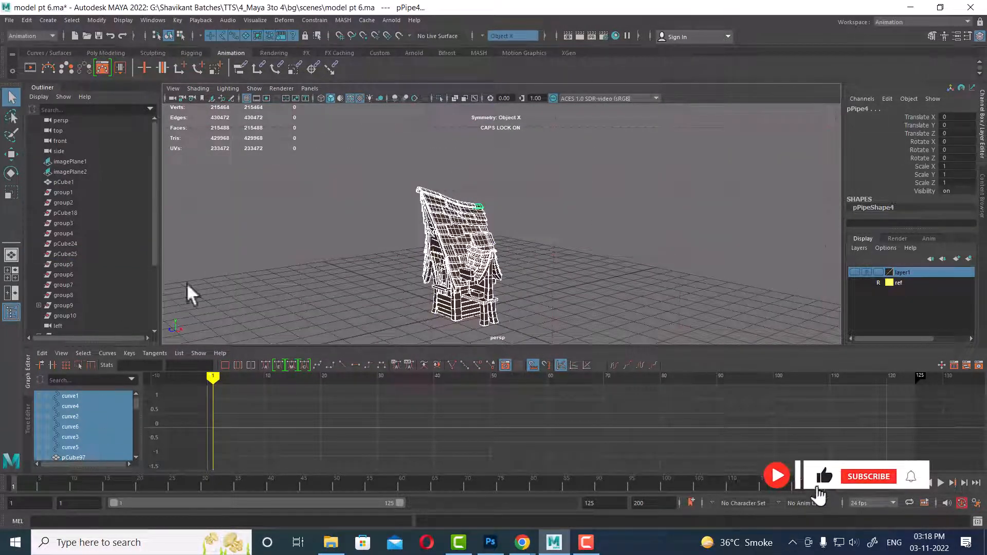
pyautogui.keyDown('alt'); pyautogui.moveTo(513, 222); pyautogui.dragTo(554, 229); pyautogui.keyUp('alt')
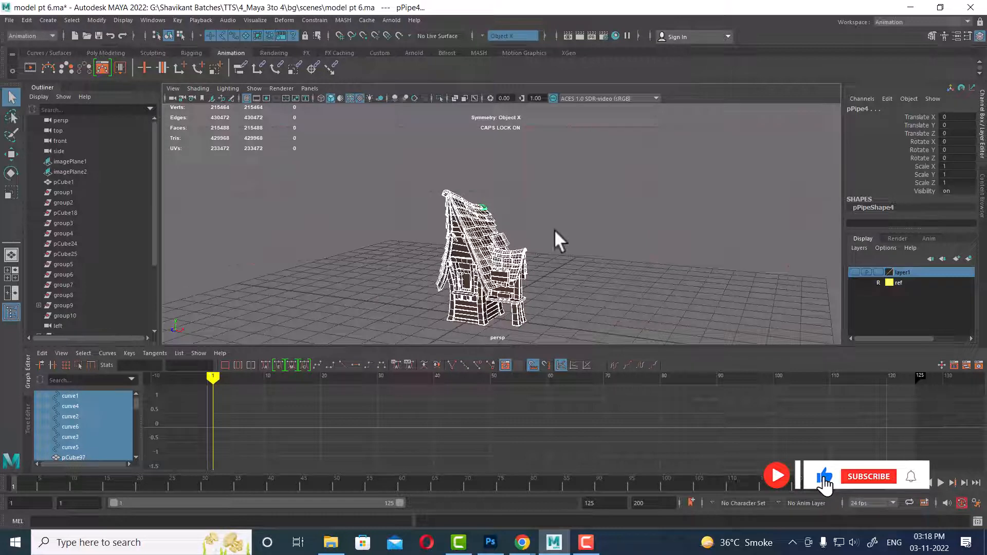
pyautogui.click(25, 20)
pyautogui.moveTo(143, 139)
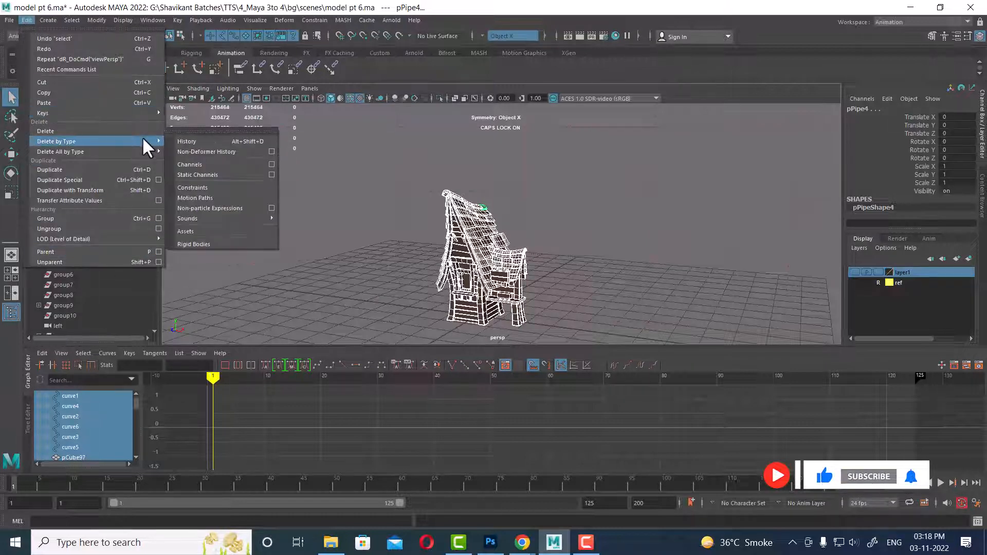
pyautogui.click(193, 140)
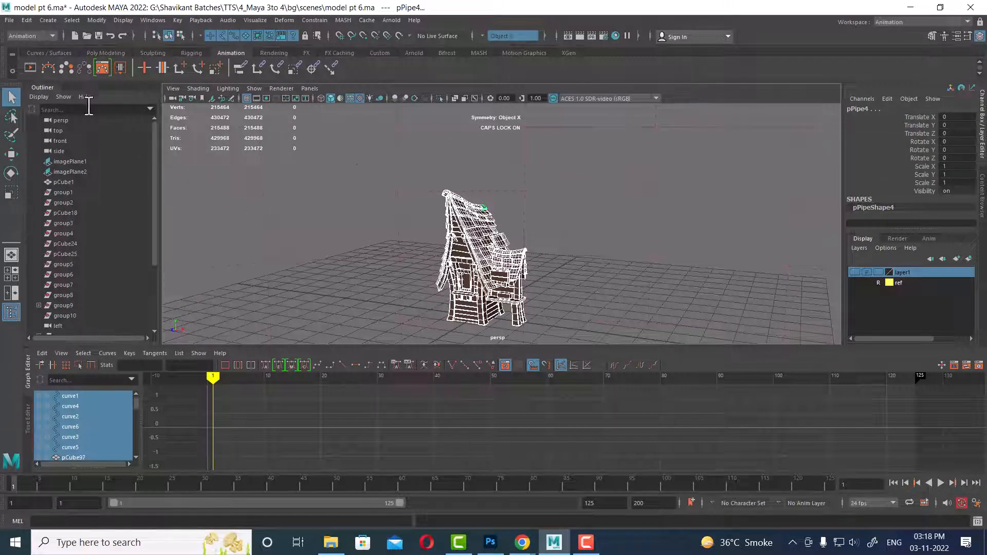
# Make layer1 visible, and briefly show the ref layer's reference images before hiding them again.
pyautogui.click(854, 272)
pyautogui.click(854, 282)
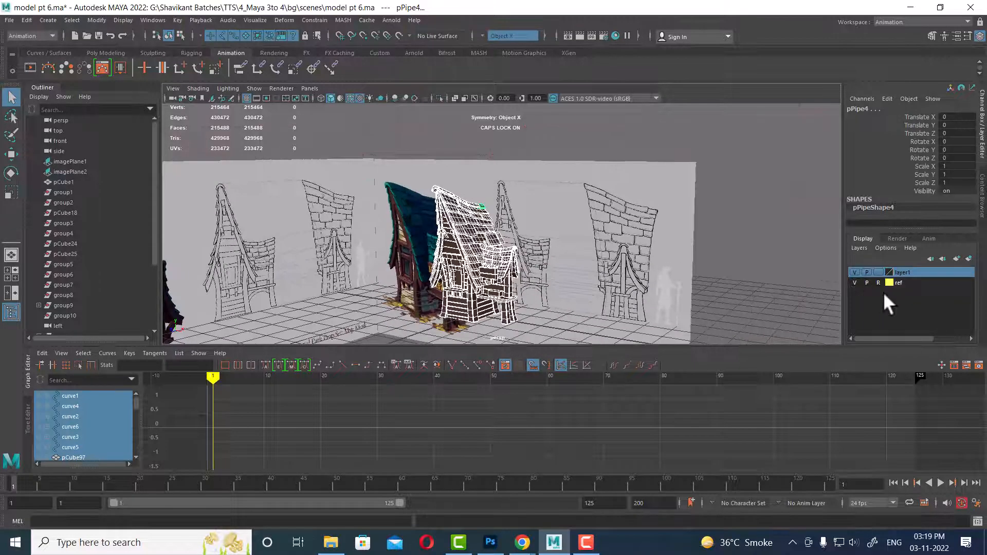
pyautogui.click(854, 283)
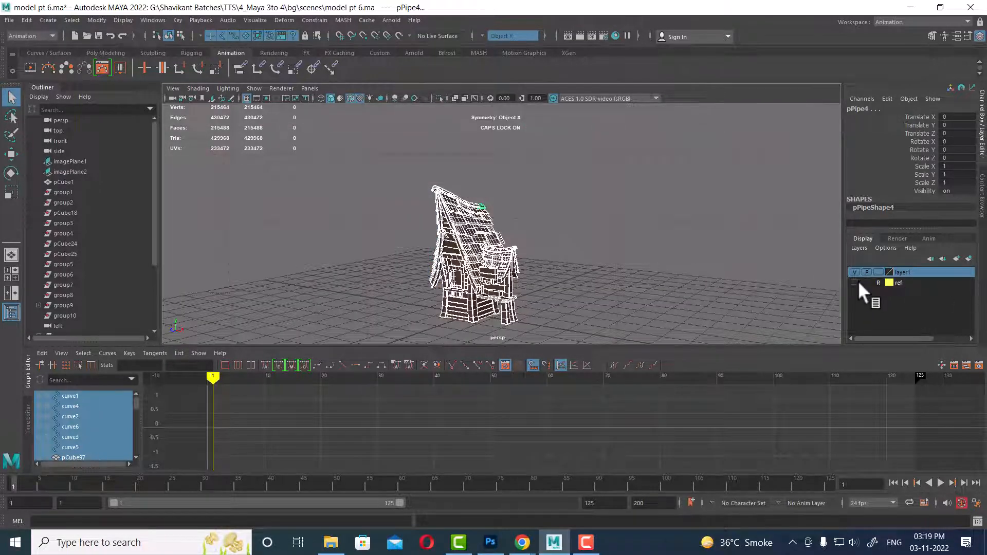
pyautogui.click(854, 282)
pyautogui.click(854, 283)
# Delete the aiSkyDomeLight1 sky dome light from the scene.
pyautogui.click(578, 206)
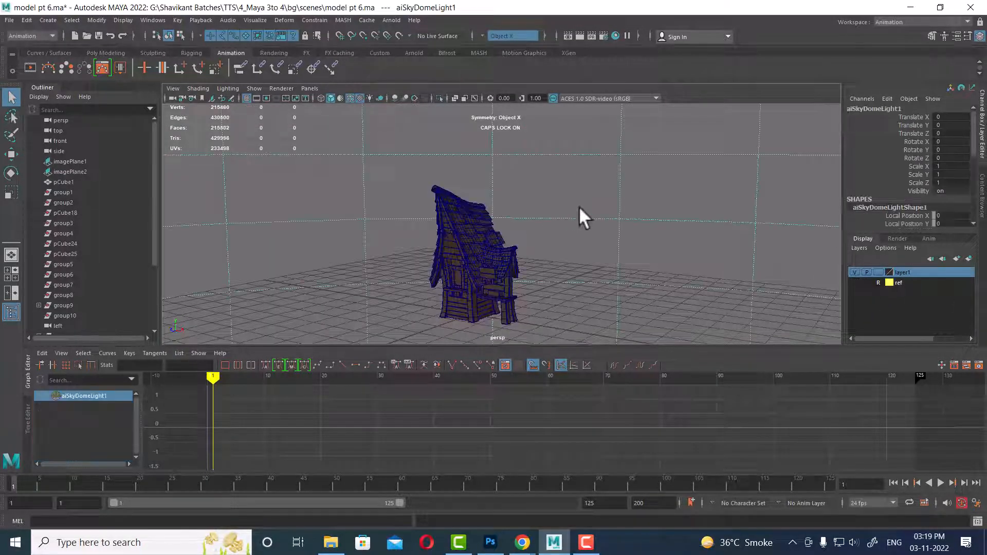
pyautogui.scroll(-3, 93, 240)
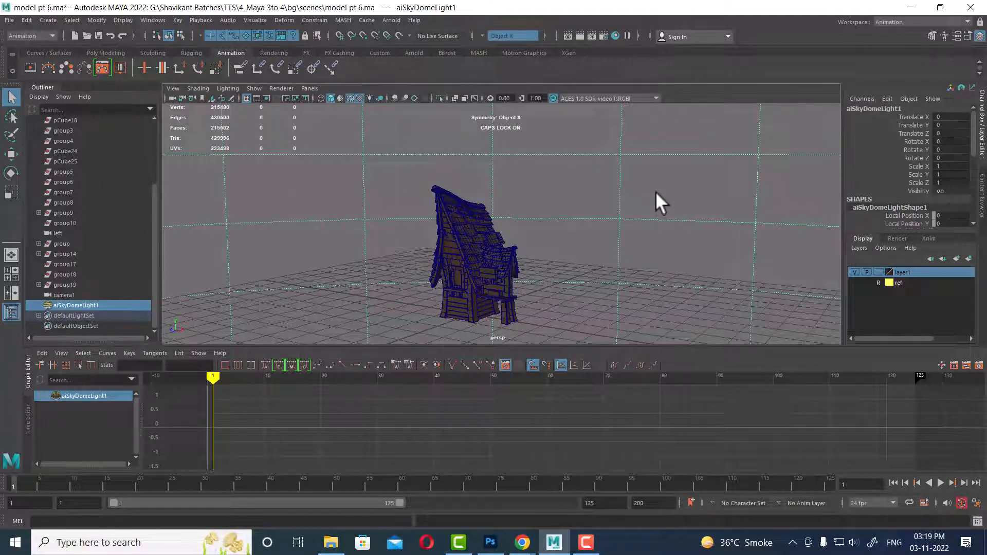
pyautogui.press('Delete')
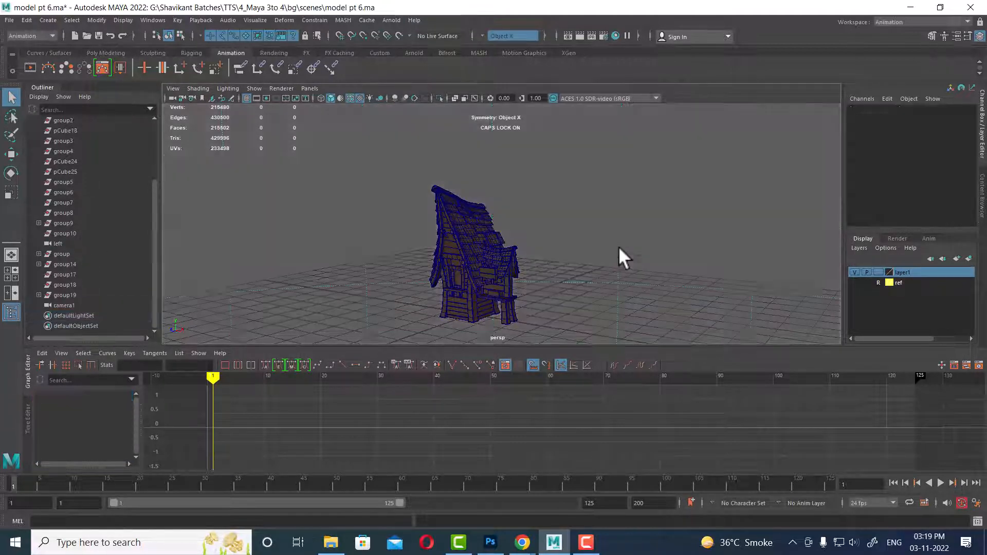
# Select the whole house and reset the Optimize Scene Size options to their defaults.
pyautogui.moveTo(624, 159); pyautogui.dragTo(386, 318)
pyautogui.moveTo(617, 177); pyautogui.dragTo(492, 327)
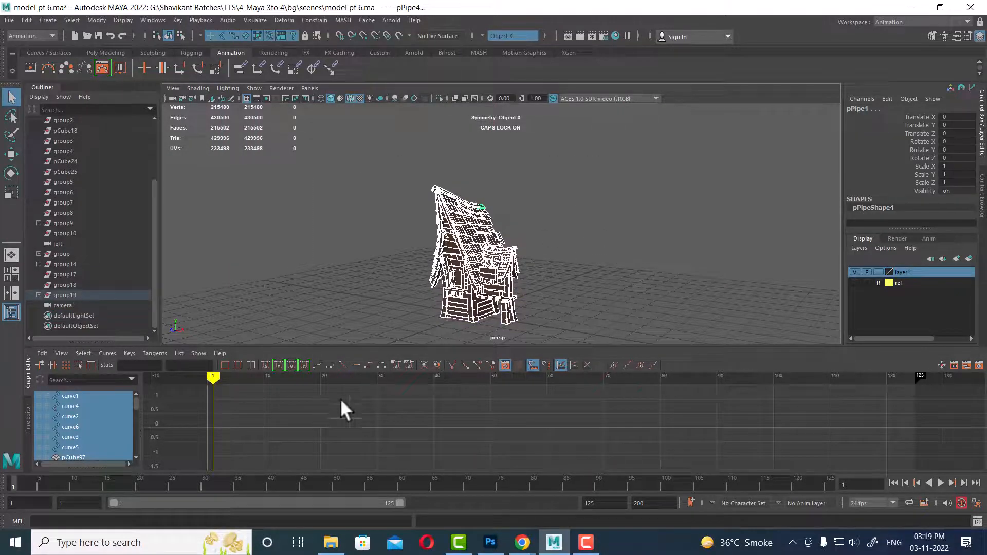
pyautogui.click(9, 20)
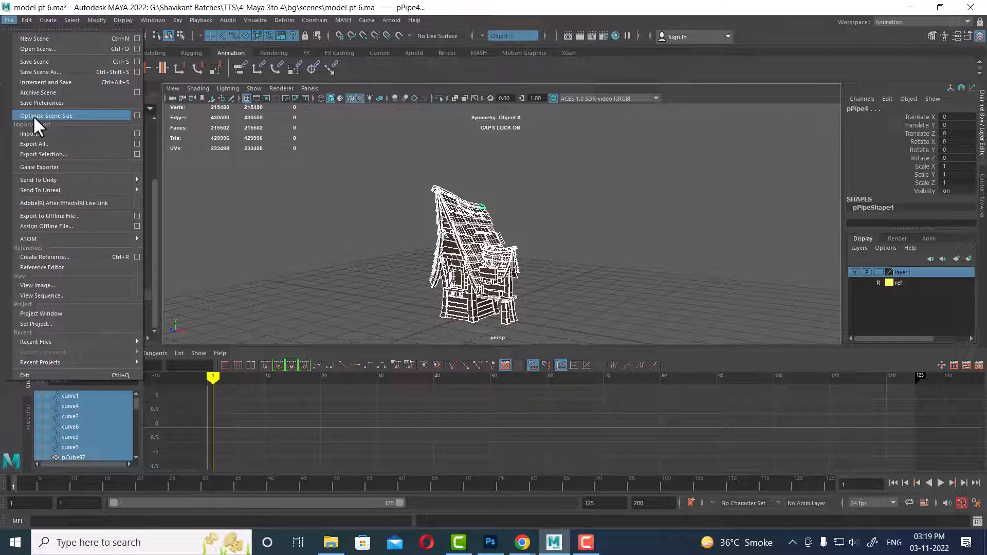
pyautogui.click(137, 116)
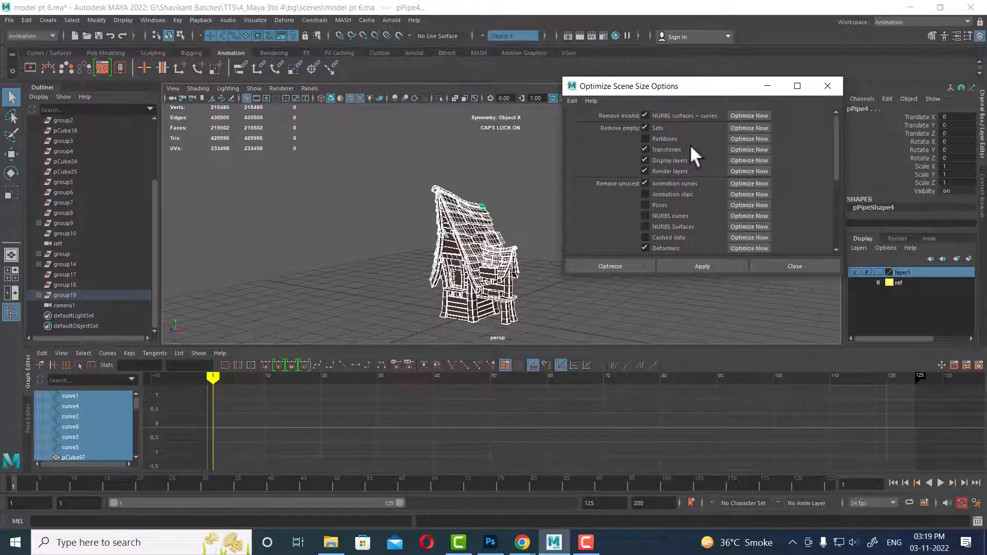
pyautogui.click(572, 100)
pyautogui.click(585, 122)
# Review the Optimize Scene Size removal options and apply the optimization to the current scene.
pyautogui.scroll(-3, 677, 245)
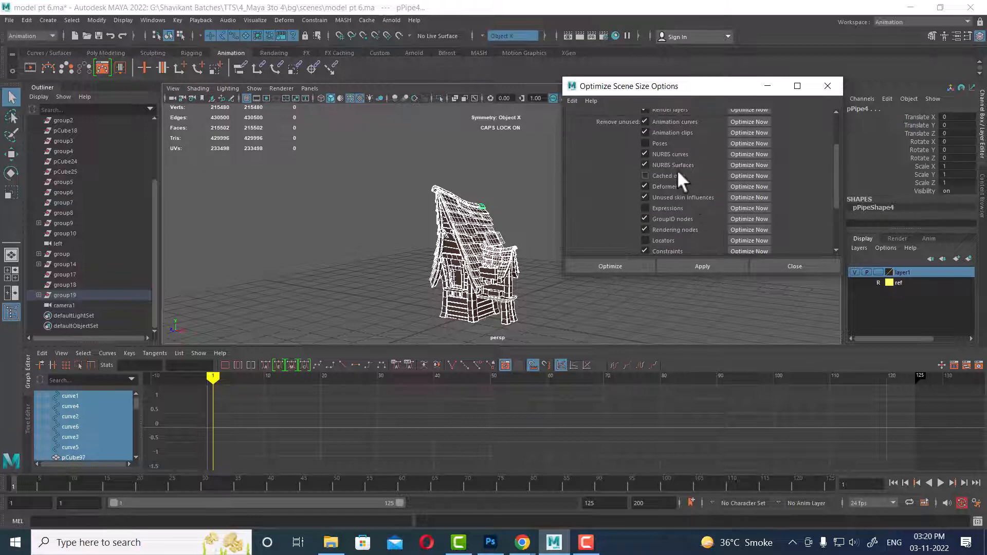
pyautogui.scroll(-3, 680, 199)
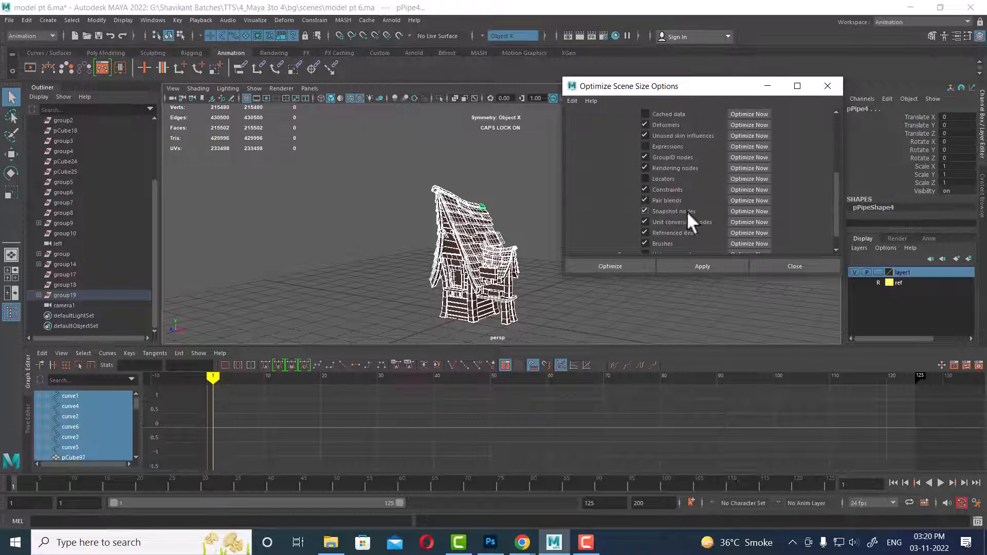
pyautogui.scroll(-2, 687, 211)
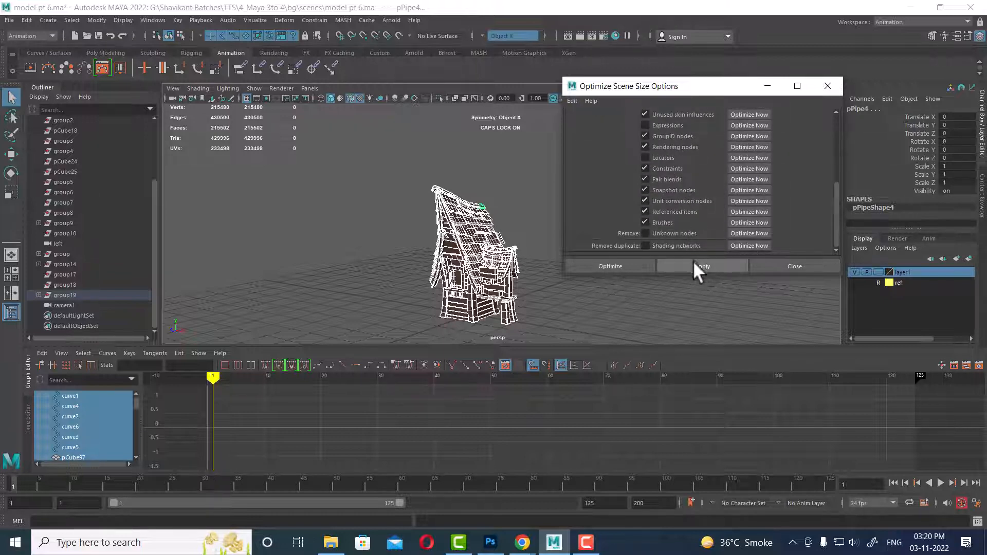
pyautogui.click(694, 268)
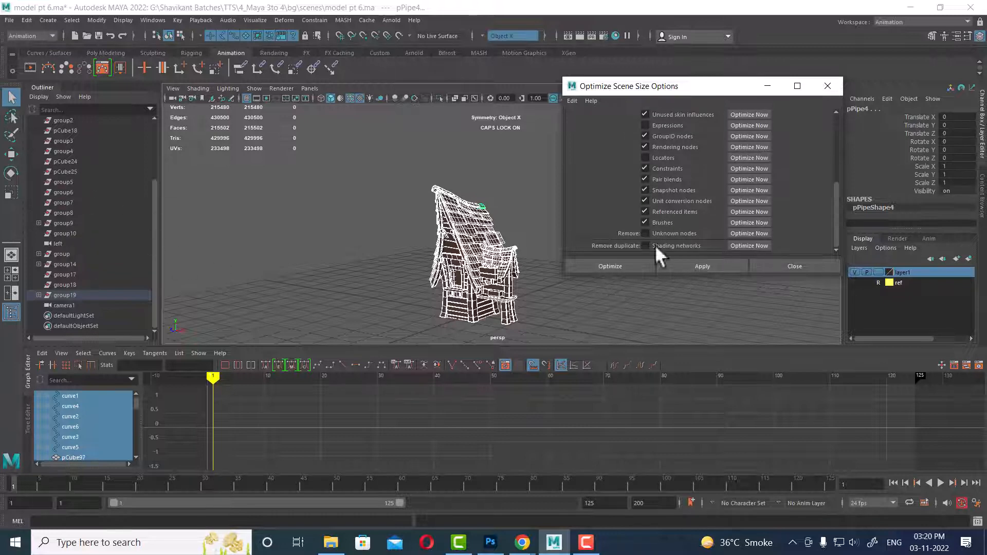
pyautogui.click(697, 268)
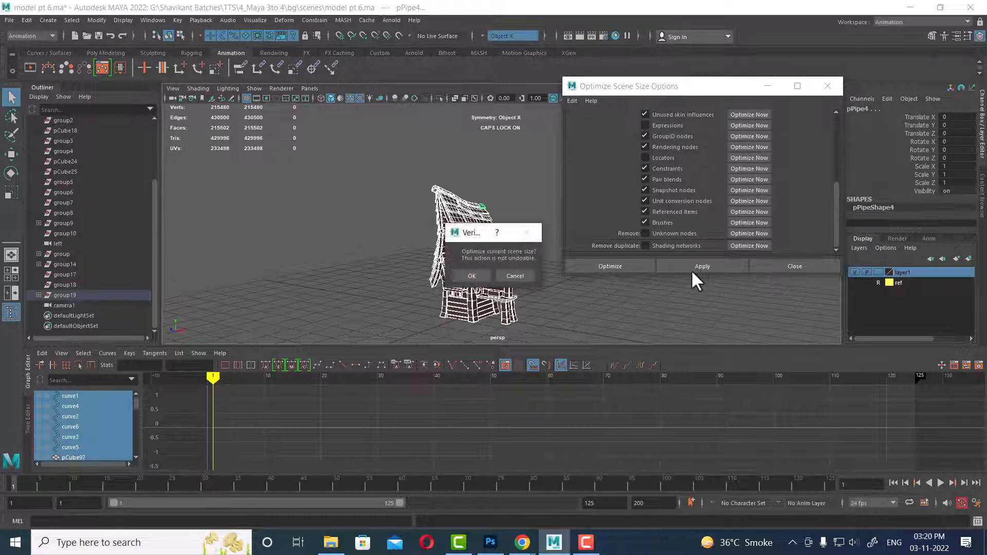
pyautogui.click(478, 277)
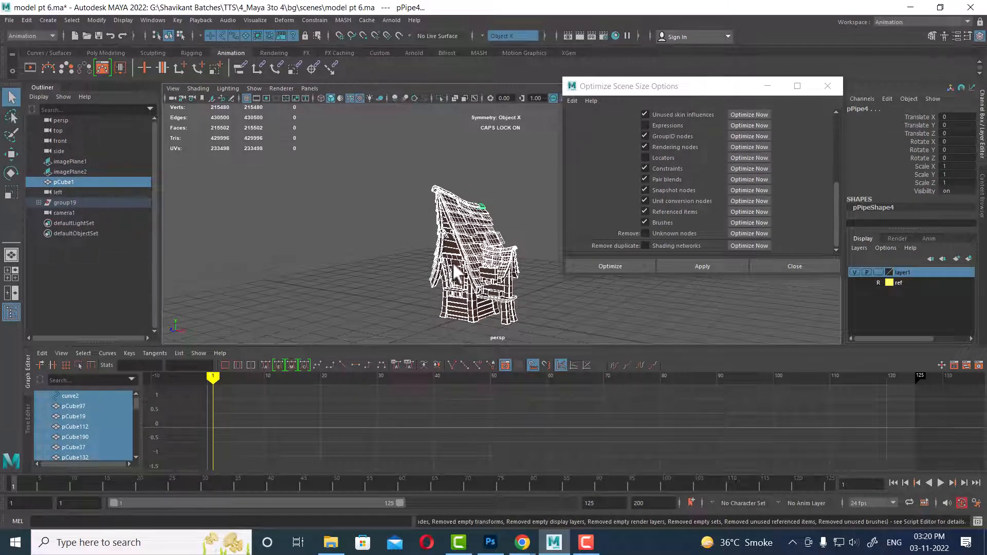
# Scrub the timeline to frame 83 and select the corner post at the house's base to check for animation.
pyautogui.keyDown('alt'); pyautogui.moveTo(452, 261); pyautogui.dragTo(406, 262); pyautogui.keyUp('alt')
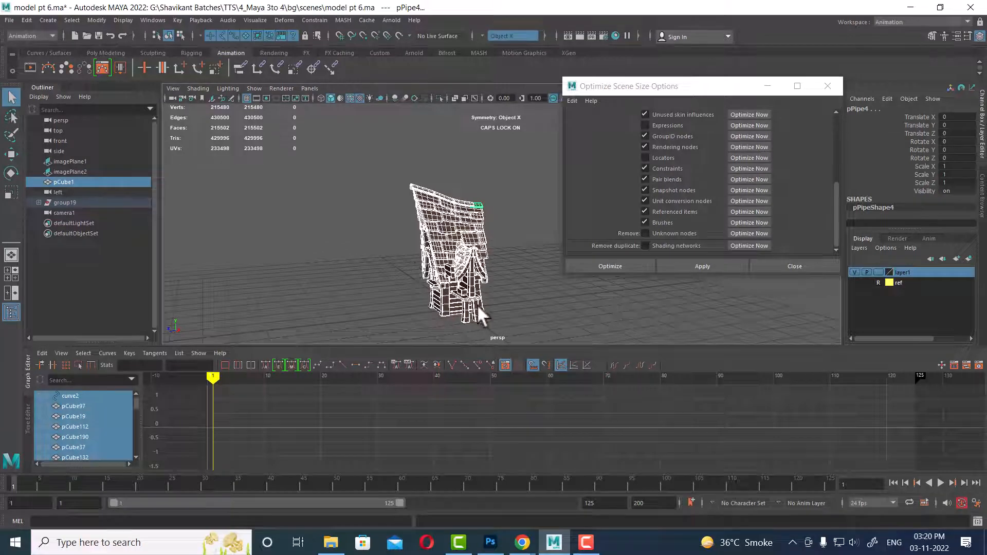
pyautogui.click(319, 309)
pyautogui.moveTo(92, 480); pyautogui.dragTo(550, 454)
pyautogui.keyDown('alt'); pyautogui.moveTo(454, 214); pyautogui.dragTo(391, 236); pyautogui.keyUp('alt')
pyautogui.click(392, 237)
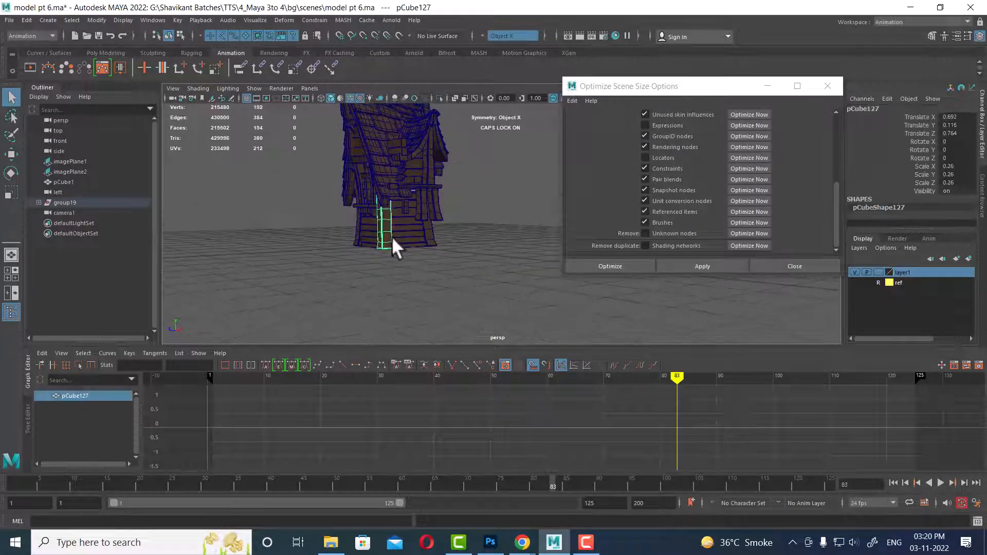
# Expand group19 in the Outliner and check the slanted piece behind the roof for animation curves in the Graph Editor.
pyautogui.click(38, 202)
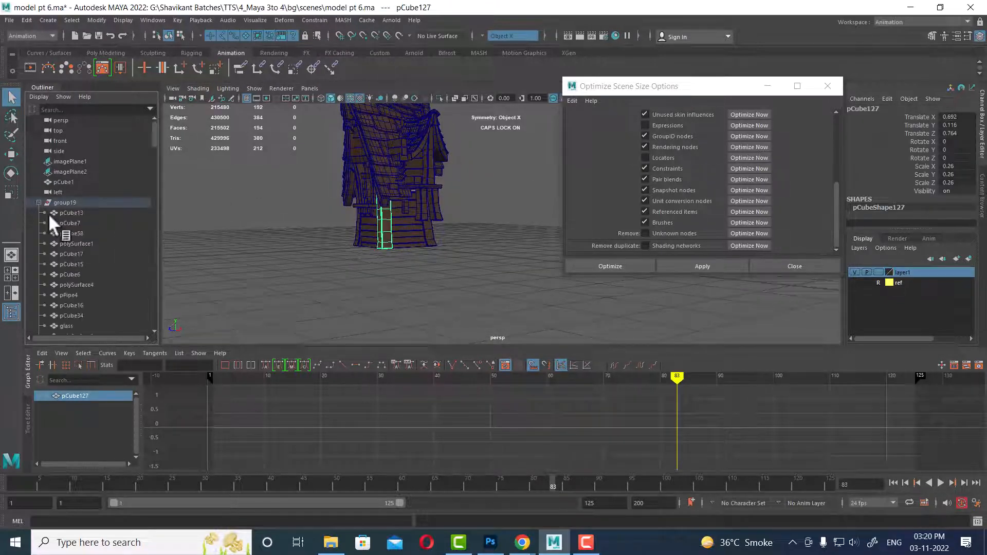
pyautogui.keyDown('alt'); pyautogui.moveTo(398, 230); pyautogui.dragTo(467, 281); pyautogui.keyUp('alt')
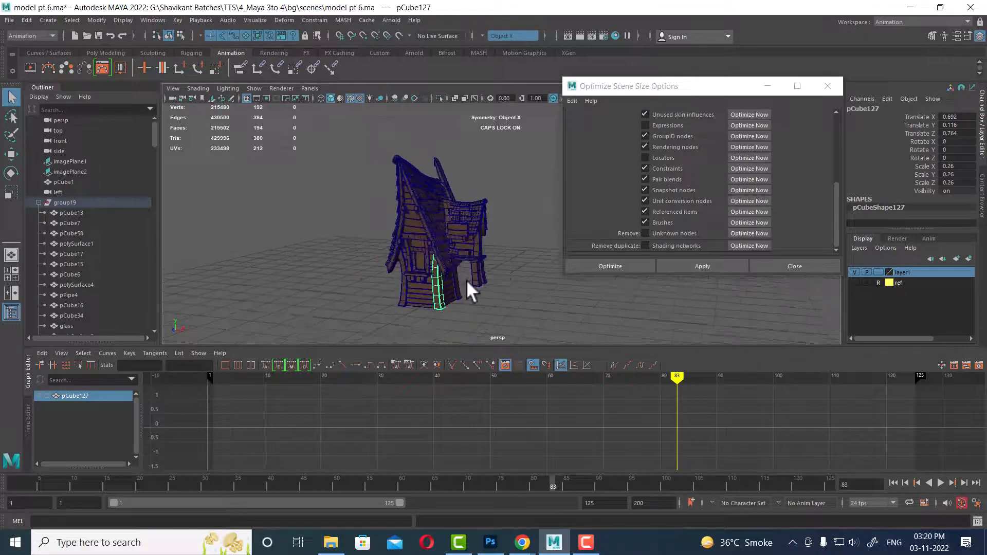
pyautogui.click(439, 162)
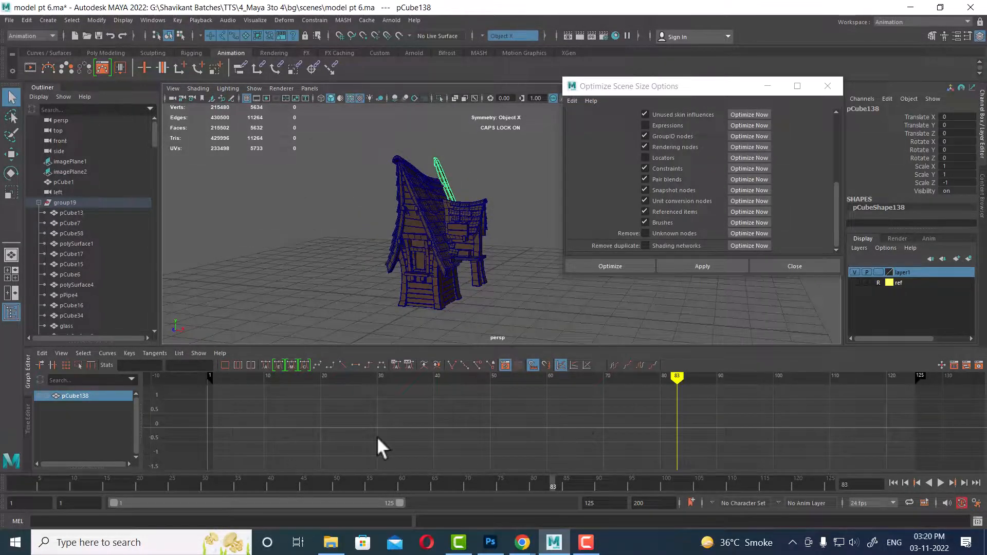
pyautogui.keyDown('alt'); pyautogui.moveTo(388, 440); pyautogui.dragTo(405, 440, button='right'); pyautogui.keyUp('alt')
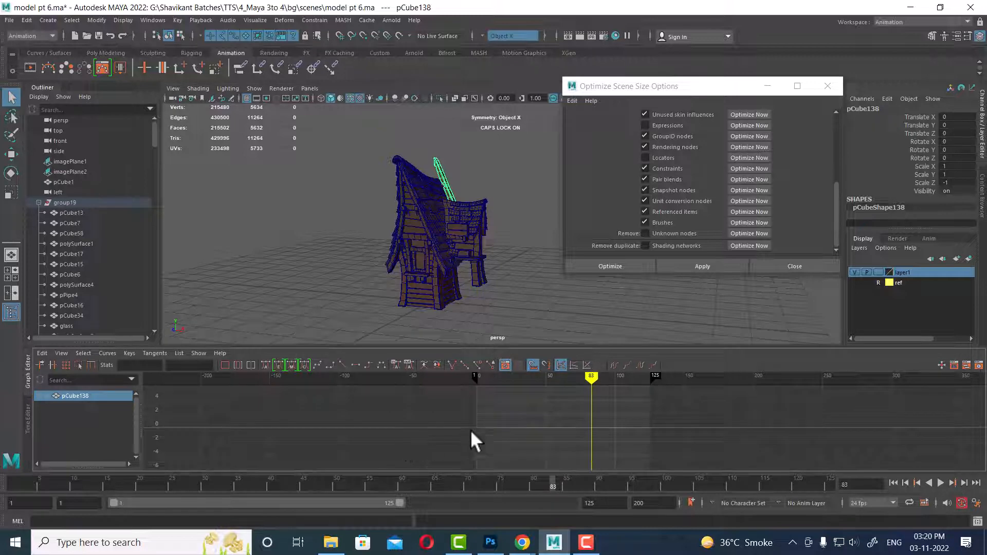
# Select nearly all the house meshes and inspect pCube97 for animation curves in an enlarged Graph Editor.
pyautogui.keyDown('alt'); pyautogui.moveTo(482, 209); pyautogui.dragTo(406, 225); pyautogui.keyUp('alt')
pyautogui.moveTo(303, 124); pyautogui.dragTo(458, 329)
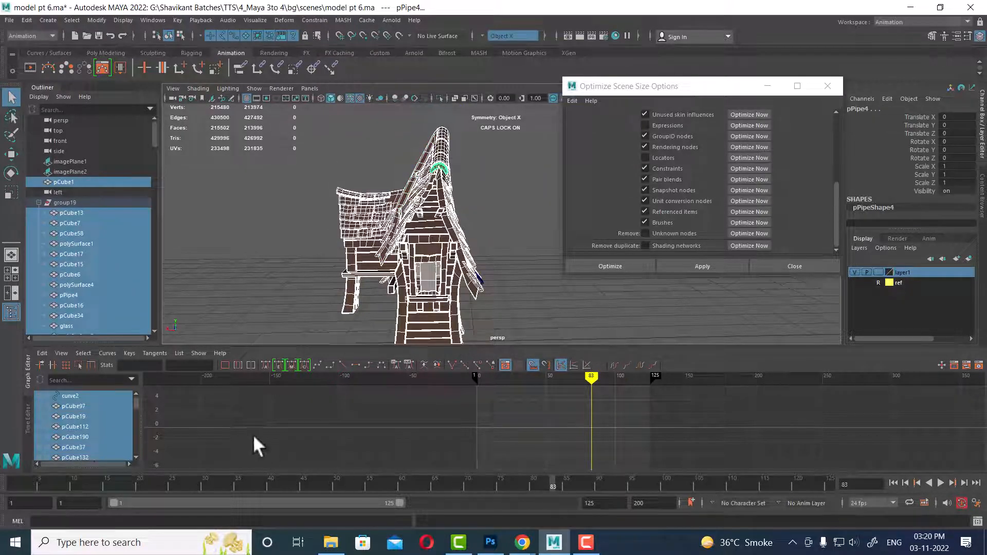
pyautogui.click(74, 405)
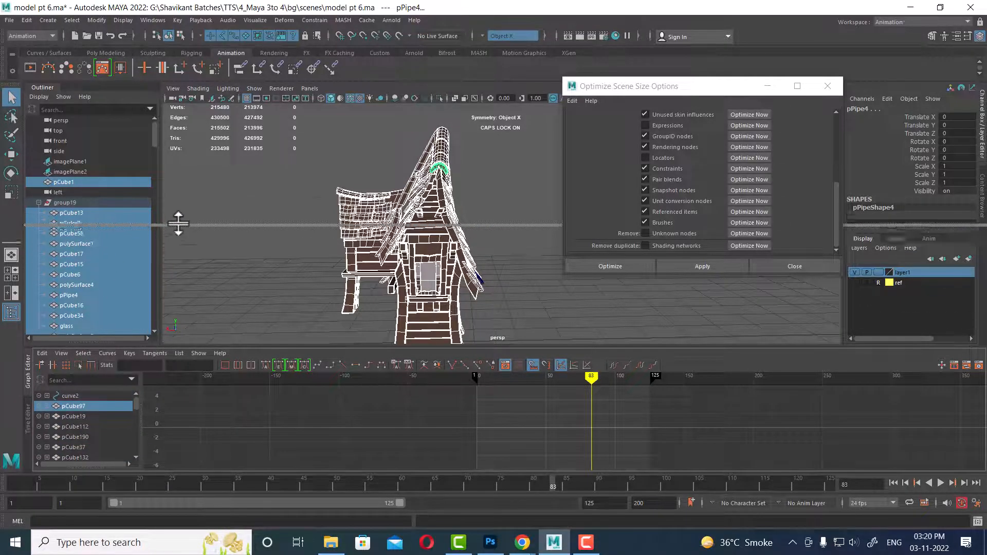
pyautogui.moveTo(169, 345); pyautogui.dragTo(169, 225)
pyautogui.press('a')
pyautogui.scroll(3, 415, 393)
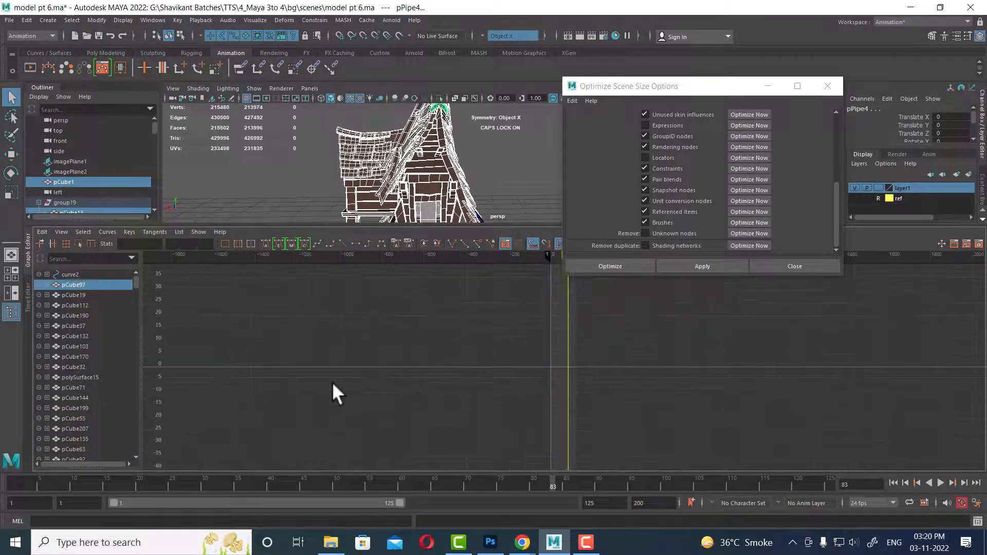
# Select all listed house objects in the Graph Editor, frame their curves for inspection, and close the Optimize Scene Size options.
pyautogui.scroll(-15, 91, 443)
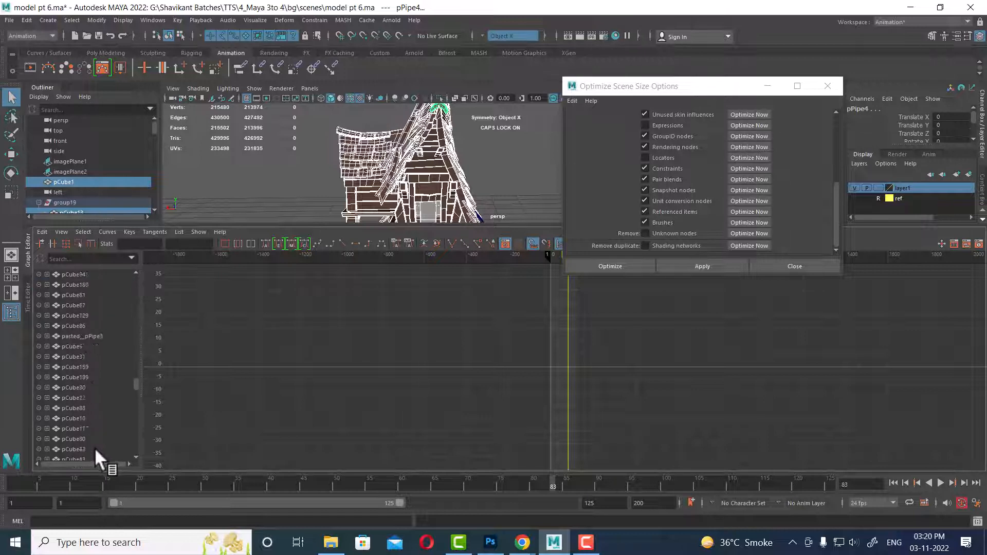
pyautogui.keyDown('shift'); pyautogui.click(70, 449); pyautogui.keyUp('shift')
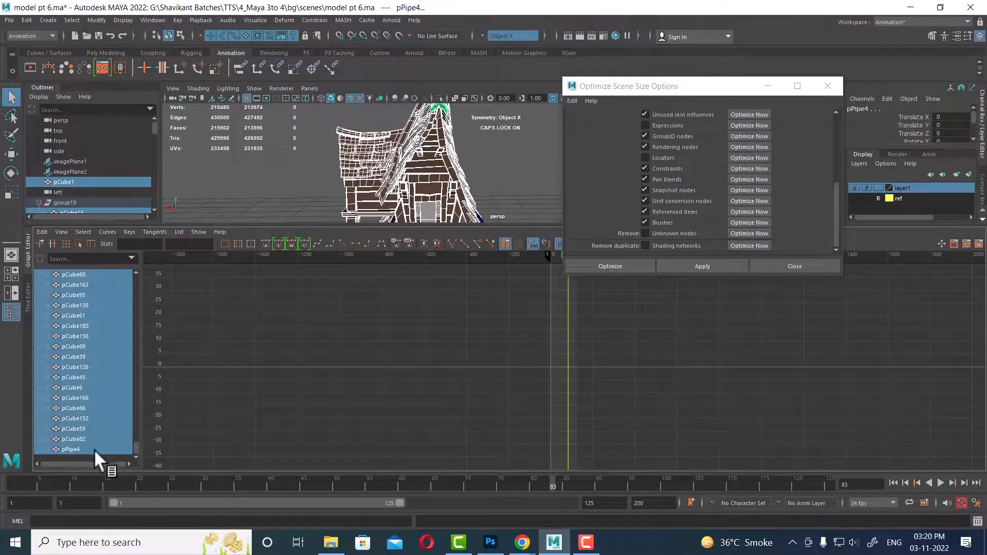
pyautogui.scroll(2, 495, 359)
pyautogui.press('a')
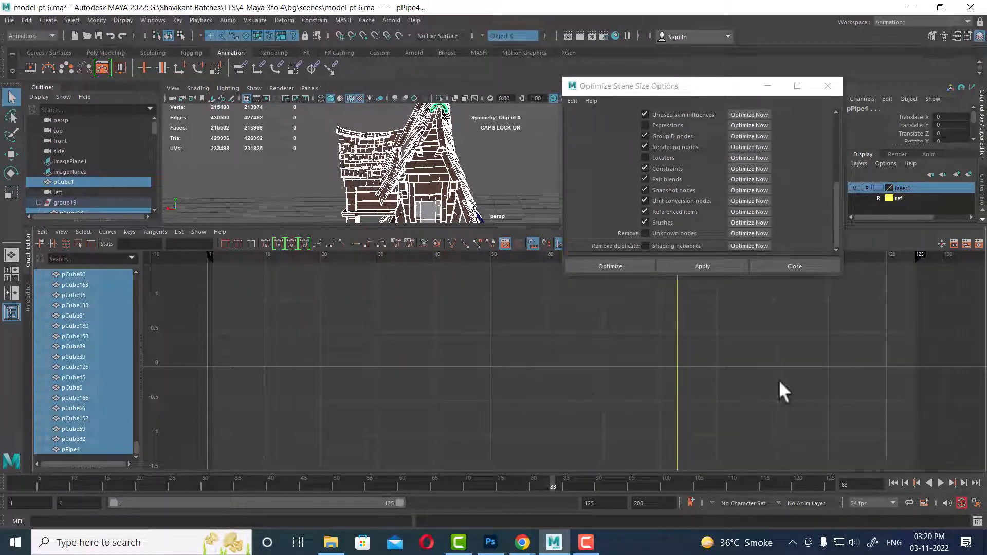
pyautogui.click(794, 267)
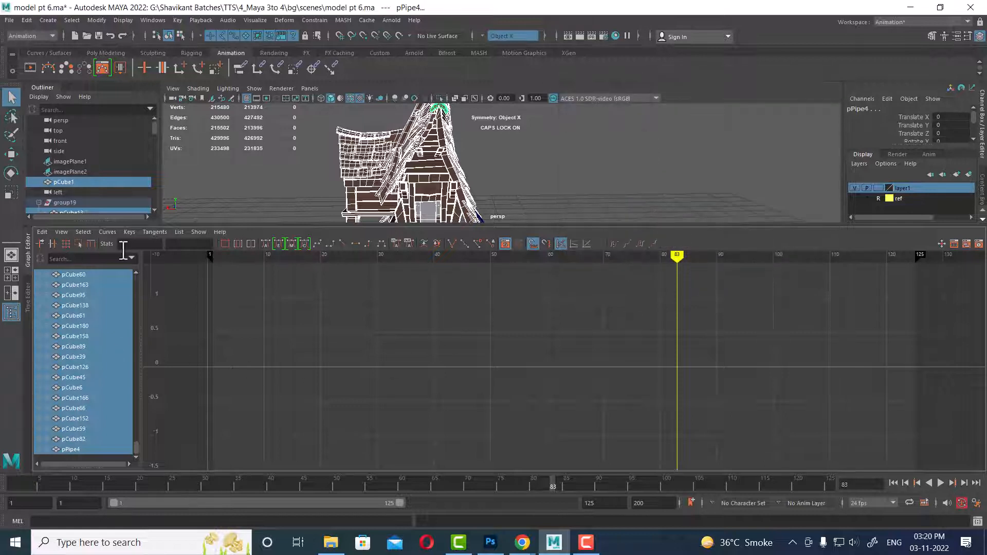
pyautogui.keyDown('alt'); pyautogui.moveTo(477, 360); pyautogui.dragTo(492, 408, button='middle'); pyautogui.keyUp('alt')
pyautogui.keyDown('alt'); pyautogui.moveTo(481, 311); pyautogui.dragTo(606, 478, button='right'); pyautogui.keyUp('alt')
pyautogui.press('a')
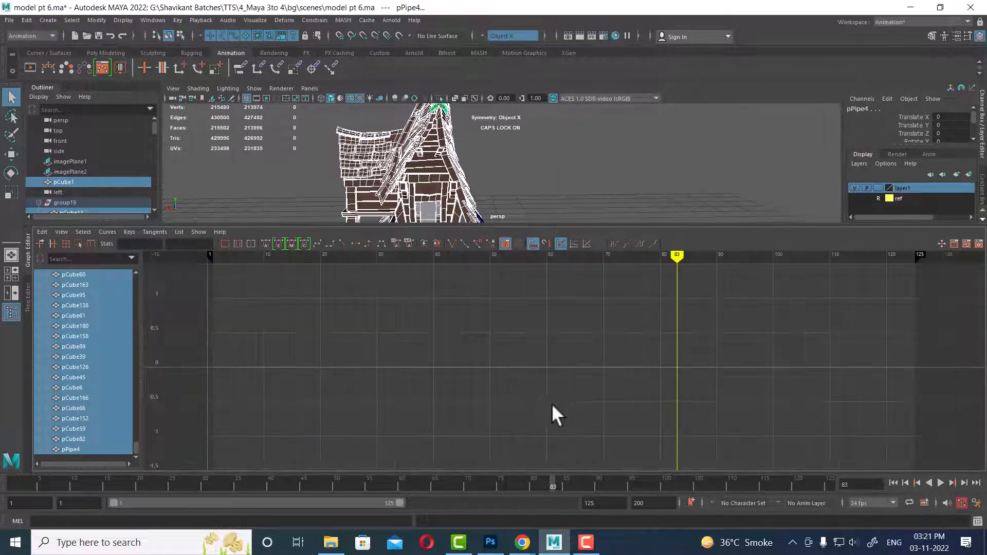
# Scrub to frame 125, shrink the Graph Editor and examine the whole house in the enlarged perspective view.
pyautogui.moveTo(271, 490)
pyautogui.mouseDown()
pyautogui.moveTo(76, 483)
pyautogui.moveTo(167, 489)
pyautogui.moveTo(5, 507)
pyautogui.moveTo(261, 511)
pyautogui.moveTo(849, 483)
pyautogui.mouseUp()
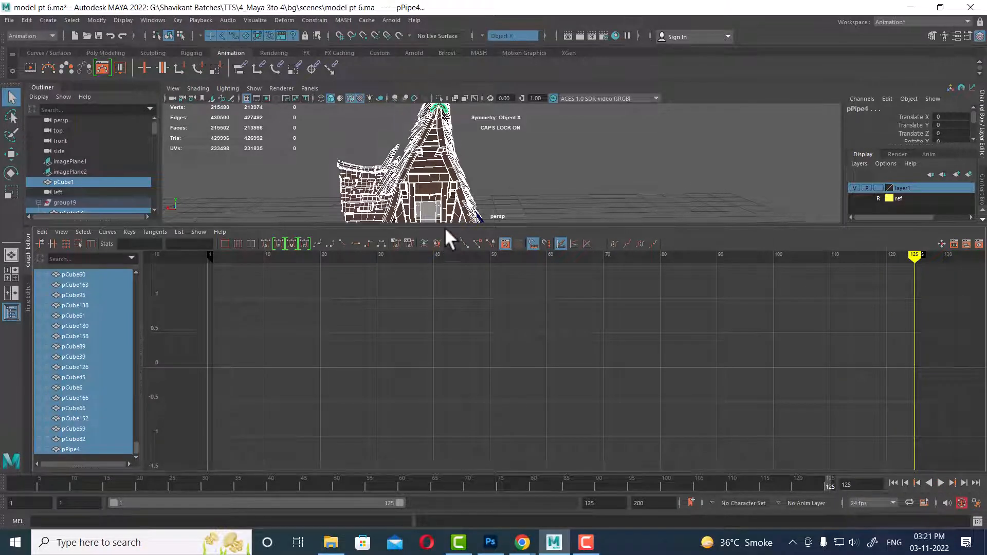
pyautogui.moveTo(445, 225); pyautogui.dragTo(443, 252)
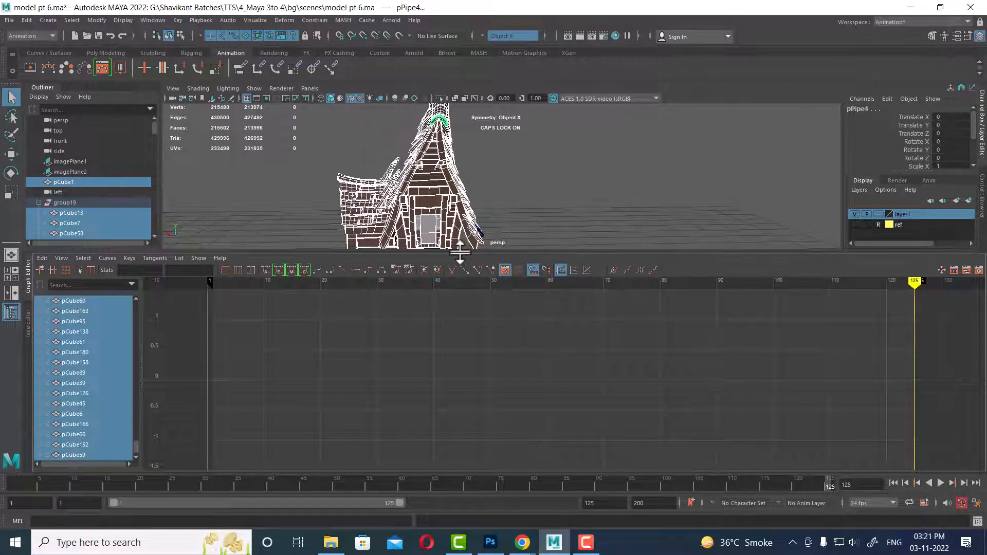
pyautogui.moveTo(459, 252); pyautogui.dragTo(463, 379)
pyautogui.keyDown('alt'); pyautogui.moveTo(494, 319); pyautogui.dragTo(571, 257); pyautogui.keyUp('alt')
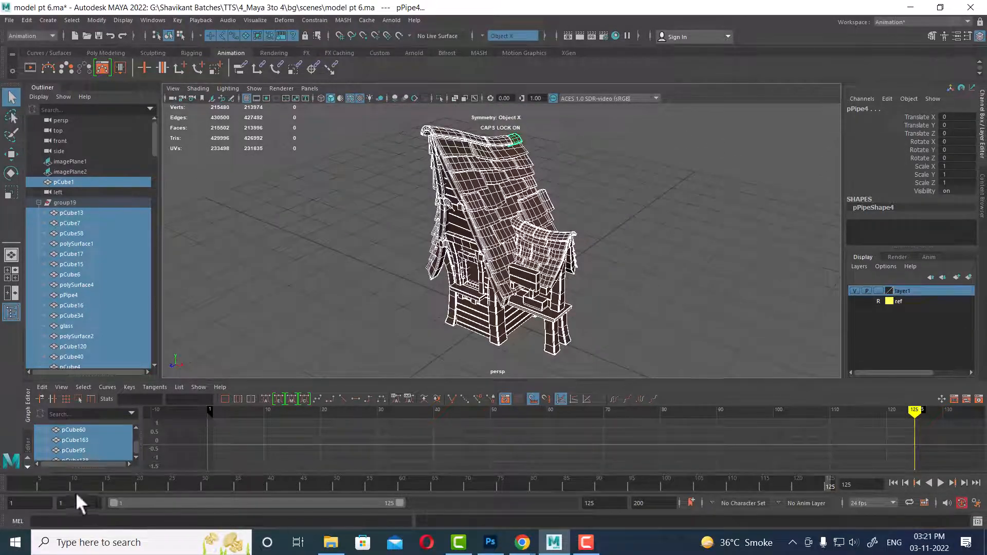
# Scrub back to frame 47 and examine the roof and porch pieces from several angles for remaining motion.
pyautogui.click(44, 478)
pyautogui.moveTo(43, 476); pyautogui.dragTo(319, 484)
pyautogui.keyDown('alt'); pyautogui.moveTo(544, 270); pyautogui.dragTo(534, 267); pyautogui.keyUp('alt')
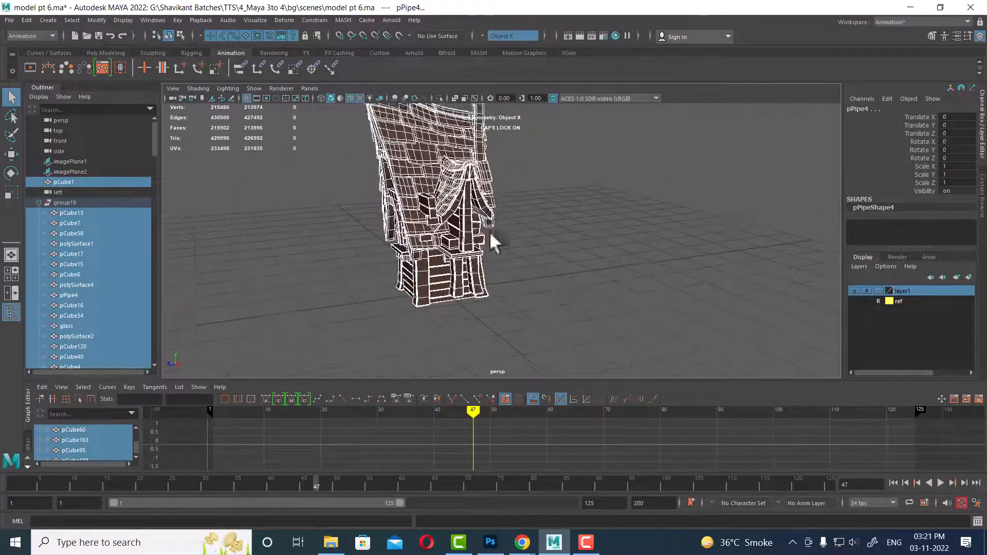
pyautogui.keyDown('alt'); pyautogui.moveTo(535, 267); pyautogui.dragTo(520, 266, button='middle'); pyautogui.keyUp('alt')
pyautogui.keyDown('alt'); pyautogui.moveTo(519, 266); pyautogui.dragTo(645, 298); pyautogui.keyUp('alt')
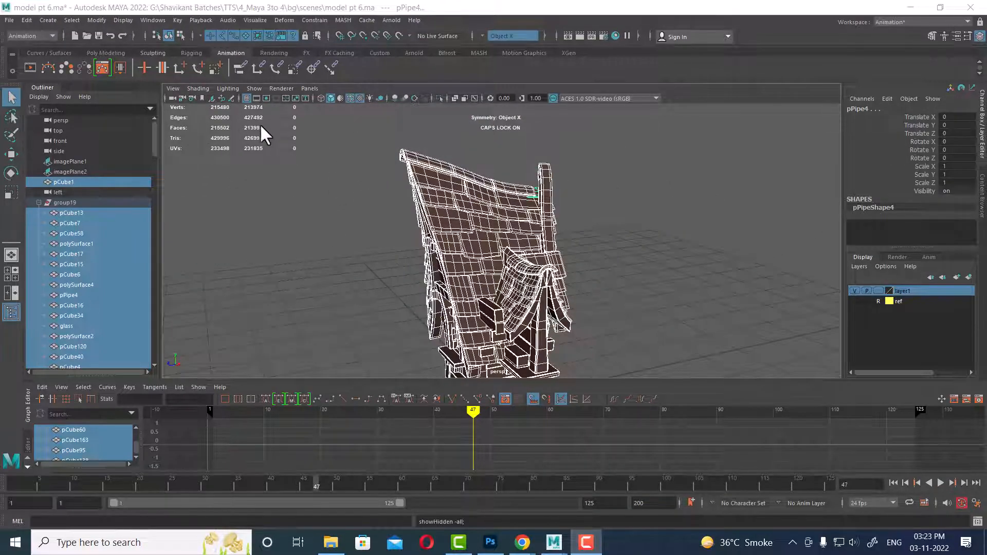
pyautogui.moveTo(542, 272)
pyautogui.keyDown('alt'); pyautogui.mouseDown()
pyautogui.moveTo(572, 260)
pyautogui.moveTo(555, 267)
pyautogui.mouseUp(); pyautogui.keyUp('alt')
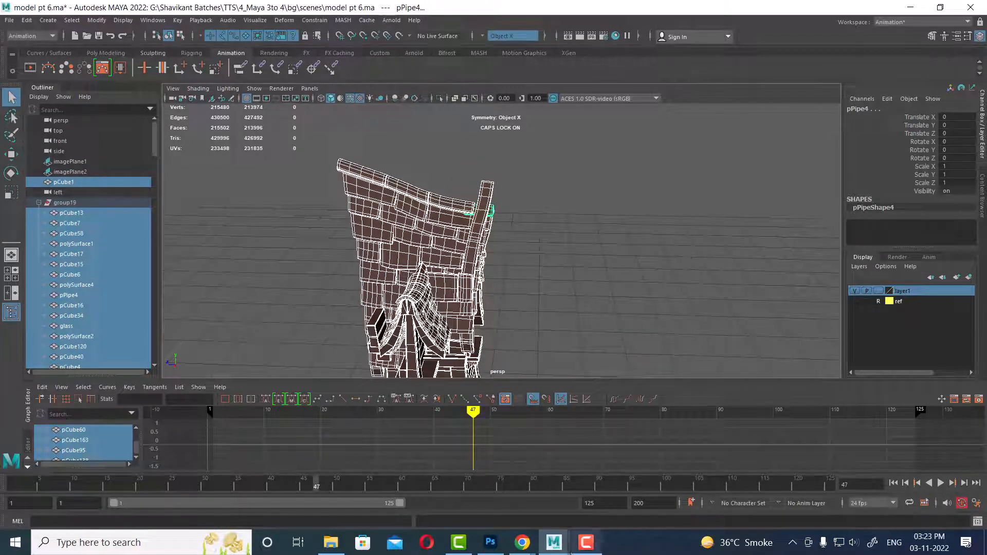
# Switch to the other Maya window with the keyed house scene and select group22 through its porch post.
pyautogui.moveTo(553, 542)
pyautogui.click(628, 501)
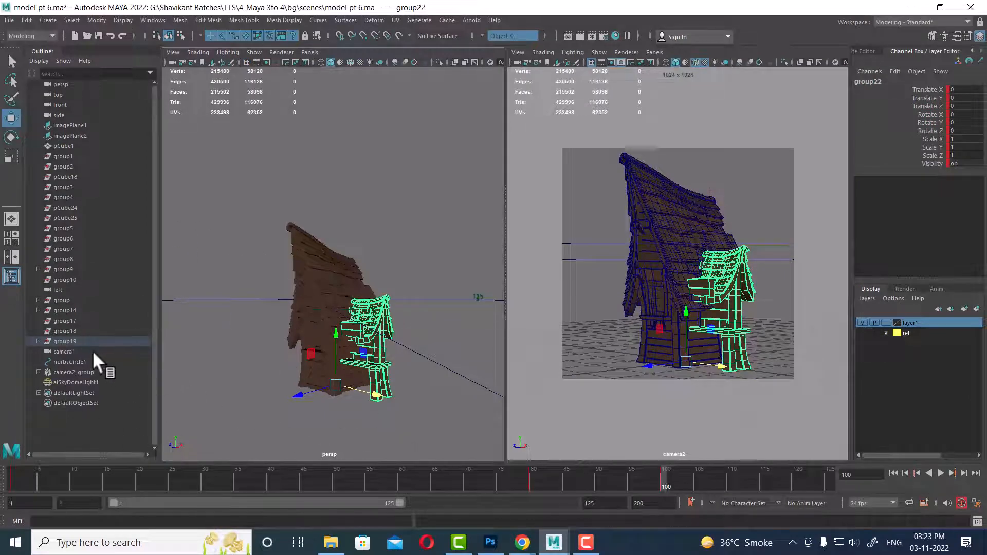
pyautogui.click(80, 340)
pyautogui.click(380, 403)
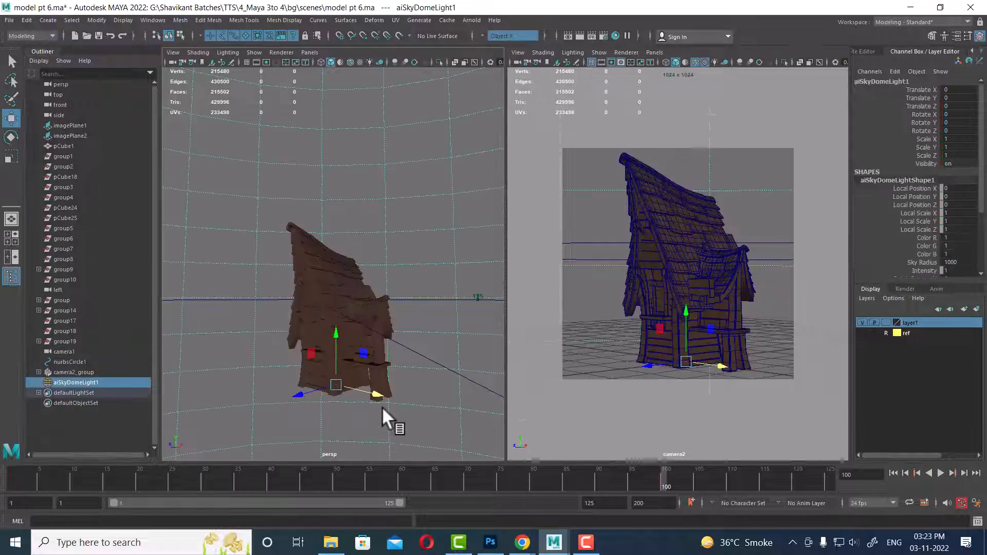
pyautogui.click(374, 377)
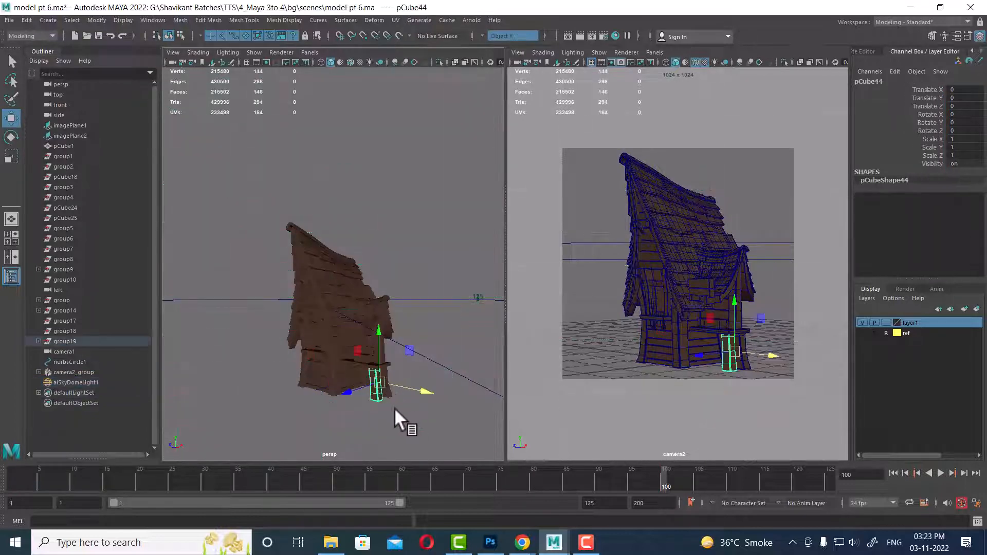
pyautogui.press('Up')
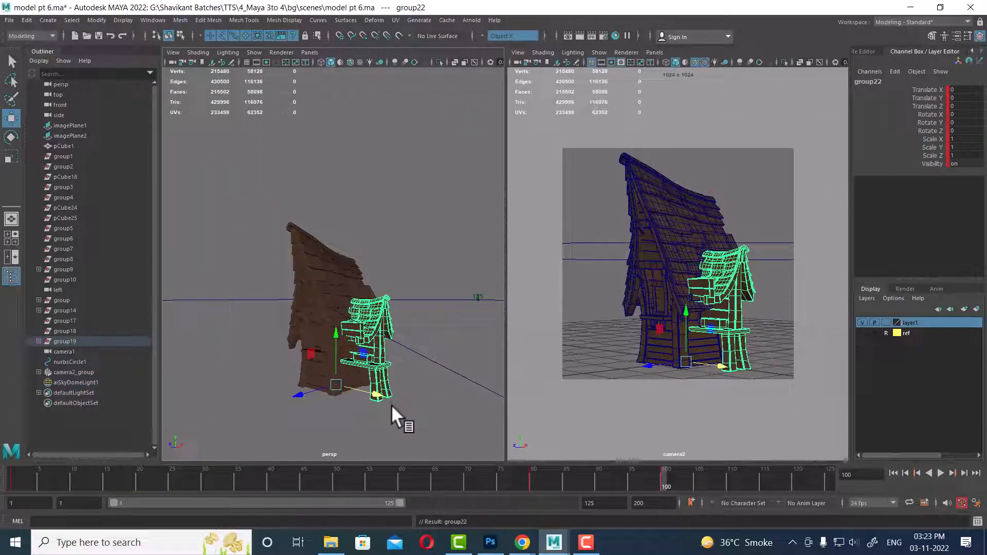
pyautogui.keyDown('alt'); pyautogui.moveTo(390, 406); pyautogui.dragTo(314, 359); pyautogui.keyUp('alt')
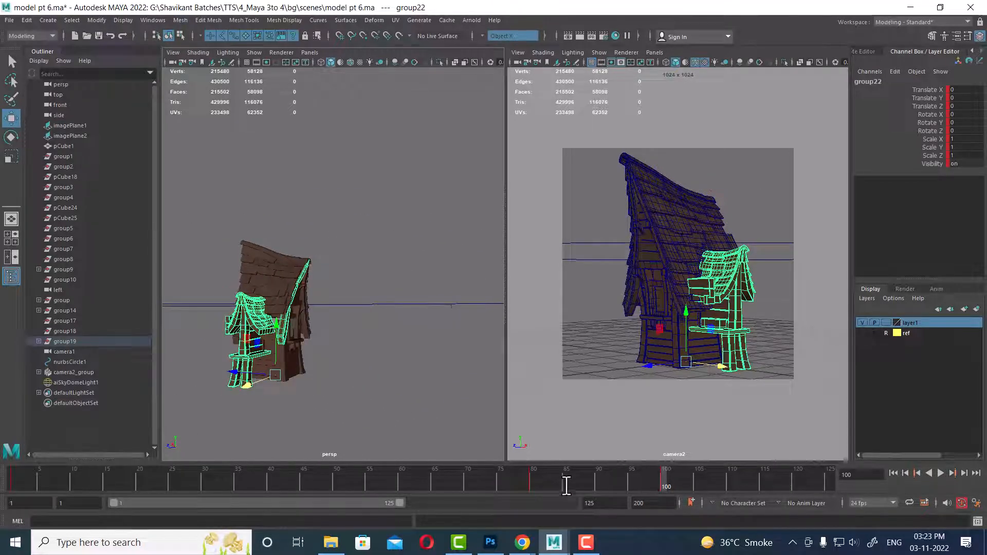
# Delete group22's animation keys at frames 80 and 100.
pyautogui.click(533, 480)
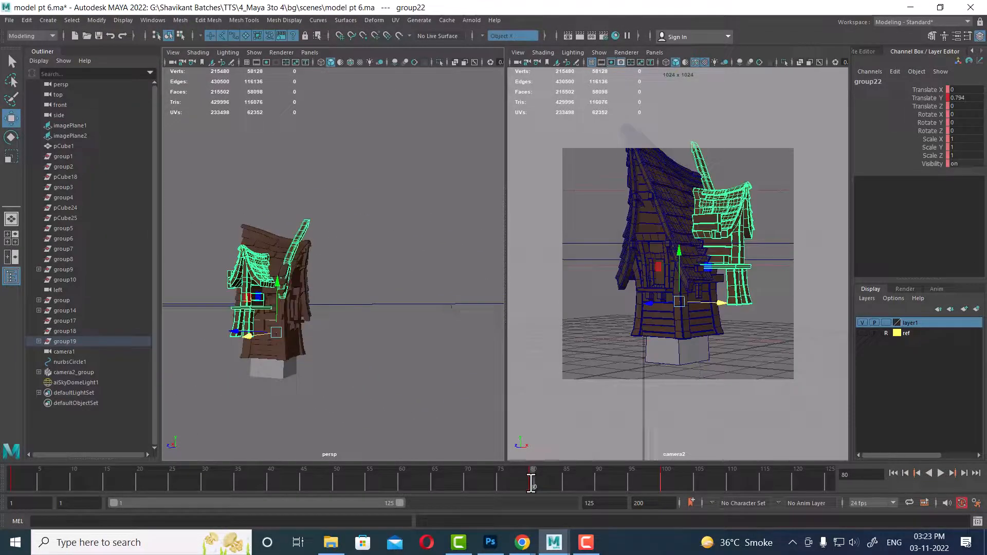
pyautogui.rightClick(533, 480)
pyautogui.click(580, 319)
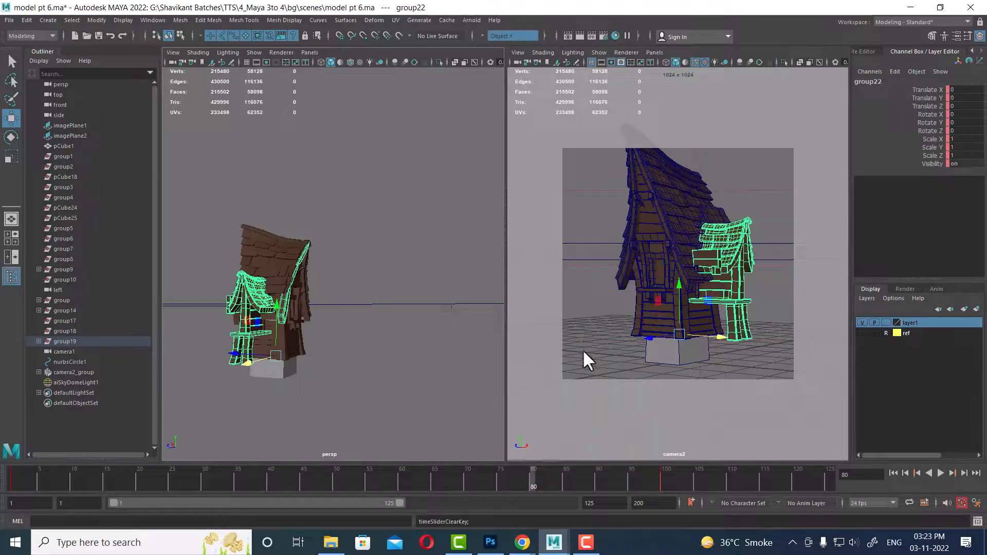
pyautogui.keyDown('alt'); pyautogui.moveTo(320, 346); pyautogui.dragTo(409, 332); pyautogui.keyUp('alt')
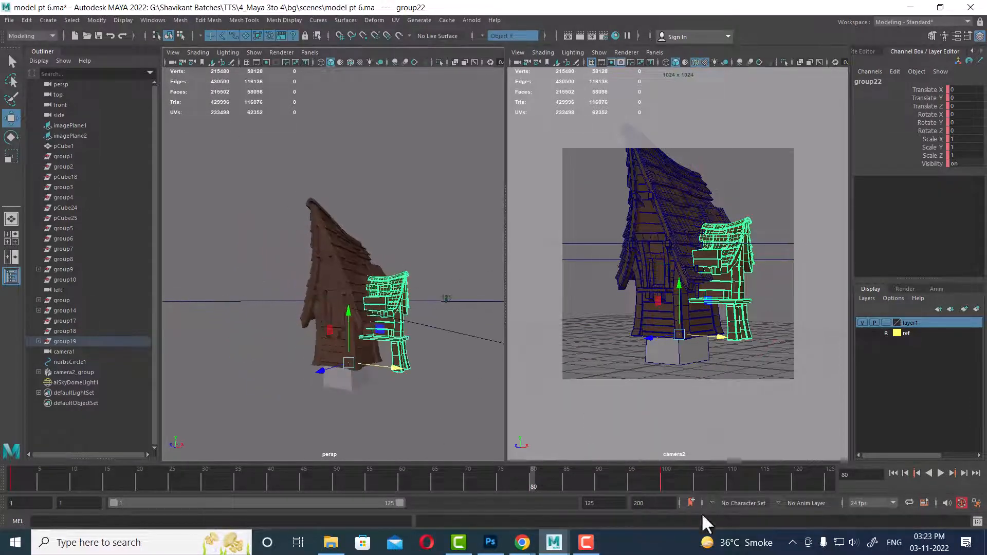
pyautogui.click(663, 484)
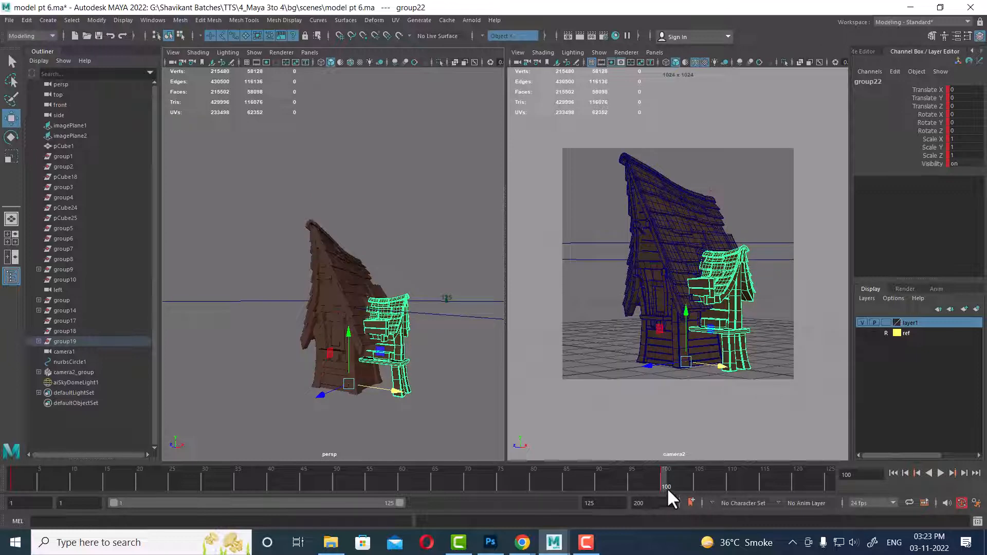
pyautogui.rightClick(659, 480)
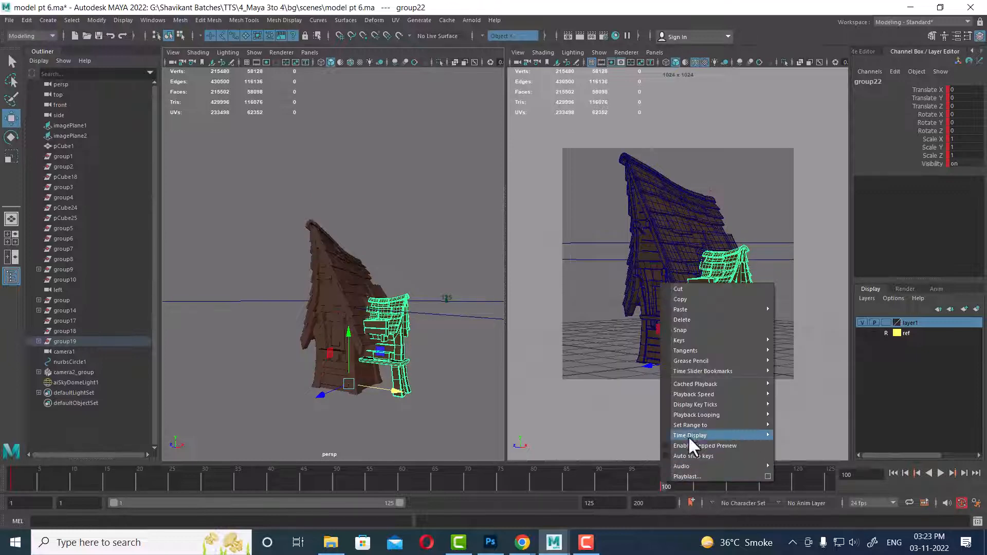
pyautogui.click(701, 320)
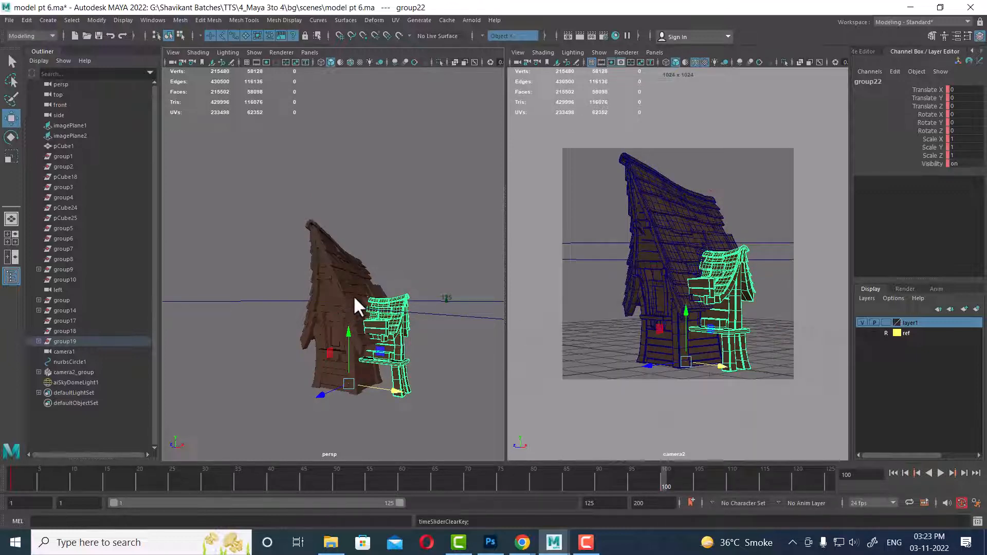
# Select the whole-house group group19 and delete its animation keys at frames 1 and 100.
pyautogui.keyDown('alt'); pyautogui.moveTo(353, 295); pyautogui.dragTo(327, 299); pyautogui.keyUp('alt')
pyautogui.click(322, 300)
pyautogui.press('Up')
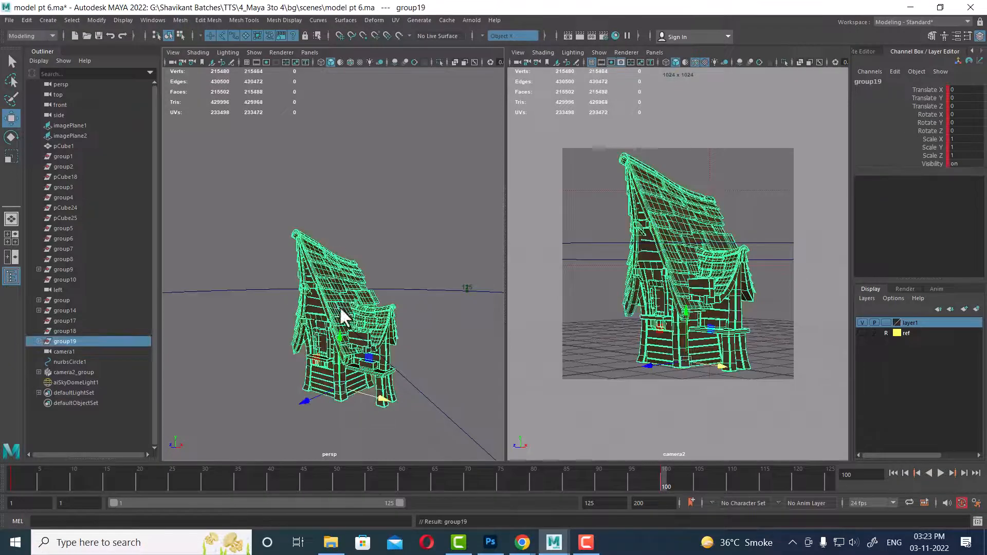
pyautogui.click(12, 476)
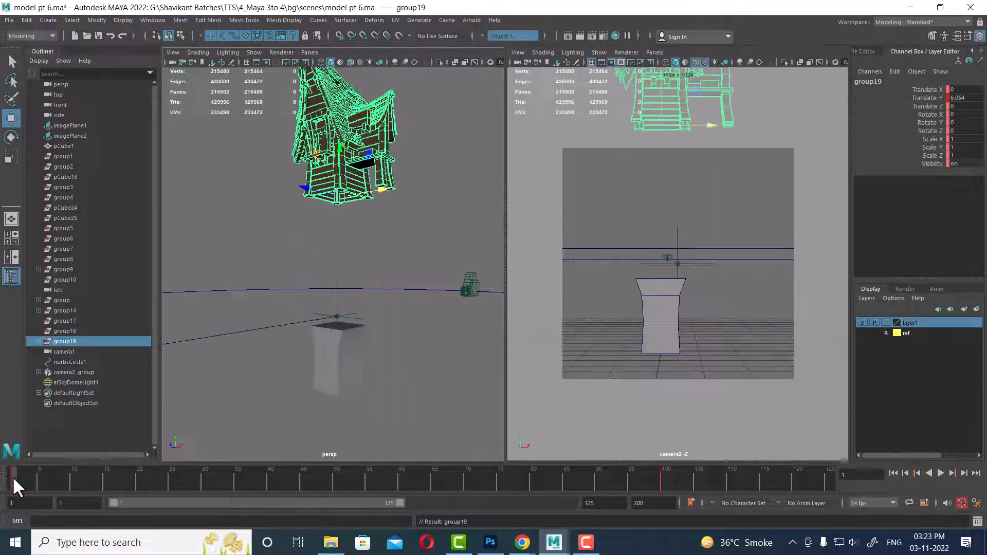
pyautogui.rightClick(10, 477)
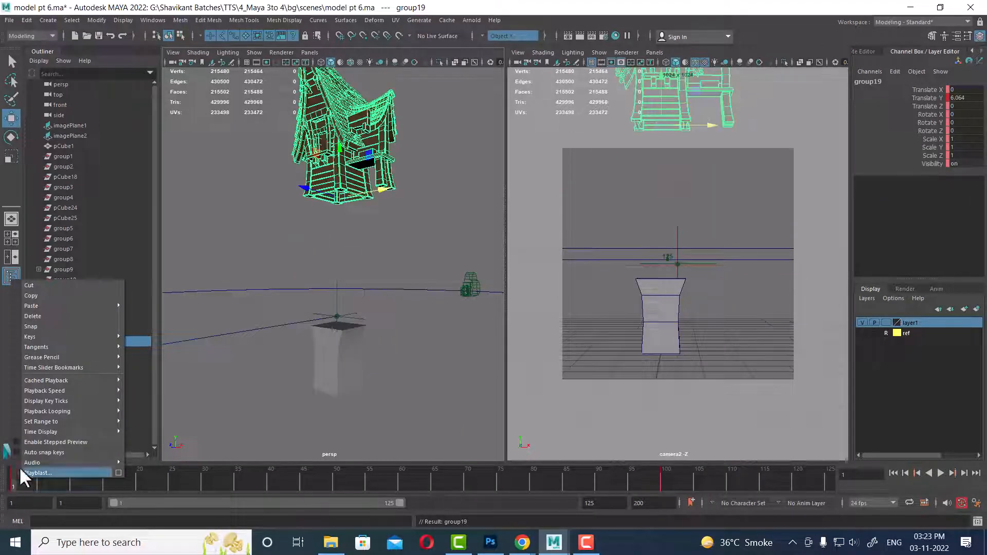
pyautogui.click(47, 316)
pyautogui.click(660, 478)
pyautogui.rightClick(661, 478)
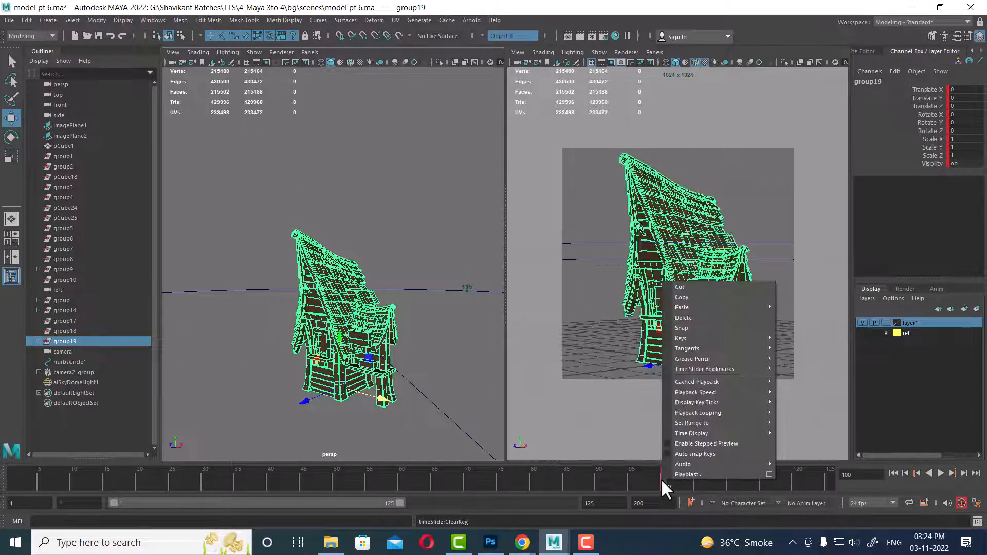
pyautogui.click(698, 320)
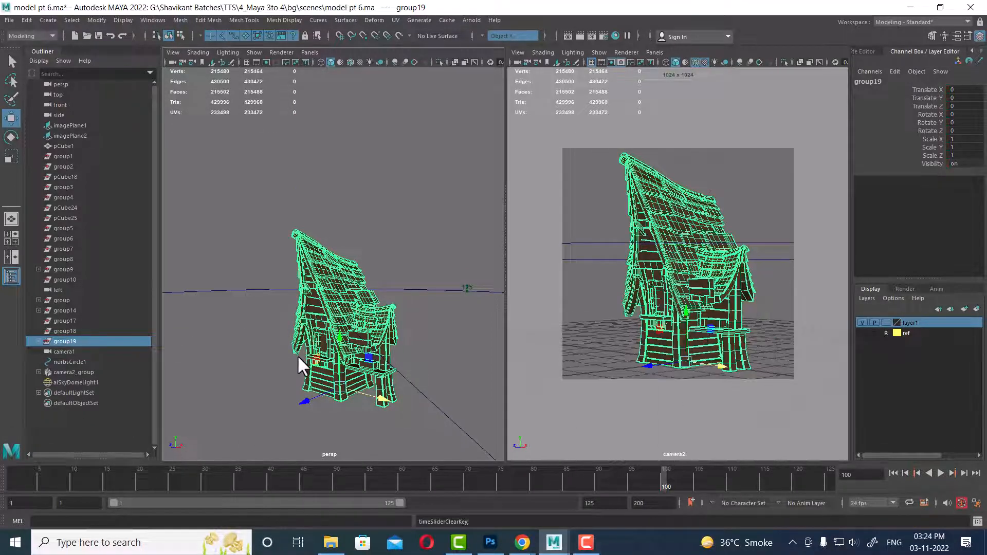
# Play the scene through to frame 125 and examine the house, cameras and circular path for remaining animation.
pyautogui.keyDown('alt'); pyautogui.moveTo(382, 376); pyautogui.dragTo(278, 310, button='right'); pyautogui.keyUp('alt')
pyautogui.click(392, 418)
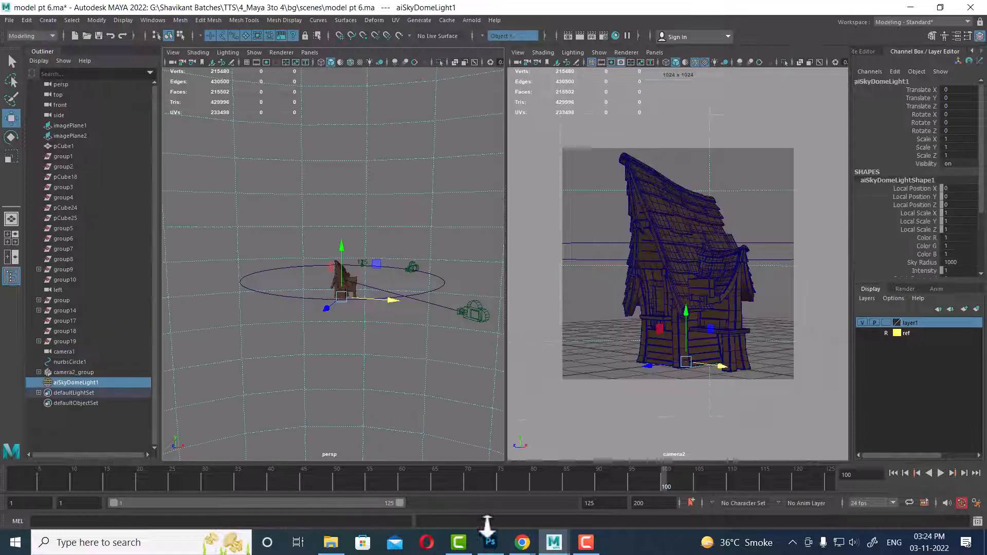
pyautogui.hotkey('alt', 'v')
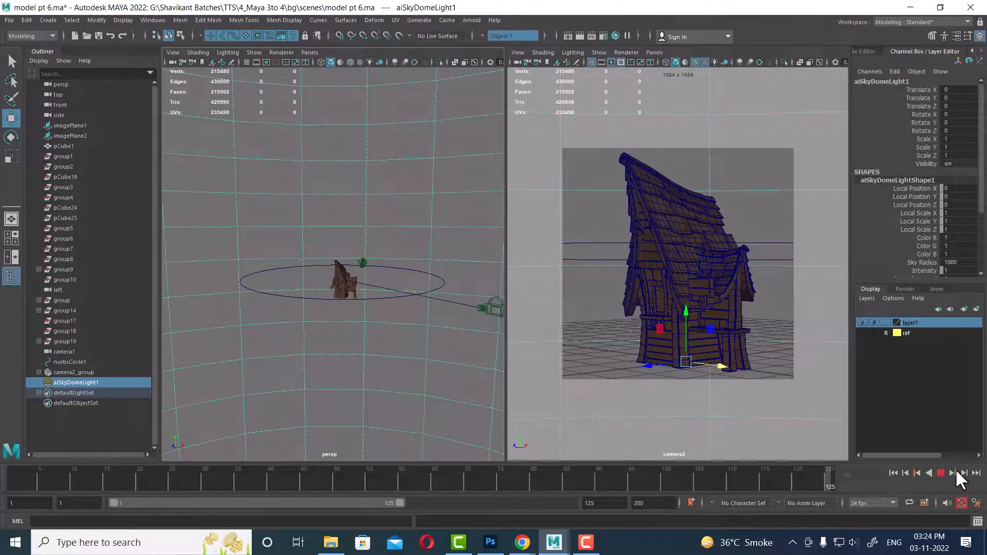
pyautogui.click(942, 472)
pyautogui.scroll(4, 419, 245)
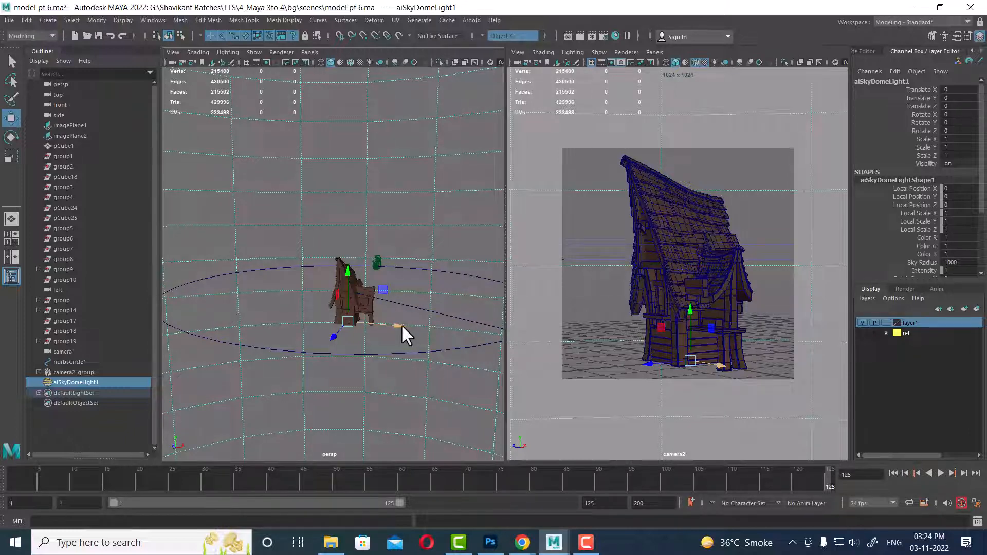
pyautogui.click(404, 325)
pyautogui.keyDown('alt'); pyautogui.moveTo(380, 315); pyautogui.dragTo(364, 352); pyautogui.keyUp('alt')
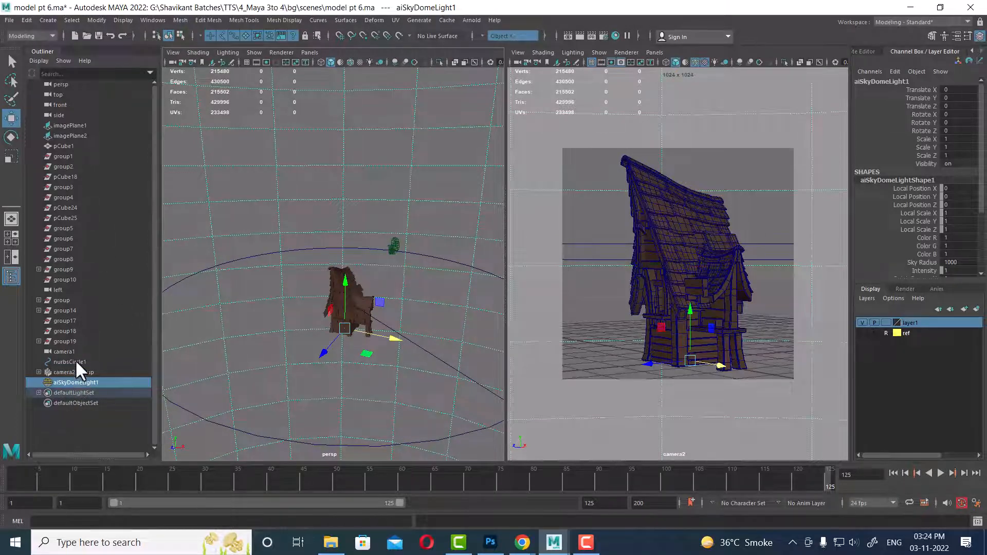
# Delete camera1, nurbsCircle1 and camera2_group from the scene.
pyautogui.click(60, 351)
pyautogui.press('Delete')
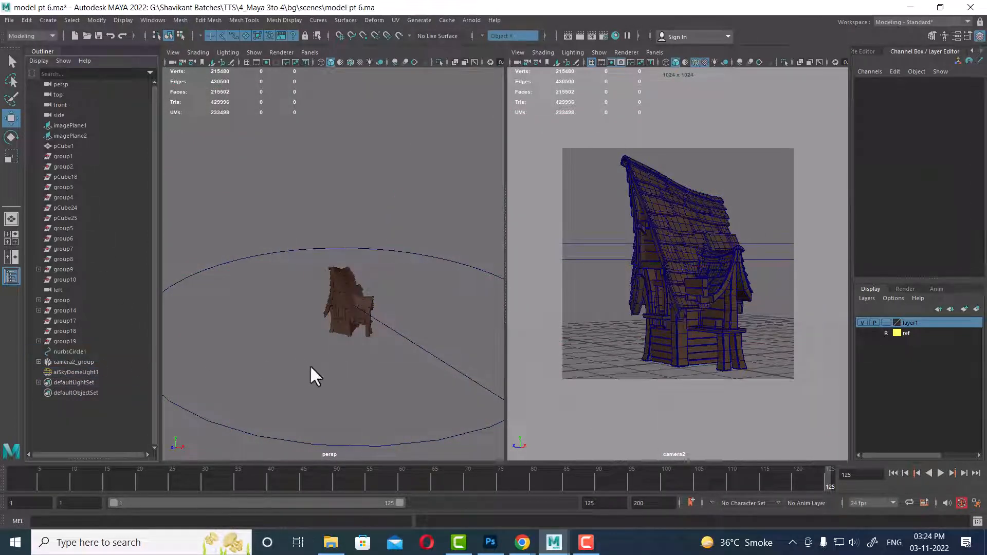
pyautogui.click(70, 350)
pyautogui.press('Delete')
pyautogui.scroll(-3, 391, 359)
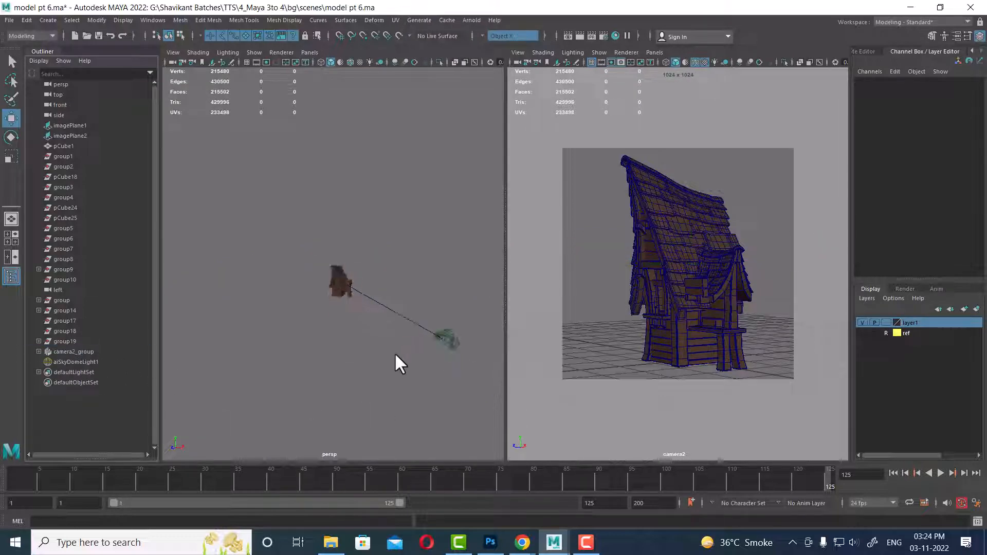
pyautogui.click(443, 338)
pyautogui.click(69, 351)
pyautogui.press('Delete')
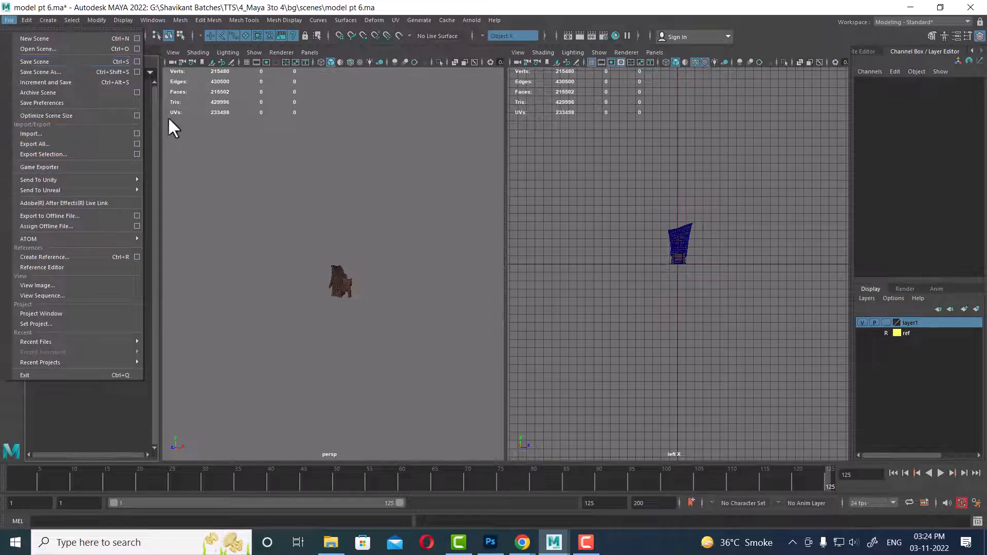
# Optimize the scene size with the existing removal options, confirm it, check the framed house, and close the options.
pyautogui.click(137, 115)
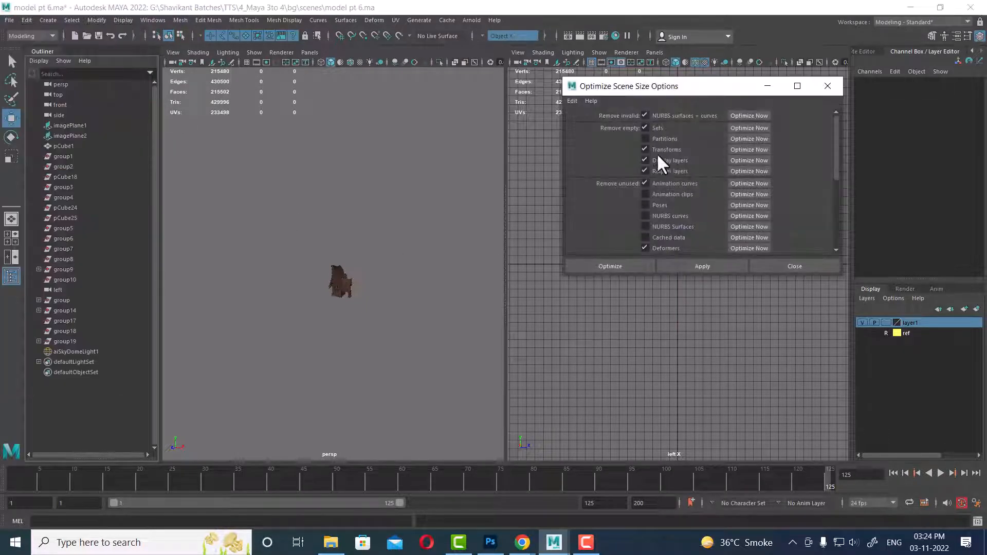
pyautogui.click(697, 266)
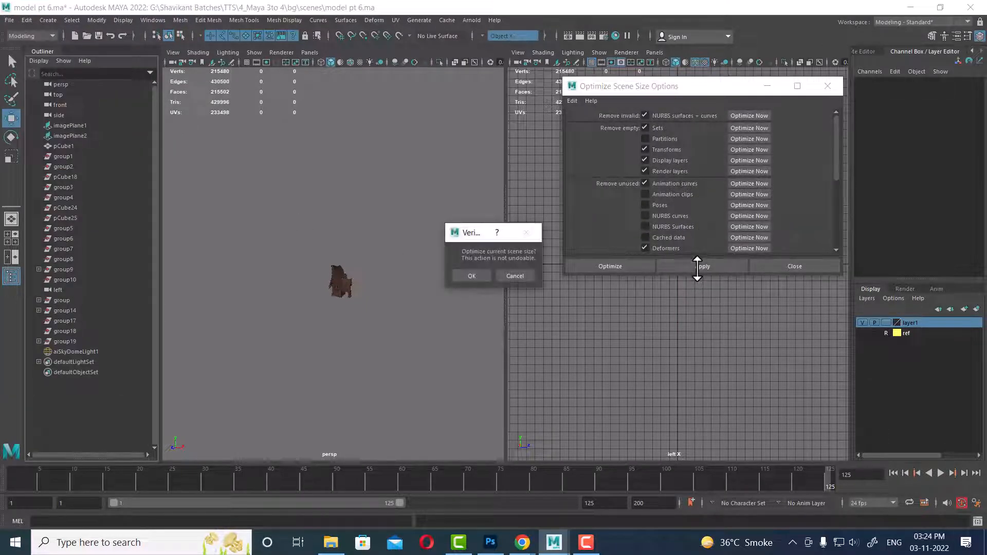
pyautogui.click(471, 277)
pyautogui.moveTo(240, 206); pyautogui.dragTo(395, 355)
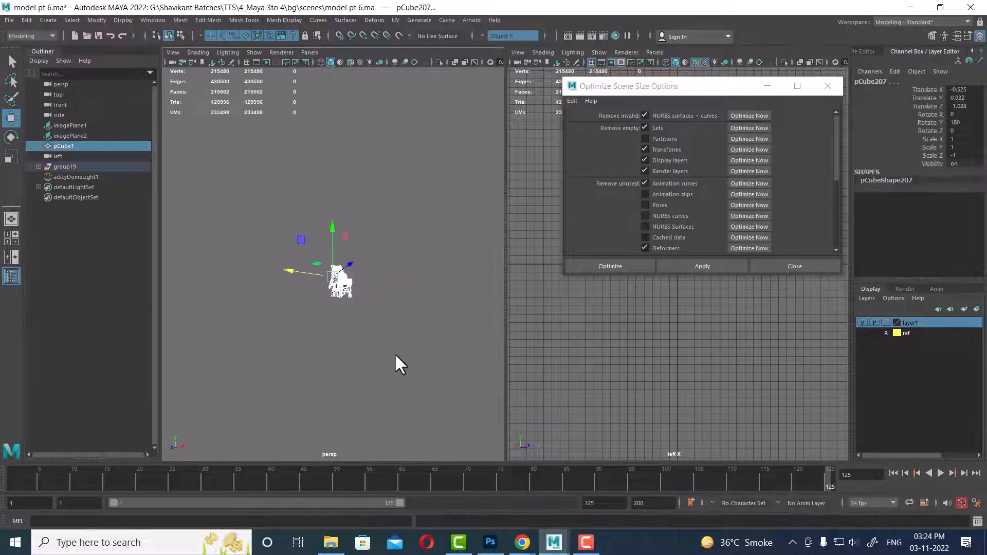
pyautogui.press('f')
pyautogui.scroll(4, 377, 282)
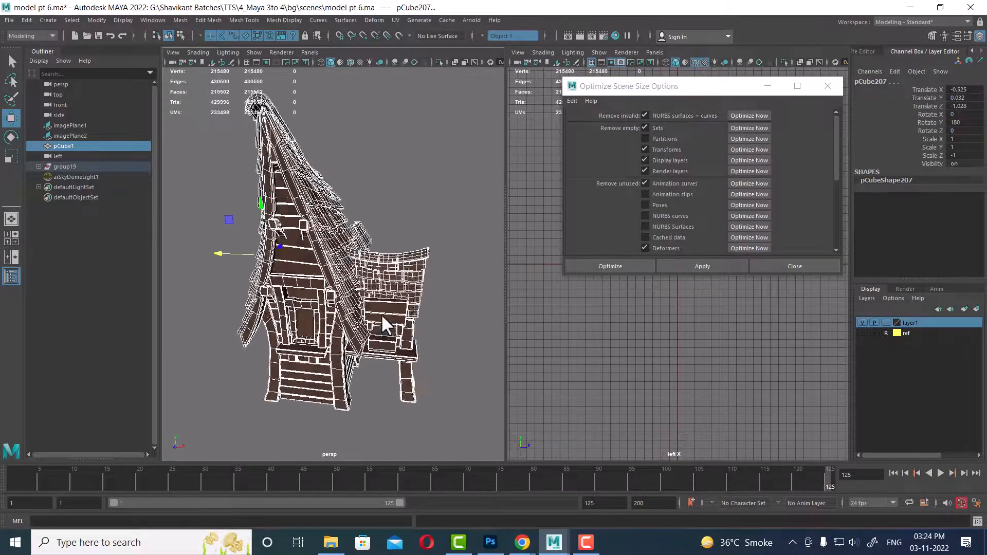
pyautogui.keyDown('alt'); pyautogui.moveTo(378, 337); pyautogui.dragTo(408, 340); pyautogui.keyUp('alt')
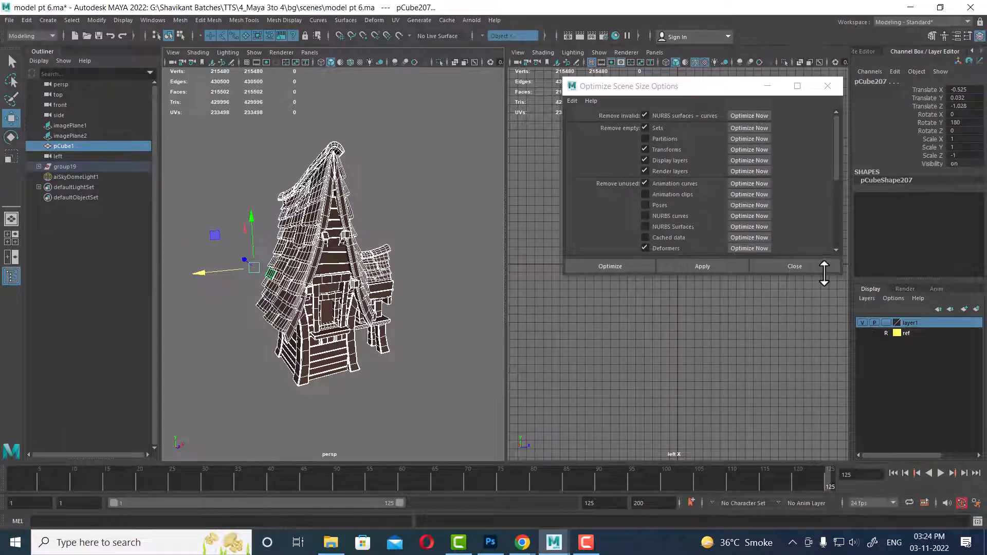
pyautogui.click(808, 266)
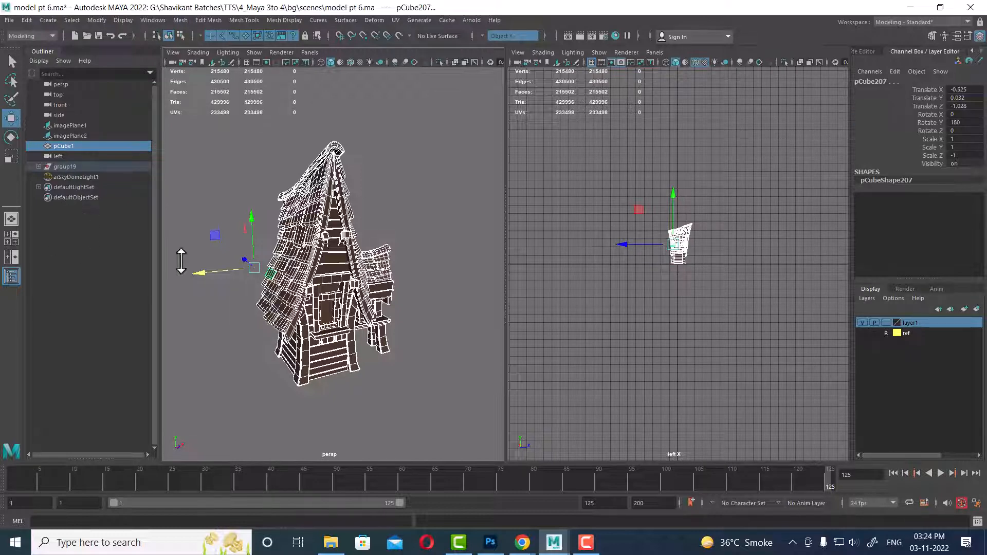
# Enlarge the perspective view to fill the workspace and delete the sky dome light aiSkyDomeLight1.
pyautogui.keyDown('alt'); pyautogui.moveTo(429, 315); pyautogui.dragTo(441, 327); pyautogui.keyUp('alt')
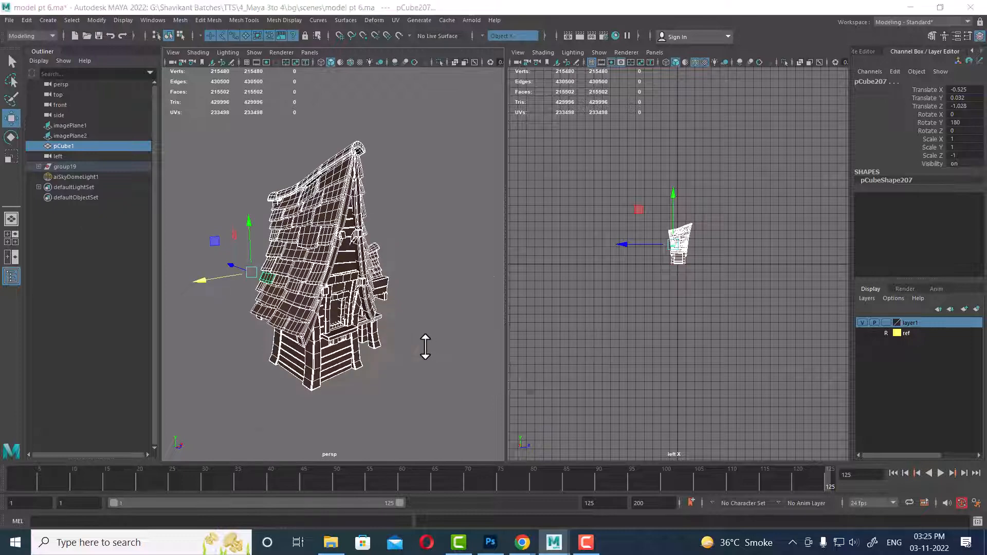
pyautogui.press('space')
pyautogui.press('space')
pyautogui.press('space')
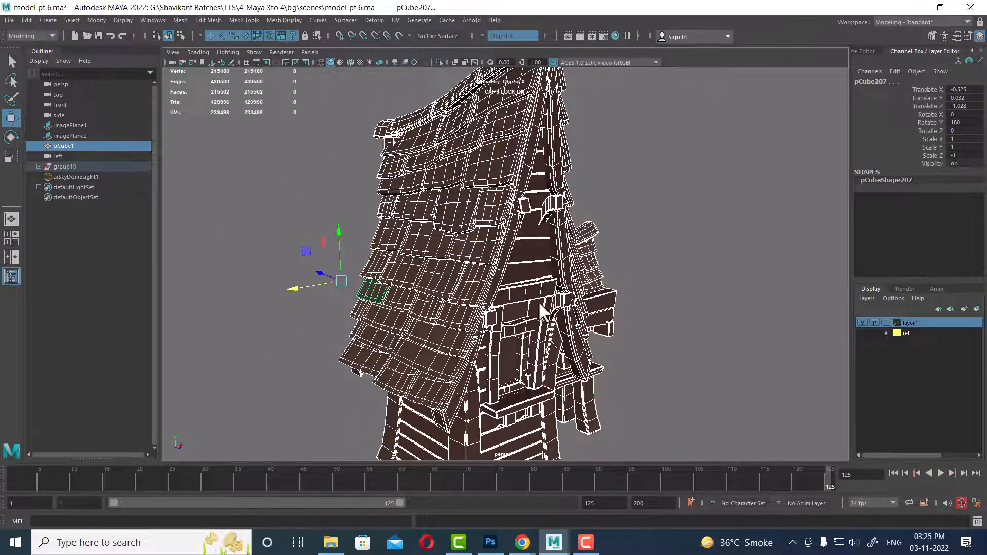
pyautogui.keyDown('alt'); pyautogui.moveTo(539, 300); pyautogui.dragTo(639, 346); pyautogui.keyUp('alt')
pyautogui.click(657, 317)
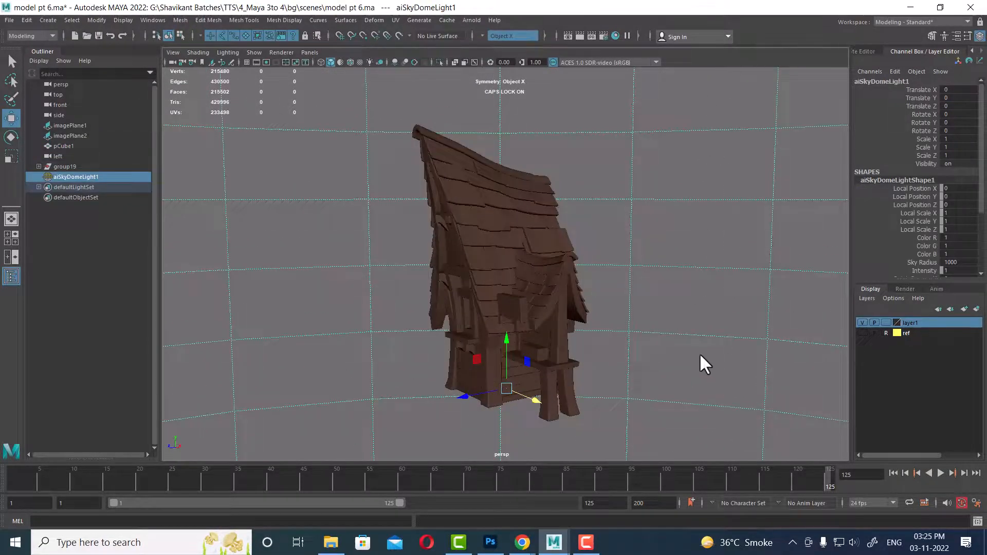
pyautogui.press('Delete')
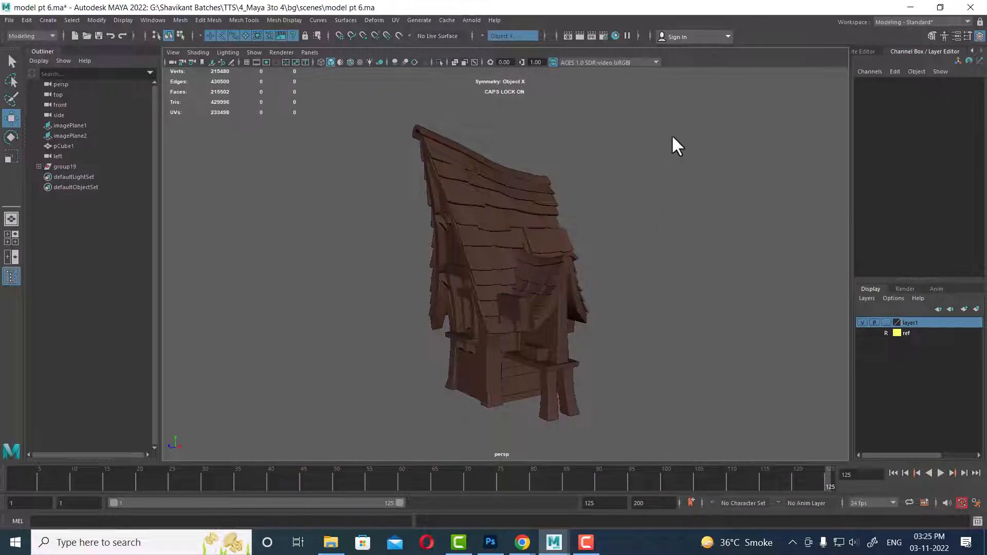
# Identify the leftover block pCube1 inside the house and delete it from the scene.
pyautogui.click(520, 308)
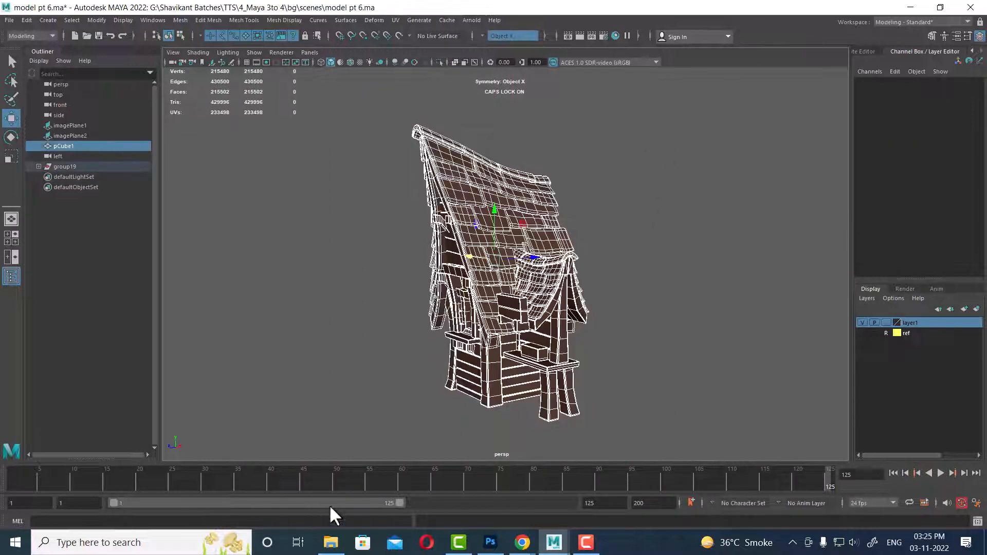
pyautogui.click(82, 260)
pyautogui.click(72, 146)
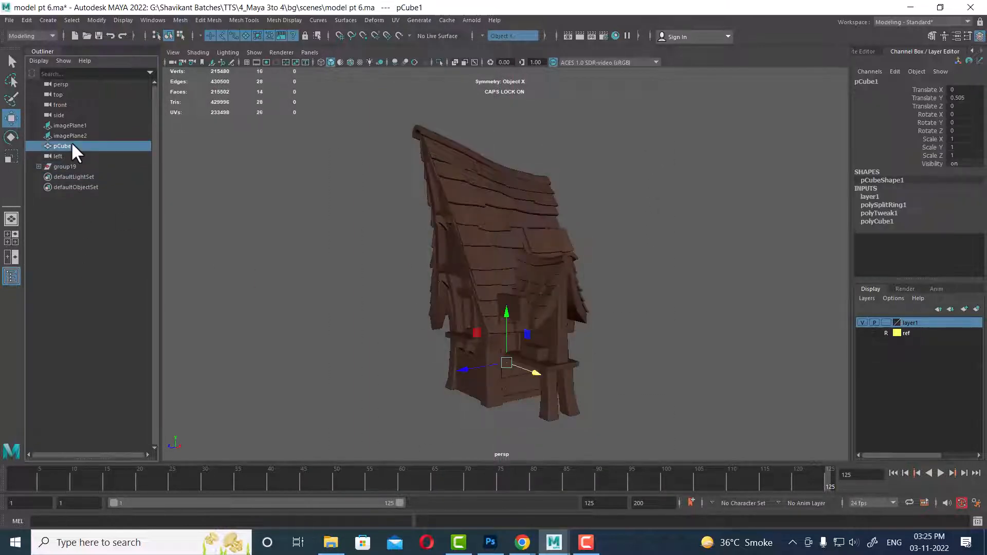
pyautogui.keyDown('alt'); pyautogui.moveTo(530, 363); pyautogui.dragTo(651, 364); pyautogui.keyUp('alt')
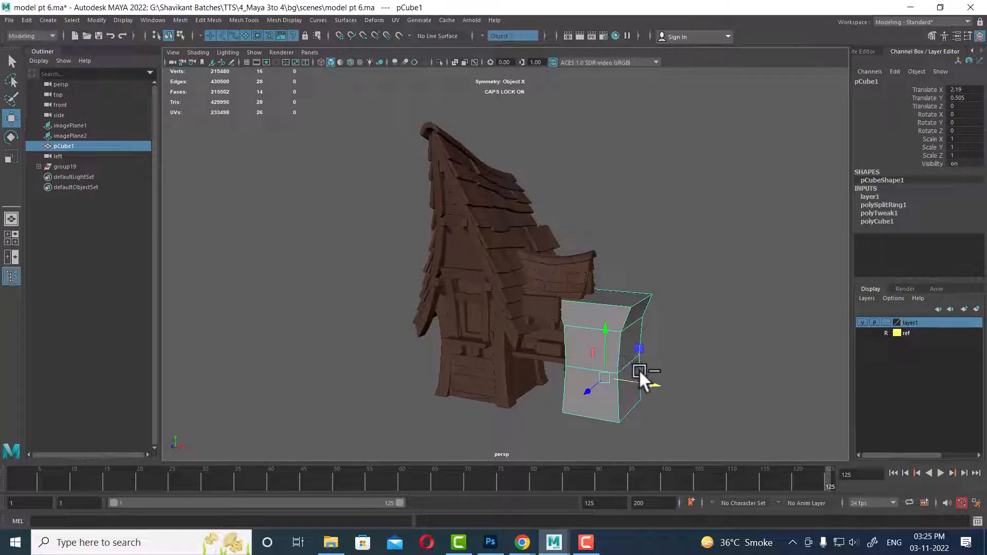
pyautogui.hotkey('ctrl', 'z')
pyautogui.keyDown('alt'); pyautogui.moveTo(489, 379); pyautogui.dragTo(516, 366); pyautogui.keyUp('alt')
pyautogui.press('Delete')
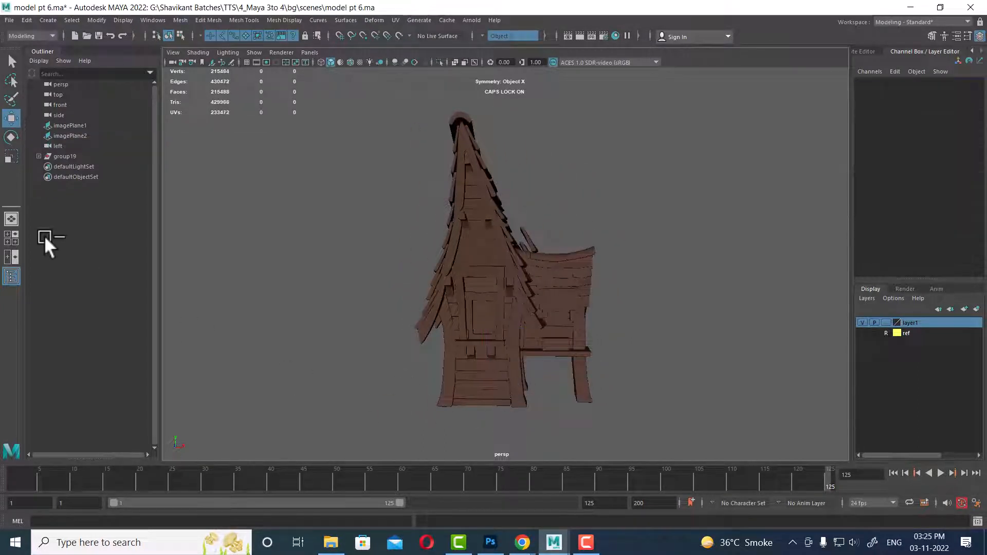
# Select group19, switch to File Explorer, and open national park 1.jpg from the bg project's sourceimages folder.
pyautogui.click(65, 156)
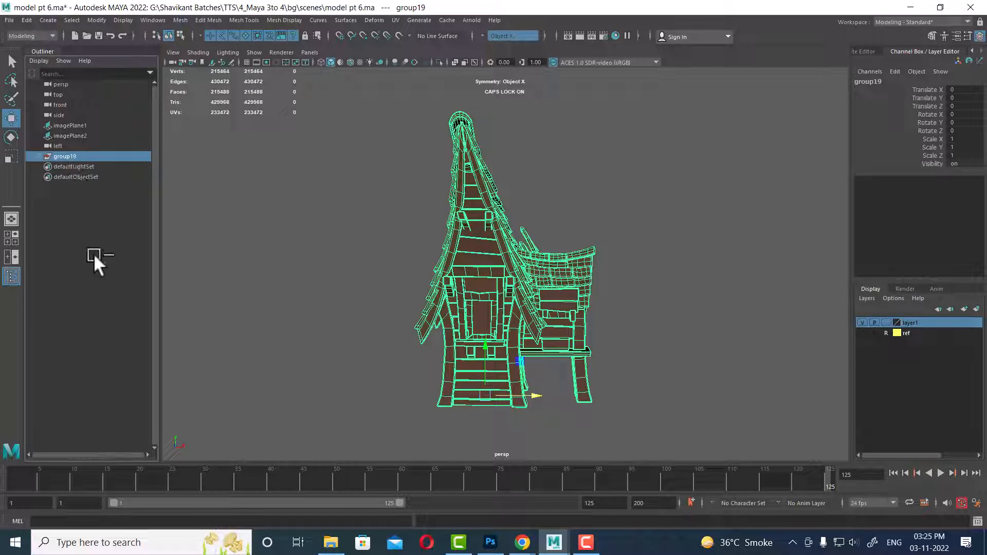
pyautogui.moveTo(333, 548)
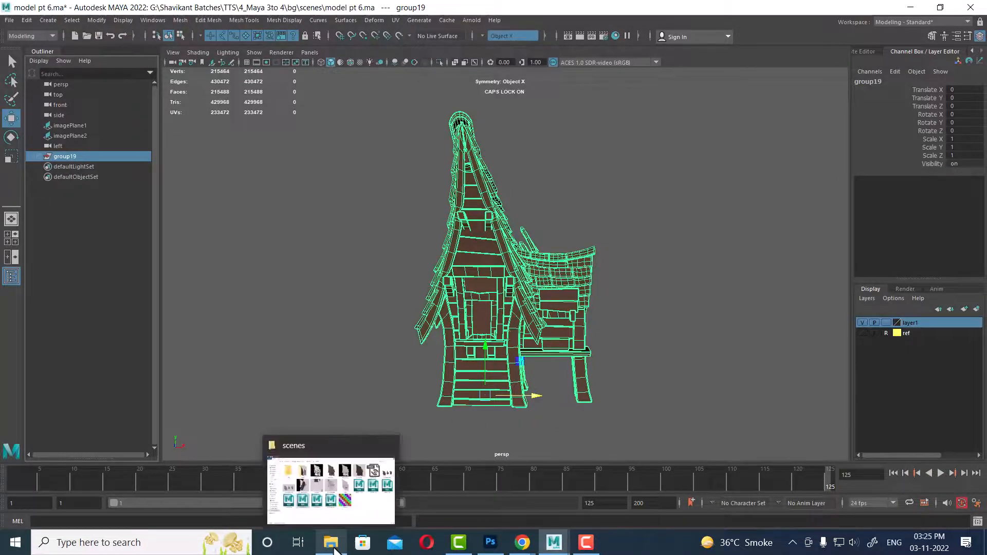
pyautogui.click(355, 510)
pyautogui.click(763, 343)
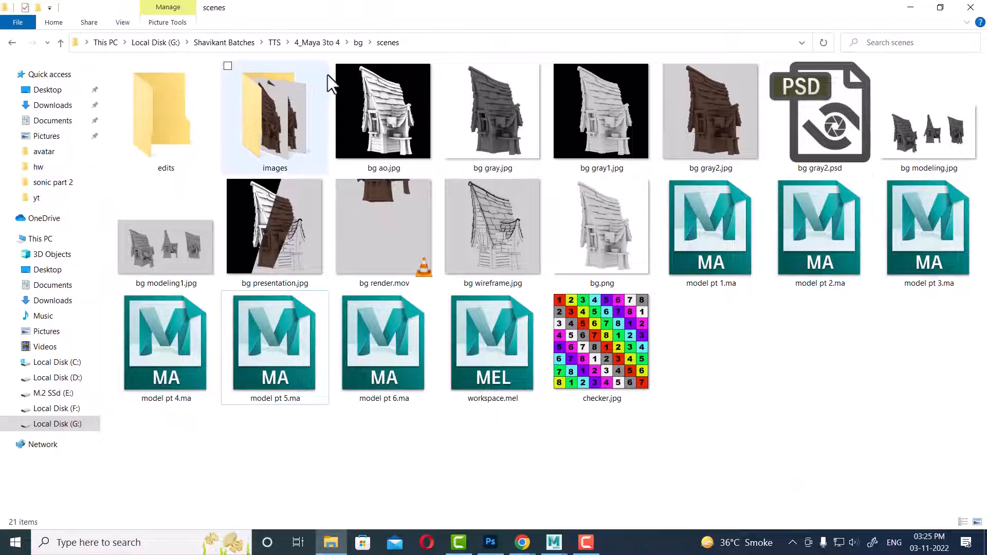
pyautogui.click(357, 42)
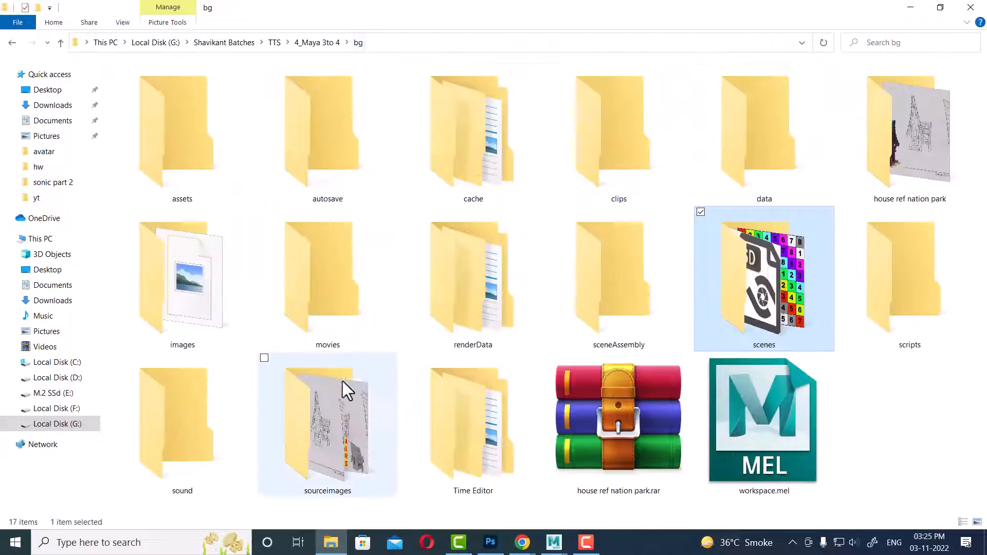
pyautogui.click(927, 152)
pyautogui.doubleClick(323, 443)
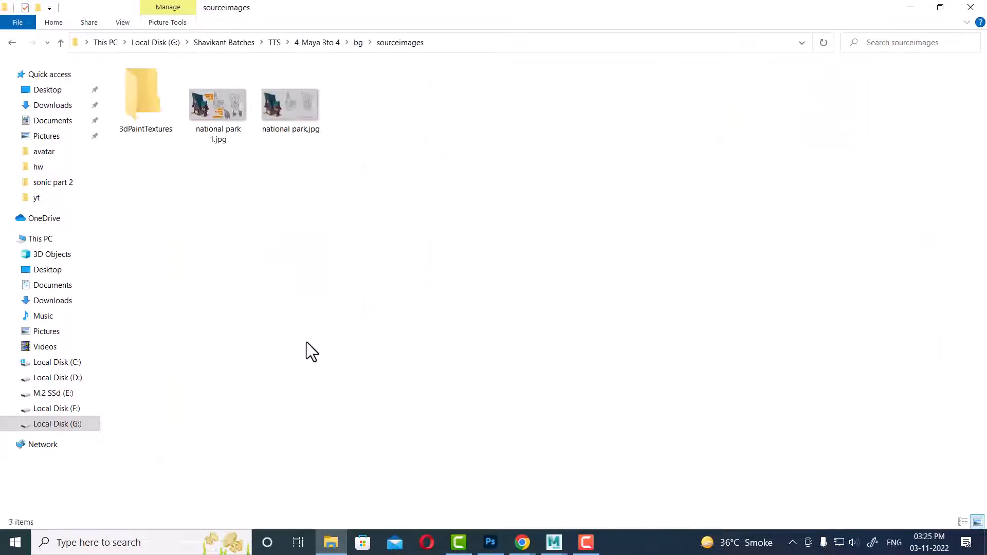
pyautogui.doubleClick(217, 126)
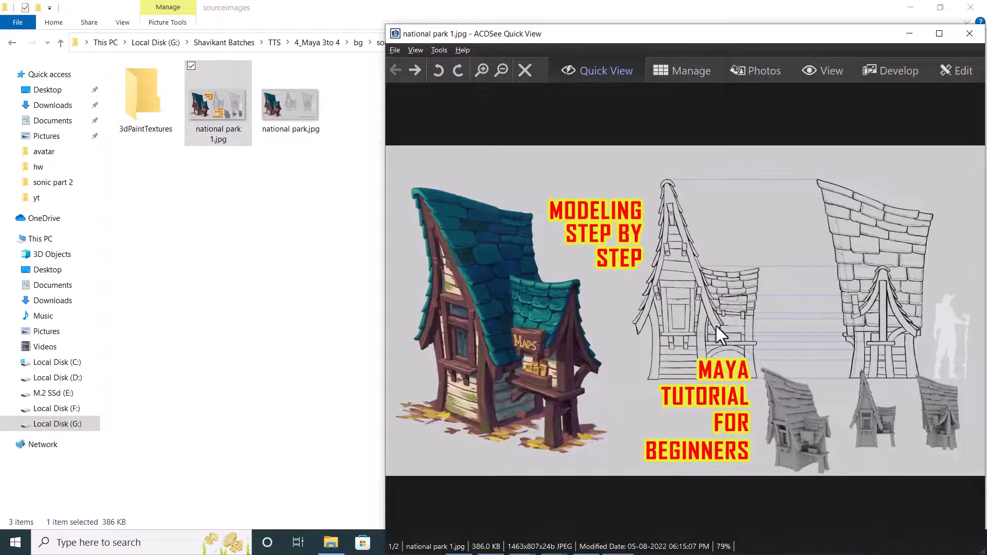
# Show national park.jpg beside the Maya scene and examine its front and side drawings and the prop title.
pyautogui.scroll(-1, 716, 327)
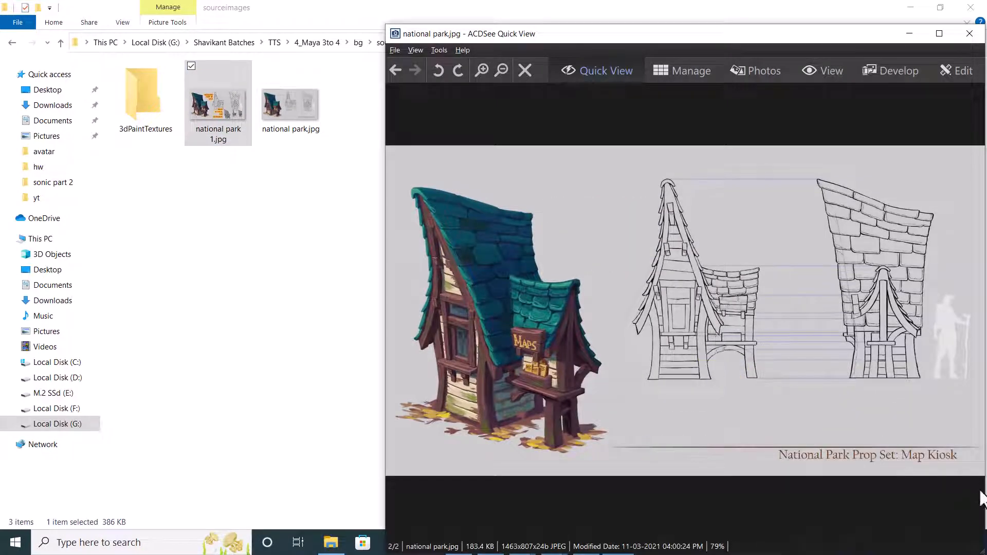
pyautogui.click(911, 5)
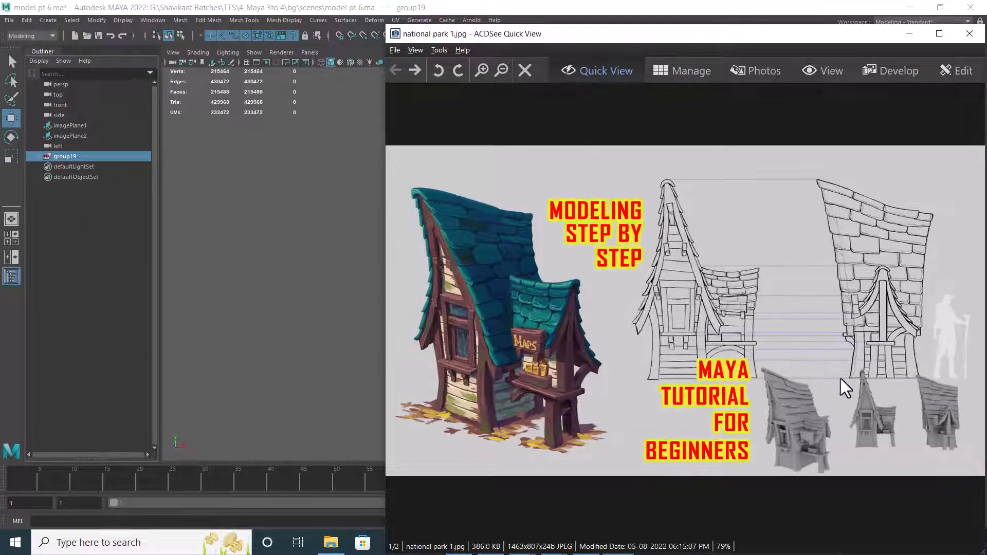
pyautogui.scroll(3, 767, 351)
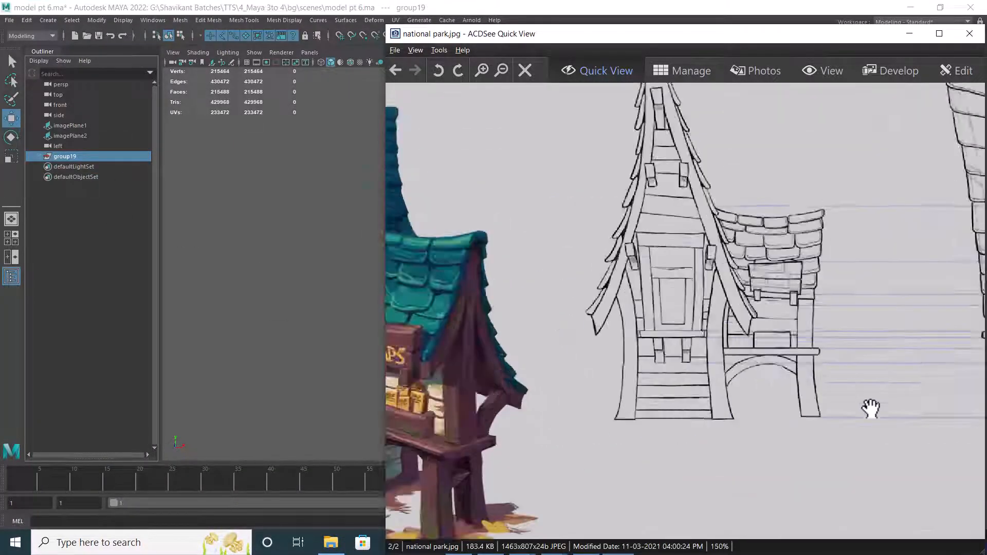
pyautogui.moveTo(870, 408); pyautogui.dragTo(679, 348)
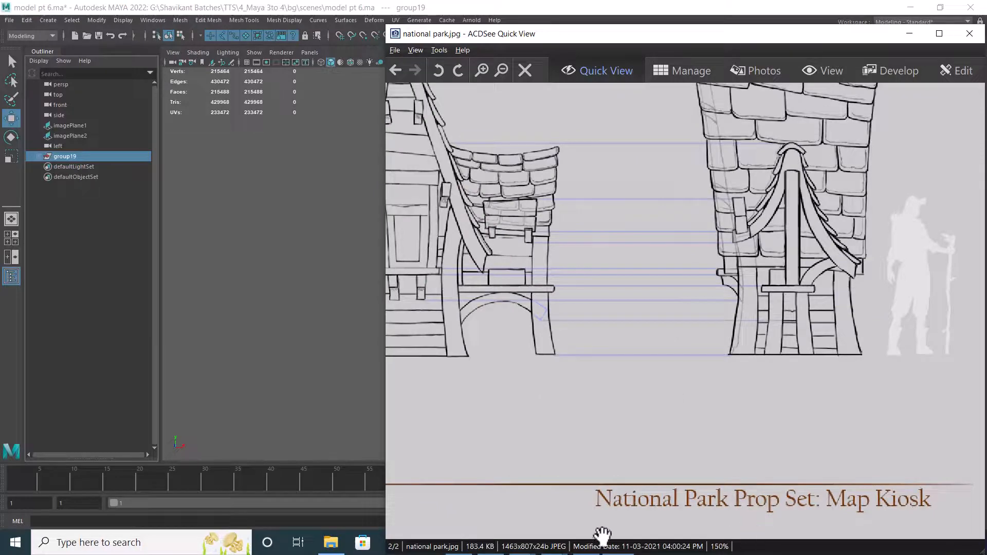
pyautogui.moveTo(601, 377); pyautogui.dragTo(649, 380)
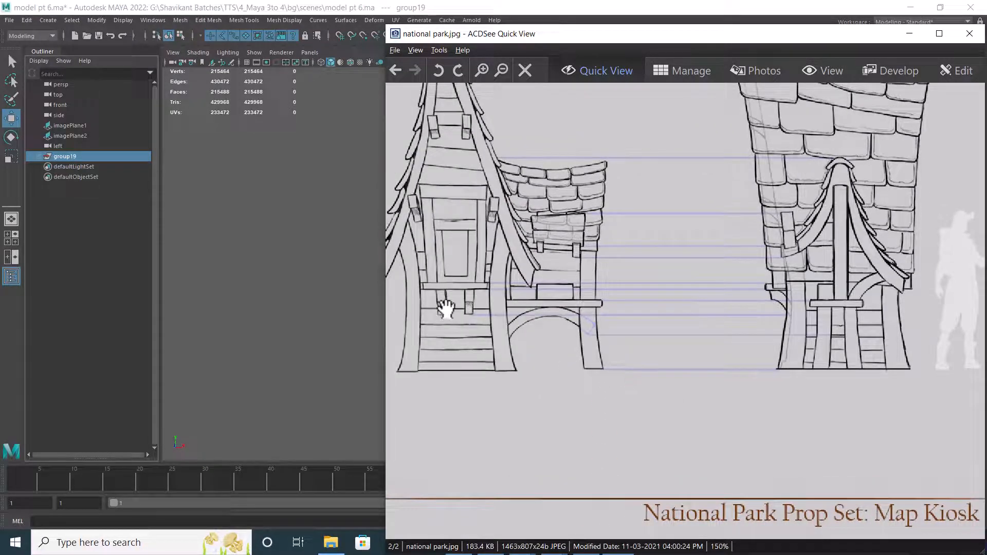
# Rename the whole-house group group19 as NATIONAL_PARK_PROP_SET.
pyautogui.click(61, 156)
pyautogui.doubleClick(62, 157)
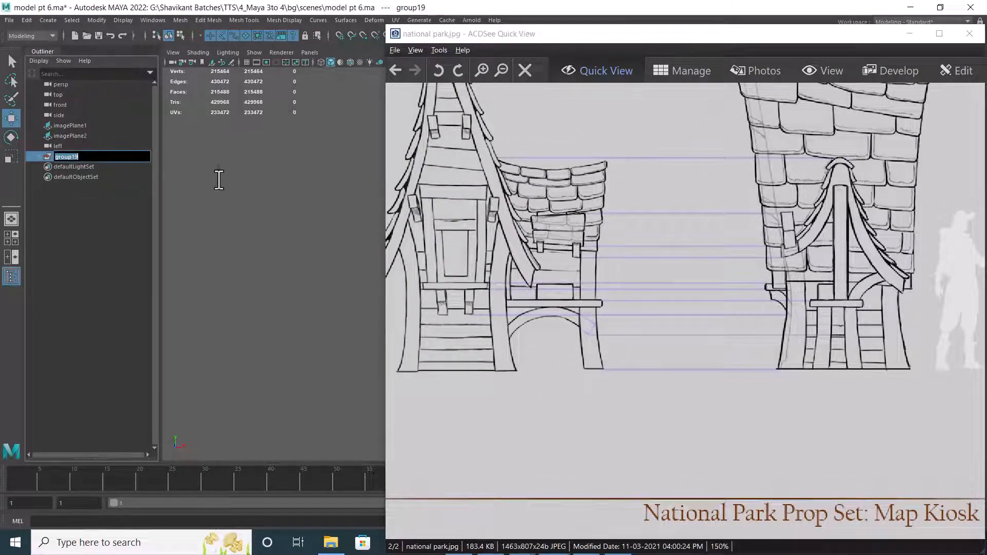
pyautogui.write('nA')
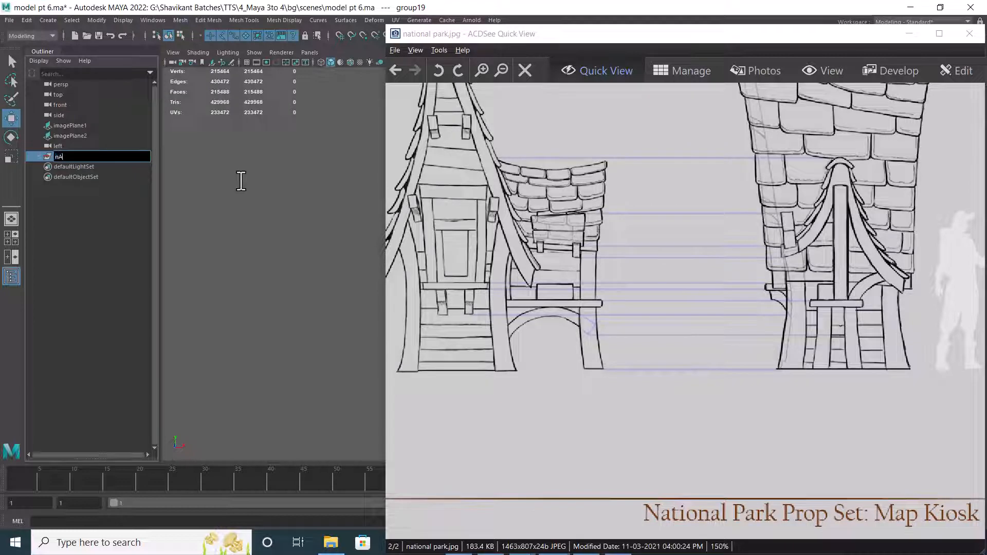
pyautogui.write('TION')
pyautogui.press('BackSpace')
pyautogui.write('n')
pyautogui.press('BackSpace')
pyautogui.write('NAL')
pyautogui.press('End')
pyautogui.write('PARK PROP')
pyautogui.press('Return')
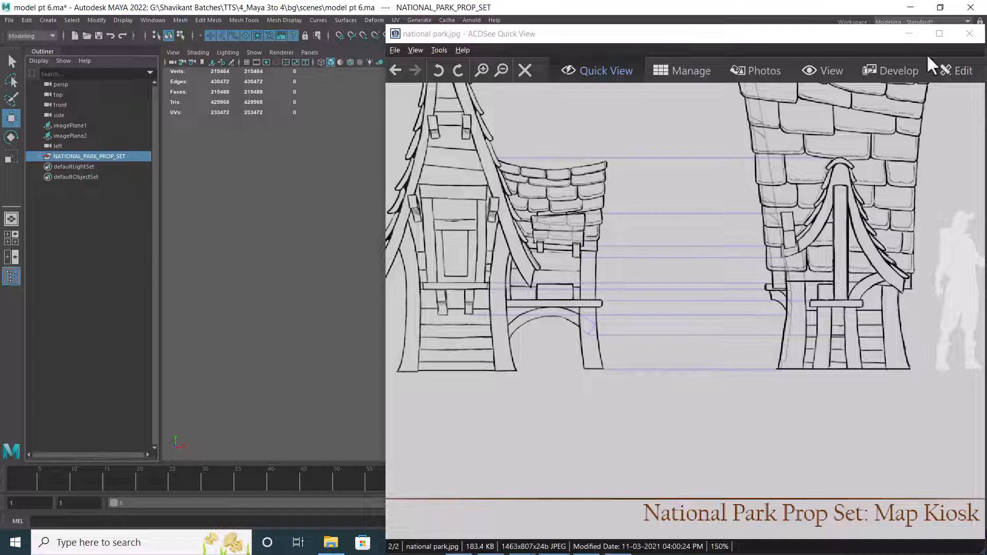
# Close the reference image, reframe the house in the perspective view, and select all of its geometry.
pyautogui.click(969, 34)
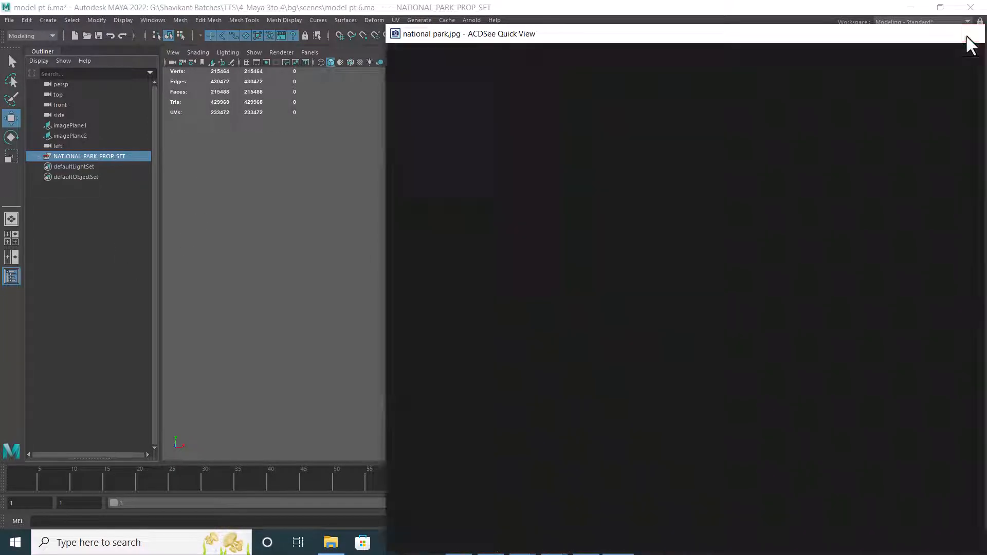
pyautogui.keyDown('alt'); pyautogui.moveTo(461, 273); pyautogui.dragTo(515, 335); pyautogui.keyUp('alt')
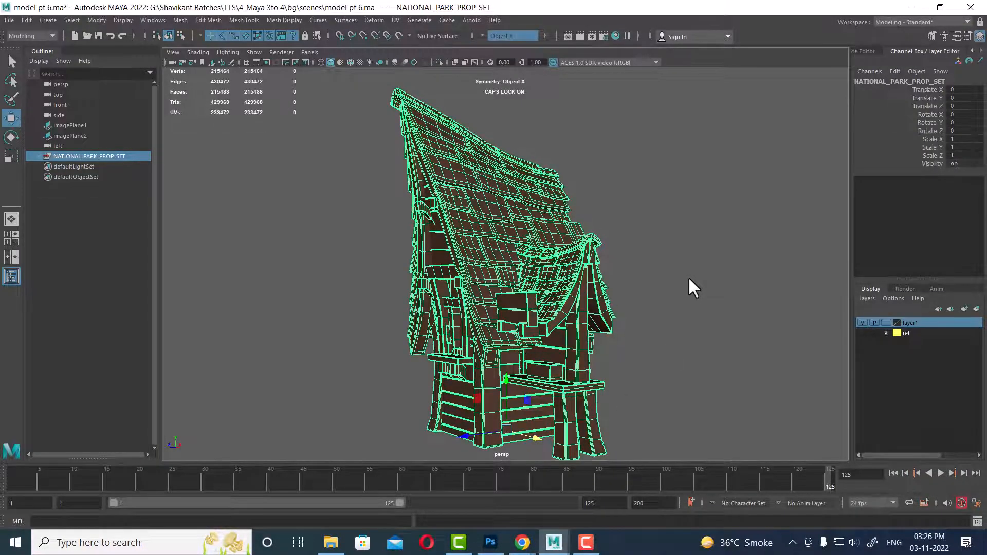
pyautogui.keyDown('alt'); pyautogui.moveTo(645, 342); pyautogui.dragTo(549, 323, button='right'); pyautogui.keyUp('alt')
pyautogui.keyDown('alt'); pyautogui.moveTo(548, 317); pyautogui.dragTo(522, 329, button='middle'); pyautogui.keyUp('alt')
pyautogui.click(658, 321)
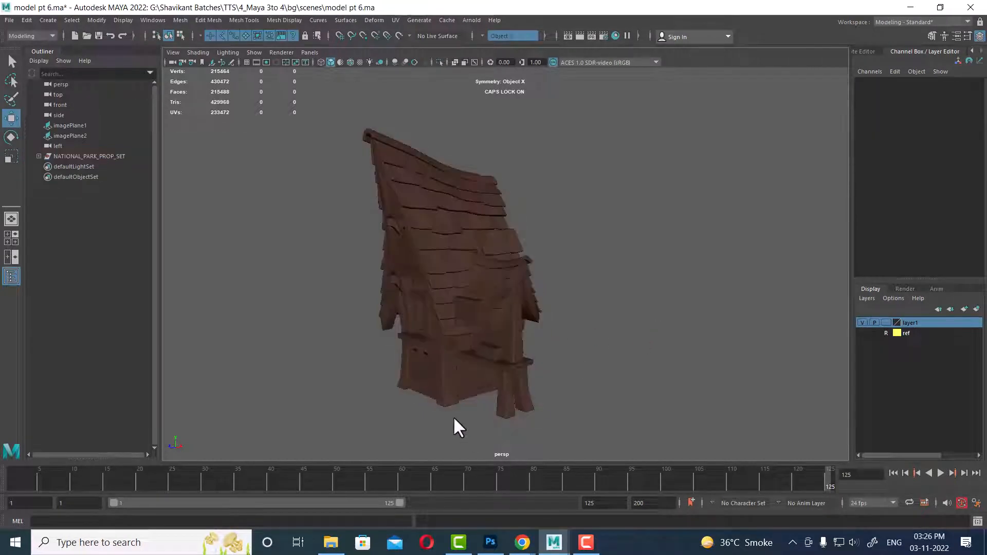
pyautogui.moveTo(324, 107); pyautogui.dragTo(678, 452)
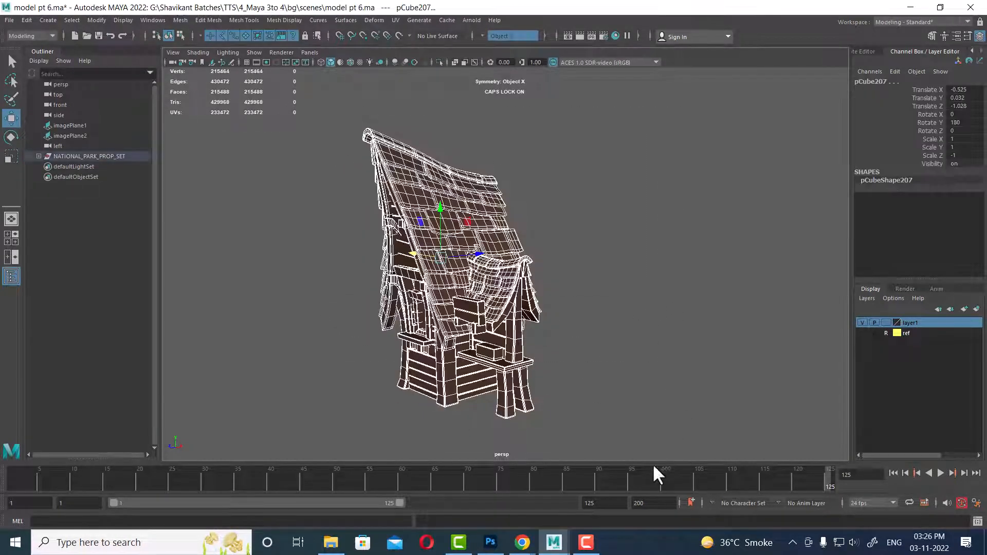
# Try the Maya Classic workspace and return to the Modeling - Standard workspace.
pyautogui.click(892, 23)
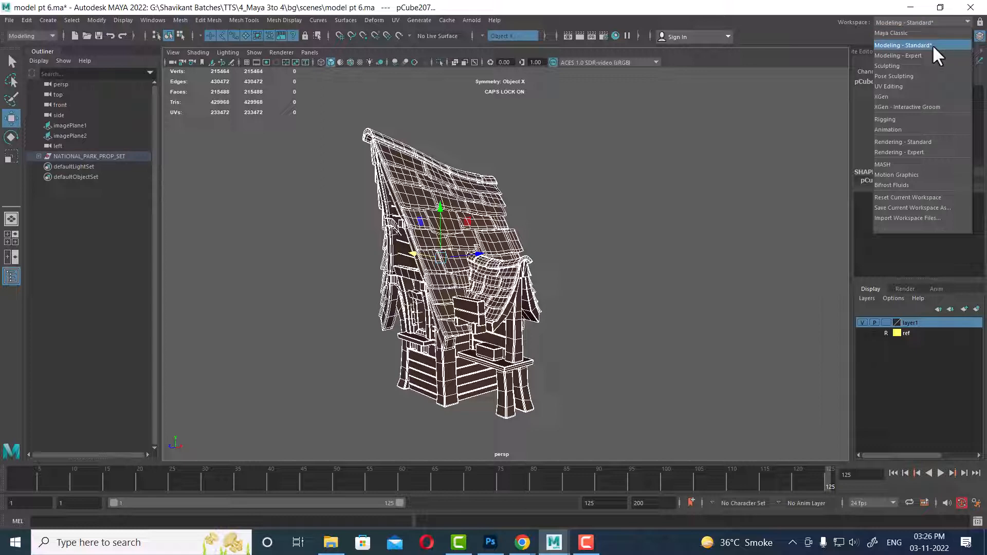
pyautogui.click(903, 34)
pyautogui.click(908, 22)
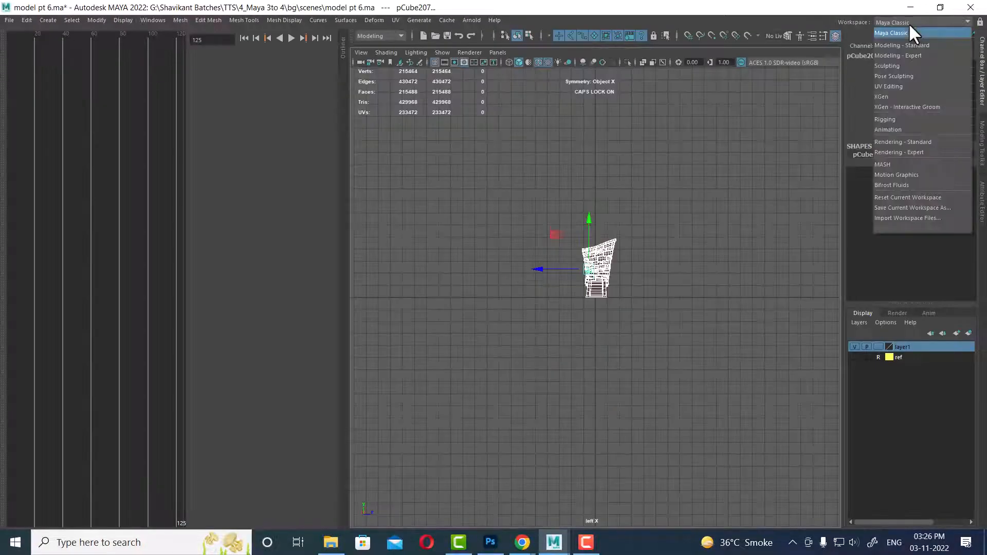
pyautogui.click(909, 45)
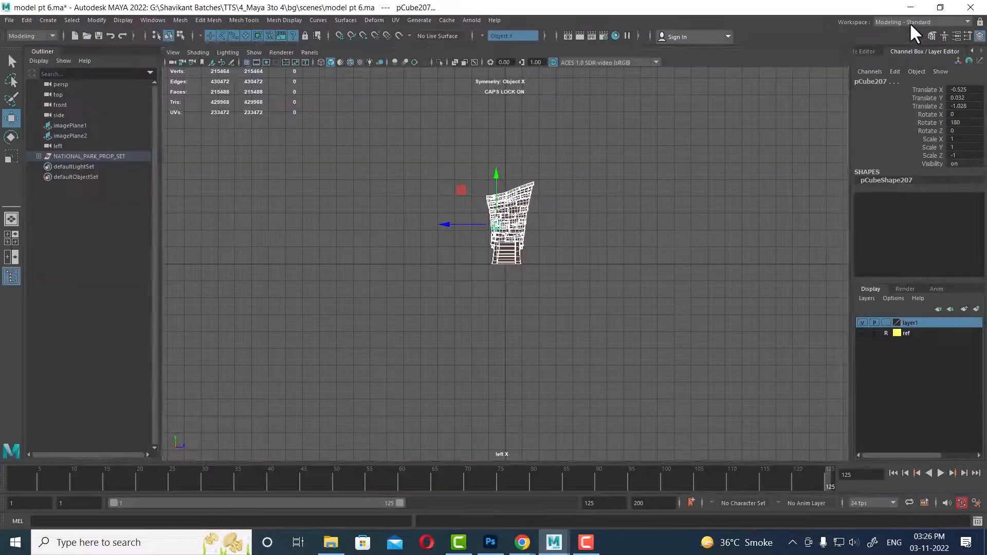
# Switch to the UV Editing workspace and close the floating Render View and Channel Box / Layer Editor windows.
pyautogui.click(909, 22)
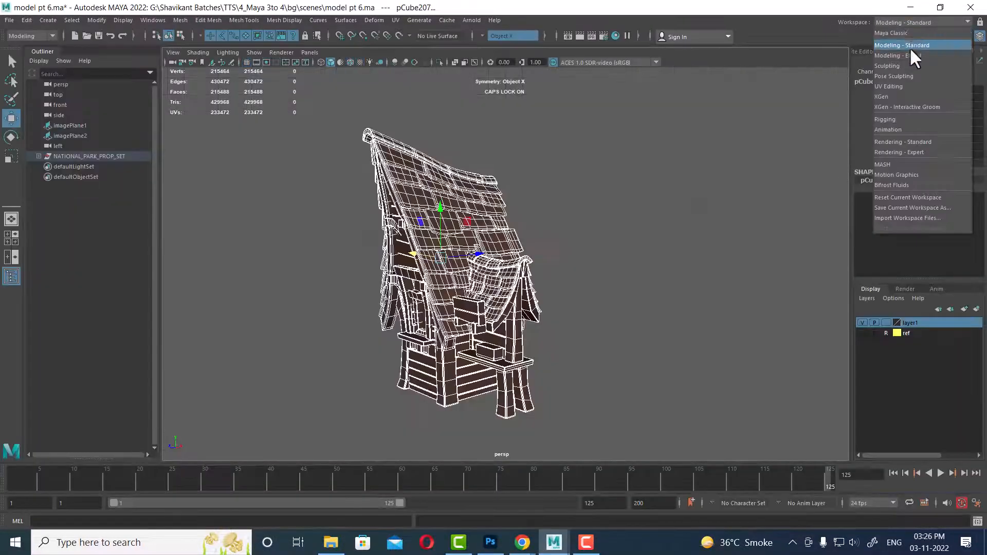
pyautogui.click(912, 86)
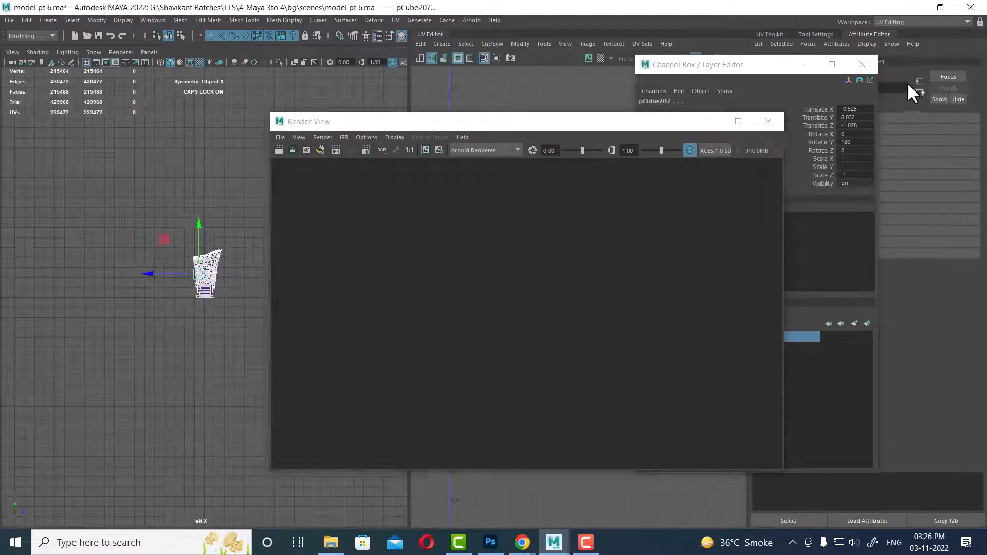
pyautogui.click(774, 122)
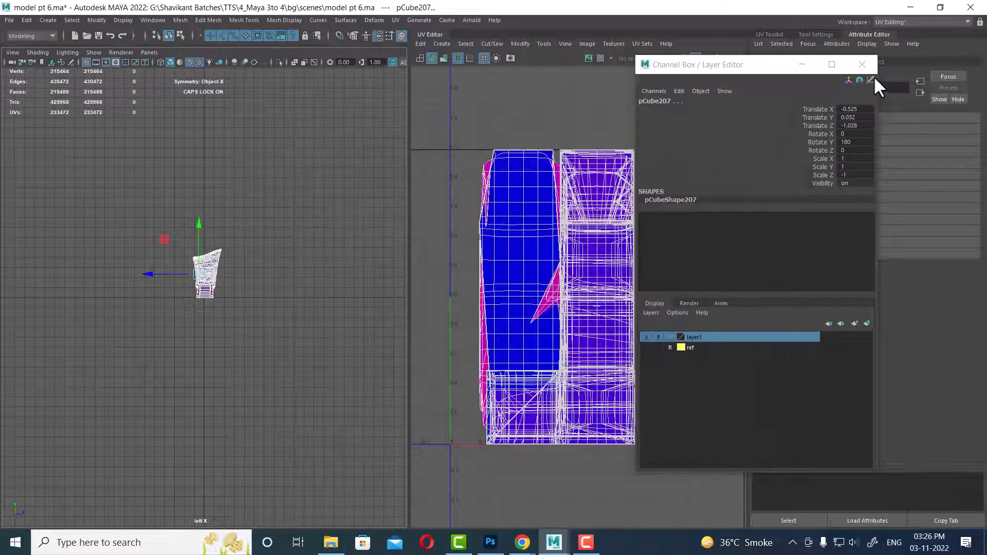
pyautogui.click(862, 65)
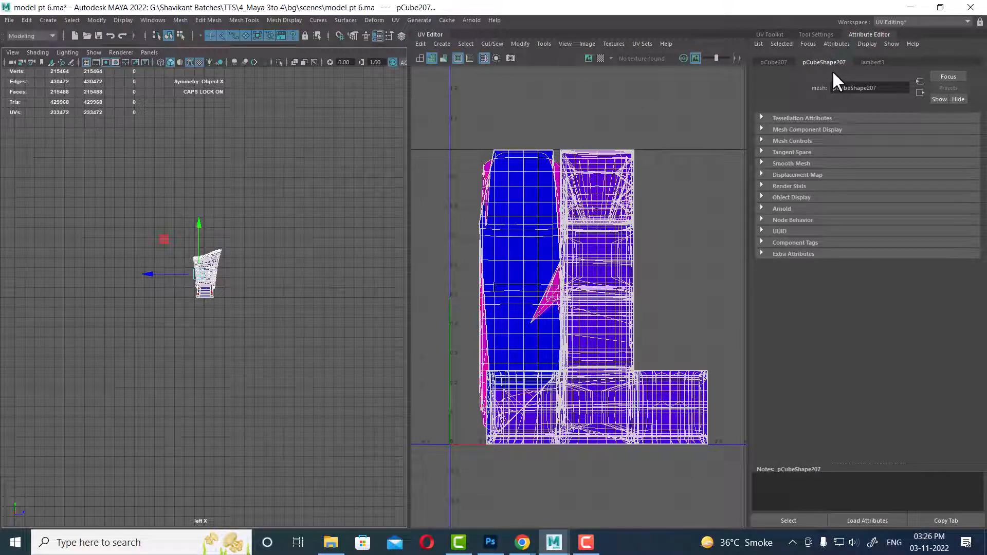
# Show the house in perspective beside the UV Editor, and return to the Modeling - Standard workspace.
pyautogui.press('space')
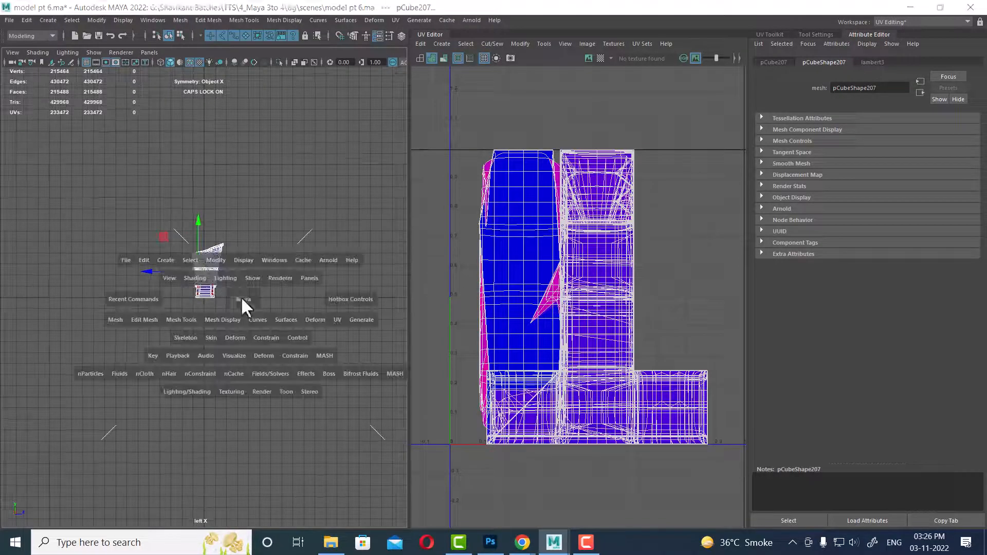
pyautogui.moveTo(242, 298); pyautogui.dragTo(240, 257)
pyautogui.keyDown('alt'); pyautogui.moveTo(234, 203); pyautogui.dragTo(289, 290); pyautogui.keyUp('alt')
pyautogui.keyDown('alt'); pyautogui.moveTo(288, 290); pyautogui.dragTo(575, 251, button='right'); pyautogui.keyUp('alt')
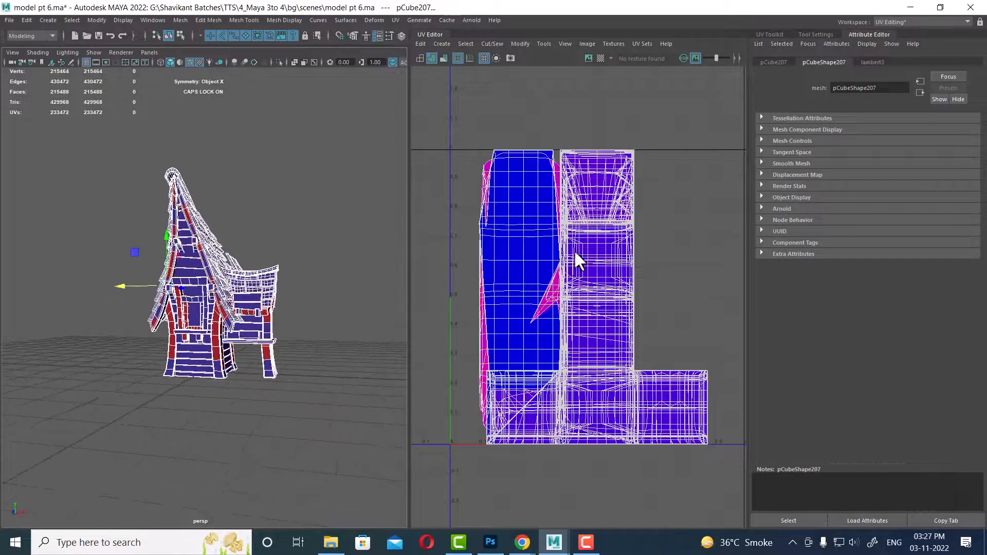
pyautogui.click(923, 21)
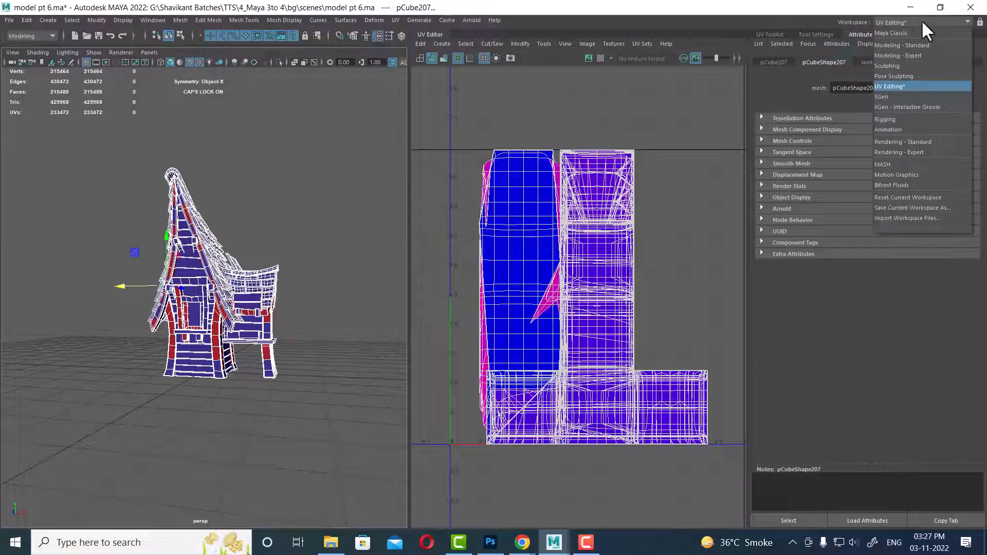
pyautogui.click(909, 45)
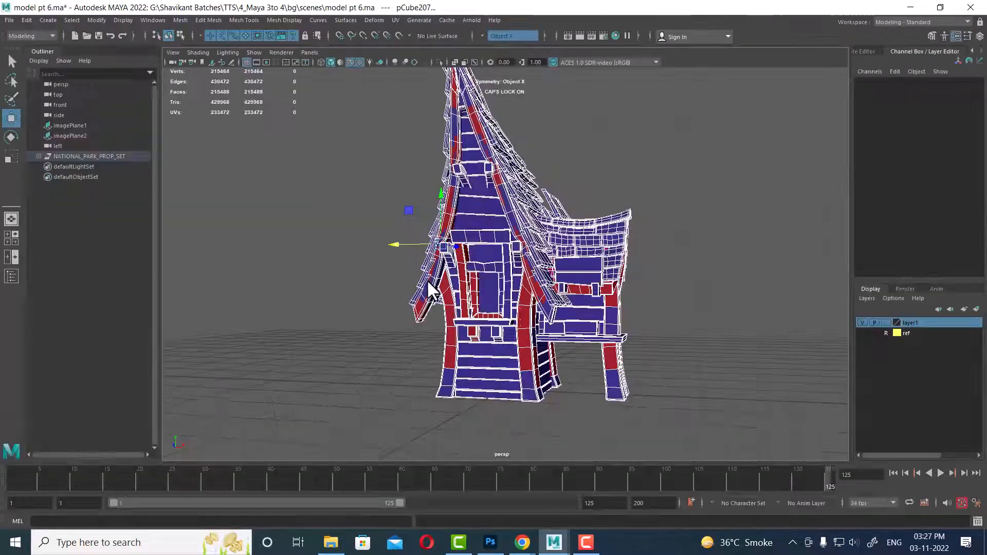
# Split the viewport into two side-by-side panes and show the UV Editor in the second pane.
pyautogui.click(309, 52)
pyautogui.moveTo(339, 106)
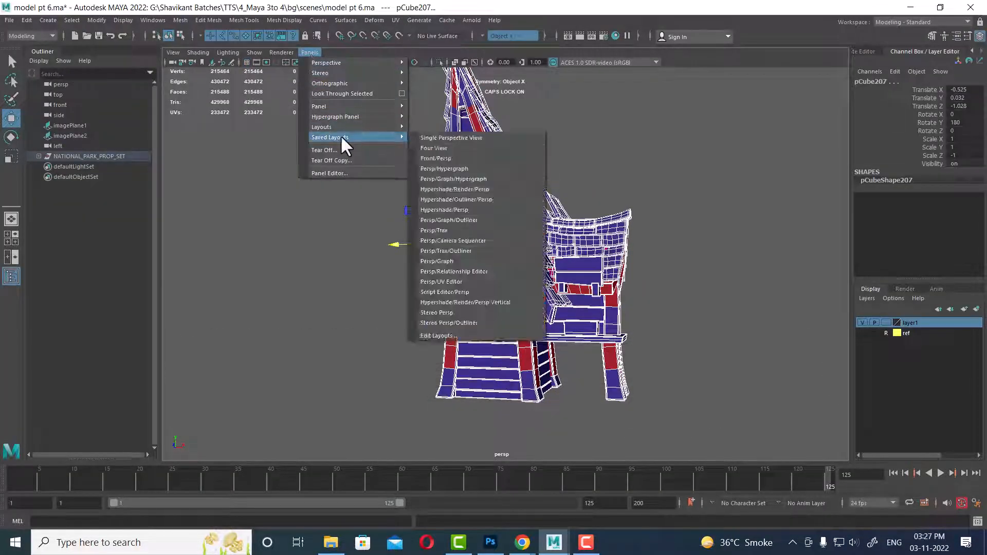
pyautogui.moveTo(353, 127)
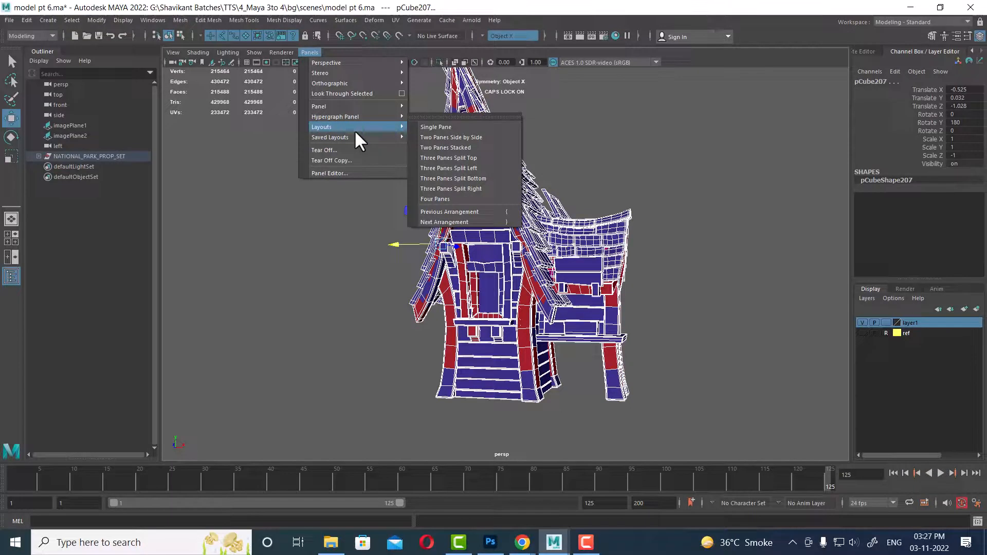
pyautogui.click(464, 141)
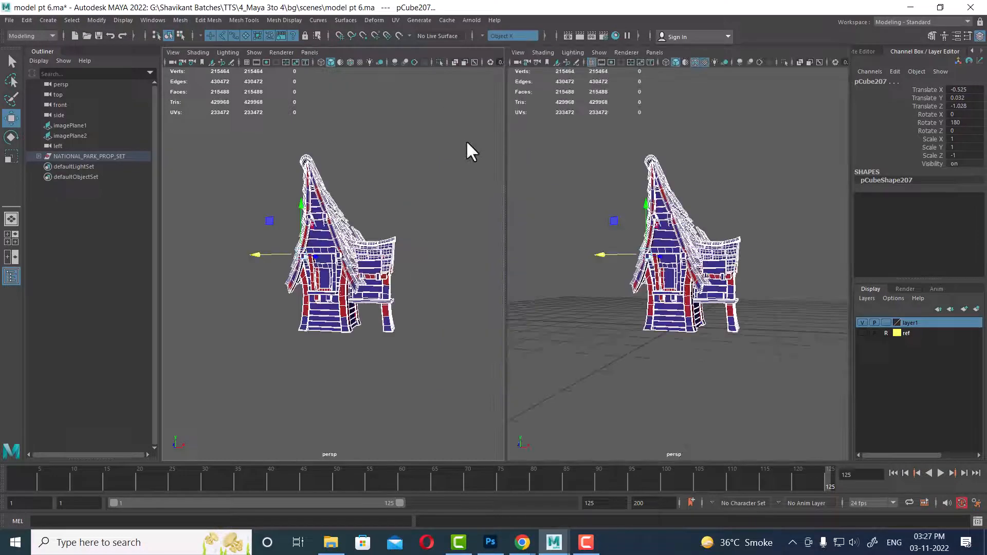
pyautogui.click(655, 52)
pyautogui.moveTo(681, 107)
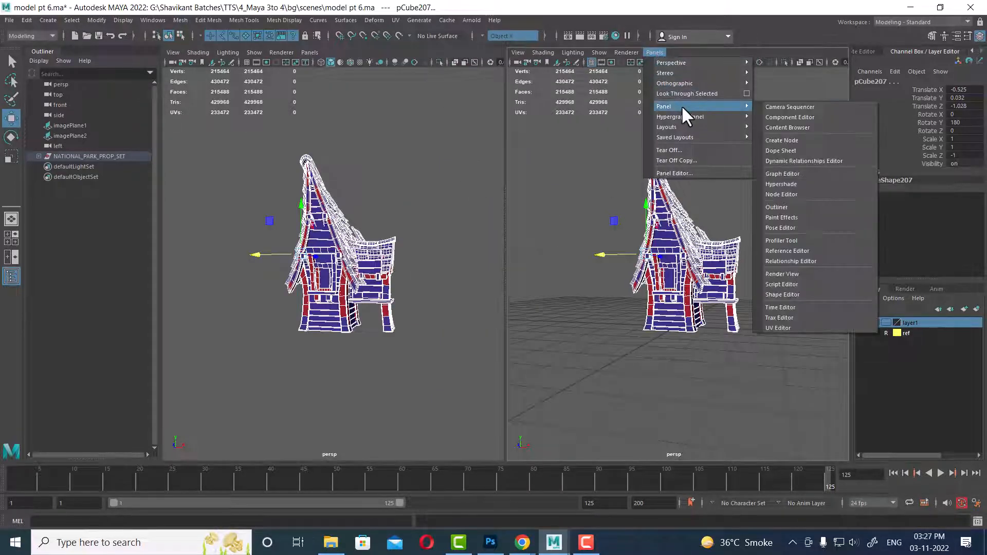
pyautogui.click(827, 330)
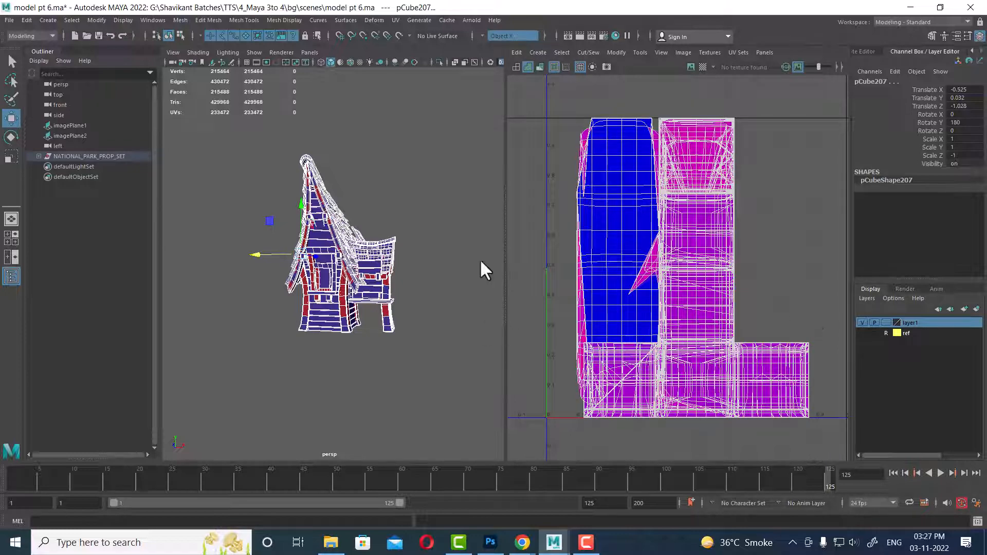
# Examine the house from several sides and compare the UVs of a single support post with those of the whole house.
pyautogui.keyDown('alt'); pyautogui.moveTo(378, 287); pyautogui.dragTo(330, 308); pyautogui.keyUp('alt')
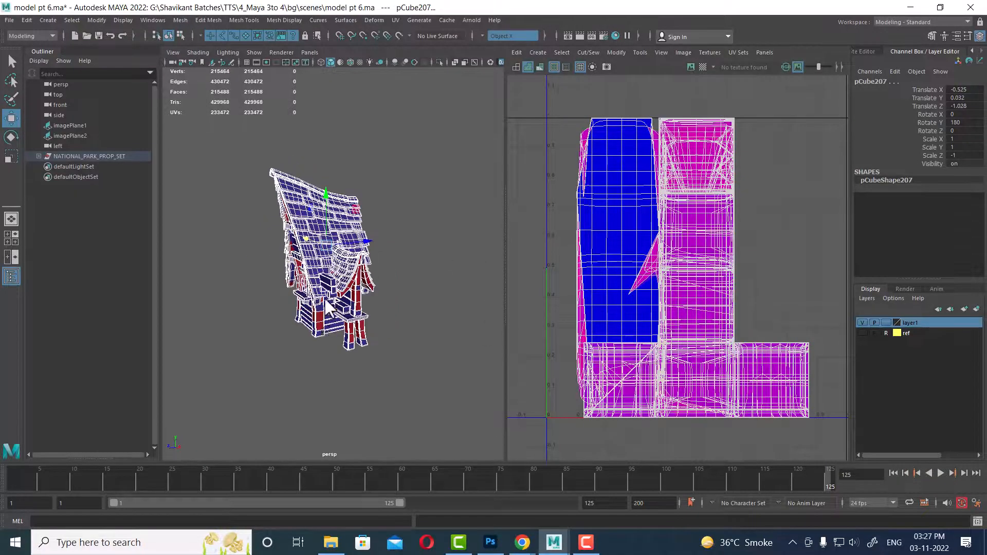
pyautogui.keyDown('alt'); pyautogui.moveTo(330, 308); pyautogui.dragTo(355, 307, button='right'); pyautogui.keyUp('alt')
pyautogui.keyDown('alt'); pyautogui.moveTo(355, 307); pyautogui.dragTo(374, 270, button='middle'); pyautogui.keyUp('alt')
pyautogui.moveTo(373, 270)
pyautogui.keyDown('alt'); pyautogui.mouseDown()
pyautogui.moveTo(359, 257)
pyautogui.moveTo(356, 280)
pyautogui.mouseUp(); pyautogui.keyUp('alt')
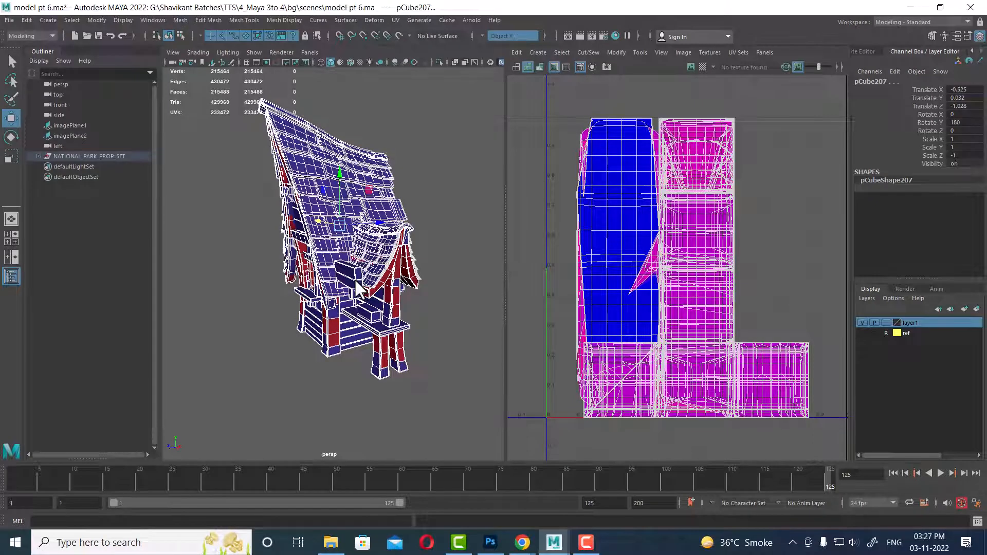
pyautogui.keyDown('alt'); pyautogui.moveTo(335, 346); pyautogui.dragTo(362, 293, button='right'); pyautogui.keyUp('alt')
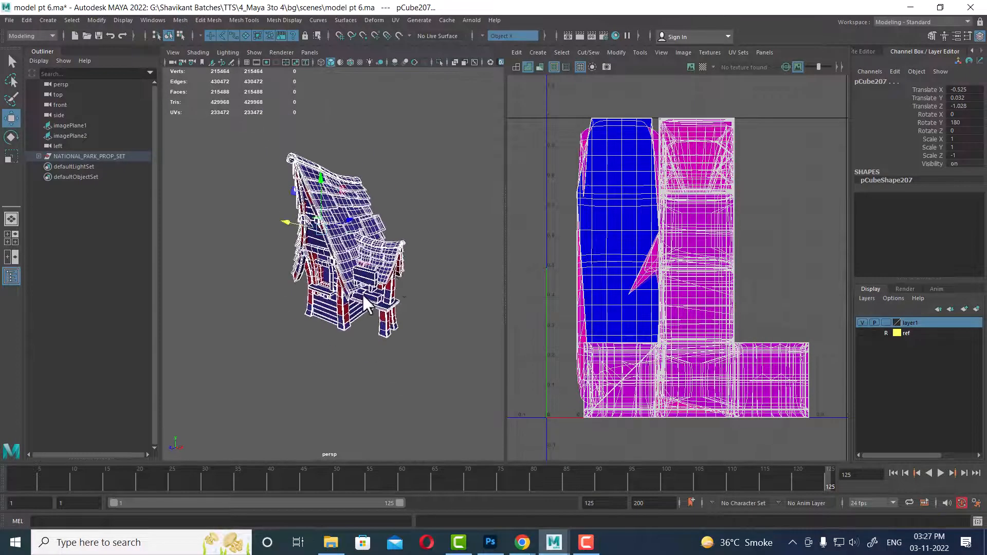
pyautogui.keyDown('alt'); pyautogui.moveTo(362, 293); pyautogui.dragTo(427, 231); pyautogui.keyUp('alt')
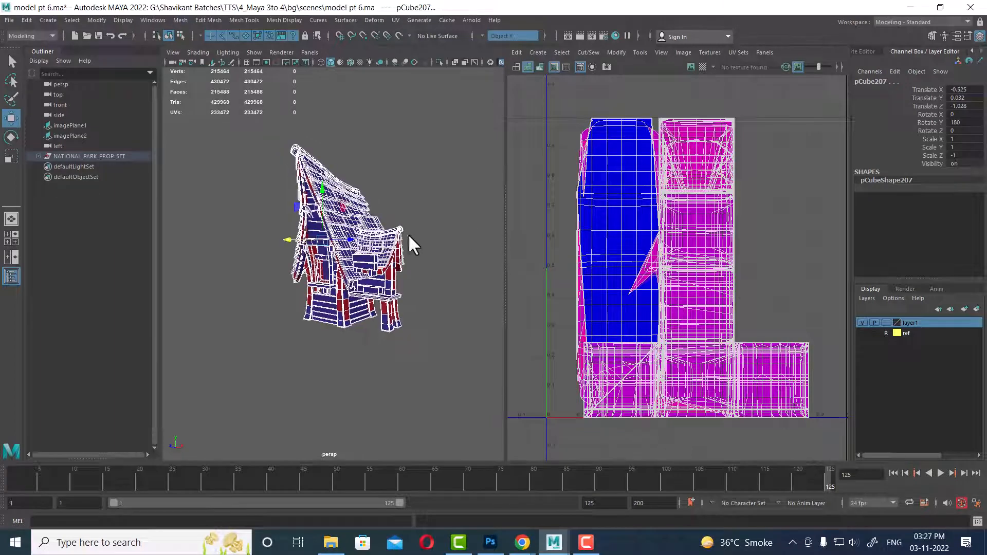
pyautogui.click(389, 319)
pyautogui.keyDown('alt'); pyautogui.moveTo(389, 319); pyautogui.dragTo(436, 345); pyautogui.keyUp('alt')
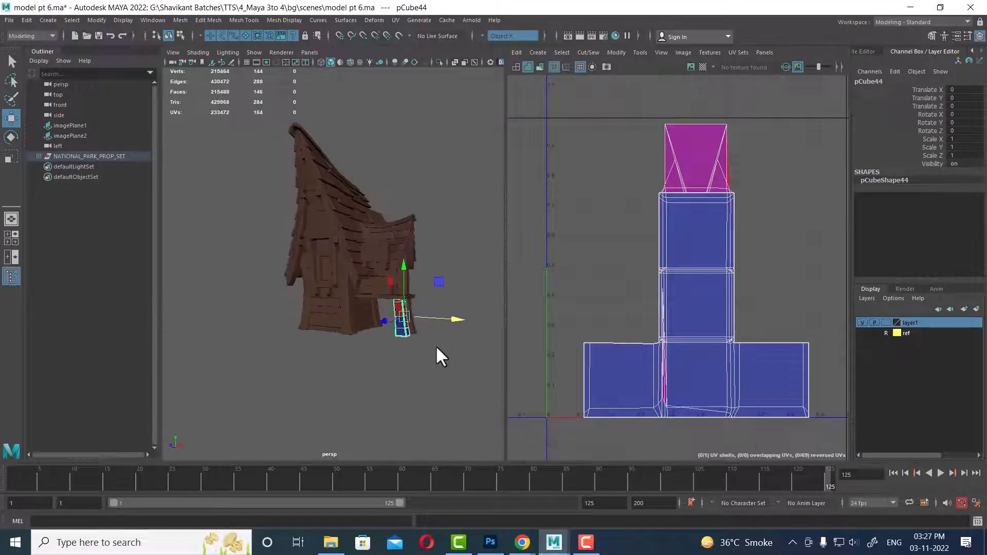
pyautogui.moveTo(232, 144); pyautogui.dragTo(479, 405)
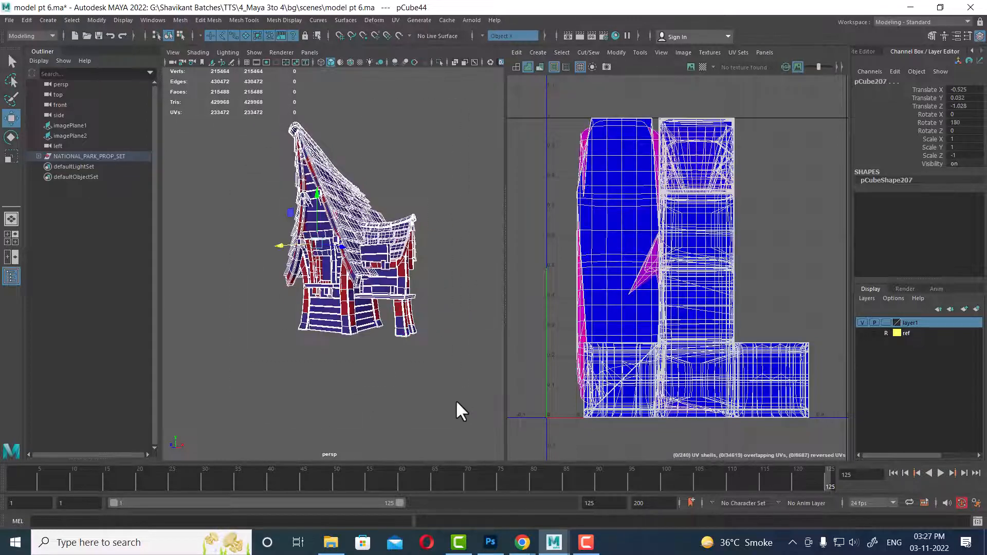
# Select only the front support post under the side extension and examine its faces up close against its UV layout.
pyautogui.click(422, 401)
pyautogui.click(413, 360)
pyautogui.keyDown('alt'); pyautogui.moveTo(413, 359); pyautogui.dragTo(403, 338); pyautogui.keyUp('alt')
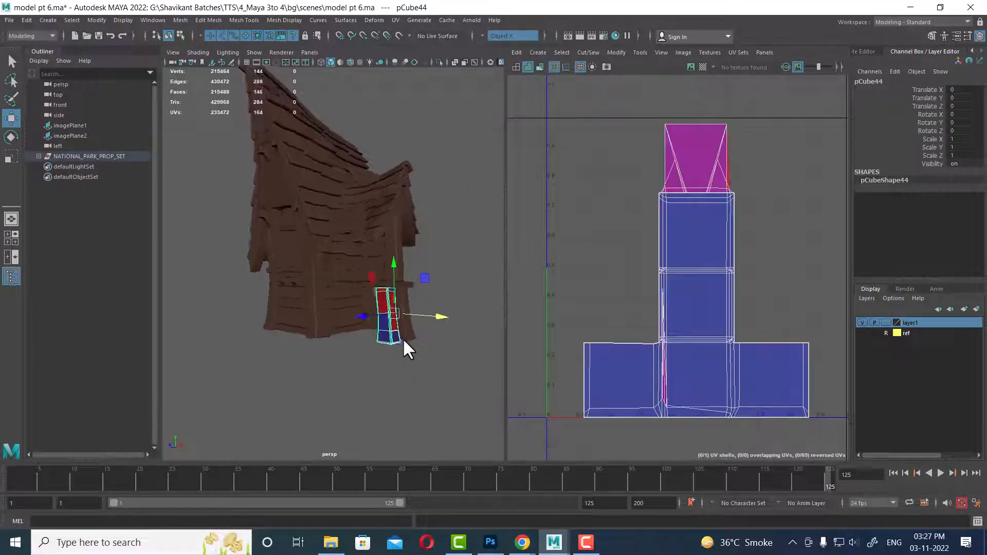
pyautogui.keyDown('alt'); pyautogui.moveTo(402, 337); pyautogui.dragTo(390, 328, button='middle'); pyautogui.keyUp('alt')
pyautogui.scroll(3, 390, 328)
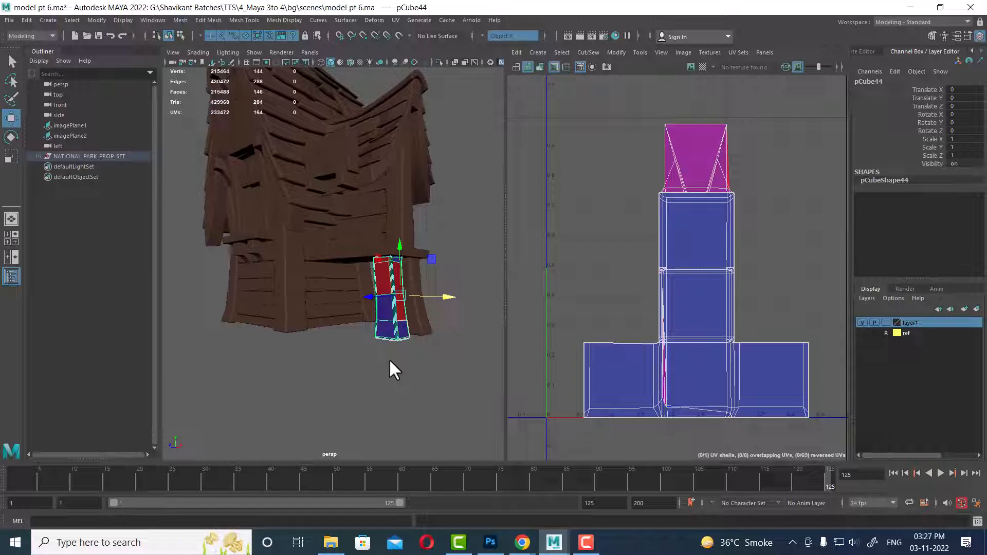
pyautogui.keyDown('alt'); pyautogui.moveTo(379, 375); pyautogui.dragTo(355, 345); pyautogui.keyUp('alt')
pyautogui.scroll(3, 379, 343)
pyautogui.scroll(2, 355, 345)
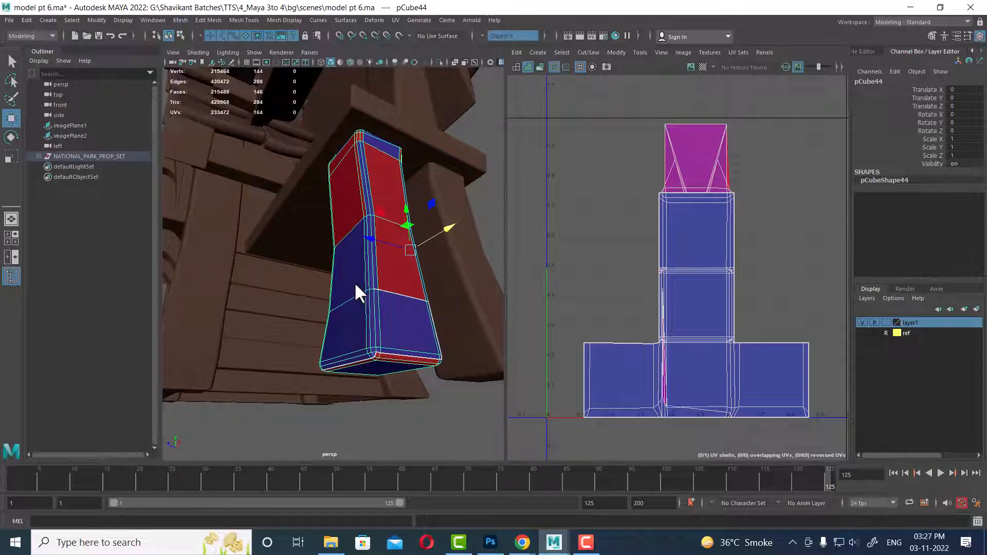
pyautogui.keyDown('alt'); pyautogui.moveTo(354, 282); pyautogui.dragTo(374, 307); pyautogui.keyUp('alt')
pyautogui.scroll(-6, 374, 298)
pyautogui.keyDown('alt'); pyautogui.moveTo(377, 267); pyautogui.dragTo(362, 291); pyautogui.keyUp('alt')
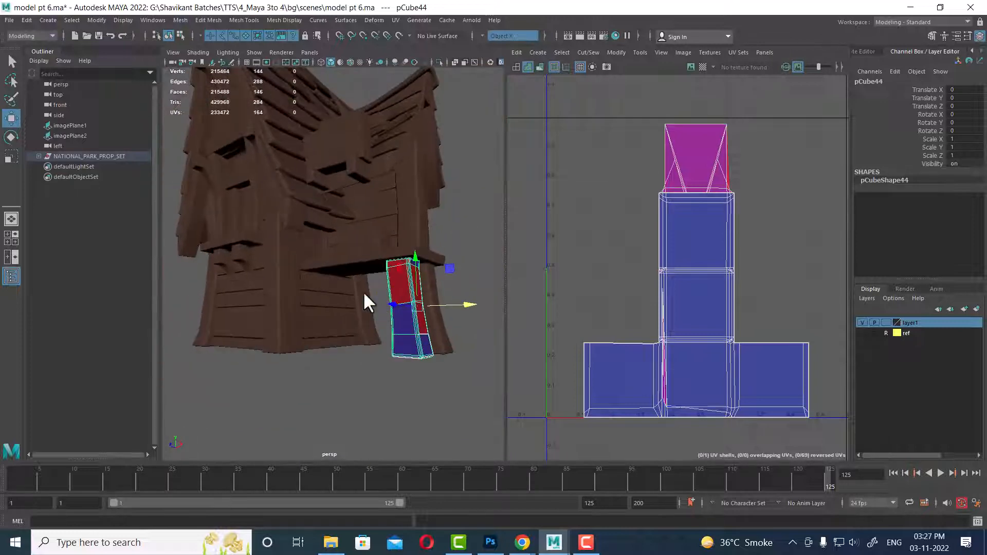
# Reselect the front support post under the side extension and switch to the UV Editing workspace.
pyautogui.click(443, 403)
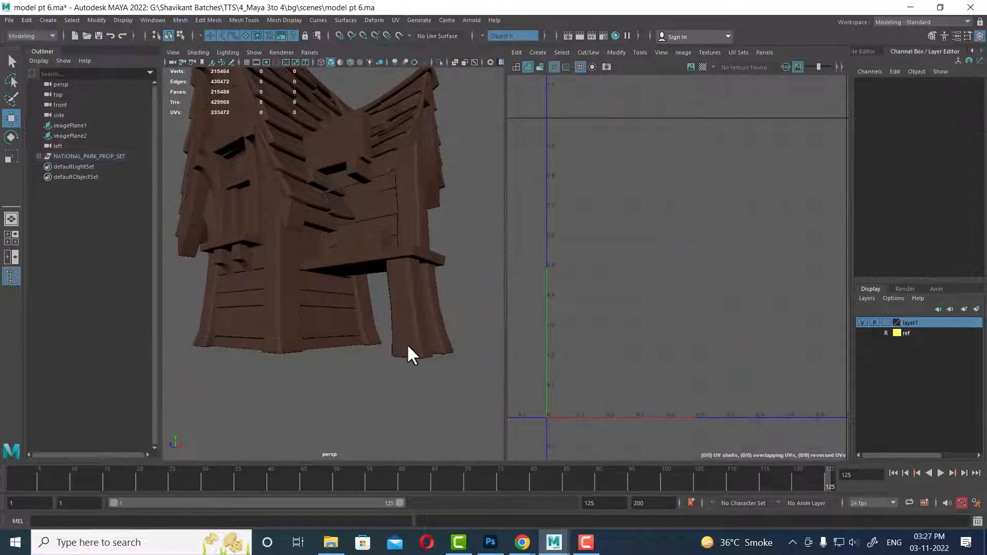
pyautogui.click(407, 343)
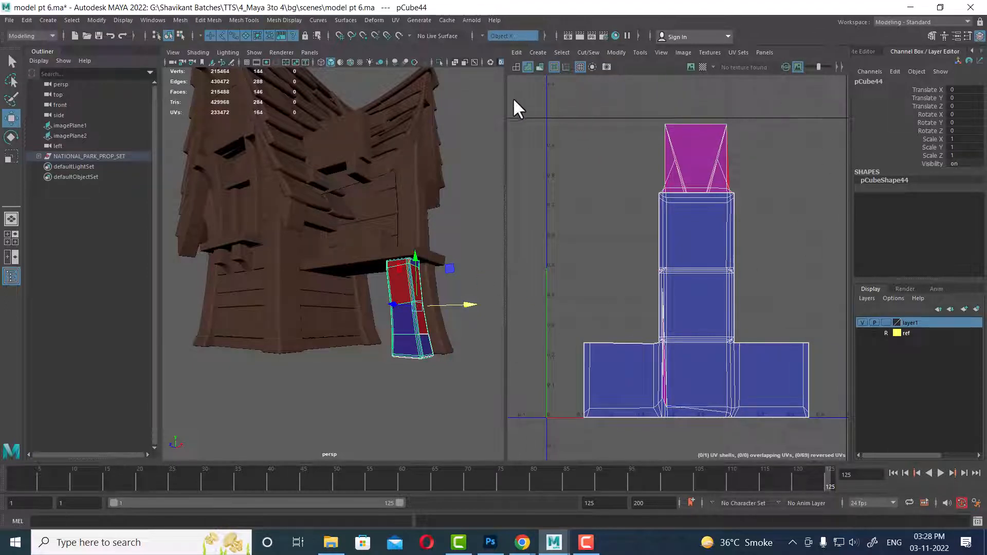
pyautogui.click(914, 23)
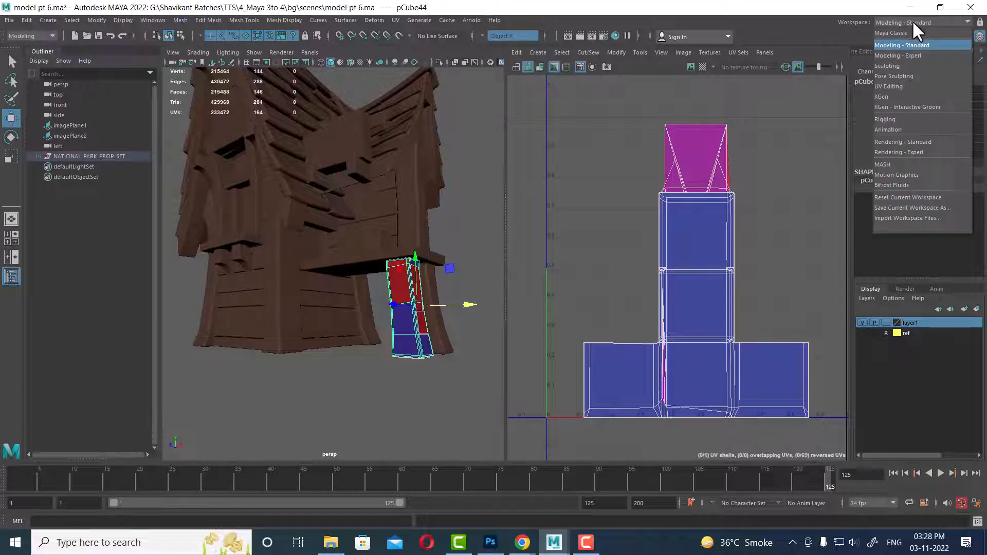
pyautogui.click(912, 85)
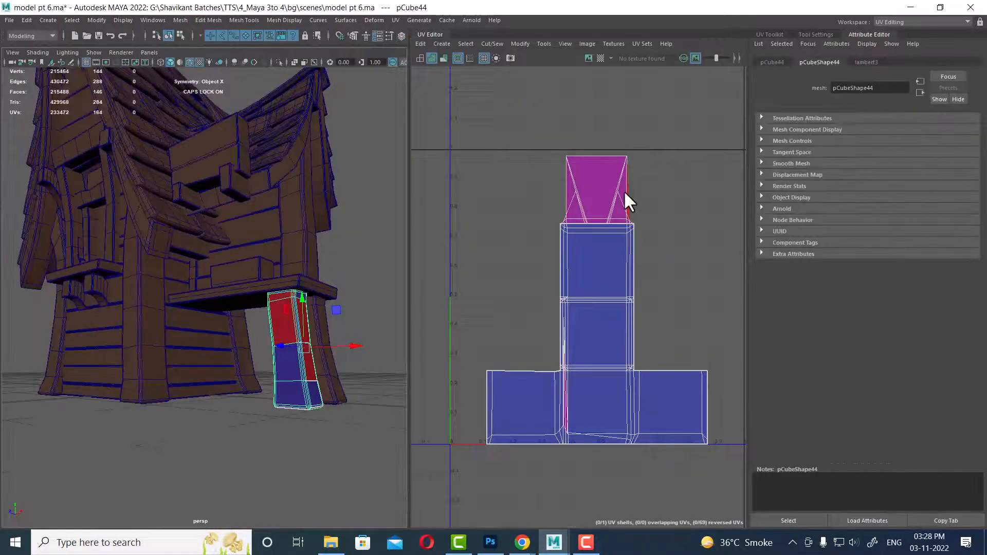
# Show the UV Toolkit beside the UV Editor and frame the whole house in the perspective view.
pyautogui.keyDown('alt'); pyautogui.moveTo(211, 262); pyautogui.dragTo(307, 311); pyautogui.keyUp('alt')
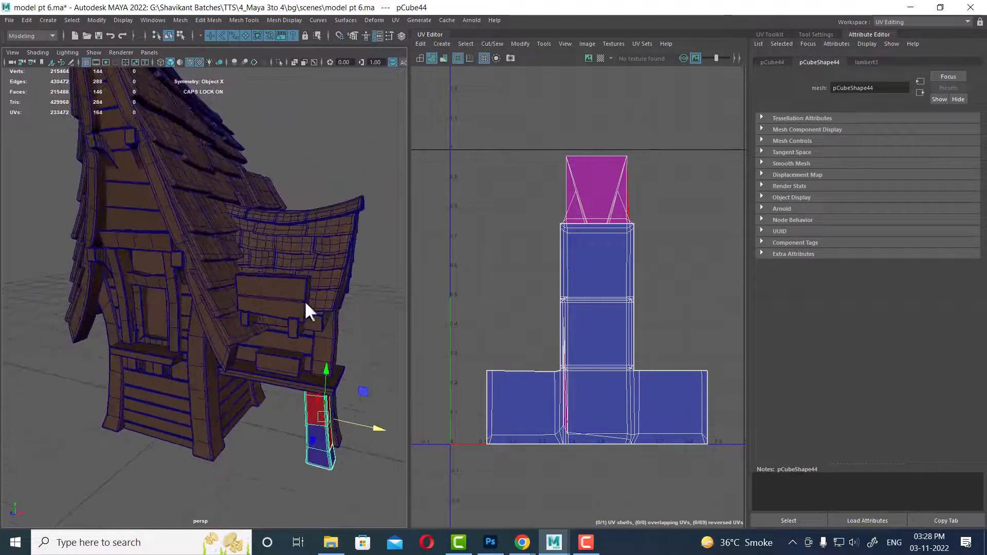
pyautogui.click(765, 35)
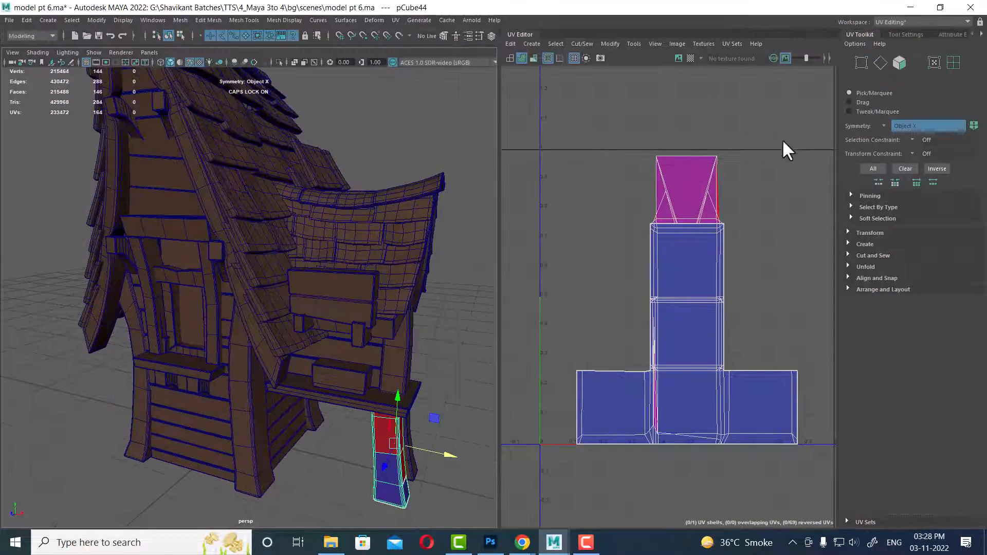
pyautogui.scroll(-5, 317, 295)
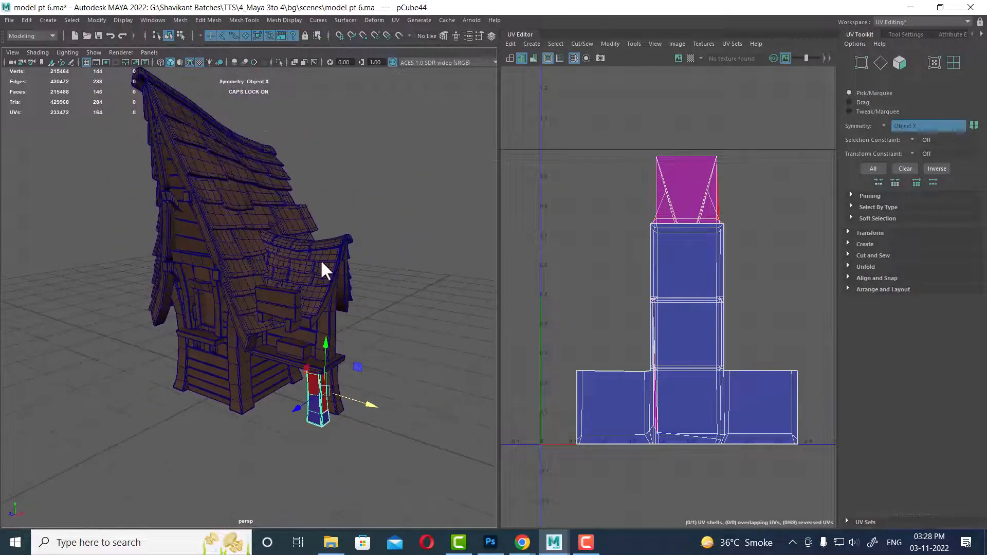
# Set the UV Toolkit to vertex selection and select the vertices at the foot of the support post.
pyautogui.press('F11')
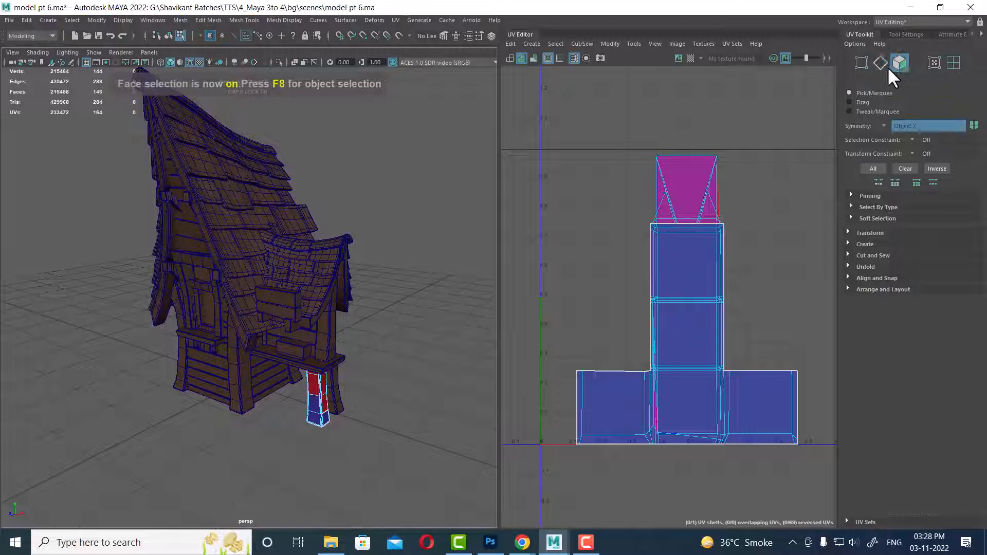
pyautogui.click(861, 62)
pyautogui.moveTo(394, 421); pyautogui.dragTo(309, 468)
pyautogui.press('f')
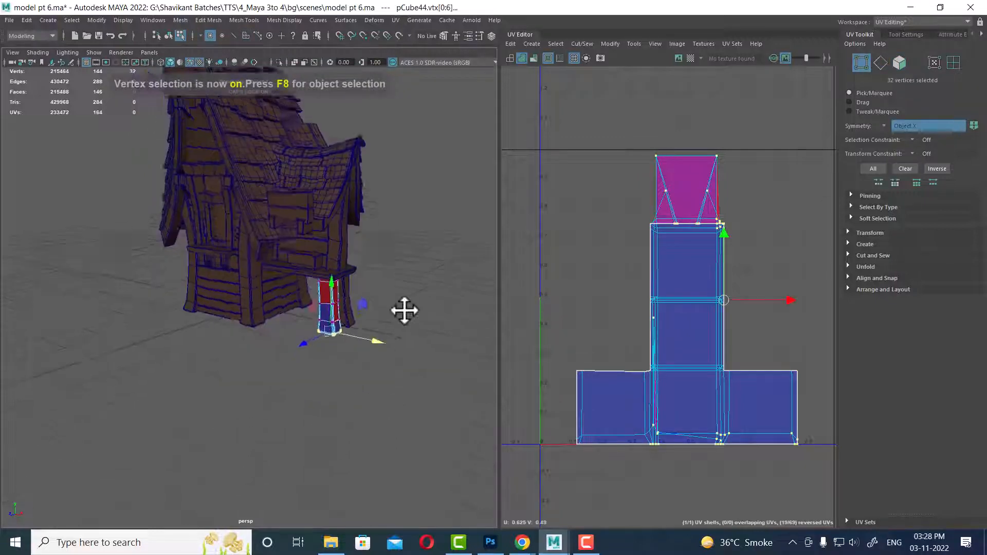
# Select one horizontal edge on the support post in edge mode, and one upper face in face mode.
pyautogui.click(880, 63)
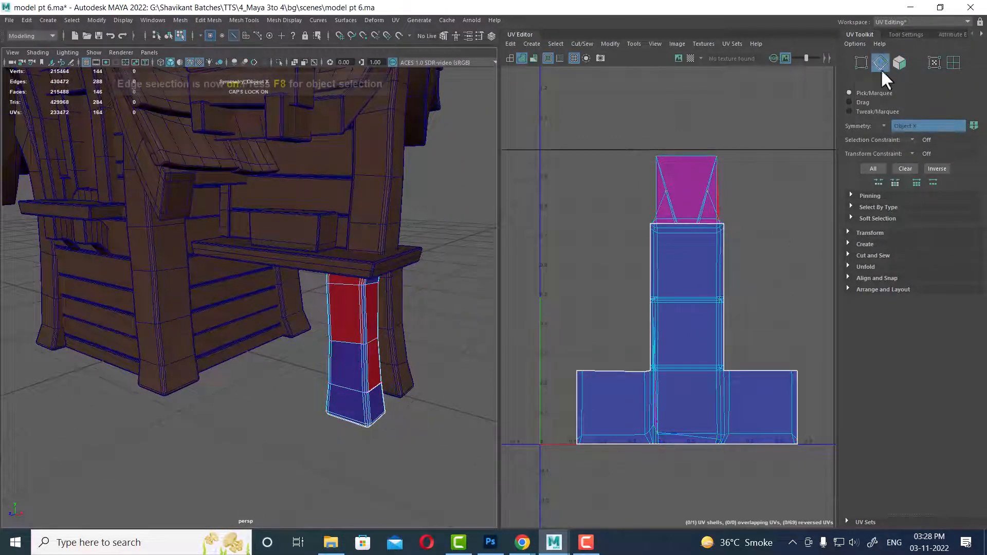
pyautogui.click(350, 392)
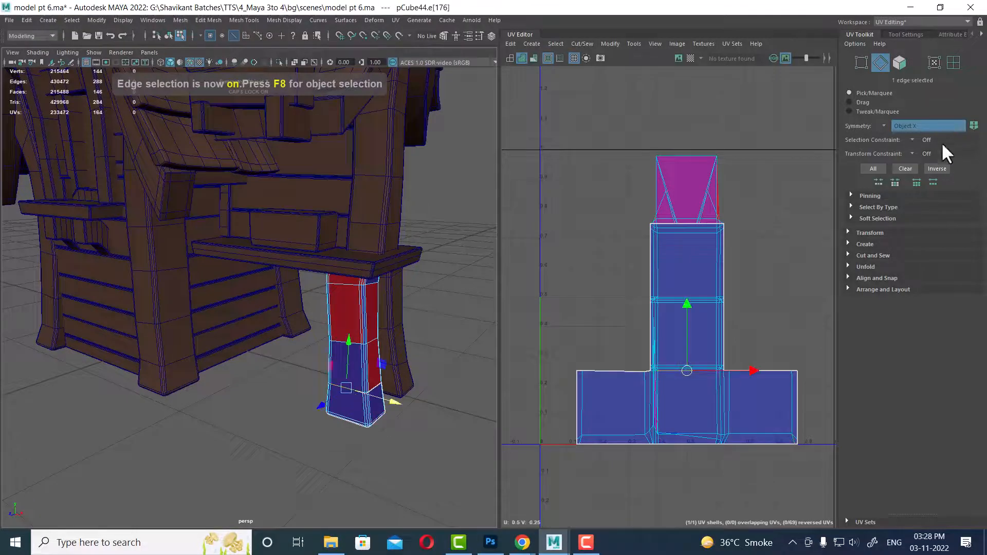
pyautogui.click(899, 62)
pyautogui.click(353, 307)
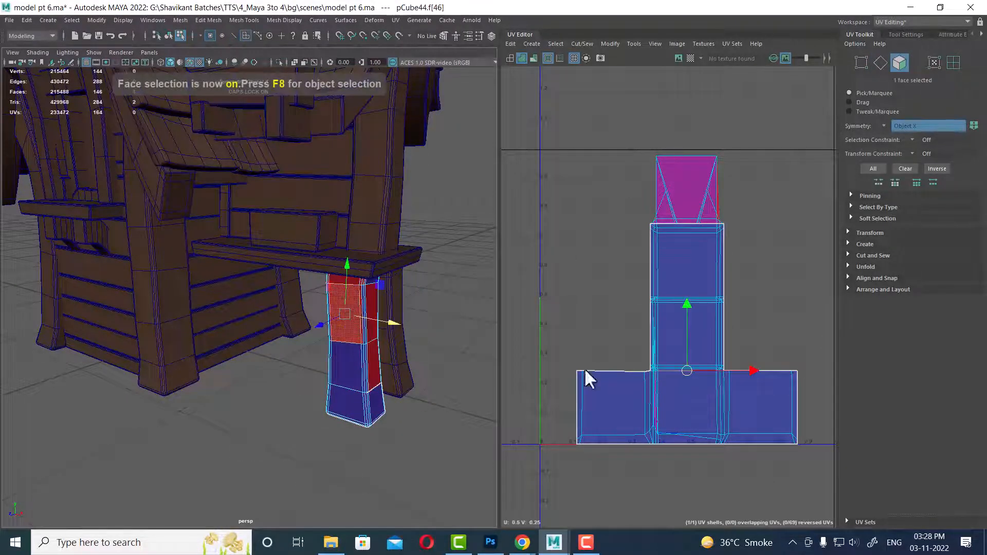
# Select a single UV at an upper corner of the support post's layout, and its whole shell in UV Shell mode.
pyautogui.click(935, 64)
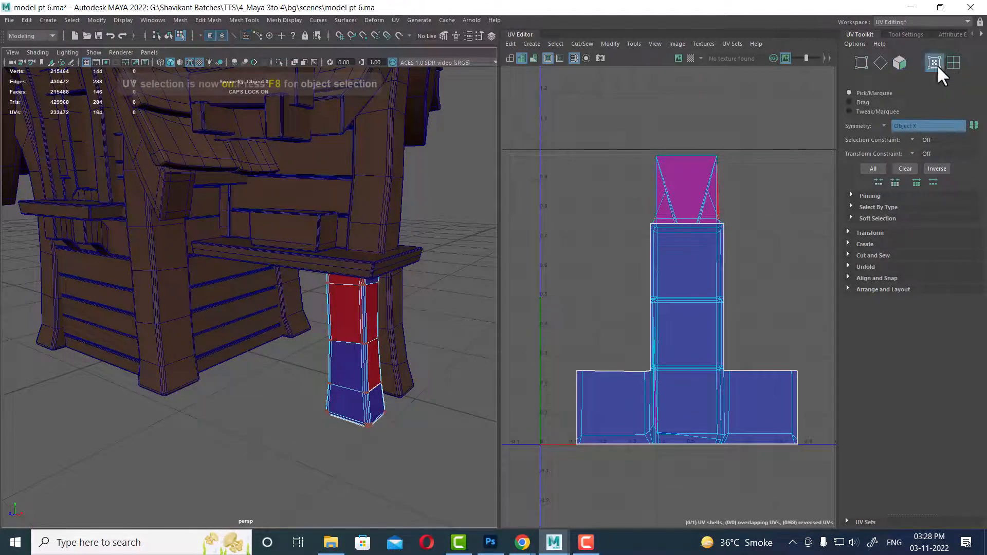
pyautogui.click(693, 297)
pyautogui.click(821, 268)
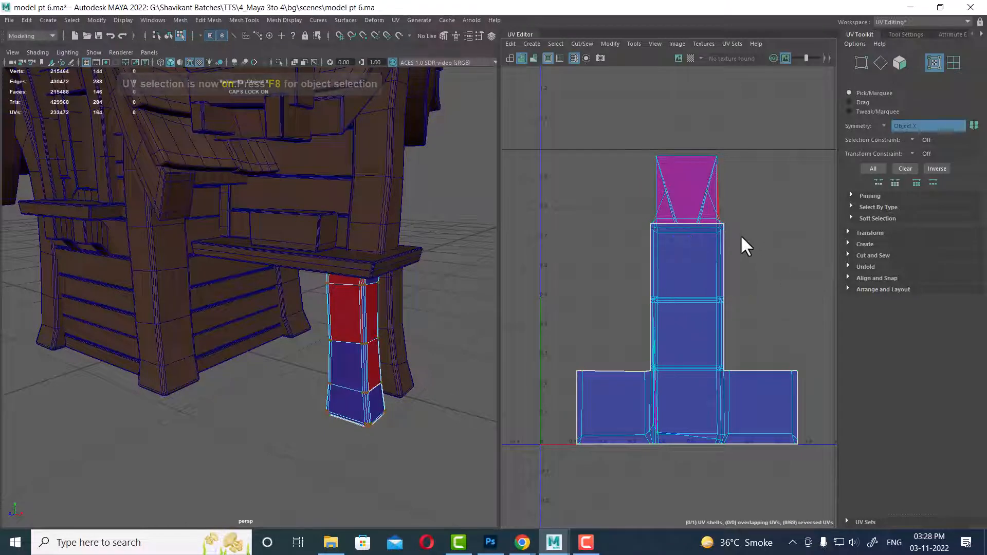
pyautogui.click(721, 228)
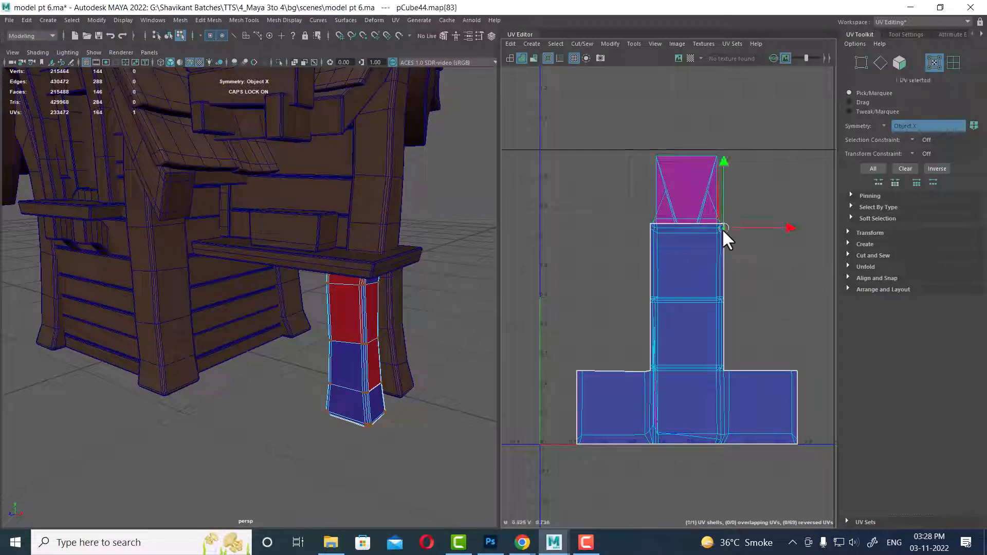
pyautogui.click(953, 62)
pyautogui.click(672, 248)
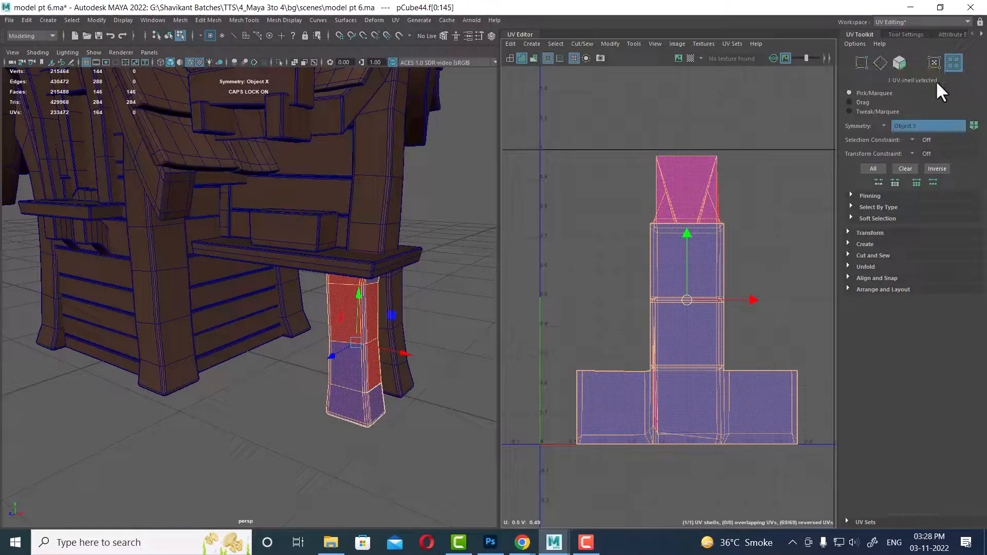
# Reselect the support post's UV shell with the Drag selection method, and again with a marquee in Pick/Marquee.
pyautogui.click(857, 102)
pyautogui.click(777, 206)
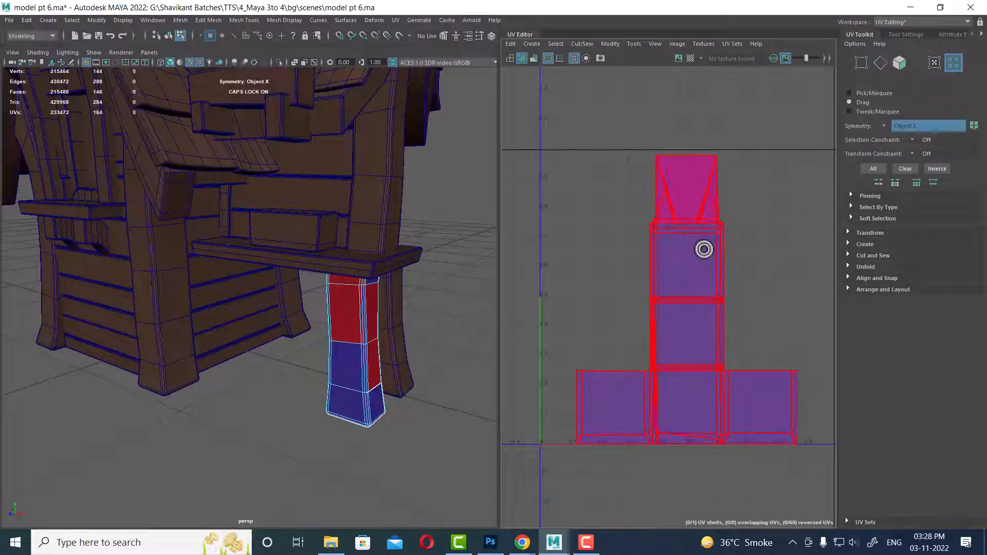
pyautogui.click(703, 250)
pyautogui.click(874, 112)
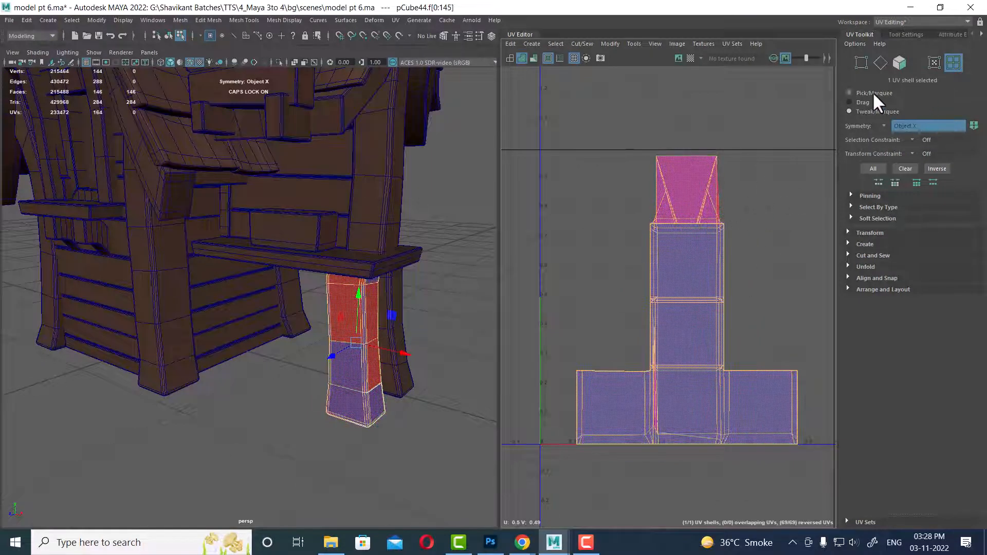
pyautogui.click(766, 188)
pyautogui.moveTo(768, 149); pyautogui.dragTo(559, 280)
# Set selection symmetry to Off and invert a single-face selection on the post's lower middle section in face mode.
pyautogui.click(882, 124)
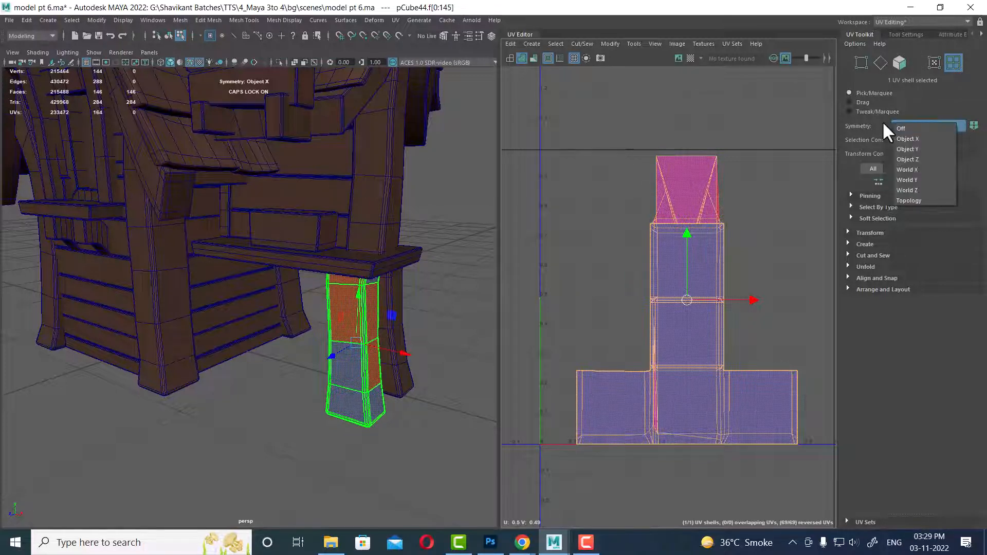
pyautogui.click(899, 127)
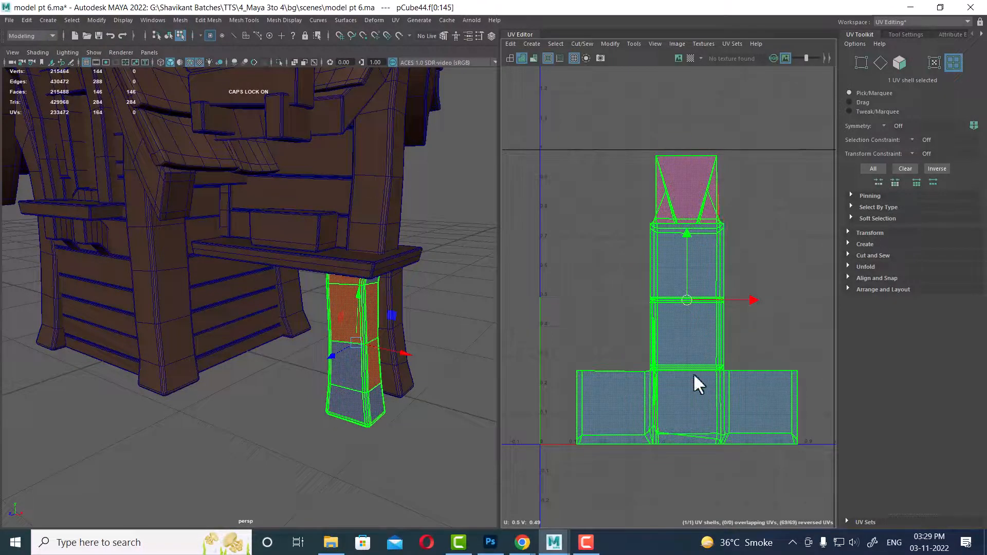
pyautogui.click(899, 62)
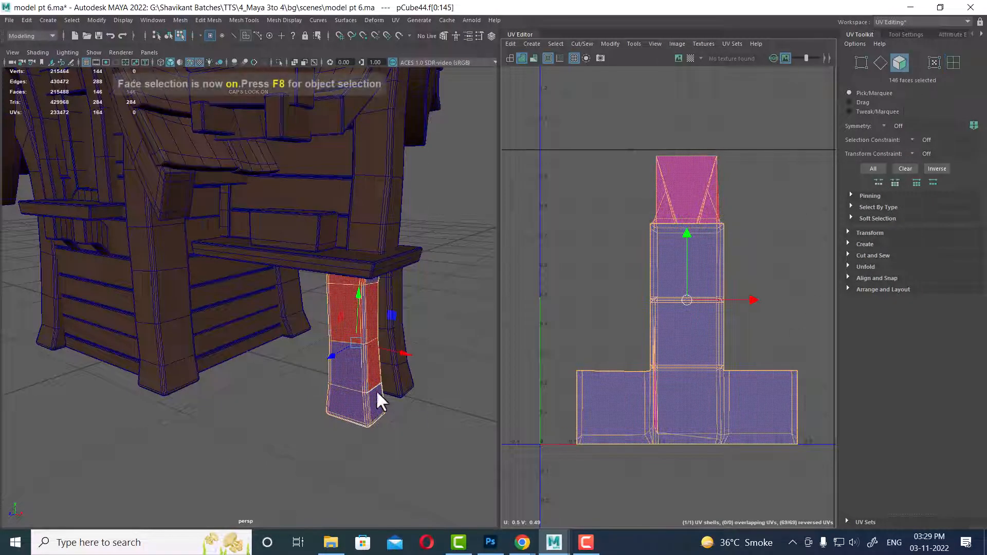
pyautogui.click(337, 372)
pyautogui.click(936, 168)
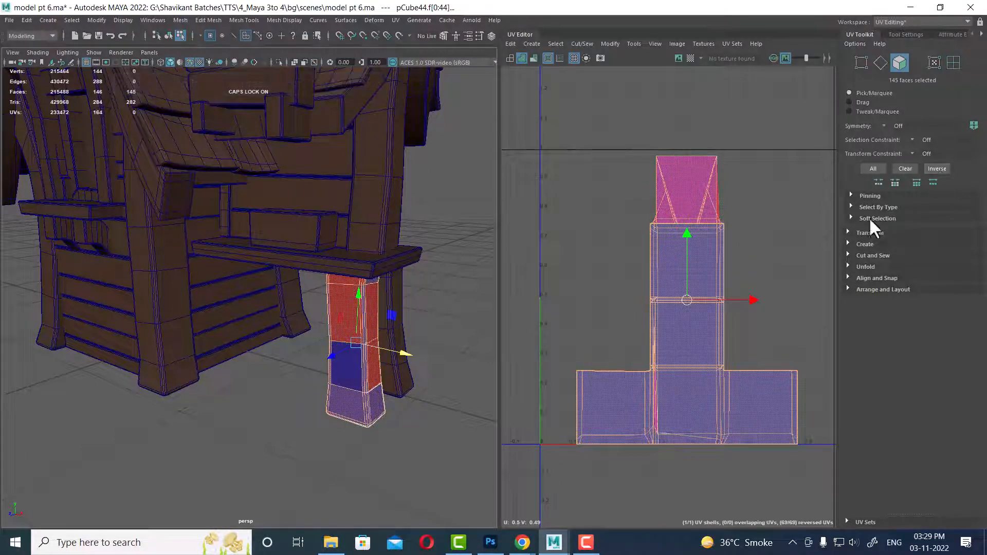
# Pick the same lower-middle face, invert and clear the selection, and select all faces of the support post.
pyautogui.click(343, 363)
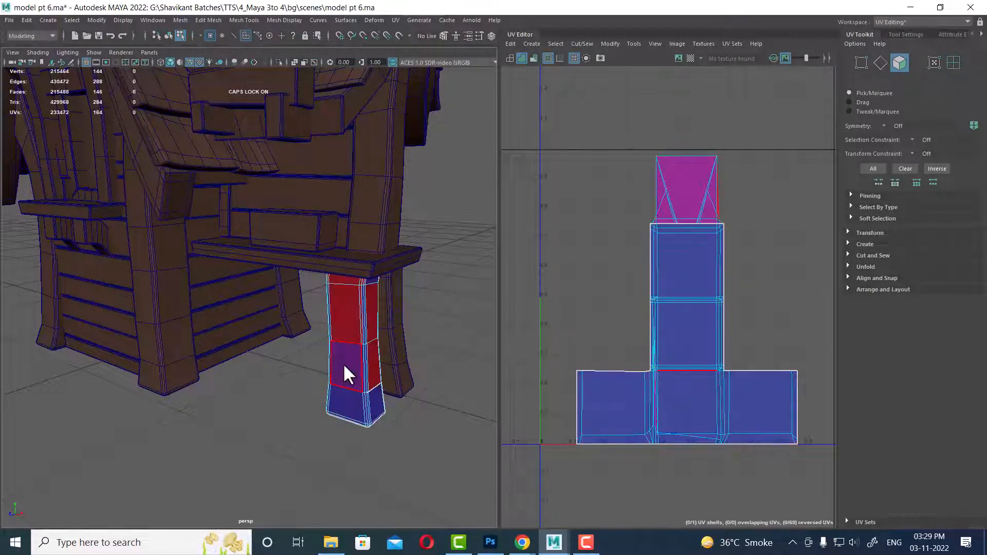
pyautogui.click(938, 169)
pyautogui.click(907, 168)
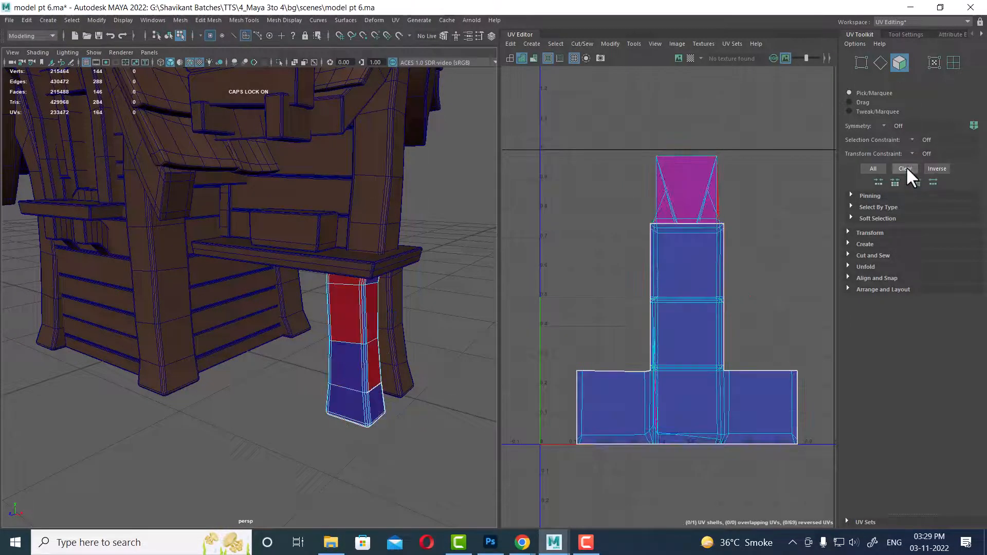
pyautogui.click(876, 170)
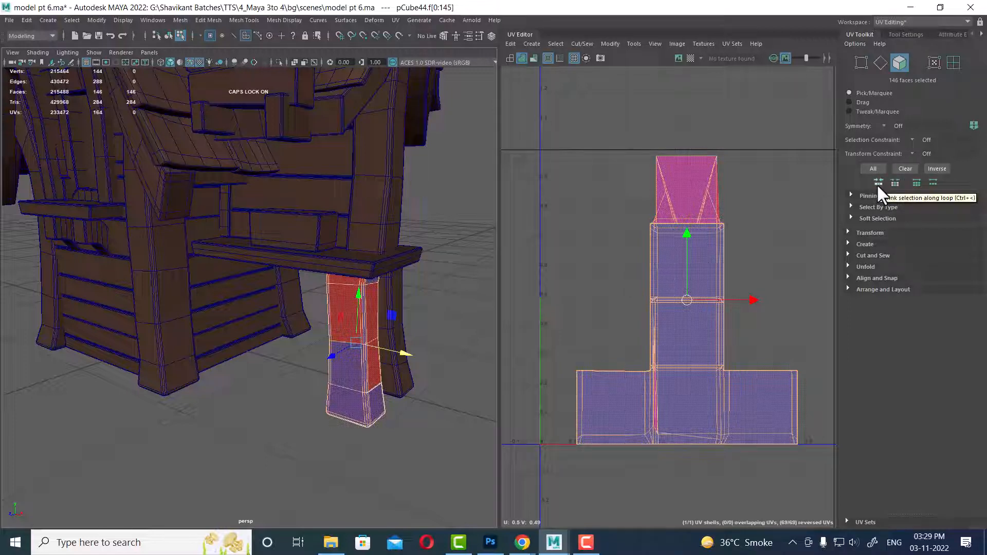
# Marquee-select faces on the support post and shrink the selection along the loop several times.
pyautogui.keyDown('alt'); pyautogui.moveTo(390, 416); pyautogui.dragTo(354, 380); pyautogui.keyUp('alt')
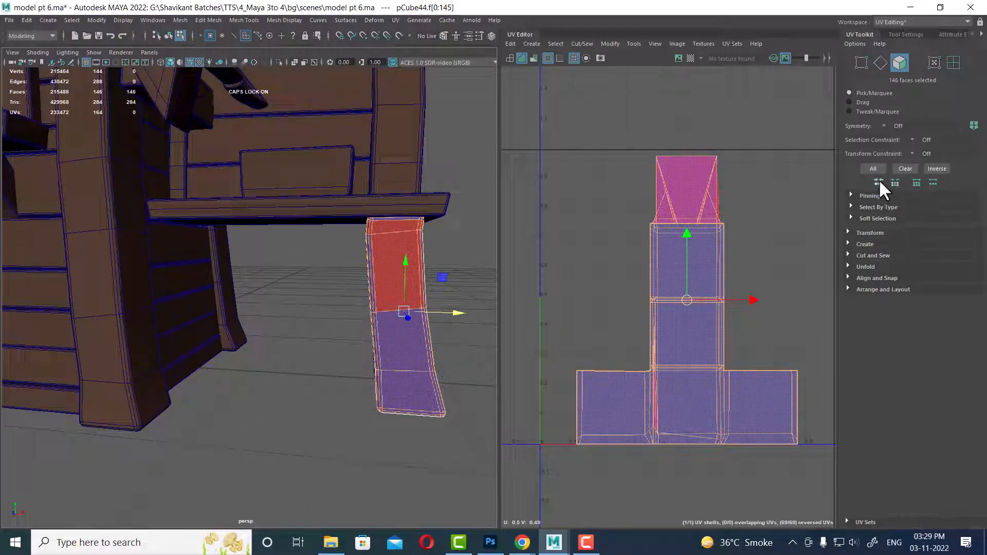
pyautogui.scroll(5, 319, 286)
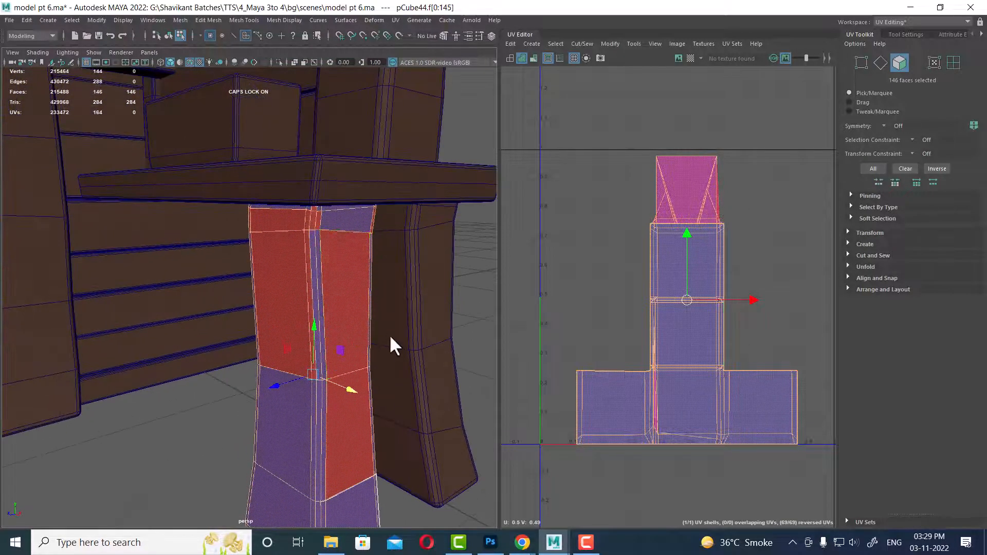
pyautogui.moveTo(208, 436); pyautogui.dragTo(411, 335)
pyautogui.click(880, 182)
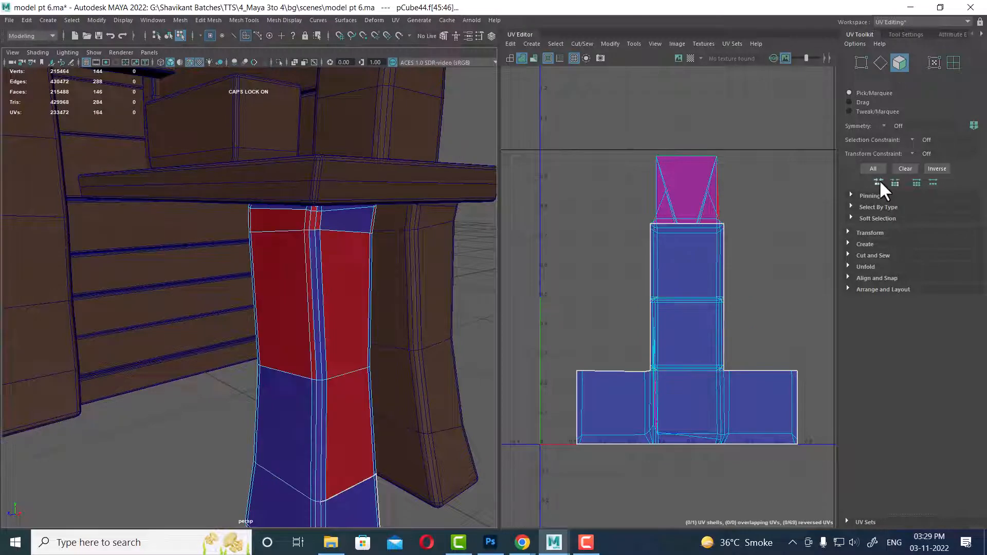
pyautogui.scroll(-5, 382, 352)
pyautogui.moveTo(388, 300); pyautogui.dragTo(303, 398)
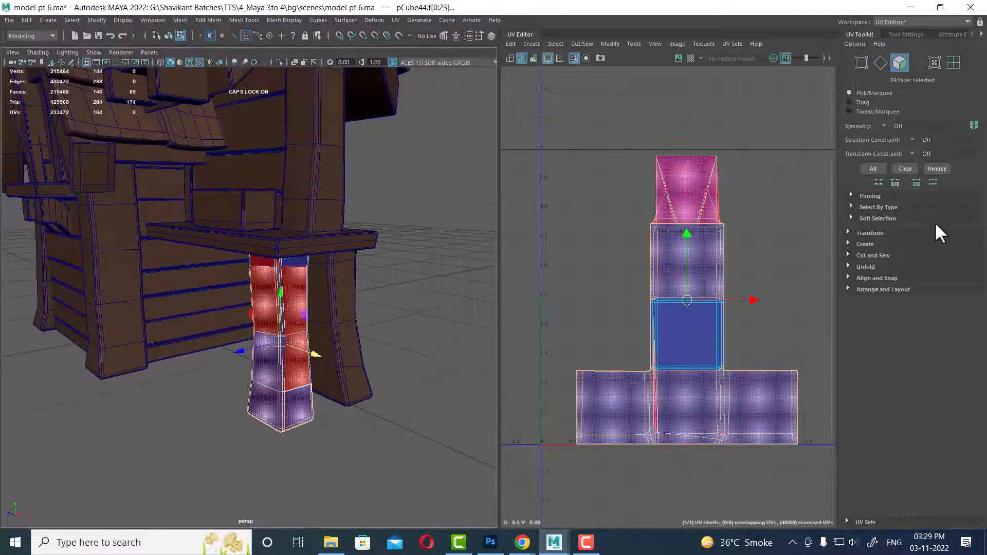
pyautogui.click(878, 180)
pyautogui.click(879, 180)
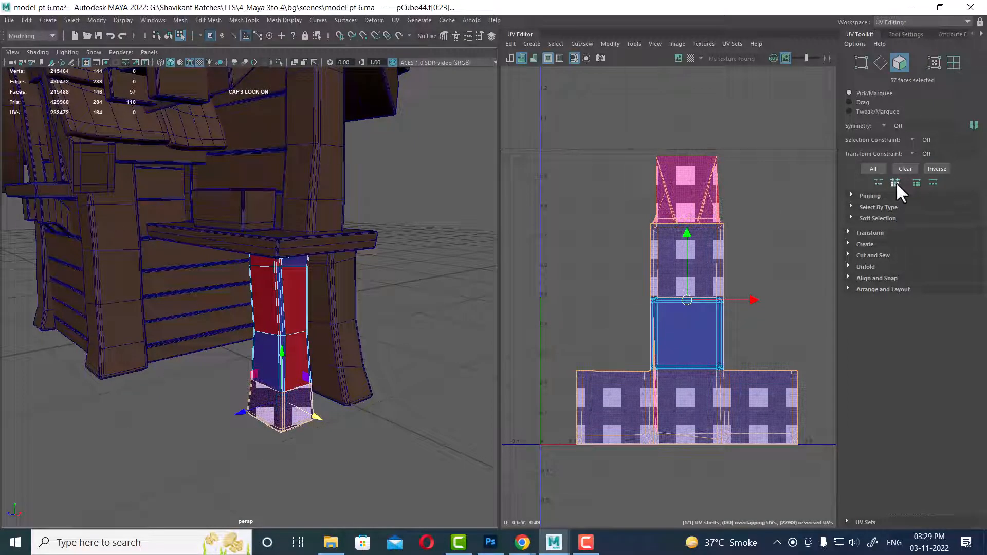
# Shrink the post's face selection once, and expand it again with Grow and Grow Selection along Loop.
pyautogui.click(896, 181)
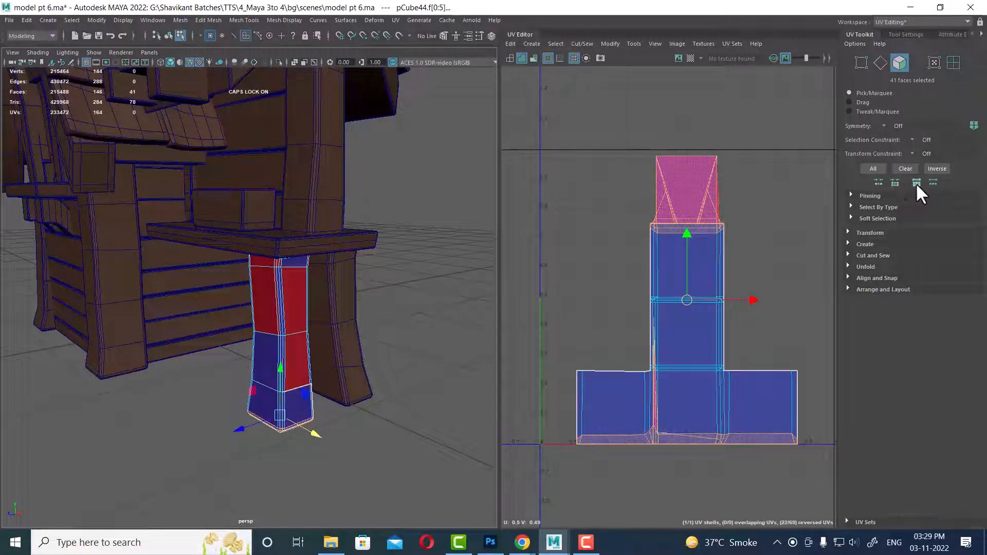
pyautogui.click(916, 183)
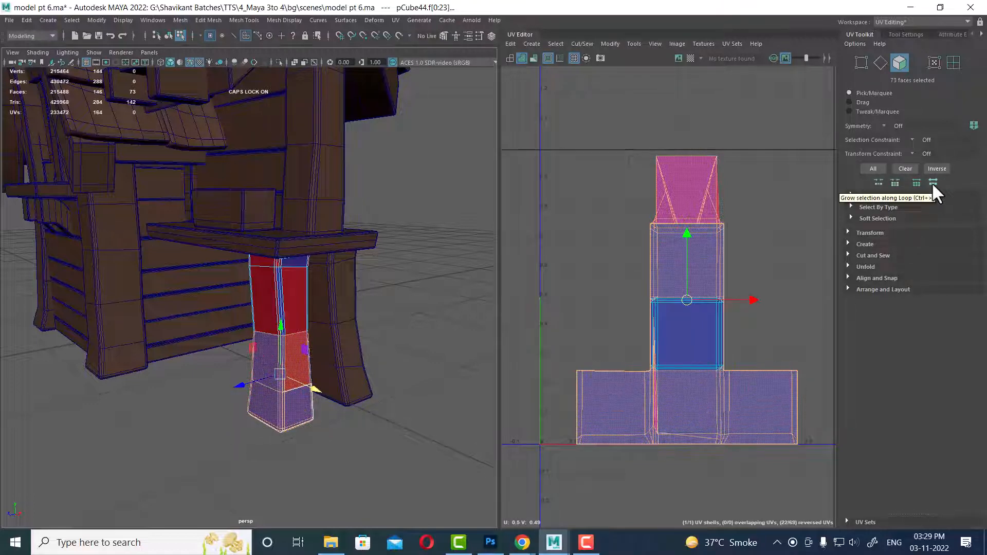
pyautogui.click(933, 183)
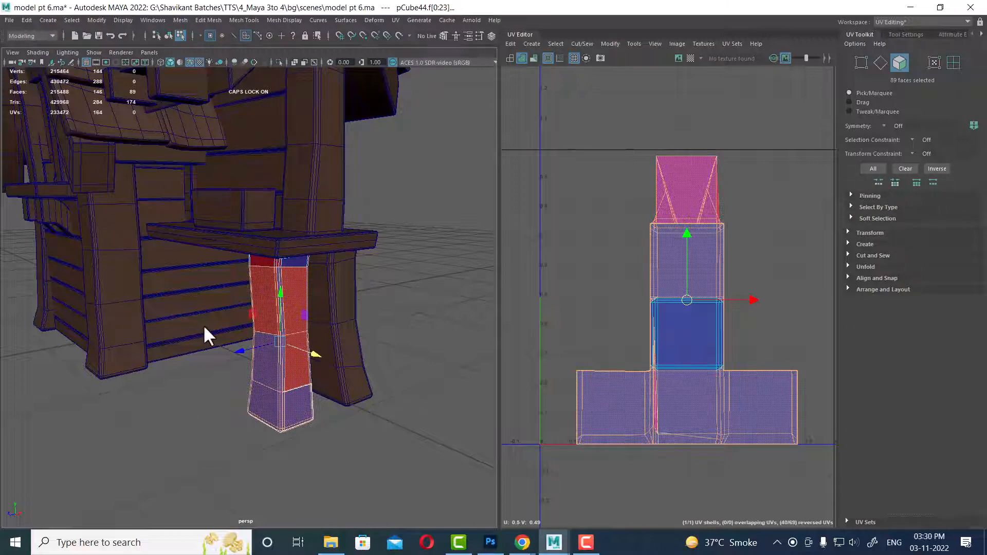
# Show the Select By Type options and try Back-Facing selection on all faces of the support post.
pyautogui.click(859, 197)
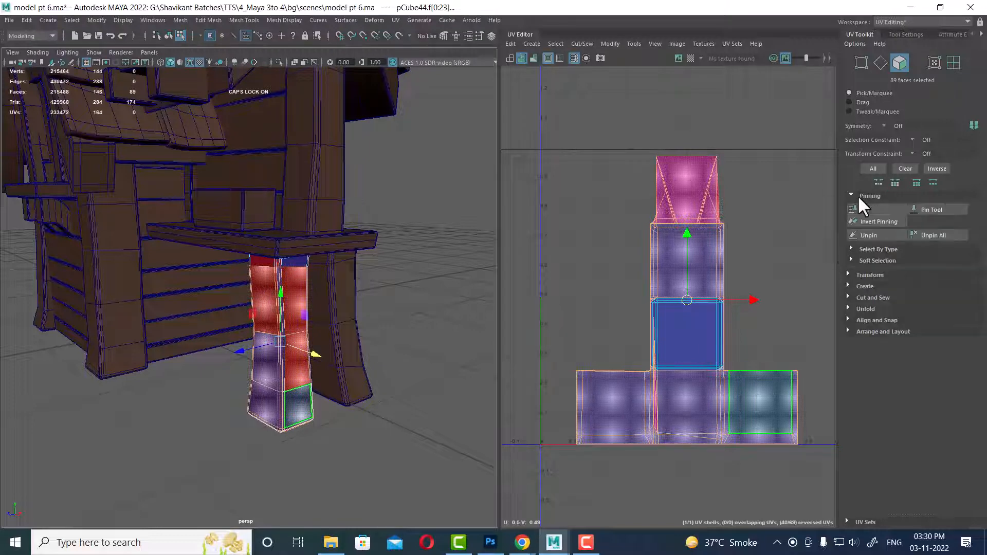
pyautogui.click(859, 196)
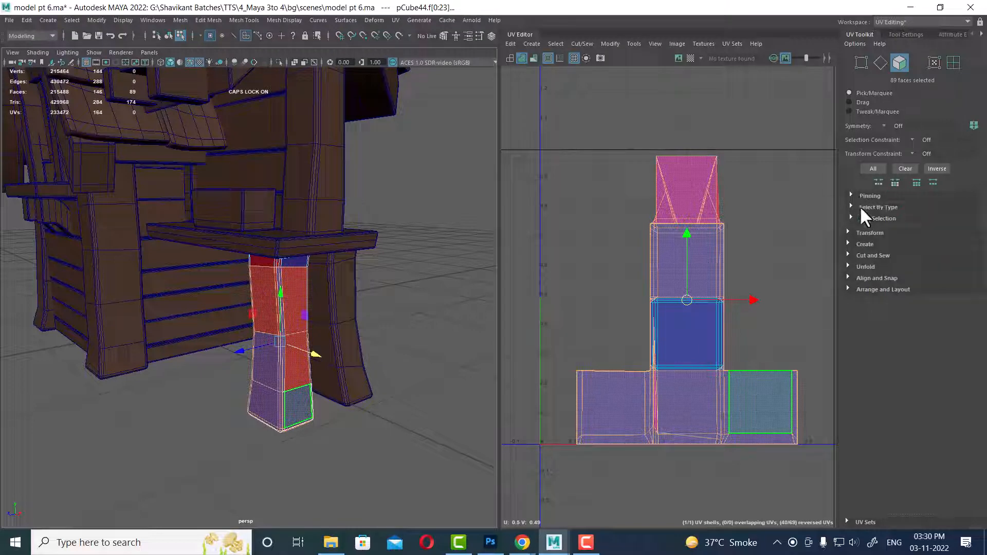
pyautogui.click(860, 206)
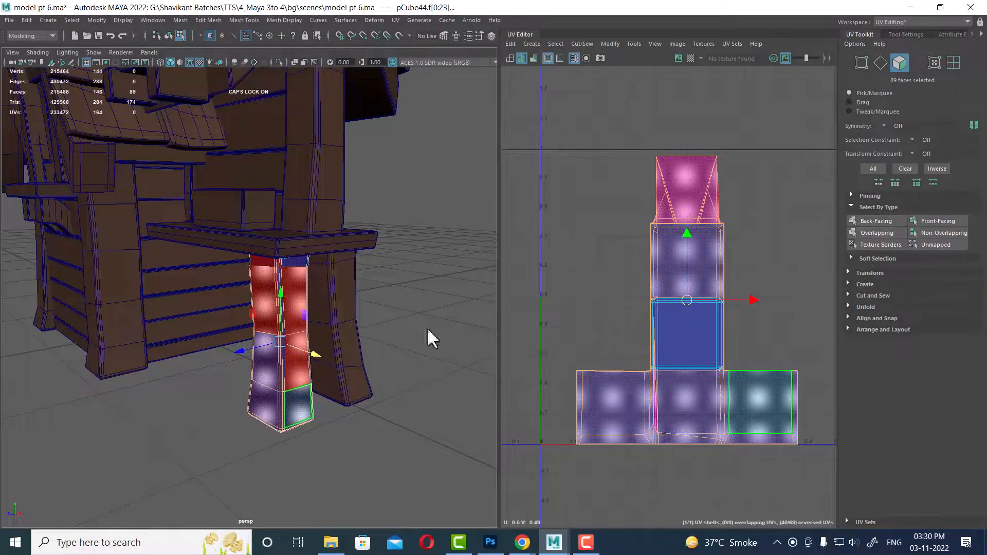
pyautogui.keyDown('alt'); pyautogui.moveTo(260, 330); pyautogui.dragTo(102, 497); pyautogui.keyUp('alt')
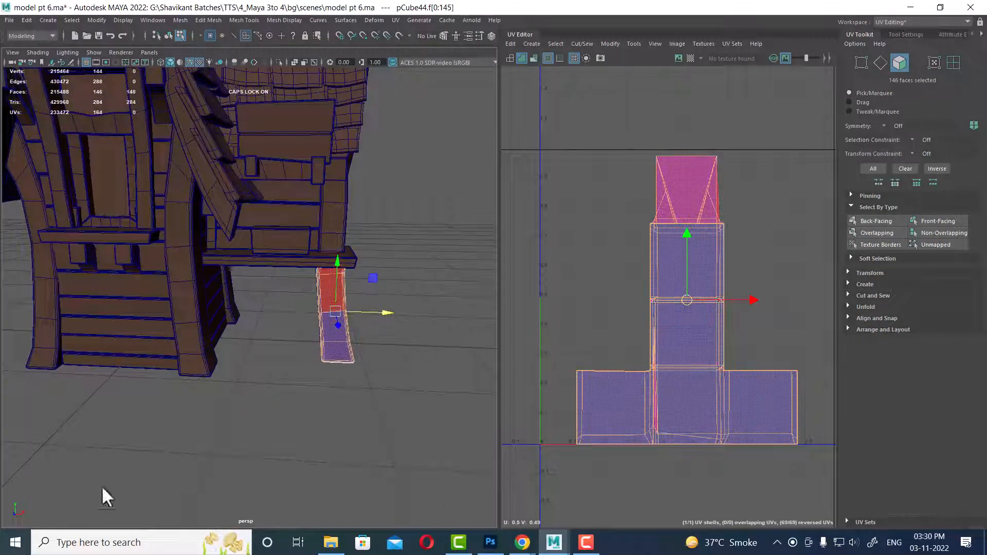
pyautogui.keyDown('alt'); pyautogui.moveTo(282, 443); pyautogui.dragTo(206, 347); pyautogui.keyUp('alt')
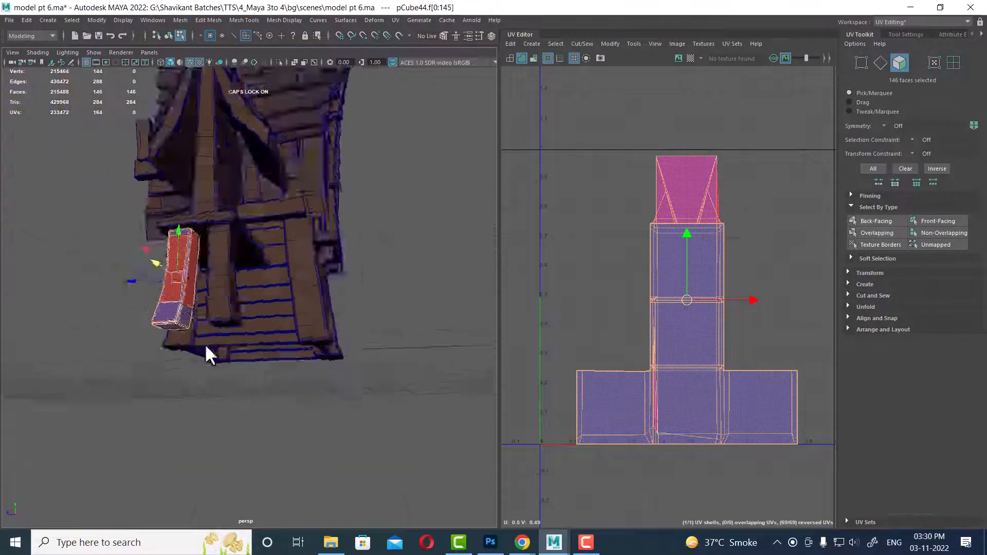
pyautogui.click(875, 221)
pyautogui.keyDown('alt'); pyautogui.moveTo(360, 319); pyautogui.dragTo(249, 475); pyautogui.keyUp('alt')
pyautogui.keyDown('alt'); pyautogui.moveTo(380, 365); pyautogui.dragTo(355, 355); pyautogui.keyUp('alt')
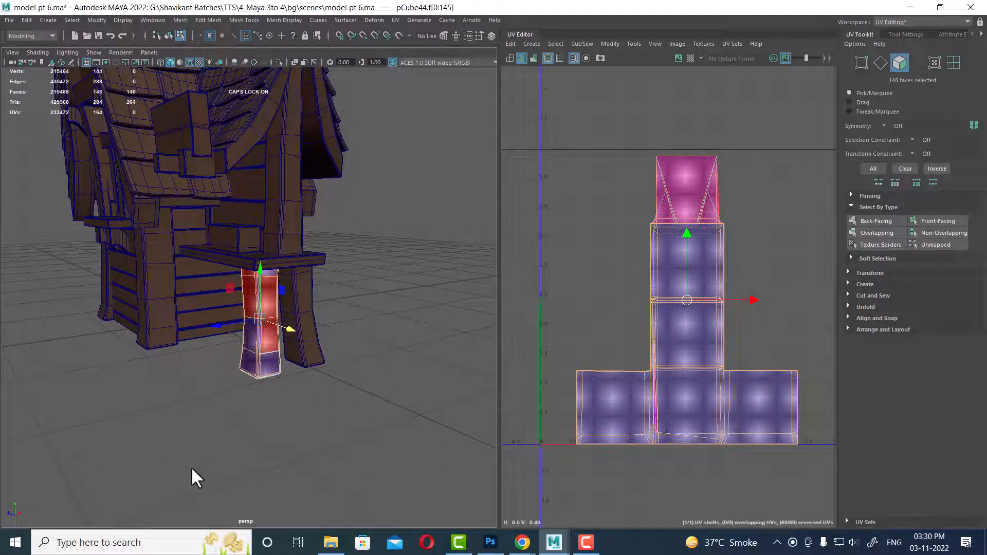
# Return the support post to object mode and deselect everything.
pyautogui.scroll(-6, 259, 267)
pyautogui.keyDown('alt'); pyautogui.moveTo(259, 267); pyautogui.dragTo(334, 288); pyautogui.keyUp('alt')
pyautogui.click(338, 411)
pyautogui.moveTo(262, 285); pyautogui.dragTo(335, 204, button='right')
pyautogui.click(380, 282)
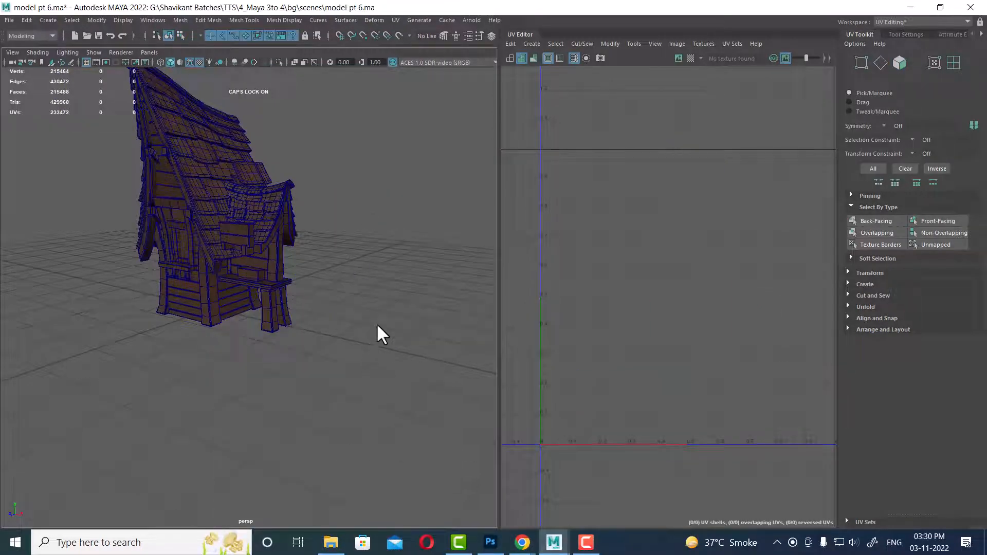
# Create a polygon sphere and move it out onto the empty ground beside the house.
pyautogui.keyDown('shift'); pyautogui.moveTo(380, 332); pyautogui.dragTo(411, 334, button='right'); pyautogui.keyUp('shift')
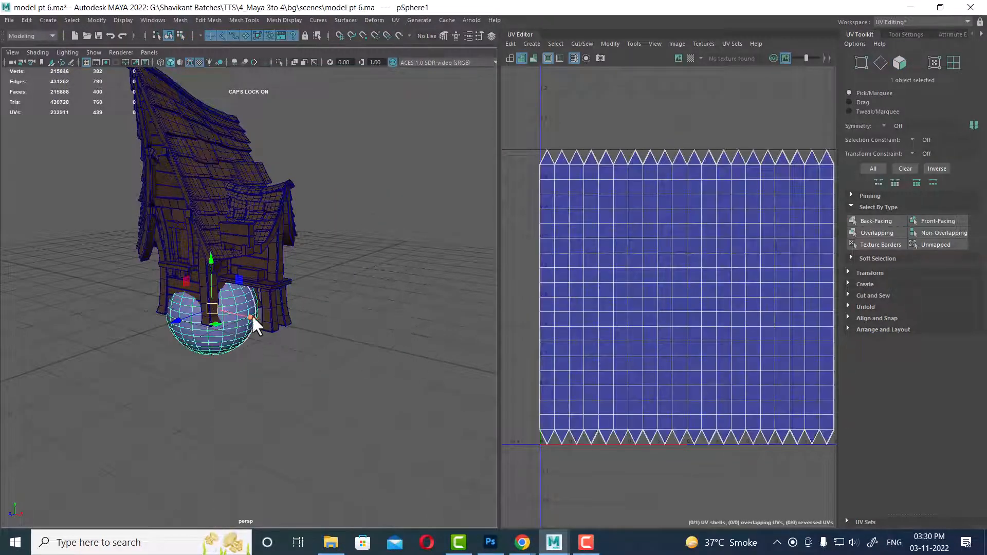
pyautogui.moveTo(252, 317); pyautogui.dragTo(463, 326)
pyautogui.keyDown('alt'); pyautogui.moveTo(366, 349); pyautogui.dragTo(294, 323, button='middle'); pyautogui.keyUp('alt')
pyautogui.keyDown('alt'); pyautogui.moveTo(294, 323); pyautogui.dragTo(309, 302); pyautogui.keyUp('alt')
pyautogui.scroll(4, 309, 302)
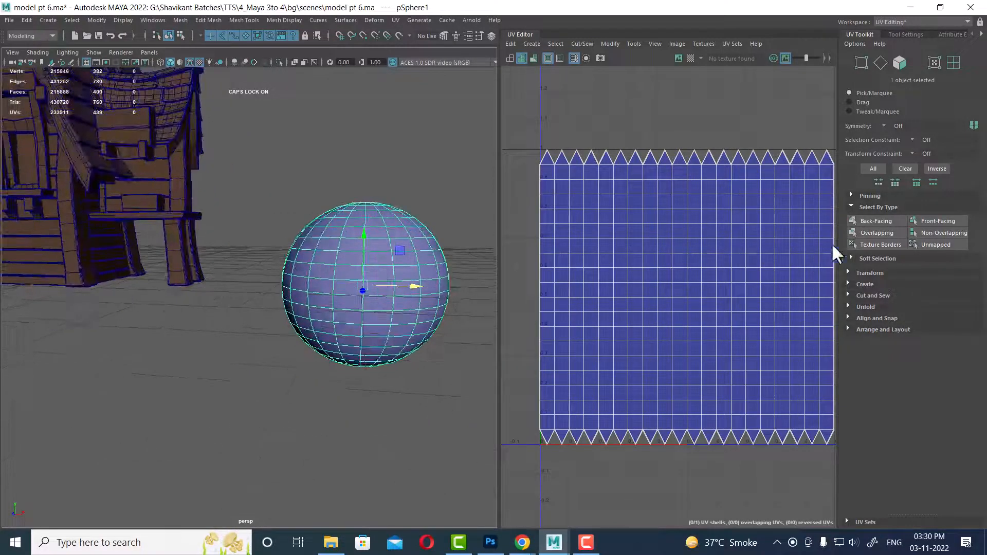
# Select all UVs of the sphere in UV mode and apply the Overlapping selection from Select By Type.
pyautogui.rightClick(350, 165)
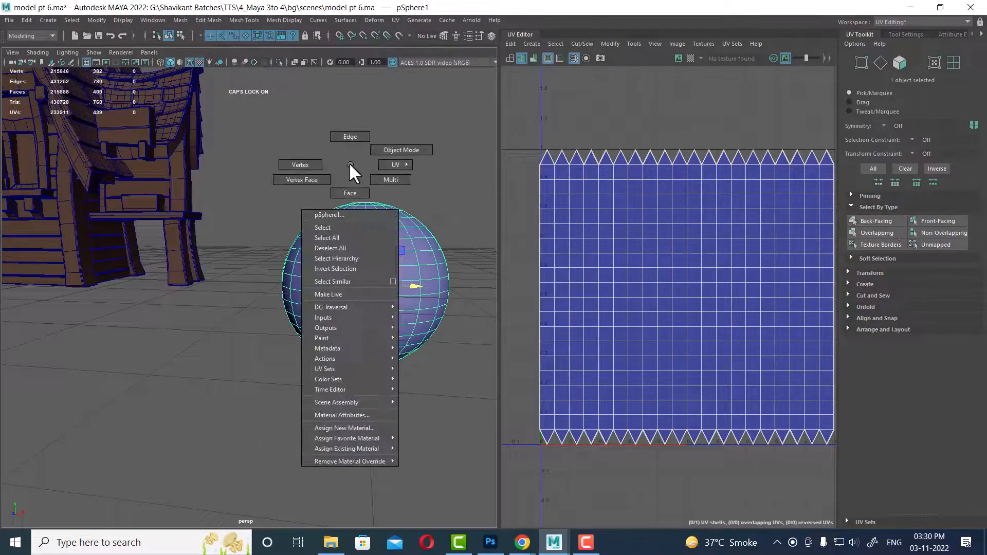
pyautogui.moveTo(349, 162); pyautogui.dragTo(415, 165, button='right')
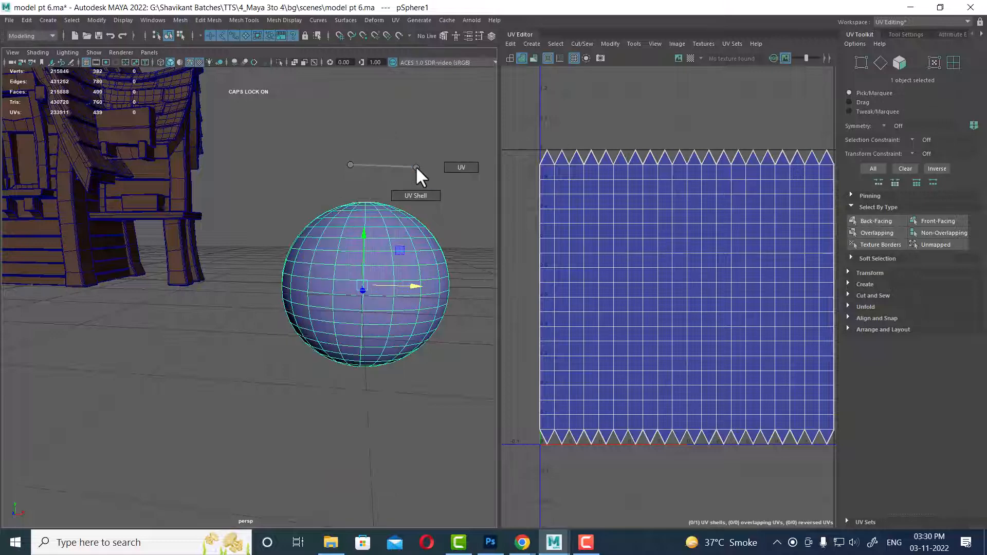
pyautogui.moveTo(238, 154); pyautogui.dragTo(463, 451)
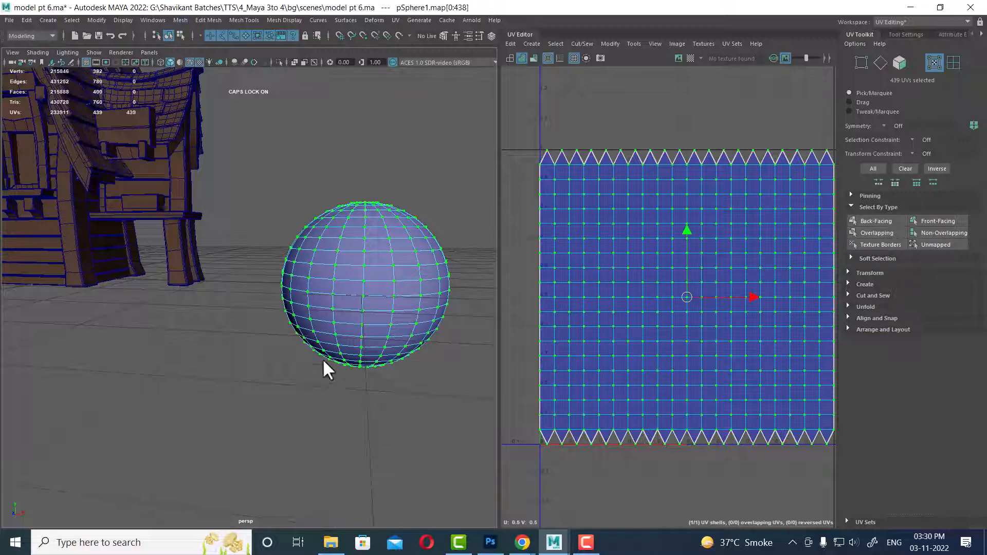
pyautogui.keyDown('alt'); pyautogui.moveTo(313, 388); pyautogui.dragTo(263, 351); pyautogui.keyUp('alt')
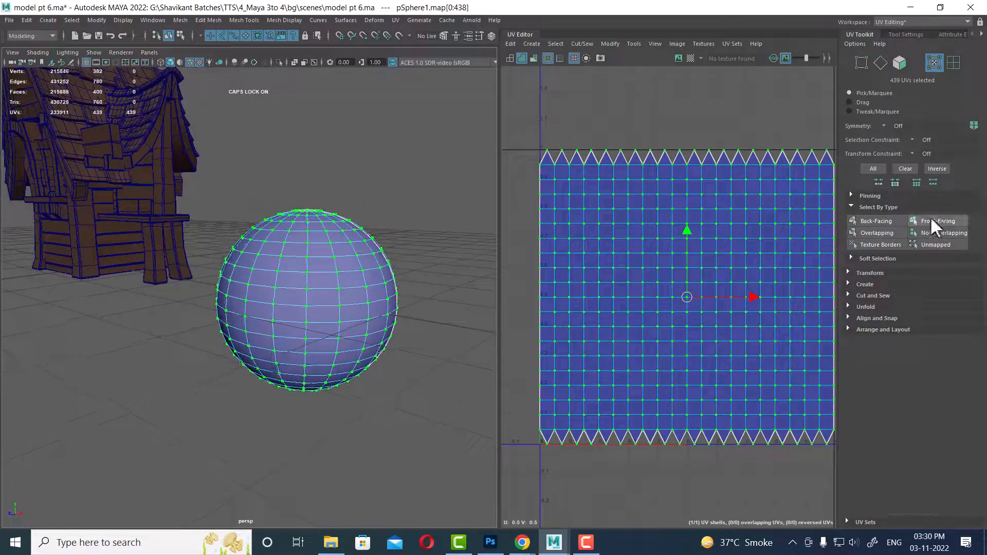
pyautogui.click(893, 234)
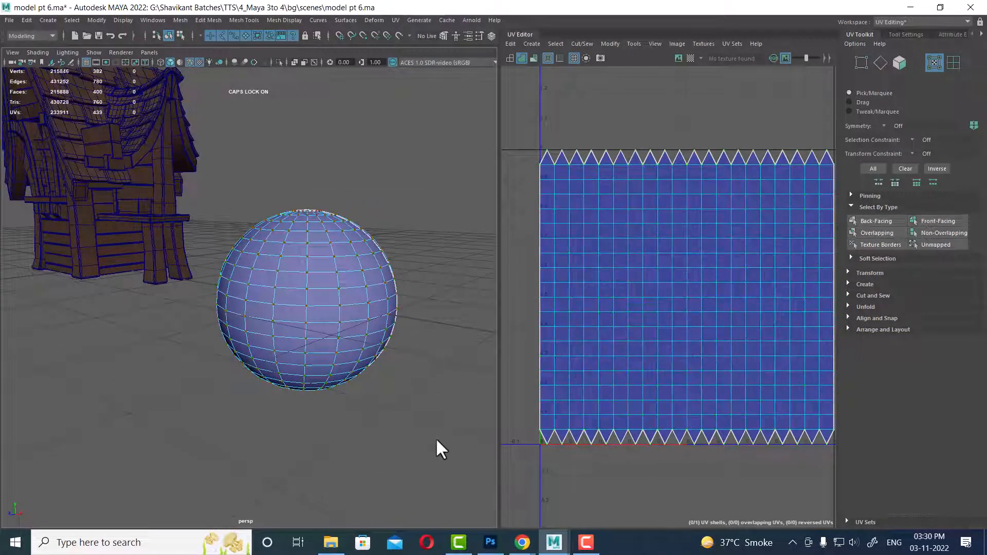
# Try the Non-Overlapping, Unmapped and Texture Borders selections on the sphere, repeat Non-Overlapping, and return it to object mode.
pyautogui.click(944, 233)
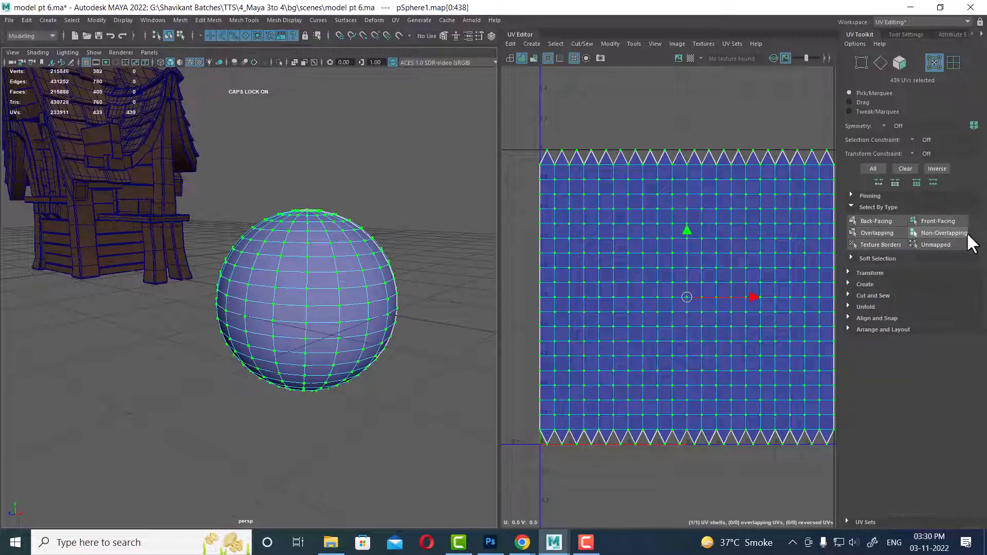
pyautogui.click(946, 244)
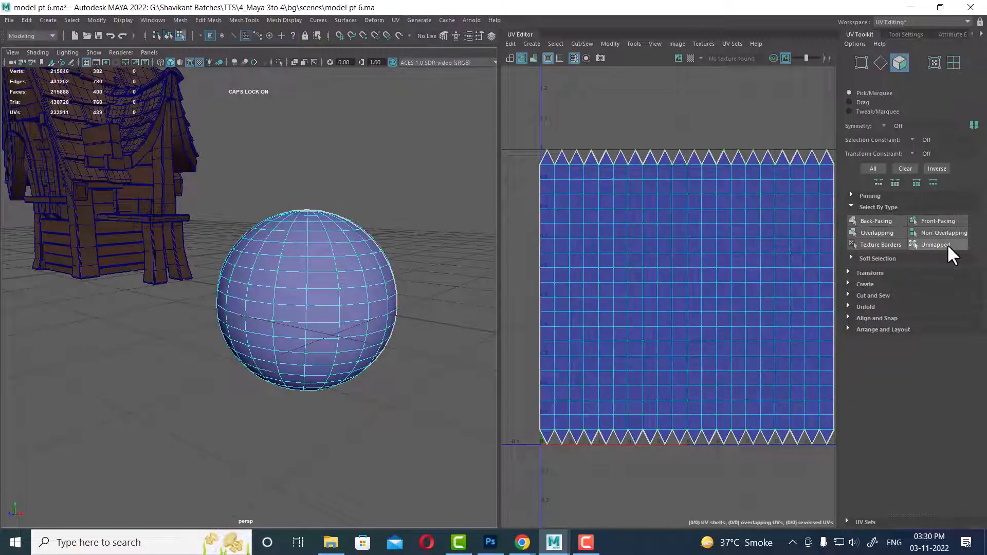
pyautogui.click(886, 245)
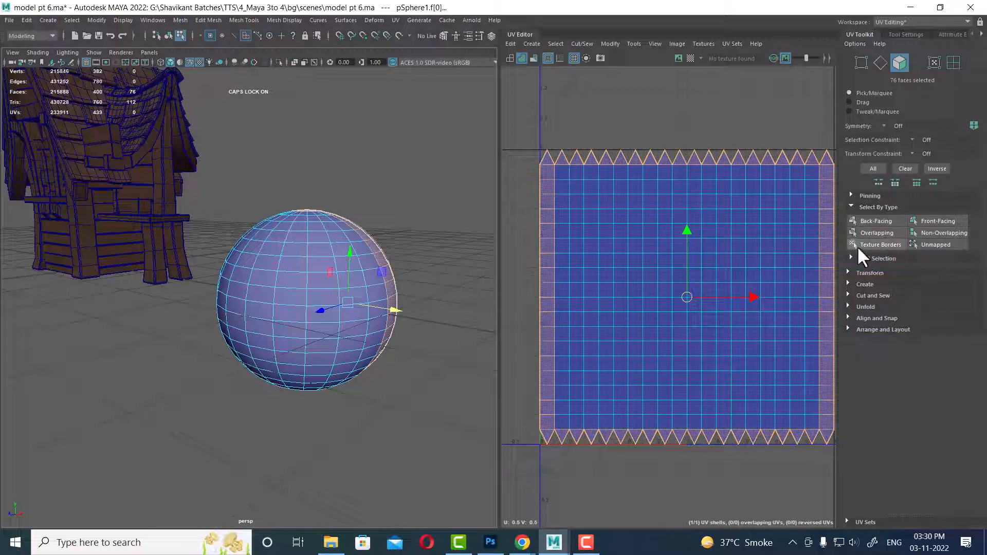
pyautogui.click(930, 231)
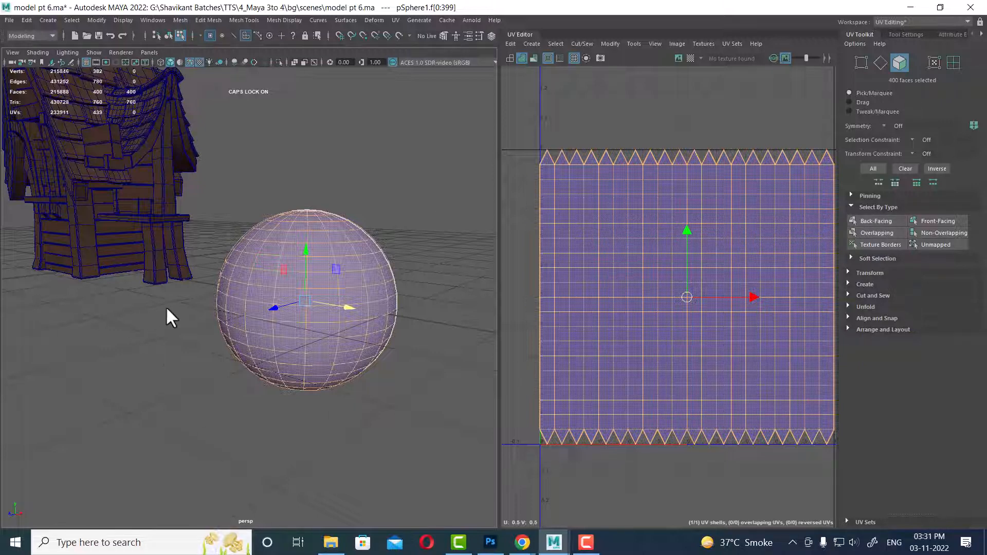
pyautogui.moveTo(211, 258); pyautogui.dragTo(270, 227, button='right')
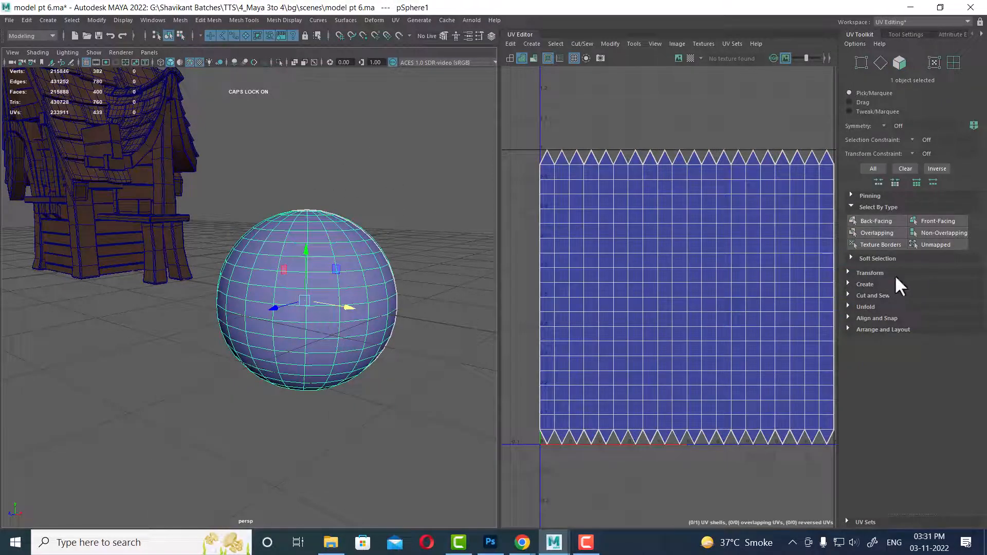
# Select the porch's front support post and review the UV Transform options for pivot, move, rotate, scale and texel density.
pyautogui.click(884, 271)
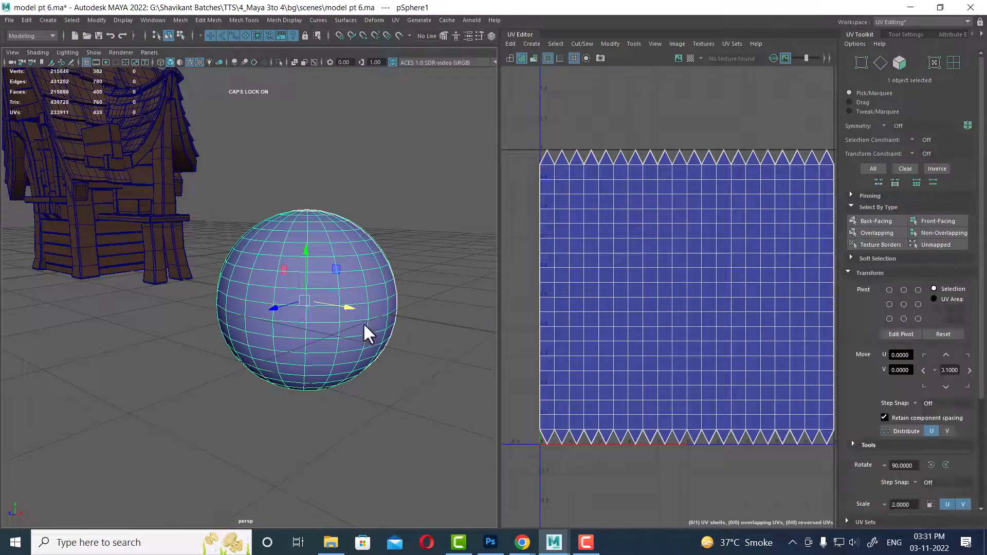
pyautogui.keyDown('alt'); pyautogui.moveTo(365, 331); pyautogui.dragTo(325, 286); pyautogui.keyUp('alt')
pyautogui.keyDown('alt'); pyautogui.moveTo(260, 264); pyautogui.dragTo(357, 237, button='middle'); pyautogui.keyUp('alt')
pyautogui.keyDown('alt'); pyautogui.moveTo(358, 237); pyautogui.dragTo(408, 343, button='right'); pyautogui.keyUp('alt')
pyautogui.click(363, 183)
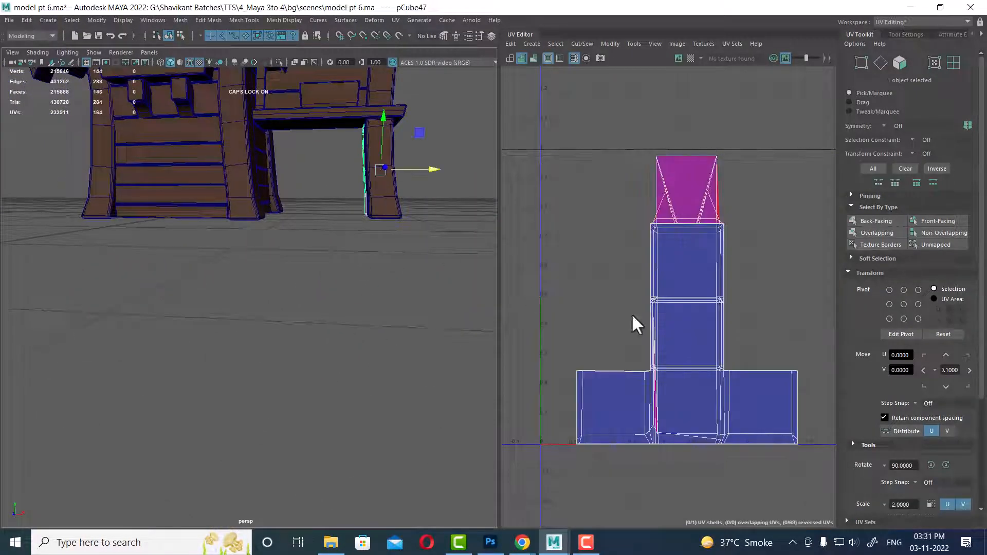
pyautogui.keyDown('alt'); pyautogui.moveTo(487, 277); pyautogui.dragTo(435, 272); pyautogui.keyUp('alt')
pyautogui.click(326, 230)
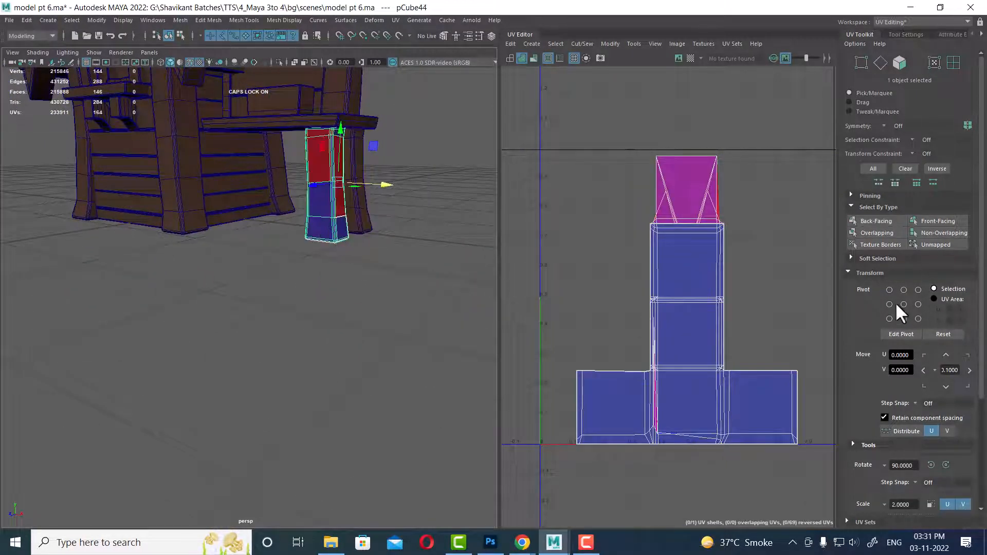
pyautogui.scroll(-3, 892, 414)
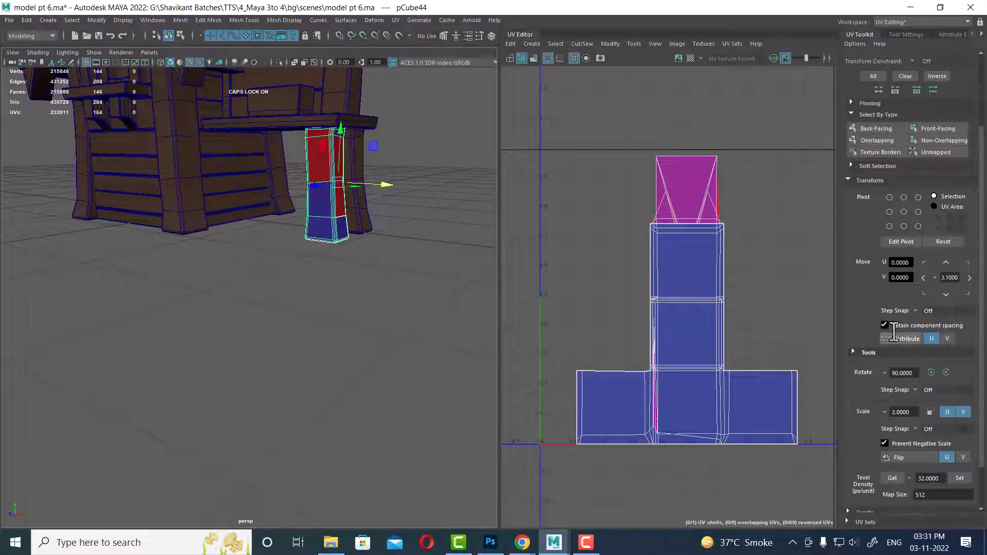
pyautogui.click(849, 180)
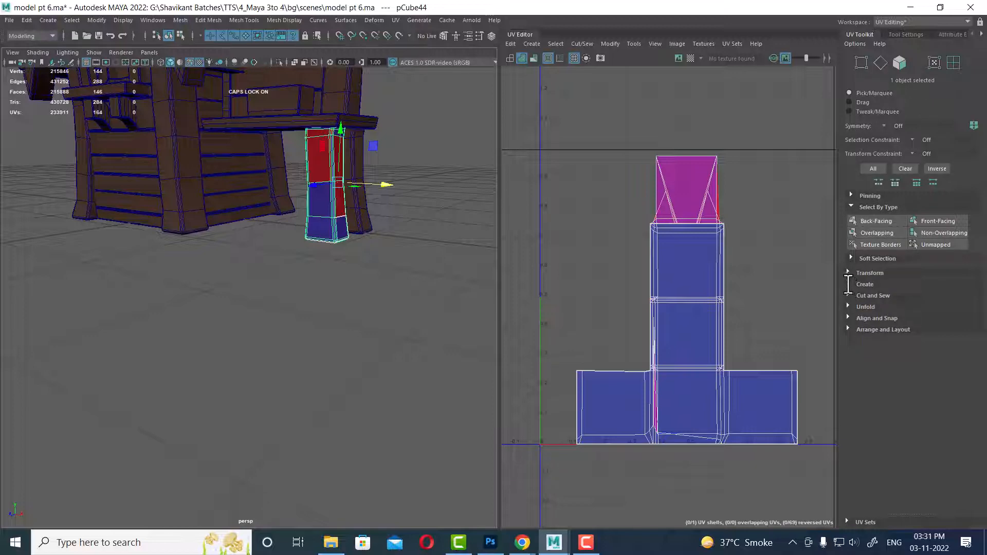
# Apply an Automatic UV projection from the Create options to the support post and return it to object mode.
pyautogui.click(849, 284)
pyautogui.press('f')
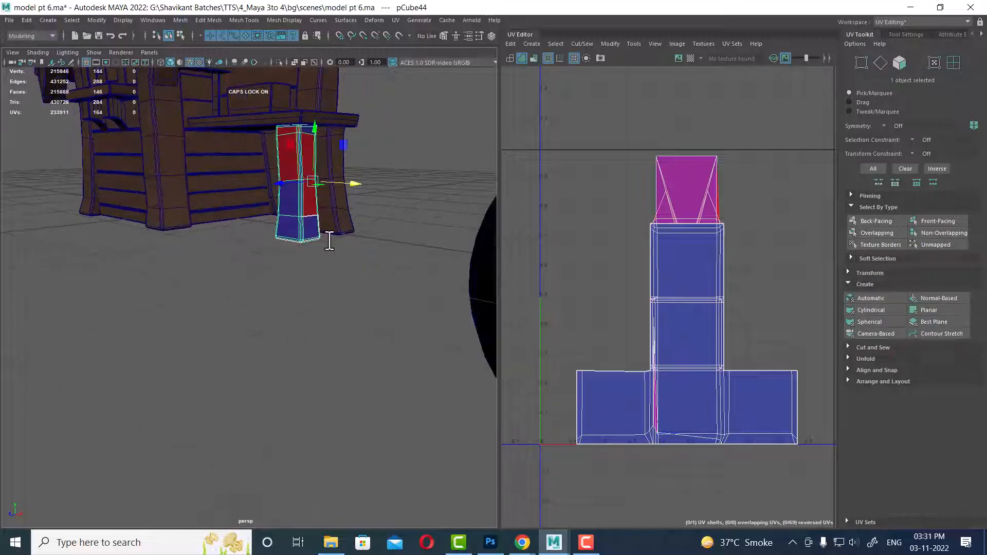
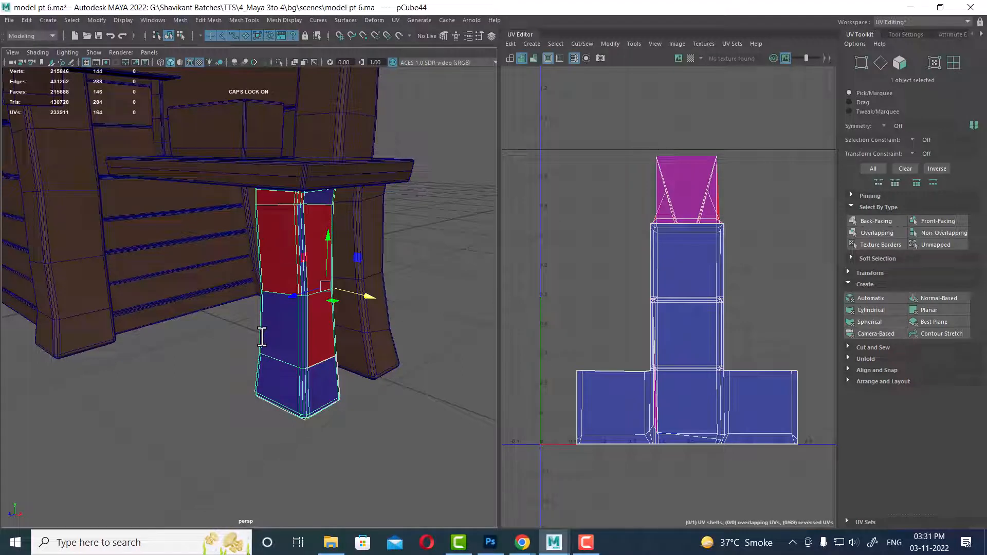
pyautogui.scroll(-1, 678, 316)
pyautogui.moveTo(669, 258); pyautogui.dragTo(718, 259, button='right')
pyautogui.moveTo(278, 249); pyautogui.dragTo(351, 205, button='right')
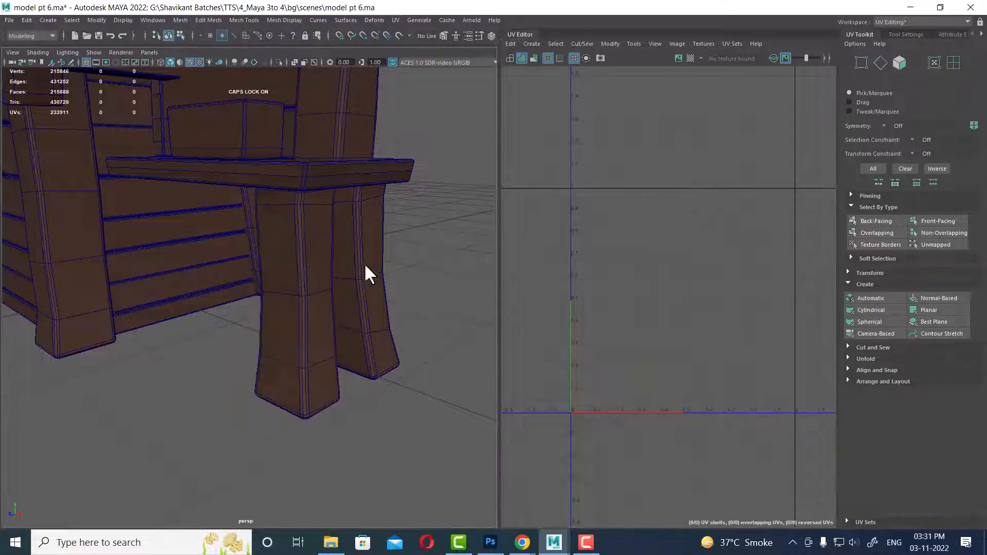
pyautogui.click(307, 246)
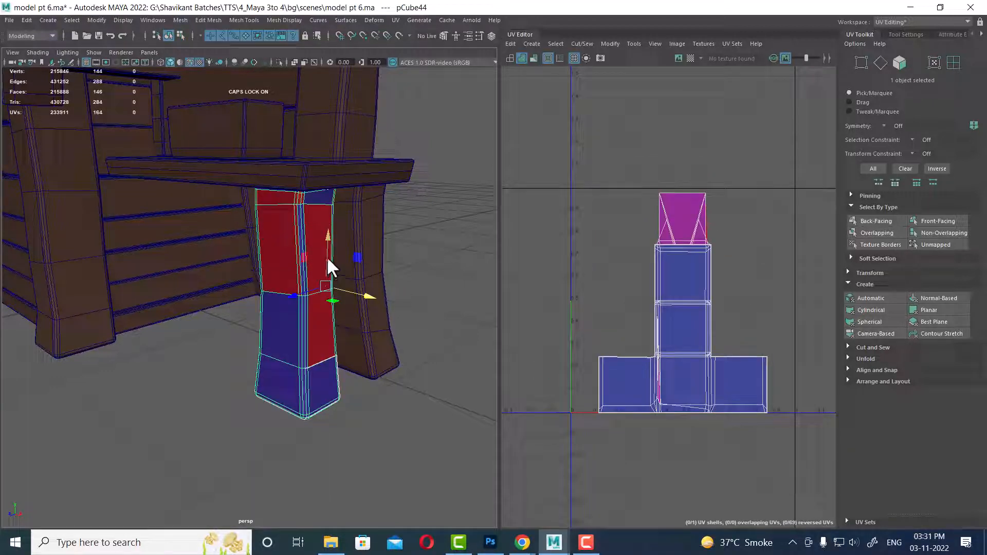
pyautogui.click(877, 299)
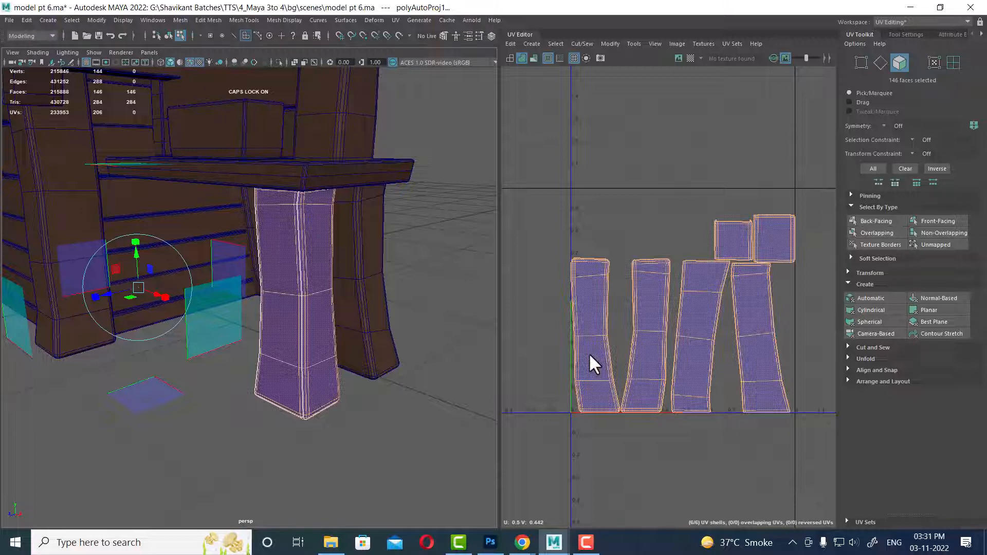
pyautogui.keyDown('alt'); pyautogui.moveTo(233, 288); pyautogui.dragTo(312, 298); pyautogui.keyUp('alt')
pyautogui.moveTo(312, 298); pyautogui.dragTo(429, 223, button='right')
pyautogui.click(349, 309)
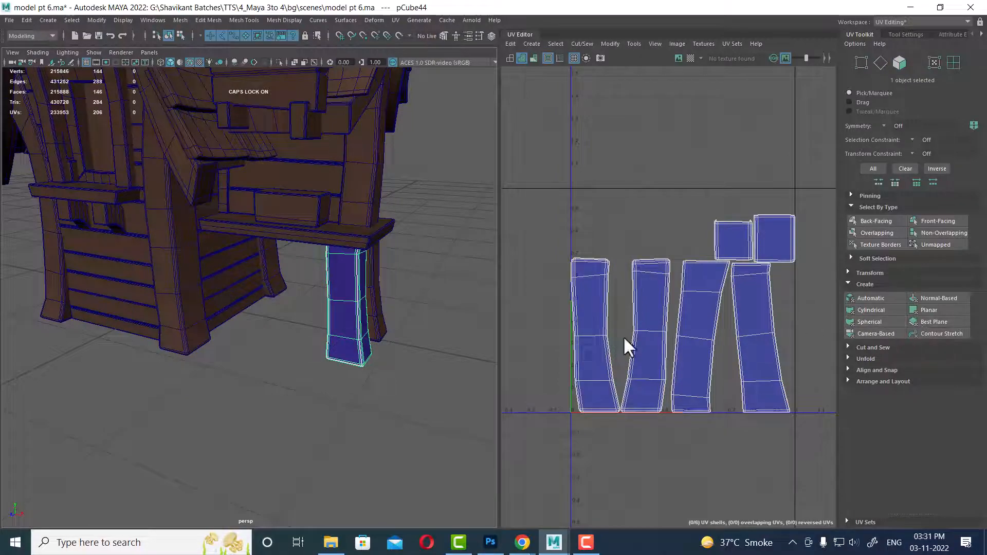
# Examine the house from several sides, inspect the UVs of the front roof ridge cap, and clear the selection.
pyautogui.scroll(-5, 273, 309)
pyautogui.moveTo(273, 308)
pyautogui.keyDown('alt'); pyautogui.mouseDown()
pyautogui.moveTo(291, 313)
pyautogui.moveTo(261, 306)
pyautogui.mouseUp(); pyautogui.keyUp('alt')
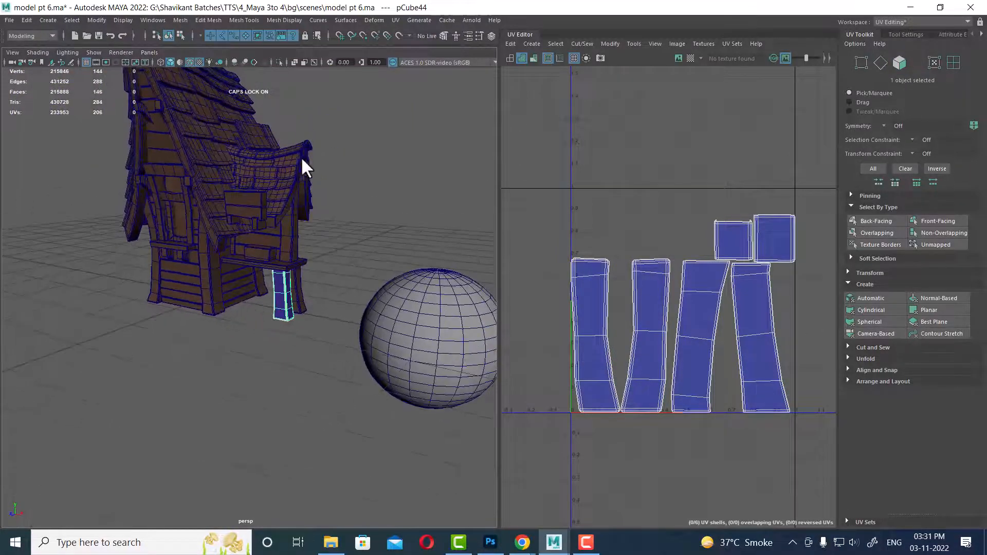
pyautogui.keyDown('alt'); pyautogui.moveTo(305, 167); pyautogui.dragTo(400, 288); pyautogui.keyUp('alt')
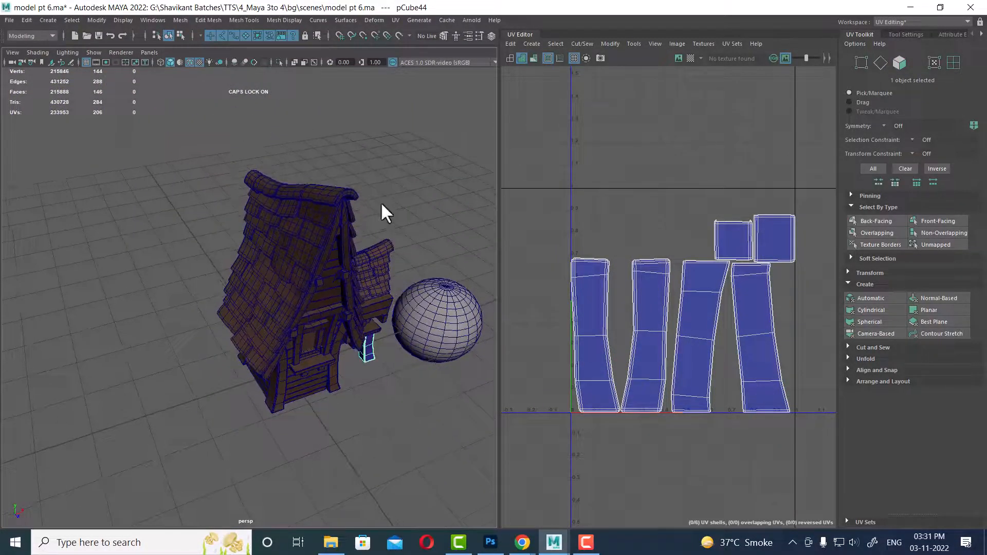
pyautogui.click(349, 192)
pyautogui.scroll(3, 365, 240)
pyautogui.keyDown('alt'); pyautogui.moveTo(377, 246); pyautogui.dragTo(341, 277); pyautogui.keyUp('alt')
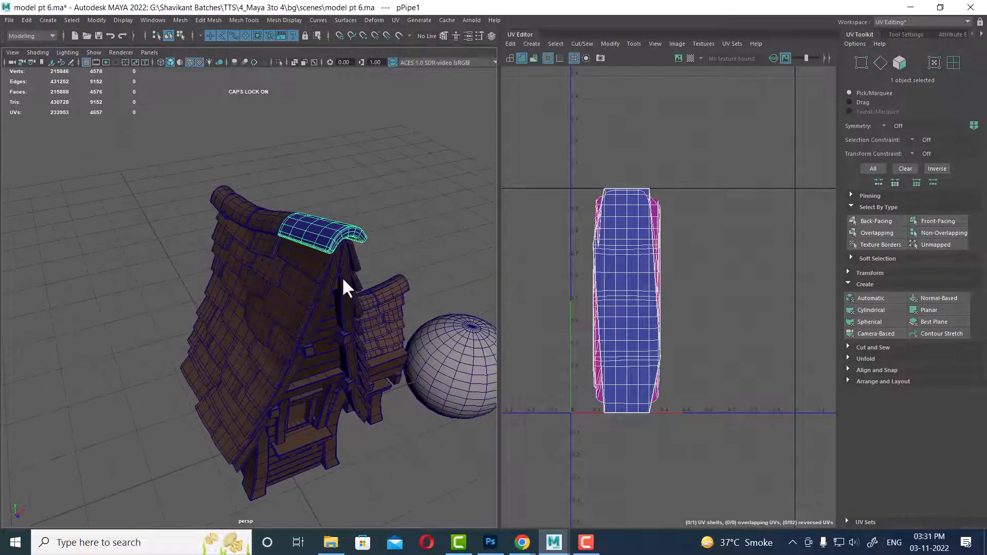
pyautogui.scroll(-3, 344, 288)
pyautogui.keyDown('alt'); pyautogui.moveTo(347, 312); pyautogui.dragTo(394, 267); pyautogui.keyUp('alt')
pyautogui.click(394, 267)
# Create a polygon cylinder and move it onto the empty ground beside the house, opposite the sphere.
pyautogui.keyDown('shift'); pyautogui.rightClick(401, 299); pyautogui.keyUp('shift')
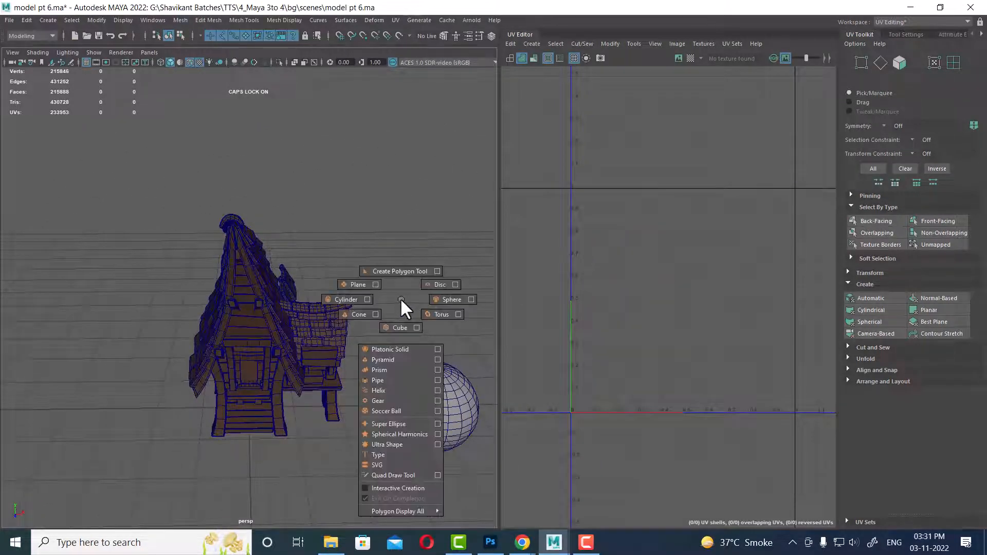
pyautogui.click(347, 298)
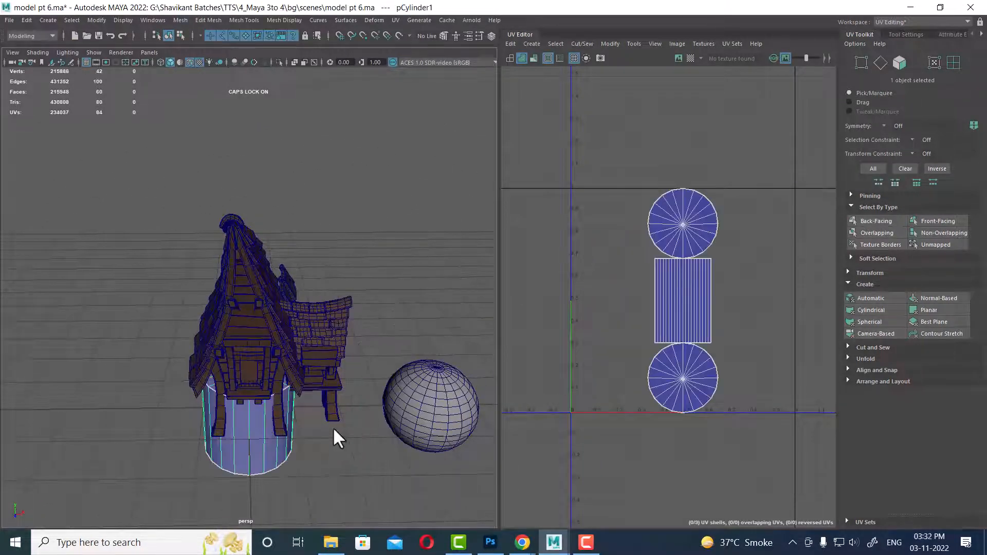
pyautogui.press('w')
pyautogui.moveTo(300, 412); pyautogui.dragTo(145, 260)
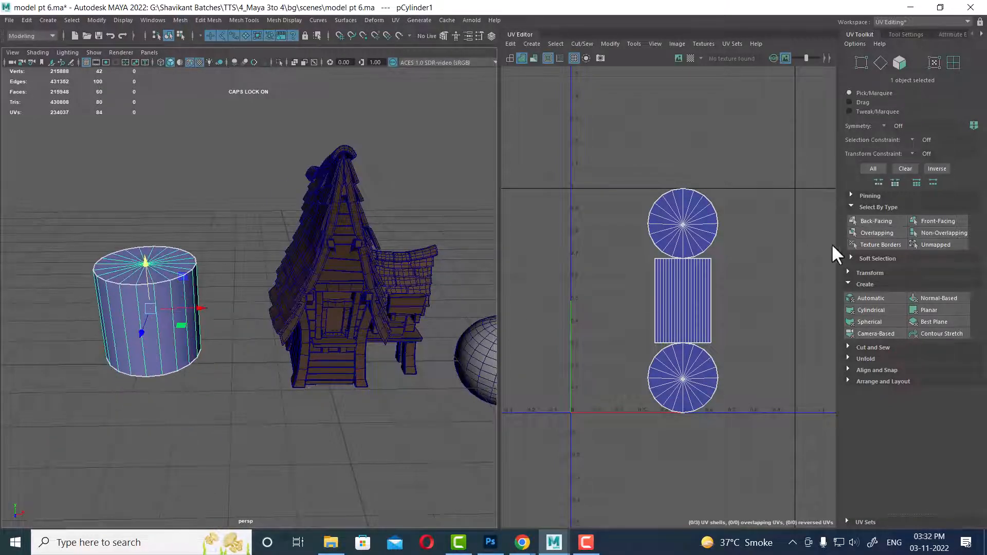
# Apply a Cylindrical UV projection to the cylinder and wrap the projection fully around it so the side UVs span one tile.
pyautogui.click(881, 311)
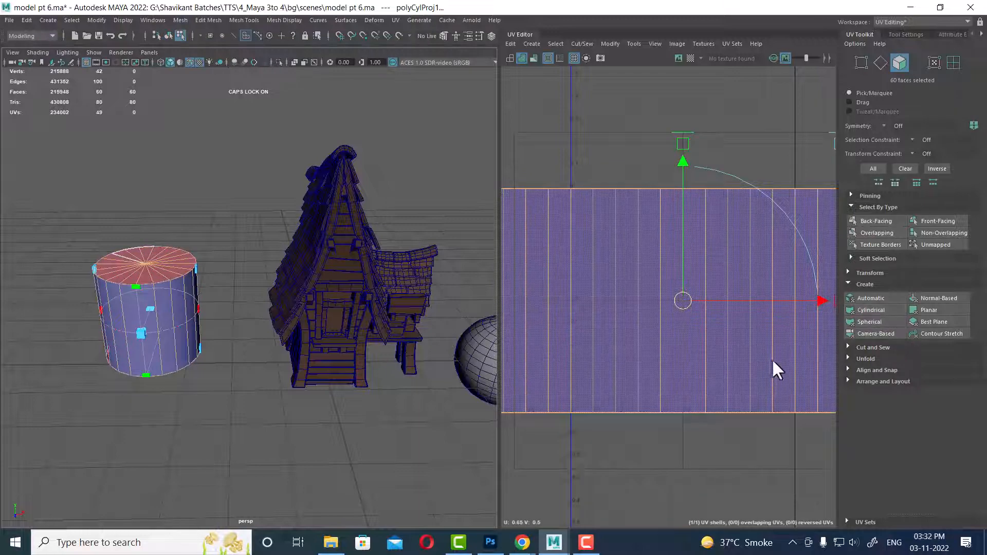
pyautogui.scroll(-3, 773, 359)
pyautogui.scroll(-1, 682, 323)
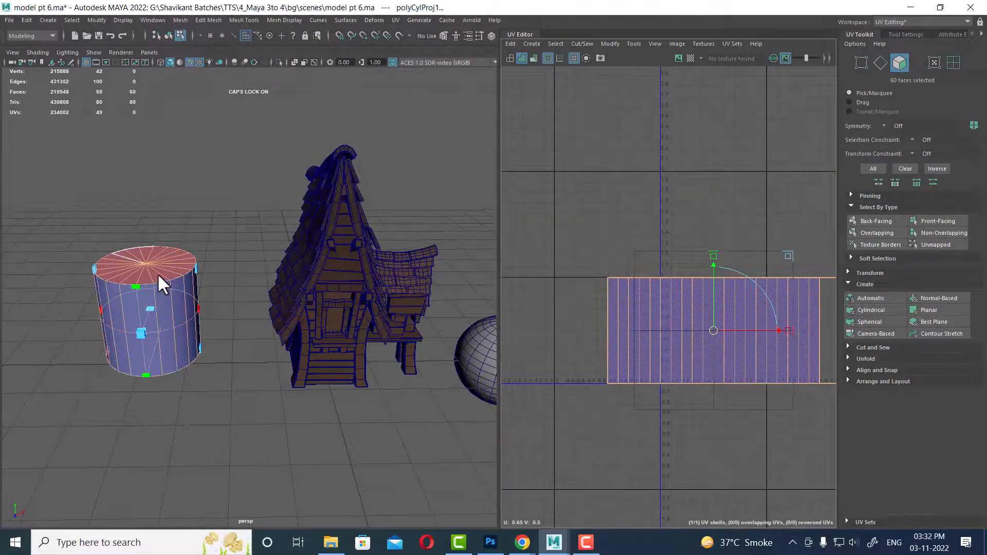
pyautogui.press('f')
pyautogui.keyDown('alt'); pyautogui.moveTo(261, 303); pyautogui.dragTo(136, 285); pyautogui.keyUp('alt')
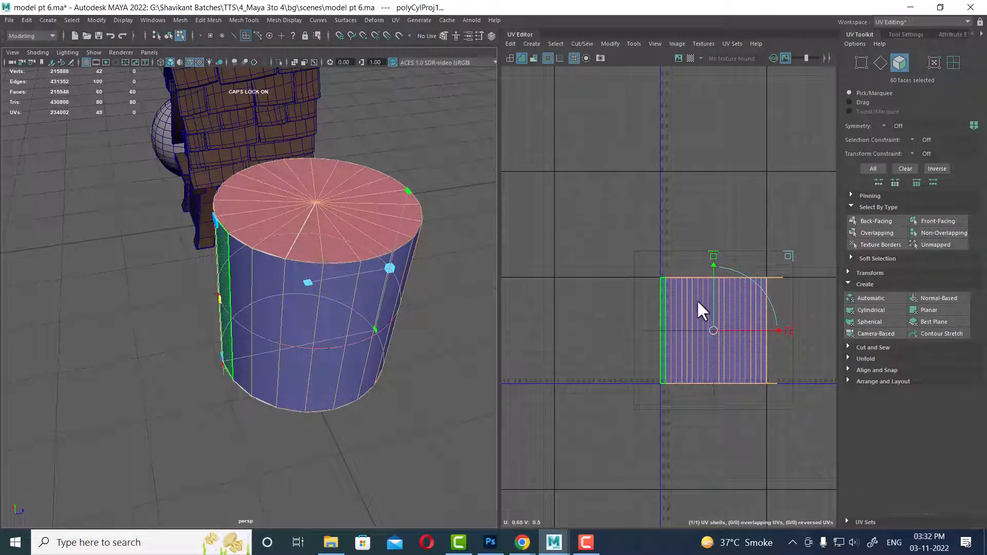
pyautogui.scroll(2, 381, 298)
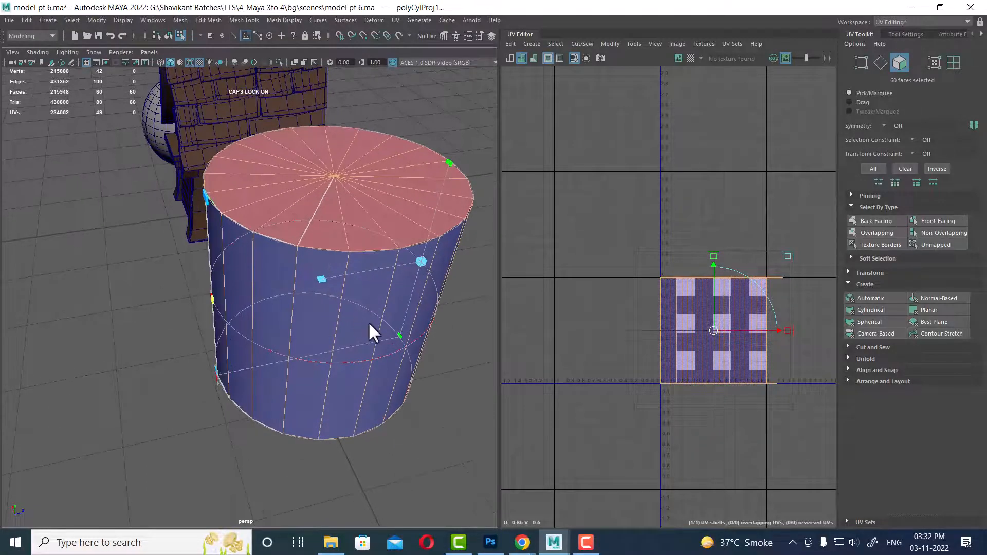
pyautogui.keyDown('alt'); pyautogui.moveTo(369, 325); pyautogui.dragTo(313, 303); pyautogui.keyUp('alt')
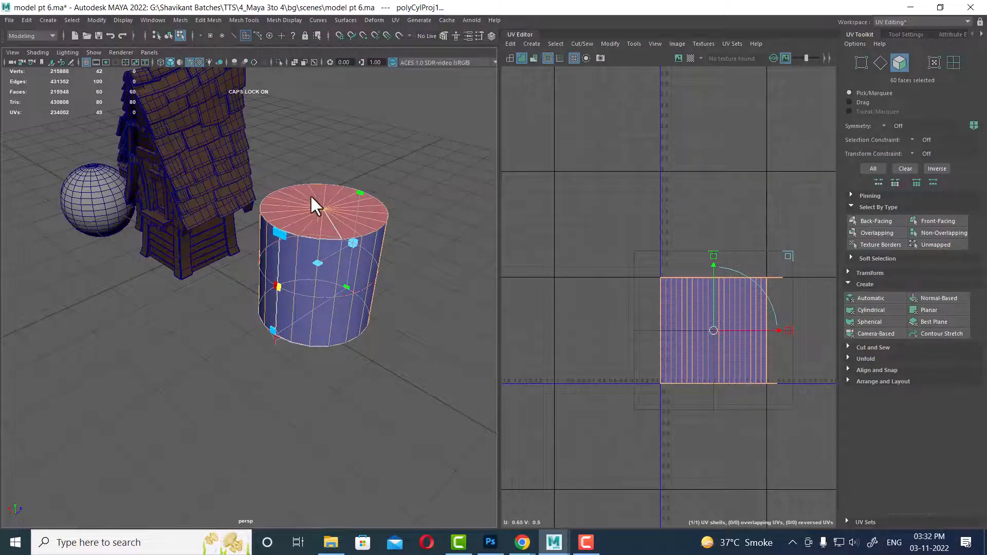
pyautogui.keyDown('alt'); pyautogui.moveTo(310, 194); pyautogui.dragTo(346, 337); pyautogui.keyUp('alt')
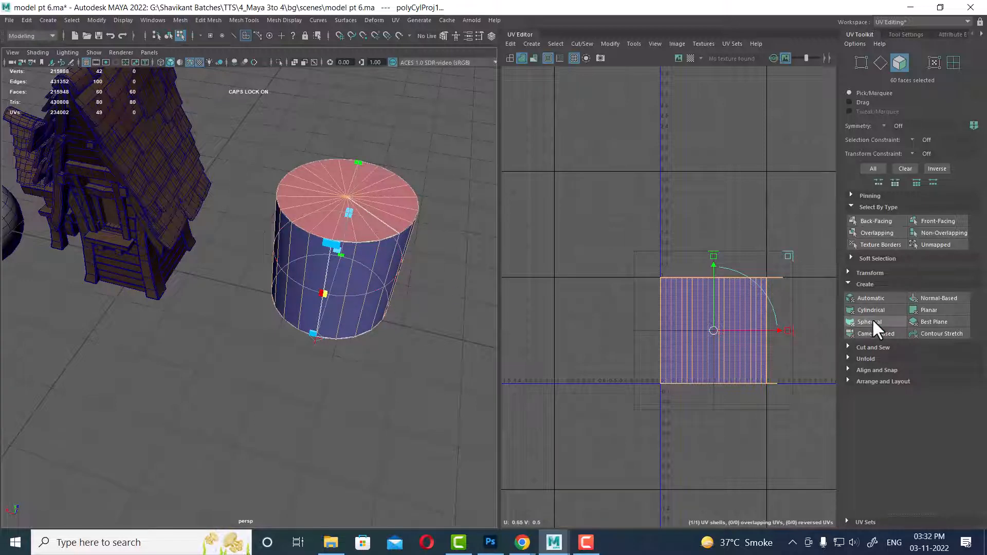
# Leave the projection manipulator, put the cylinder into face selection and clear the selected faces.
pyautogui.keyDown('alt'); pyautogui.moveTo(436, 237); pyautogui.dragTo(344, 215); pyautogui.keyUp('alt')
pyautogui.scroll(2, 371, 198)
pyautogui.moveTo(412, 167); pyautogui.dragTo(413, 149, button='right')
pyautogui.keyDown('alt'); pyautogui.moveTo(332, 192); pyautogui.dragTo(390, 233); pyautogui.keyUp('alt')
pyautogui.moveTo(392, 192); pyautogui.dragTo(394, 222, button='right')
pyautogui.moveTo(483, 181); pyautogui.dragTo(190, 387)
pyautogui.keyDown('alt'); pyautogui.moveTo(437, 206); pyautogui.dragTo(363, 261); pyautogui.keyUp('alt')
pyautogui.click(359, 427)
# Switch to the top view and select all faces of the cylinder.
pyautogui.press('space')
pyautogui.moveTo(405, 297); pyautogui.dragTo(321, 300)
pyautogui.scroll(5, 308, 347)
pyautogui.keyDown('alt'); pyautogui.moveTo(307, 346); pyautogui.dragTo(421, 338, button='middle'); pyautogui.keyUp('alt')
pyautogui.scroll(5, 327, 378)
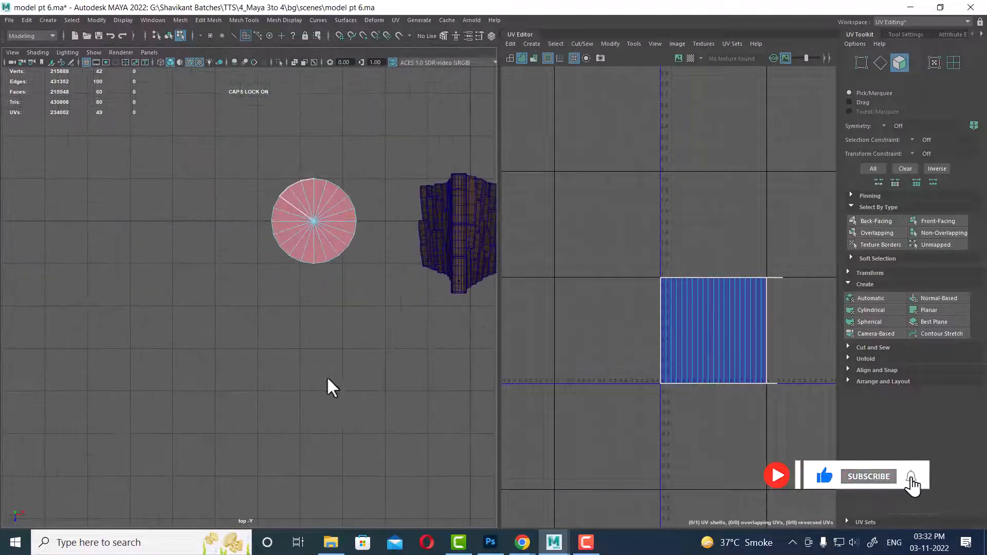
pyautogui.moveTo(245, 148); pyautogui.dragTo(379, 333)
# Return to the perspective view, reduce the selection to the cylinder's top cap faces and apply a Planar projection to them.
pyautogui.press('space')
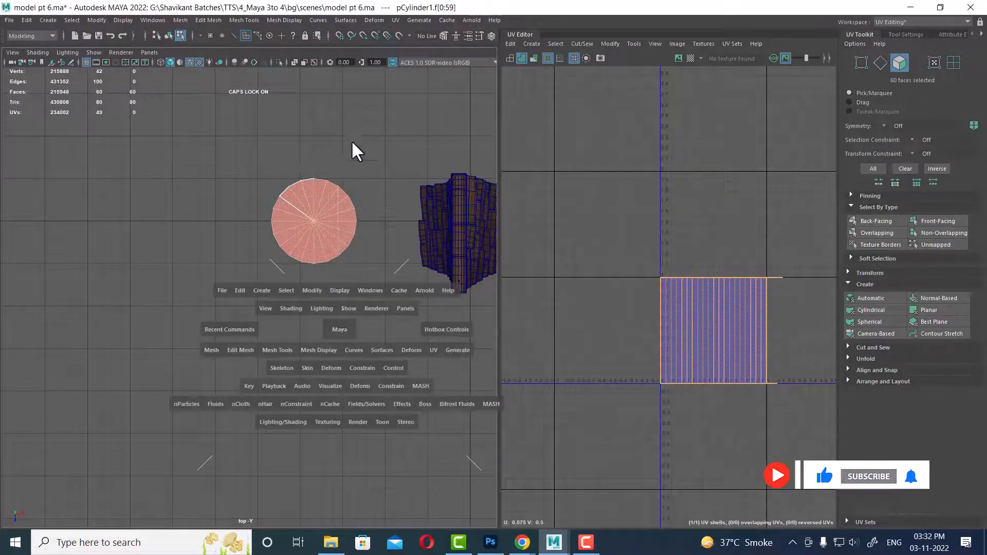
pyautogui.moveTo(352, 142); pyautogui.dragTo(355, 137)
pyautogui.keyDown('alt'); pyautogui.moveTo(377, 168); pyautogui.dragTo(252, 406); pyautogui.keyUp('alt')
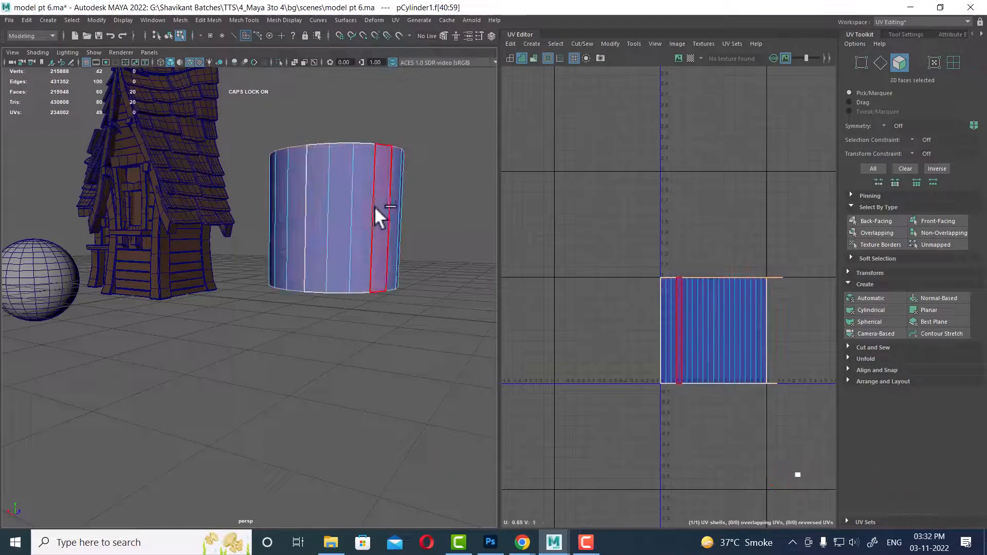
pyautogui.moveTo(375, 205); pyautogui.dragTo(374, 232, button='right')
pyautogui.keyDown('alt'); pyautogui.moveTo(375, 232); pyautogui.dragTo(344, 225); pyautogui.keyUp('alt')
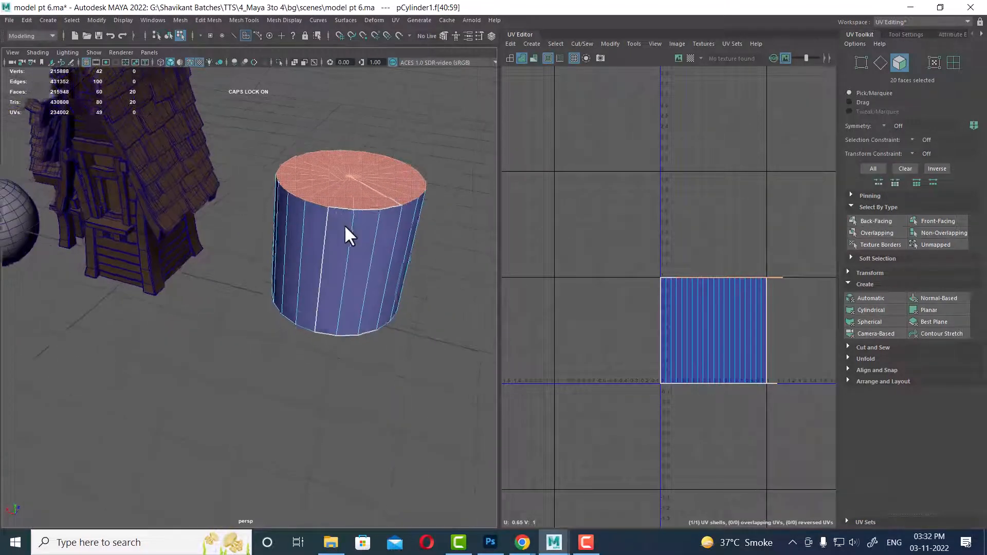
pyautogui.click(938, 310)
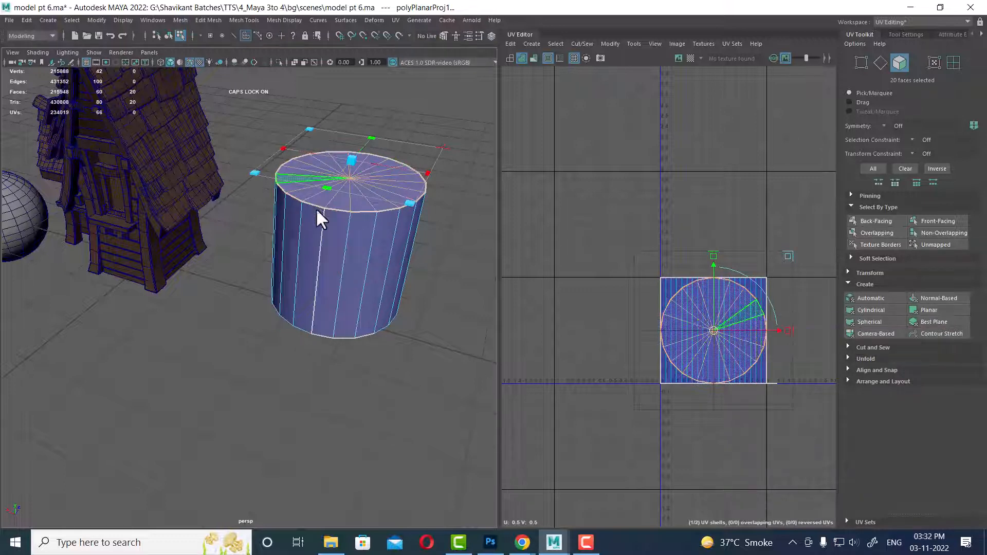
# Select only the faces of the cylinder's bottom cap.
pyautogui.keyDown('alt'); pyautogui.moveTo(337, 259); pyautogui.dragTo(393, 234); pyautogui.keyUp('alt')
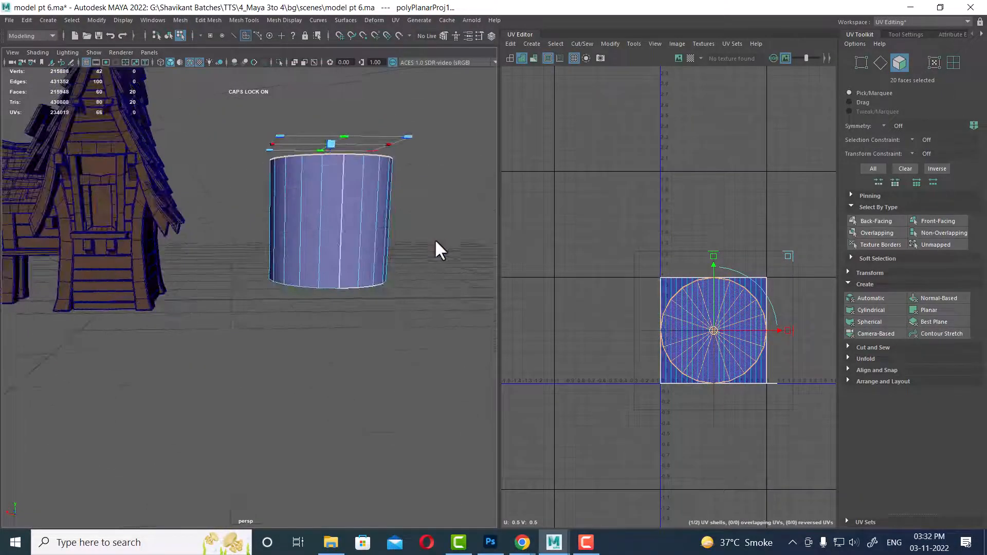
pyautogui.keyDown('shift'); pyautogui.moveTo(442, 389); pyautogui.dragTo(206, 138); pyautogui.keyUp('shift')
pyautogui.keyDown('ctrl'); pyautogui.moveTo(427, 128); pyautogui.dragTo(166, 207); pyautogui.keyUp('ctrl')
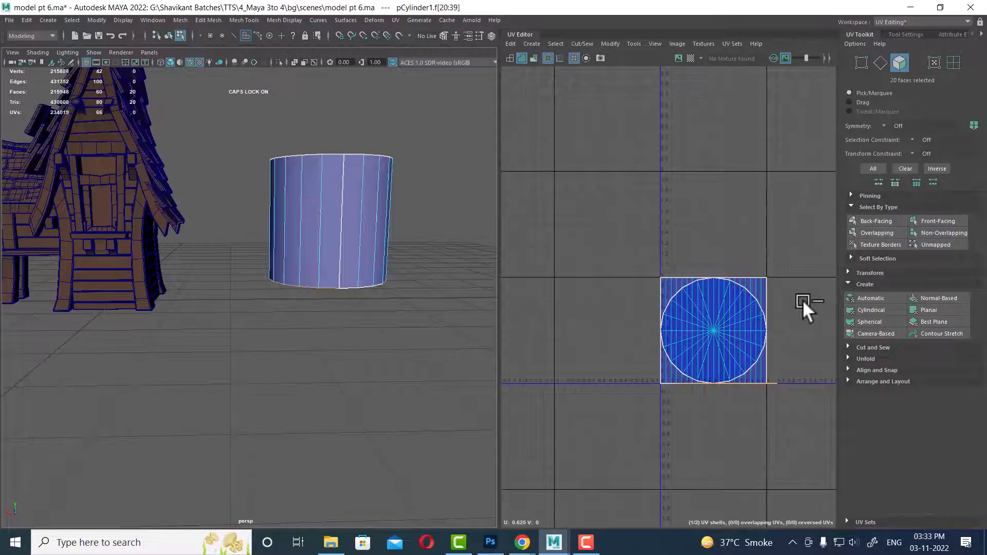
# Apply a Planar projection to the bottom cap faces and select all of the cylinder's faces in the UV Editor.
pyautogui.click(936, 311)
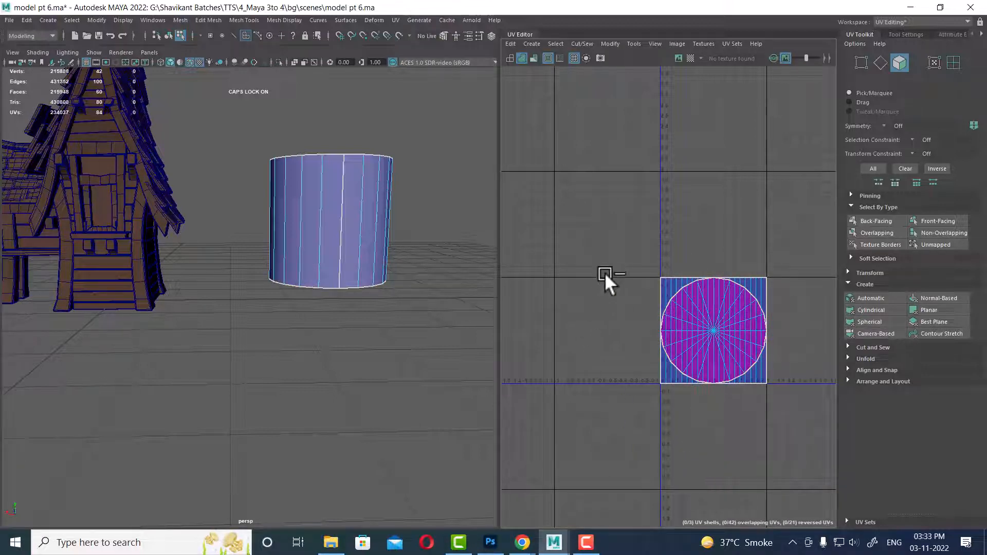
pyautogui.moveTo(586, 227); pyautogui.dragTo(827, 465)
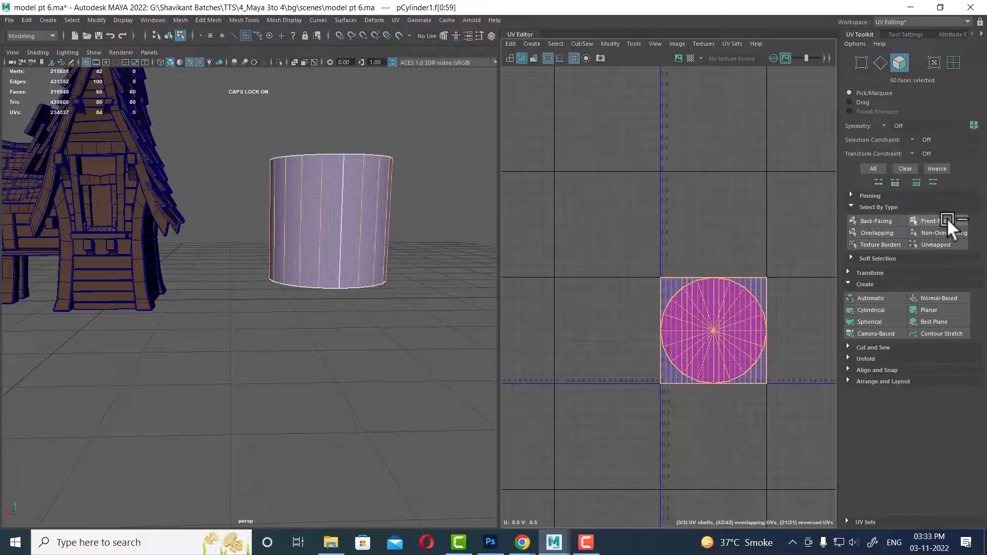
# Test the Back-Facing, Front-Facing, Overlapping and Non-Overlapping selection types on the cylinder's UV shells.
pyautogui.click(884, 221)
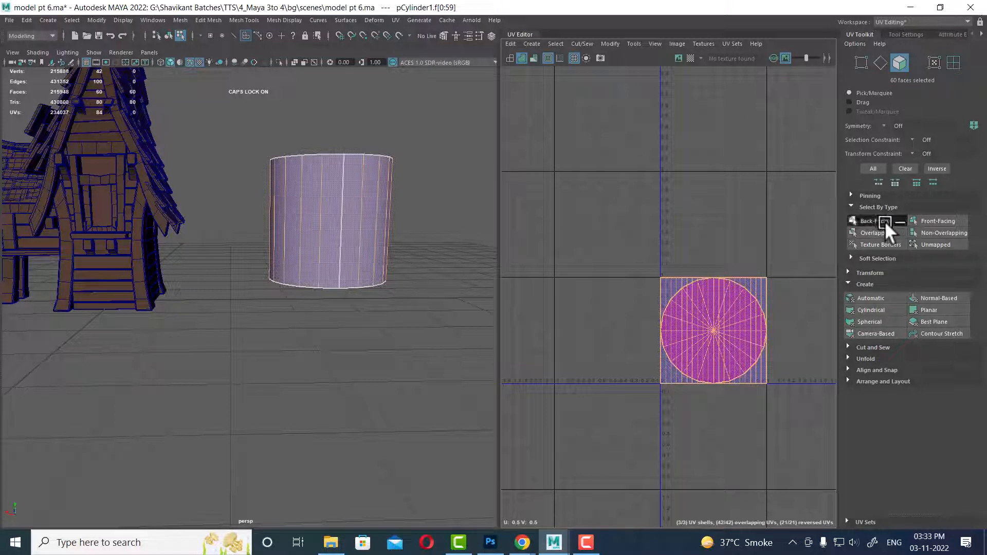
pyautogui.click(935, 220)
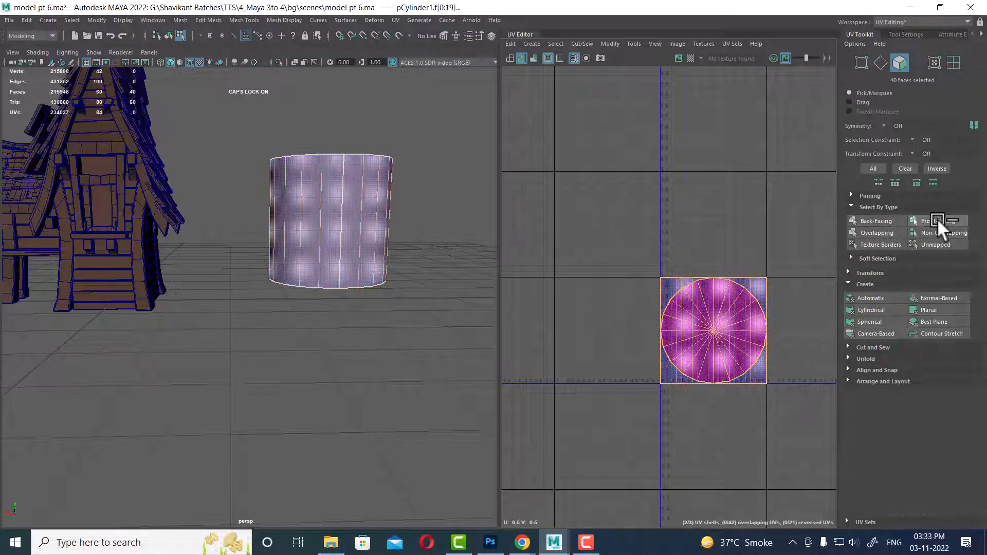
pyautogui.click(893, 231)
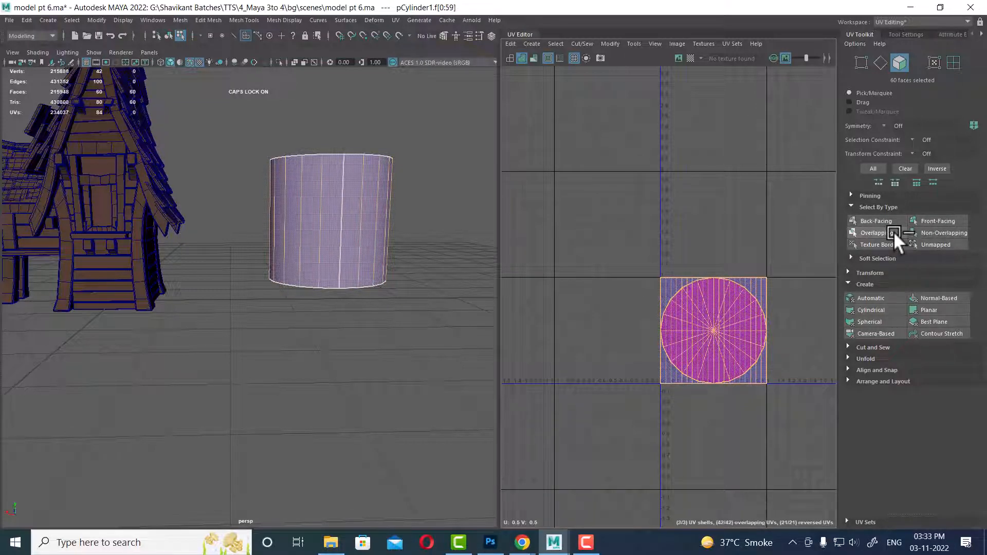
pyautogui.click(936, 234)
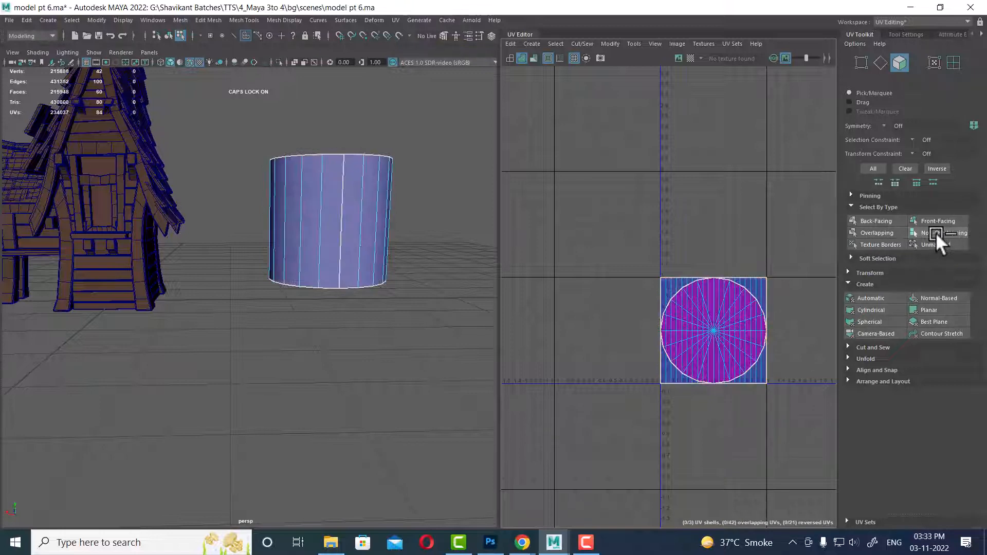
pyautogui.click(739, 337)
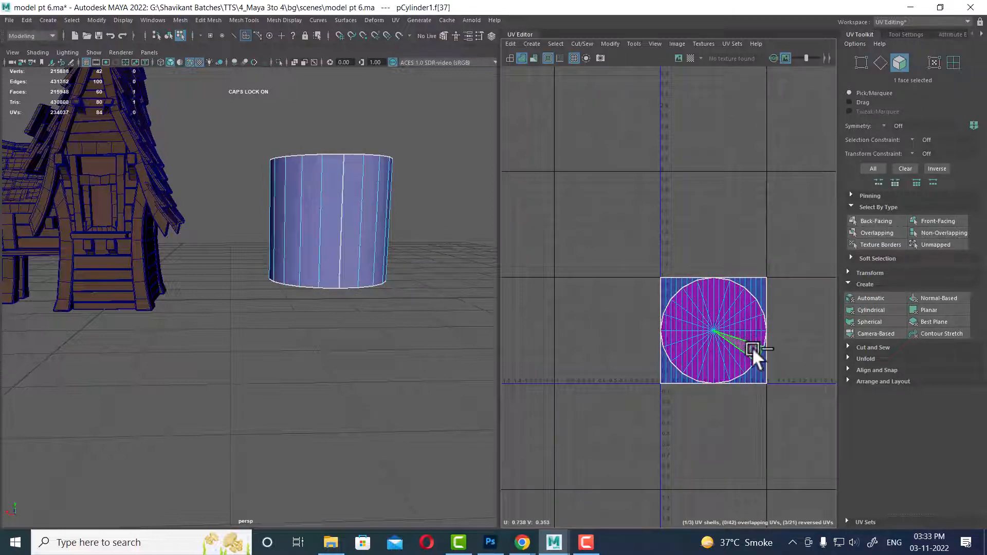
pyautogui.moveTo(638, 225); pyautogui.dragTo(805, 448)
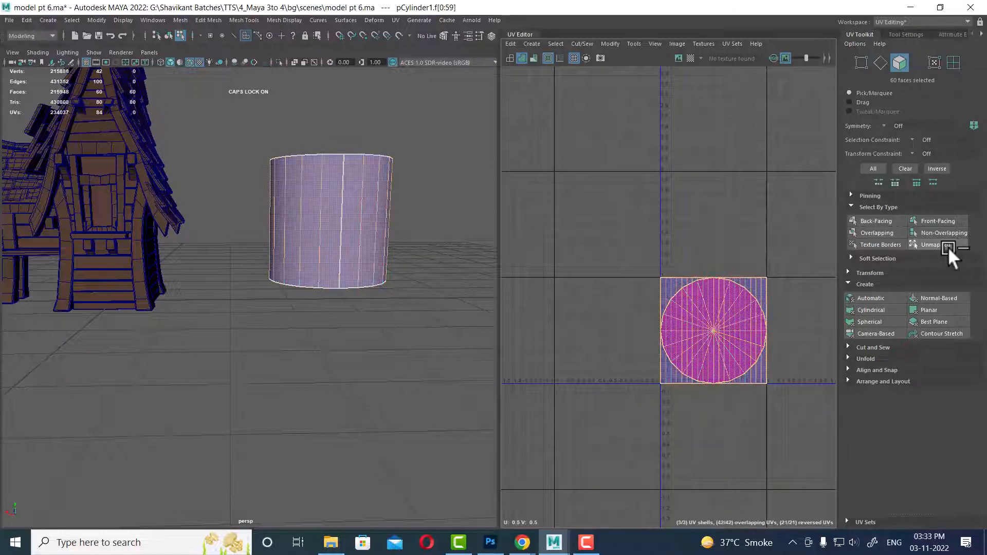
pyautogui.click(948, 230)
pyautogui.click(876, 232)
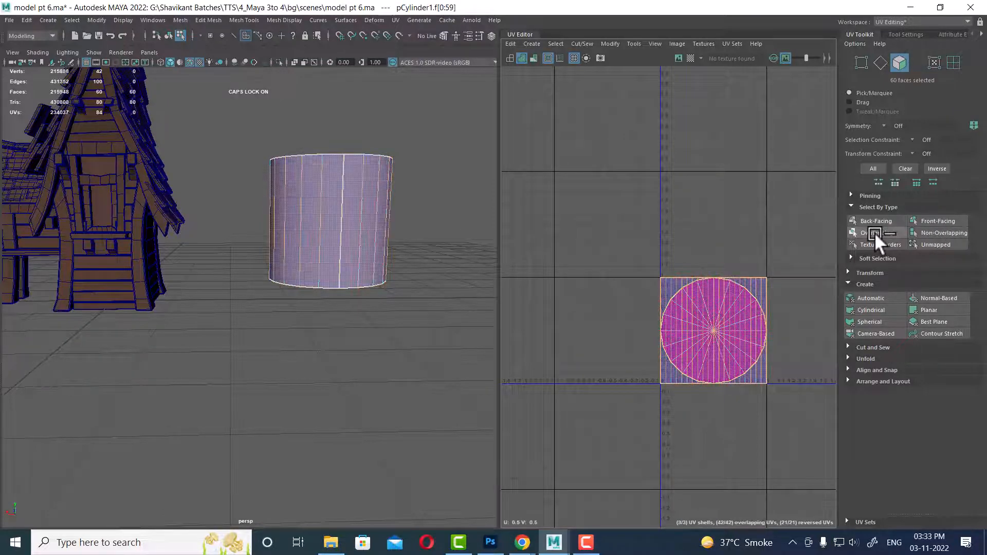
pyautogui.click(939, 240)
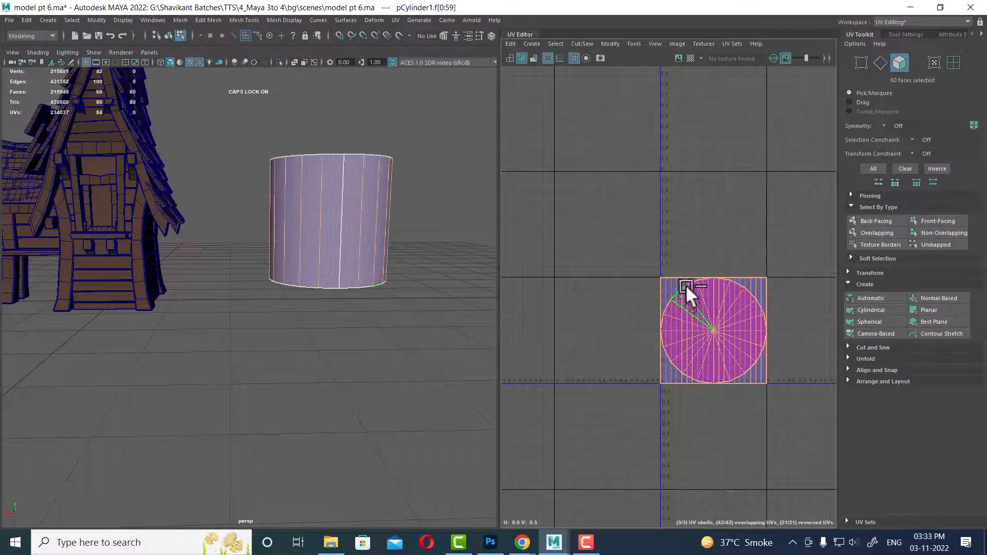
# Switch the cylinder's selection to all of its UVs and arrange the UV shells with Layout.
pyautogui.moveTo(687, 283); pyautogui.dragTo(746, 276, button='right')
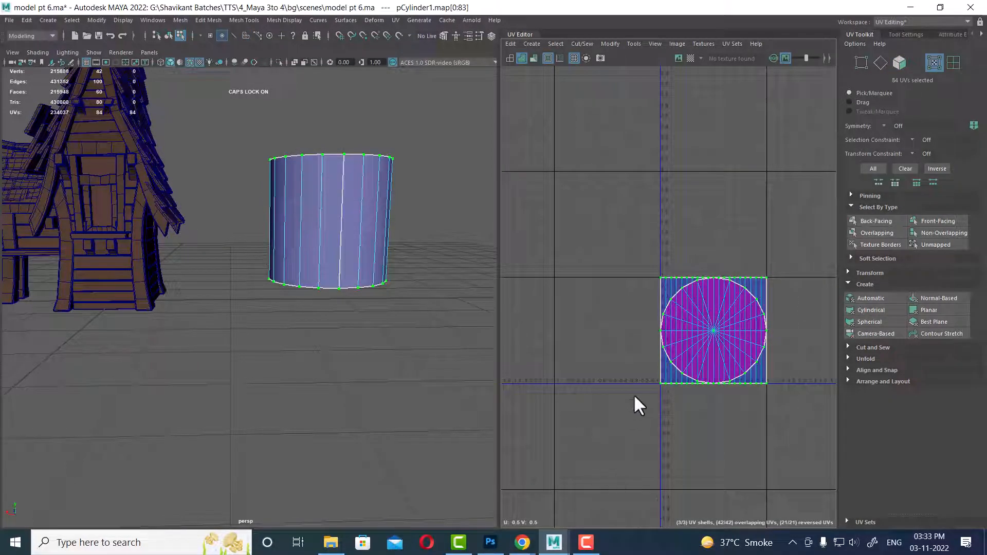
pyautogui.click(879, 349)
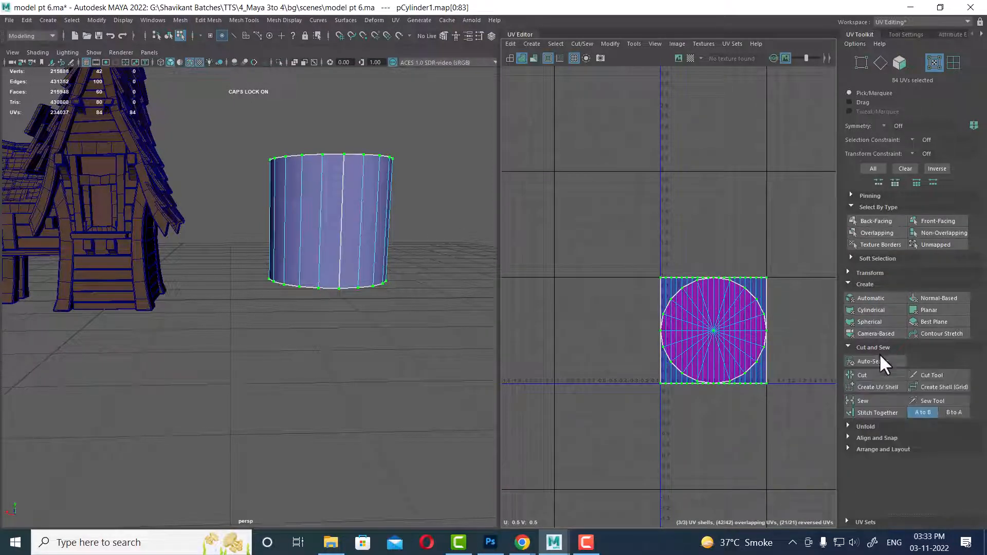
pyautogui.click(865, 426)
pyautogui.scroll(-1, 889, 488)
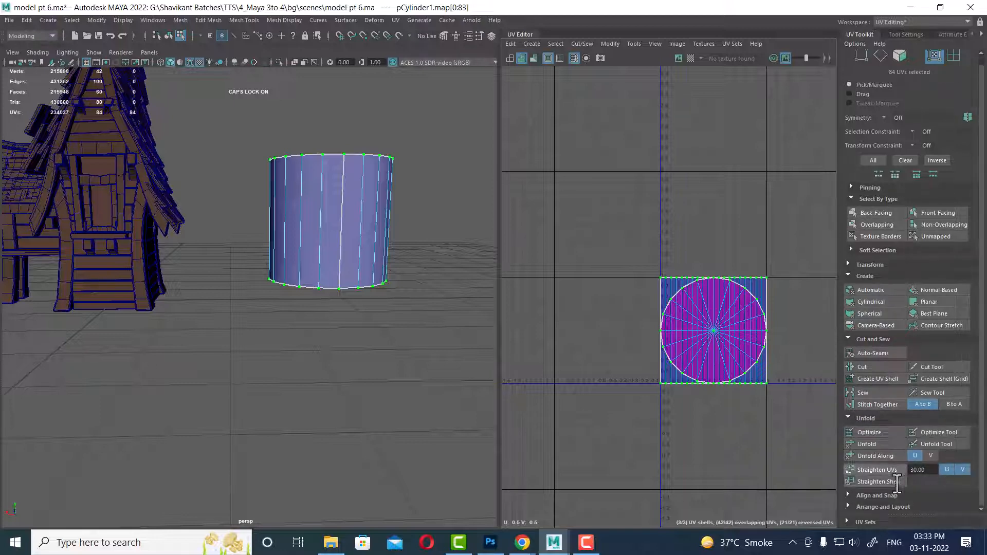
pyautogui.click(889, 507)
pyautogui.scroll(-5, 894, 493)
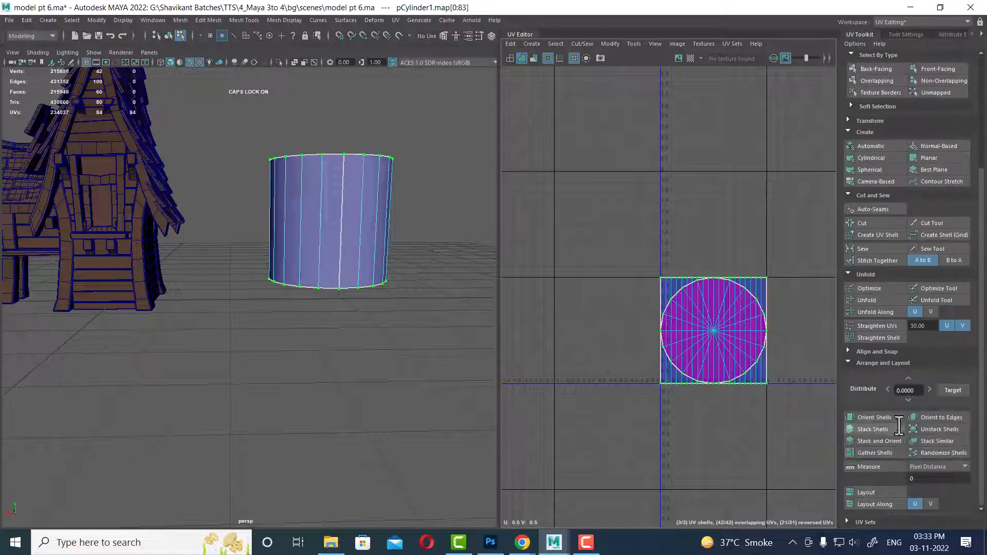
pyautogui.click(874, 492)
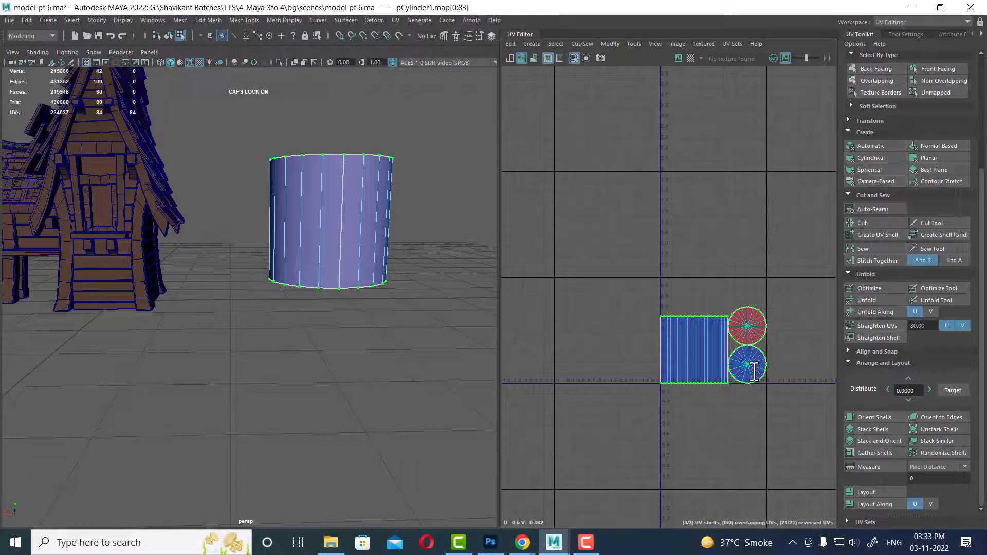
# Return the cylinder to object mode and compare its side and caps with the laid-out UV shells.
pyautogui.keyDown('alt'); pyautogui.moveTo(397, 232); pyautogui.dragTo(348, 225); pyautogui.keyUp('alt')
pyautogui.moveTo(348, 210); pyautogui.dragTo(433, 136, button='right')
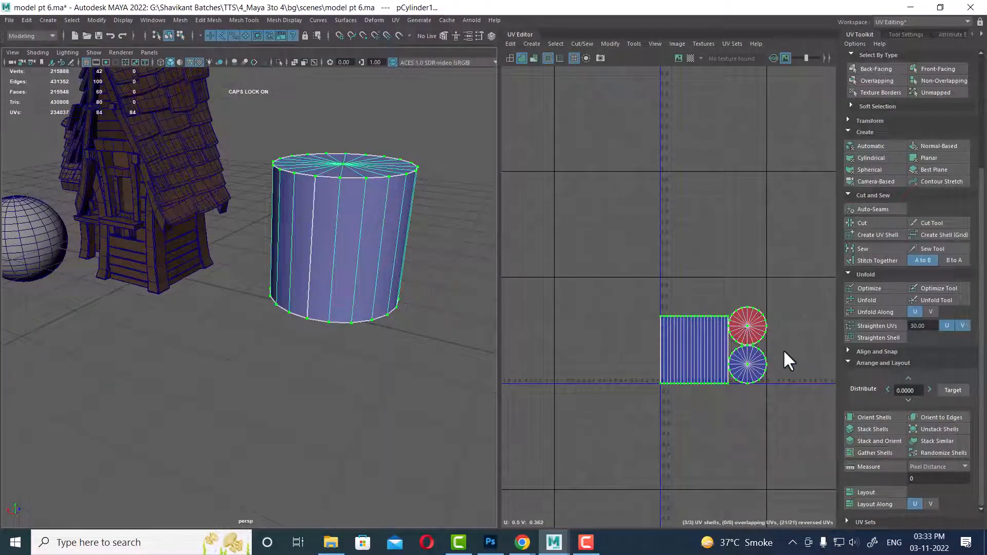
pyautogui.scroll(6, 787, 359)
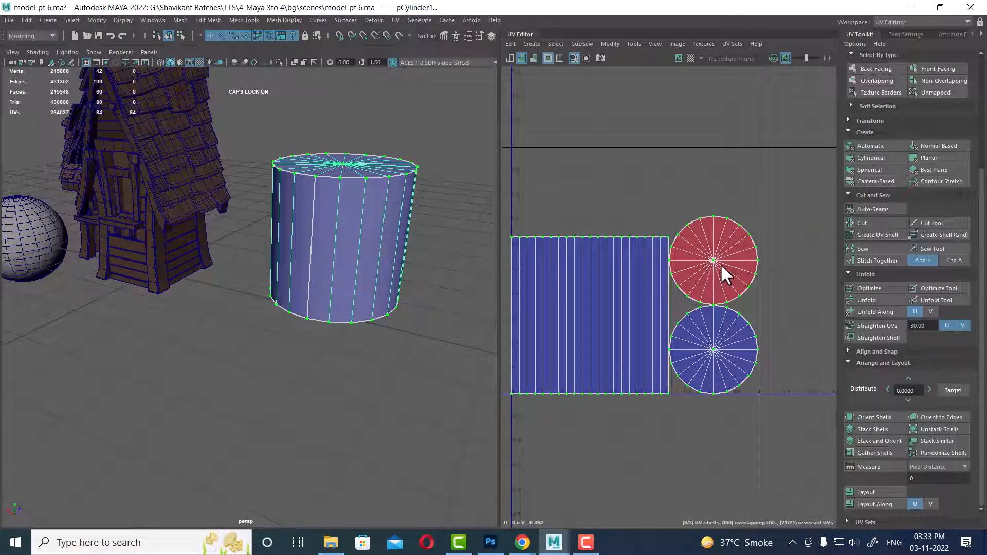
pyautogui.keyDown('alt'); pyautogui.moveTo(383, 234); pyautogui.dragTo(421, 153); pyautogui.keyUp('alt')
pyautogui.rightClick(320, 203)
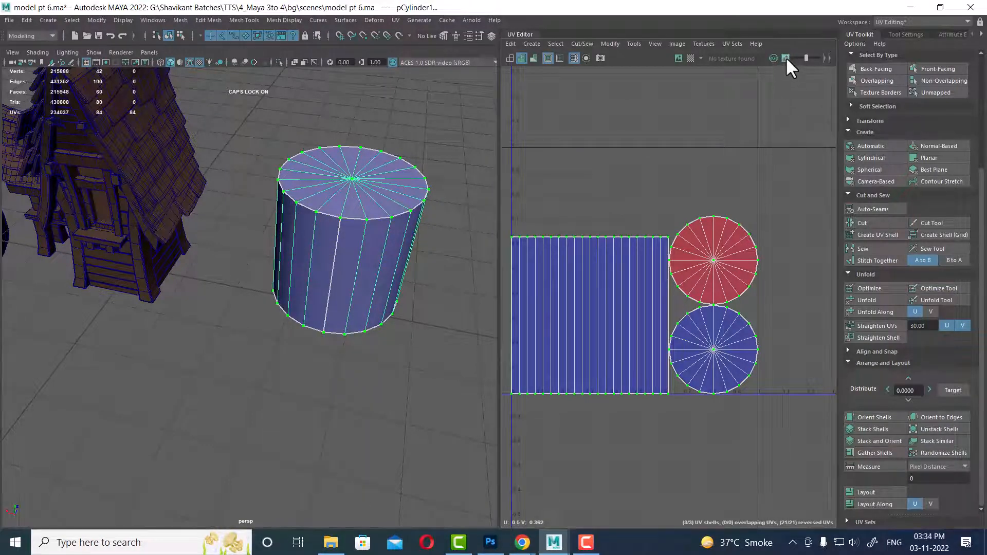
# Preview the UV distortion and shaded displays on the cylinder, leaving its UV shells in wireframe display.
pyautogui.click(531, 60)
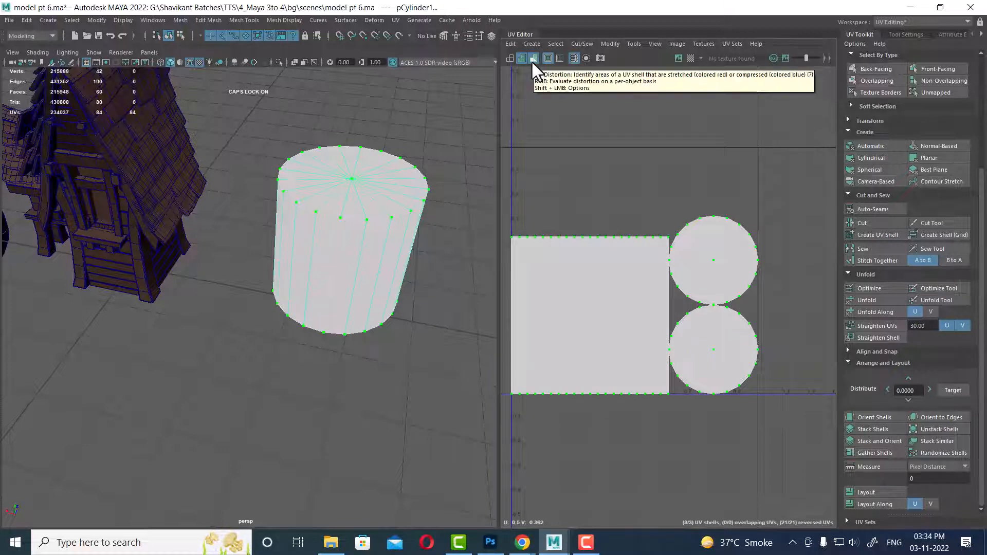
pyautogui.click(535, 60)
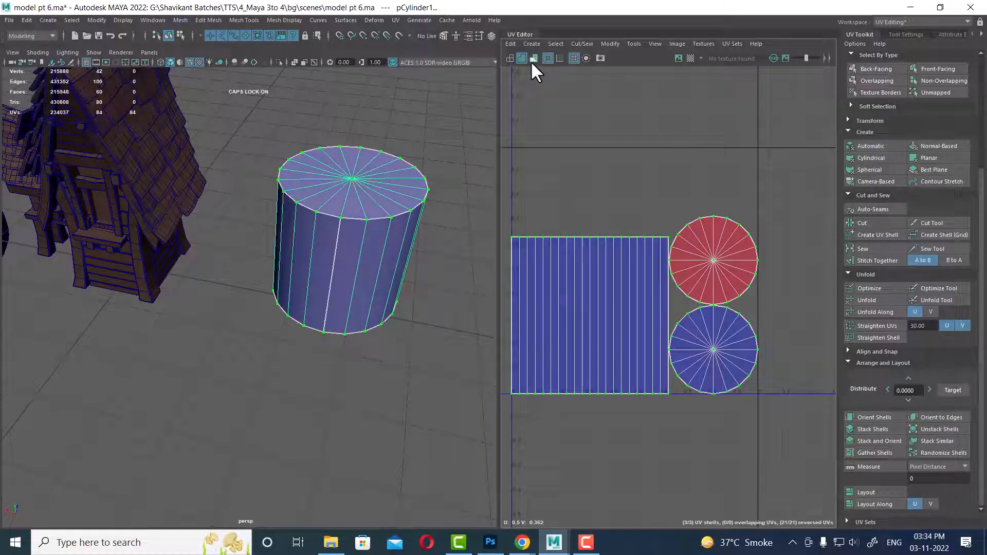
pyautogui.click(518, 58)
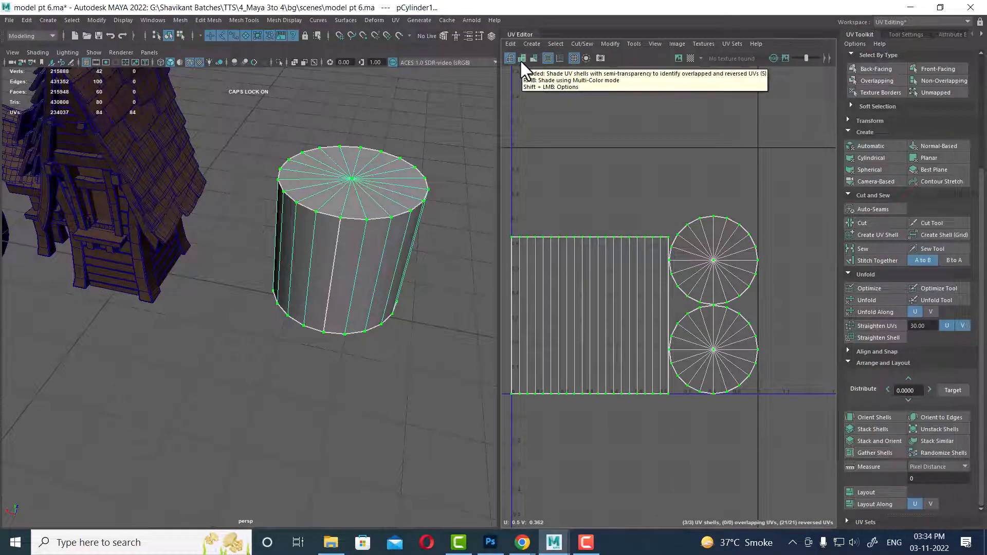
pyautogui.click(521, 61)
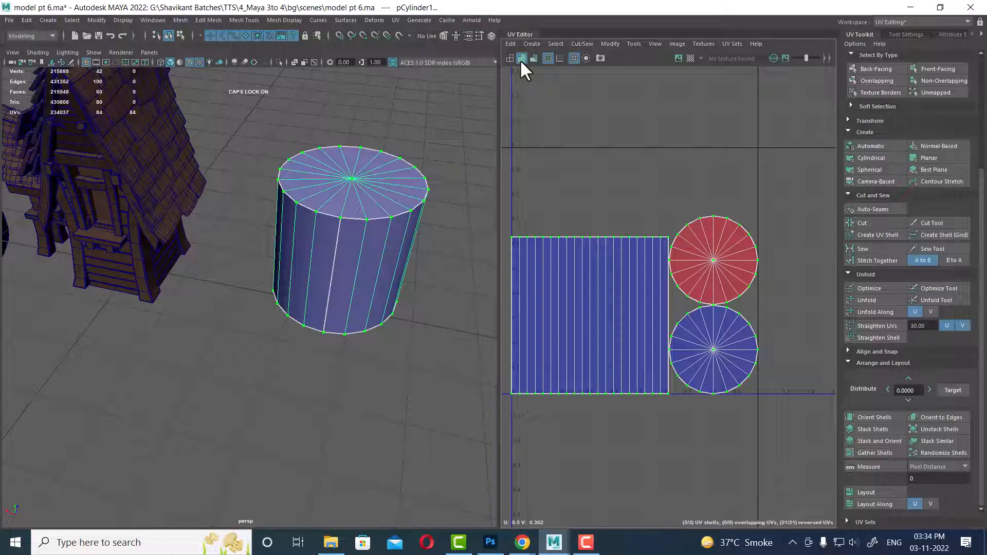
pyautogui.click(510, 57)
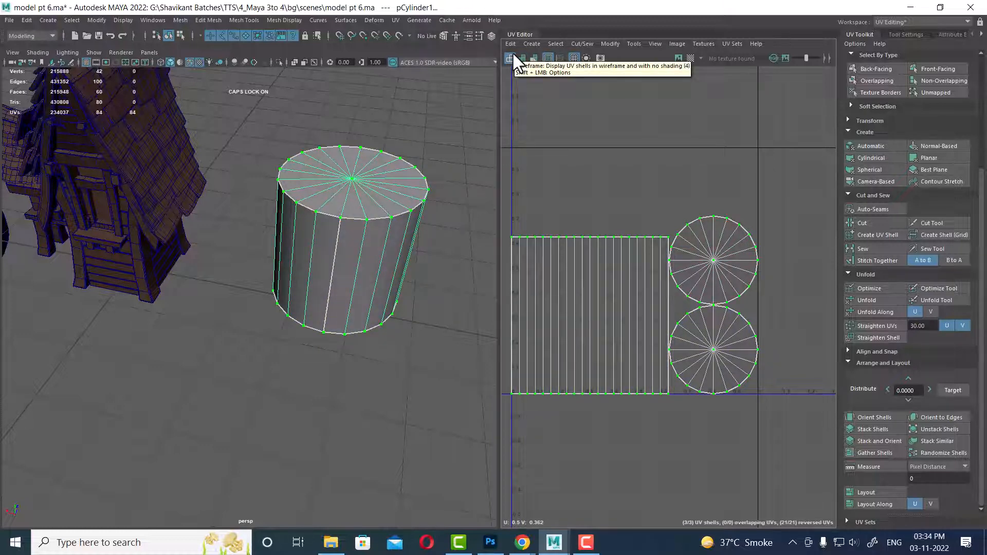
# Preview the UV Editor's checker map on the cylinder's side and top cap, and turn it off again.
pyautogui.keyDown('alt'); pyautogui.moveTo(478, 205); pyautogui.dragTo(334, 270); pyautogui.keyUp('alt')
pyautogui.click(690, 57)
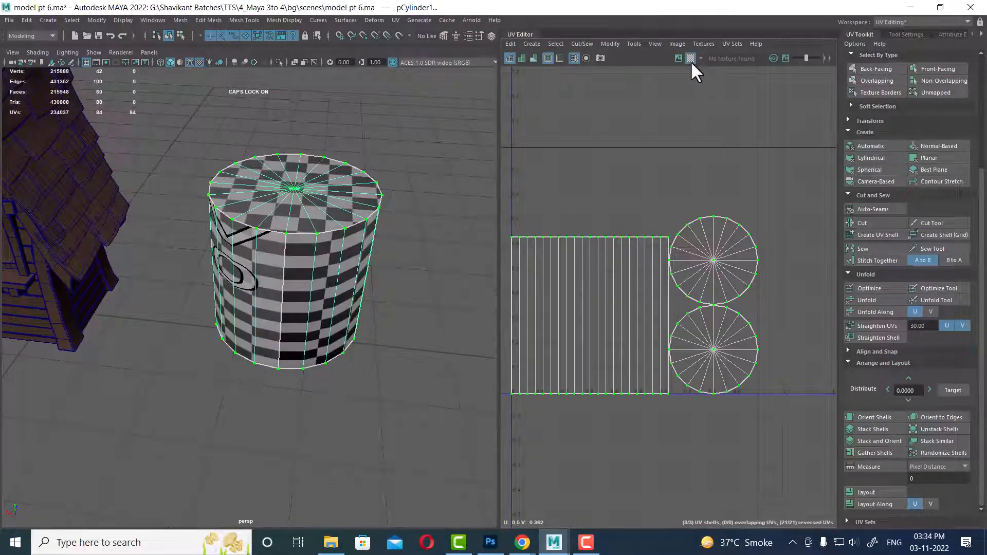
pyautogui.keyDown('alt'); pyautogui.moveTo(302, 312); pyautogui.dragTo(325, 292); pyautogui.keyUp('alt')
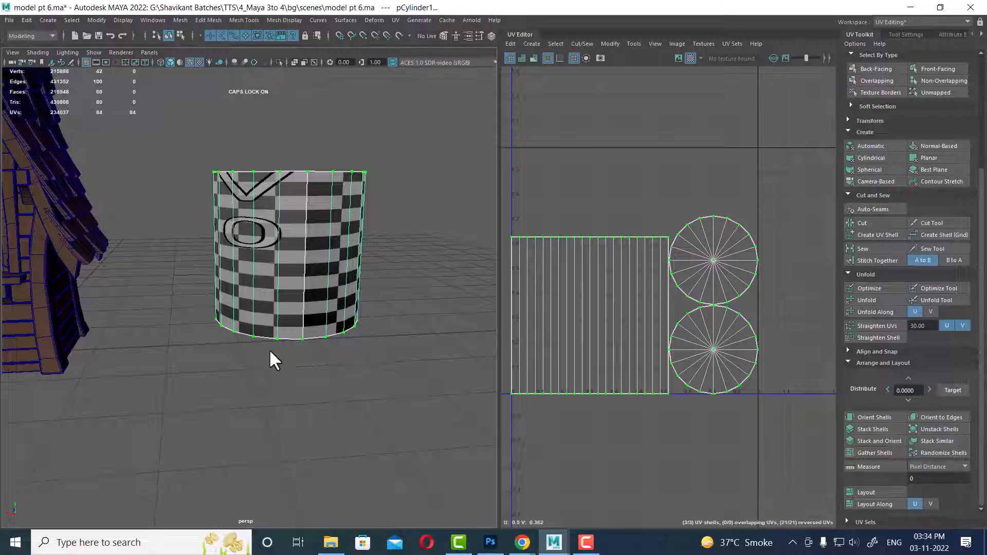
pyautogui.keyDown('alt'); pyautogui.moveTo(269, 348); pyautogui.dragTo(331, 249); pyautogui.keyUp('alt')
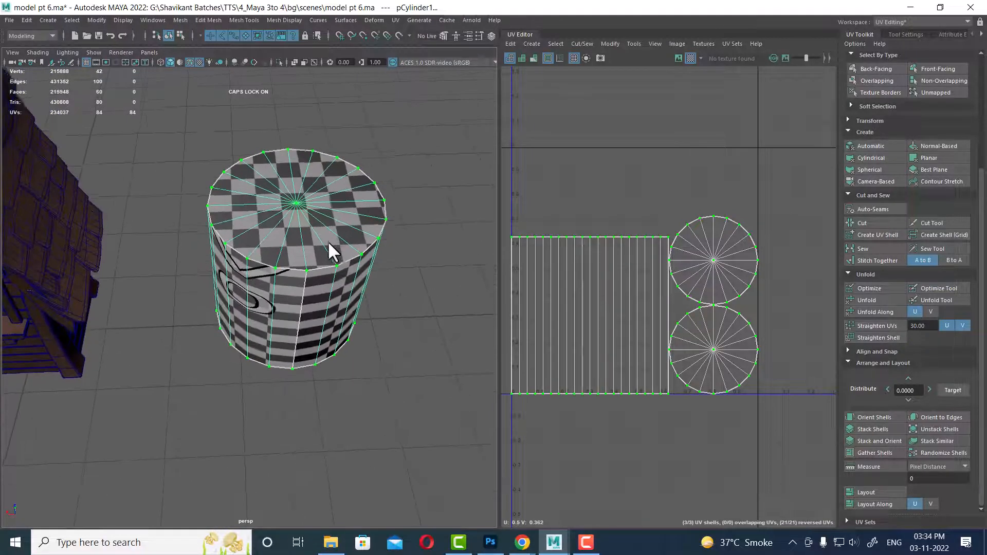
pyautogui.click(690, 57)
# Assign a new Lambert material to the cylinder and name it CHECKER.
pyautogui.moveTo(251, 219); pyautogui.dragTo(357, 468, button='right')
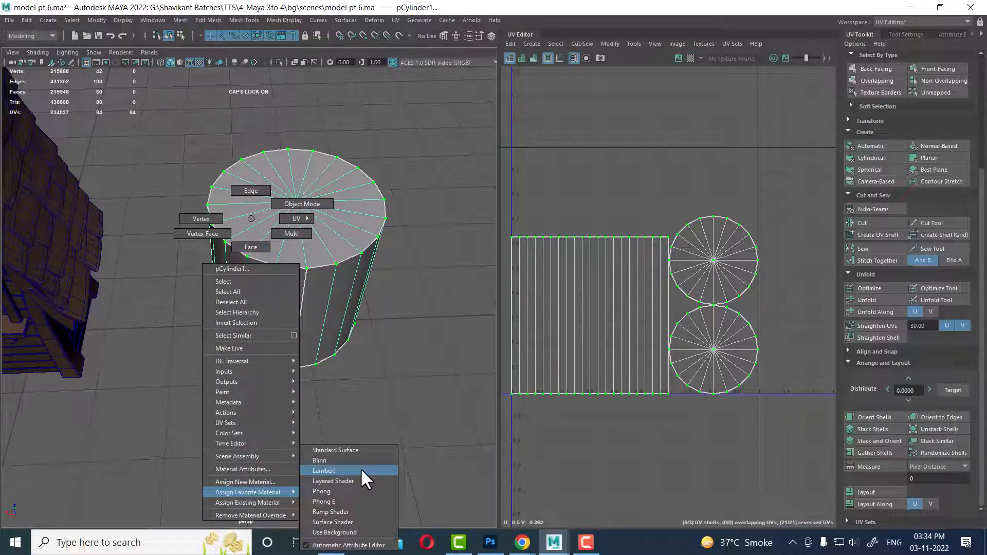
pyautogui.click(362, 470)
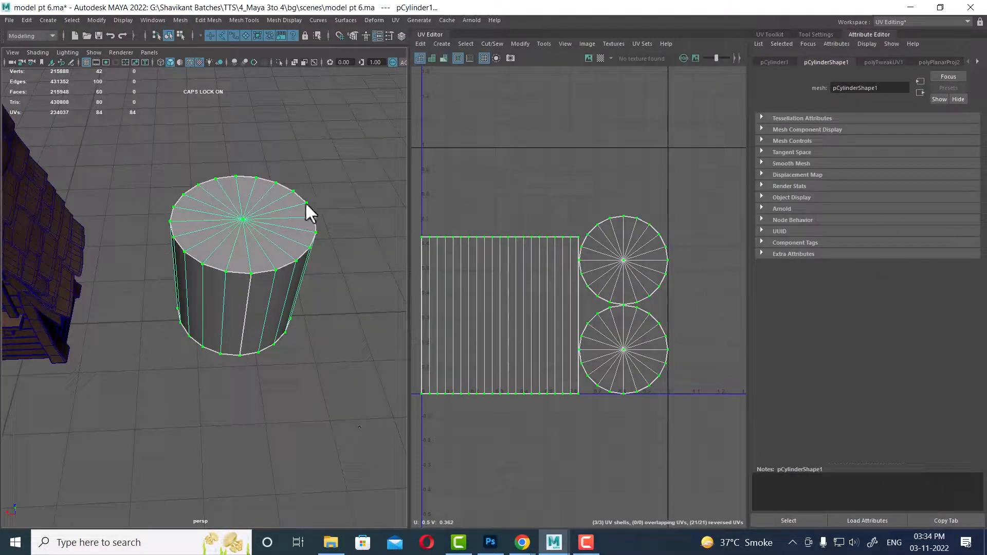
pyautogui.moveTo(306, 202); pyautogui.dragTo(304, 450, button='right')
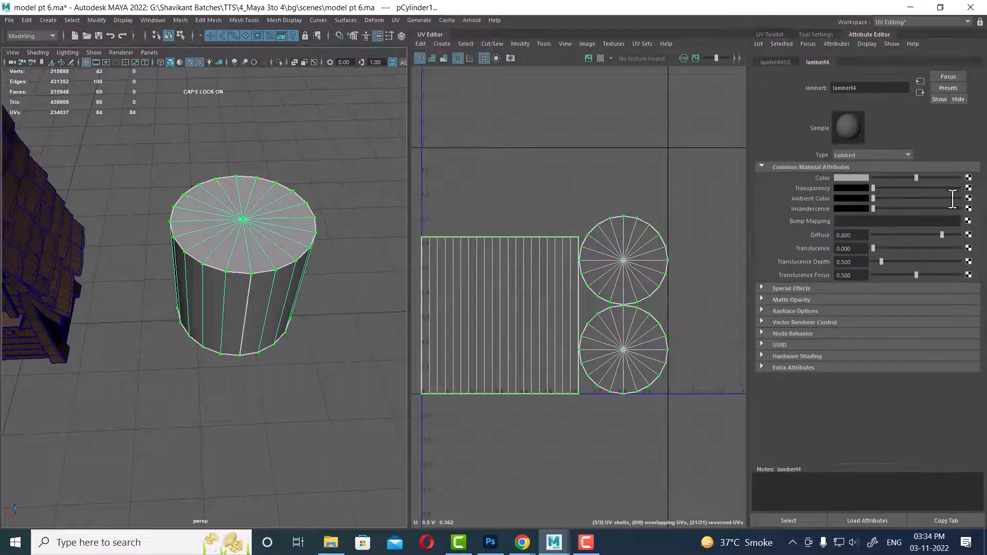
pyautogui.doubleClick(869, 88)
pyautogui.write('CHECKER')
pyautogui.press('Return')
# Connect a Checker texture to the CHECKER material's color and inspect the pattern on the cylinder's side.
pyautogui.click(968, 178)
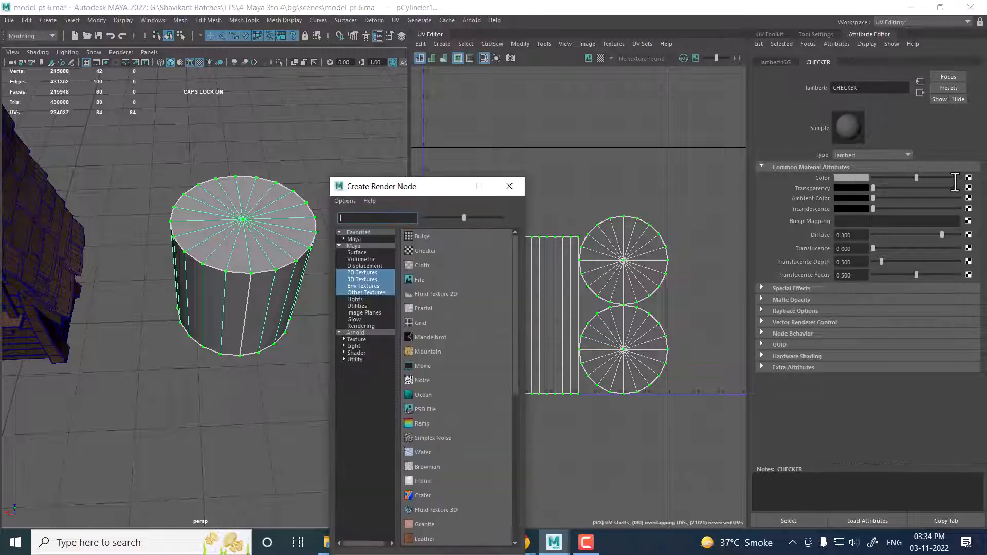
pyautogui.click(432, 253)
pyautogui.keyDown('alt'); pyautogui.moveTo(315, 286); pyautogui.dragTo(283, 275); pyautogui.keyUp('alt')
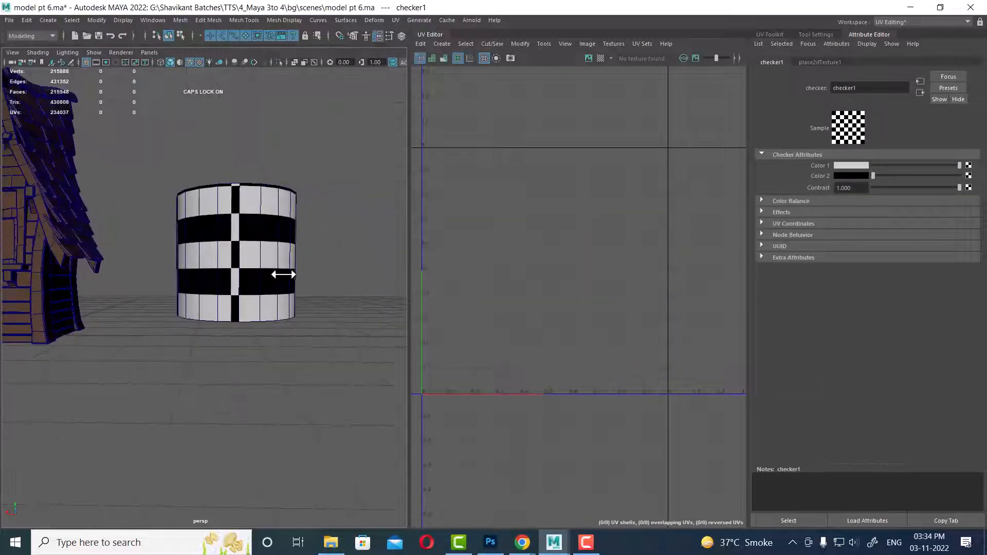
# Set the checker texture's Repeat UV to 10 in both directions in its 2D placement settings.
pyautogui.click(819, 62)
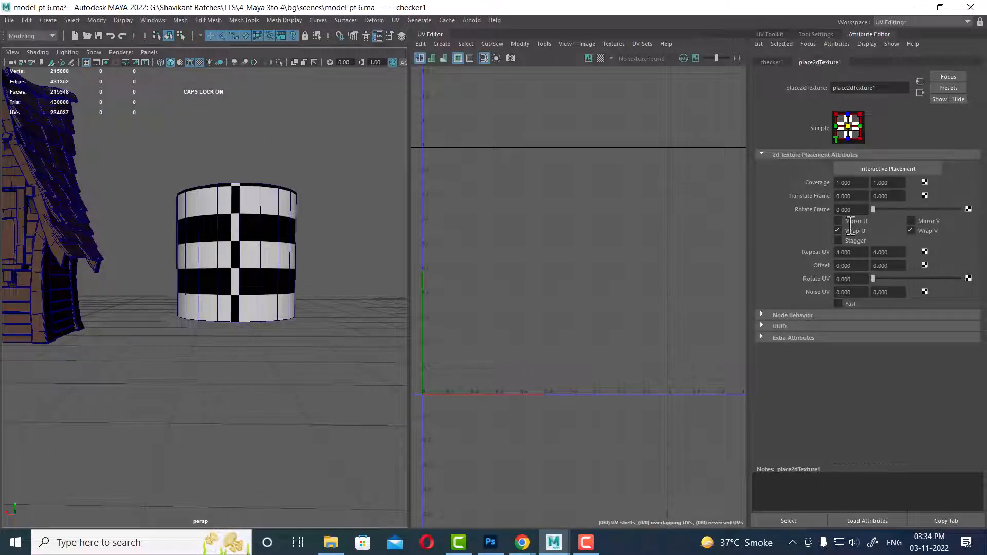
pyautogui.keyDown('alt'); pyautogui.moveTo(292, 309); pyautogui.dragTo(290, 317); pyautogui.keyUp('alt')
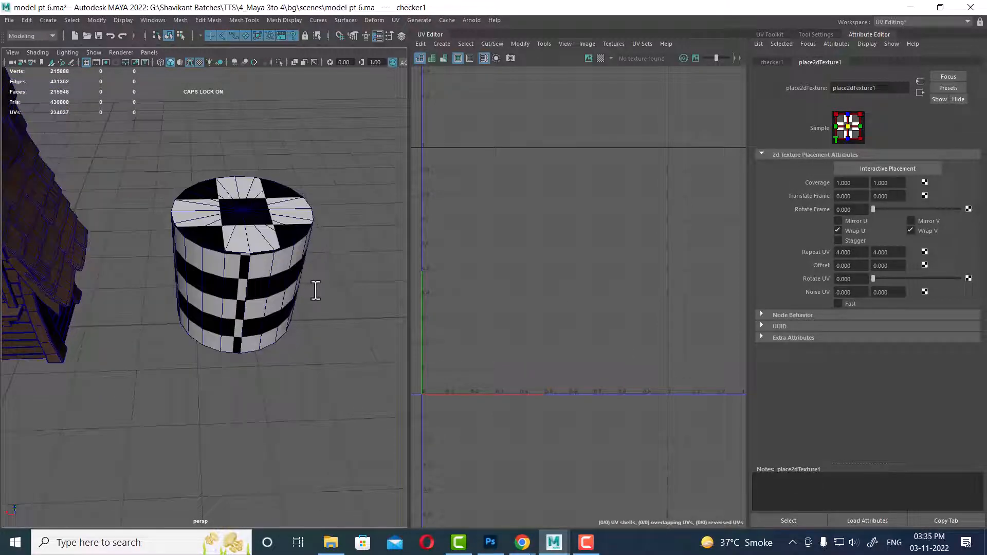
pyautogui.press('5')
pyautogui.press('6')
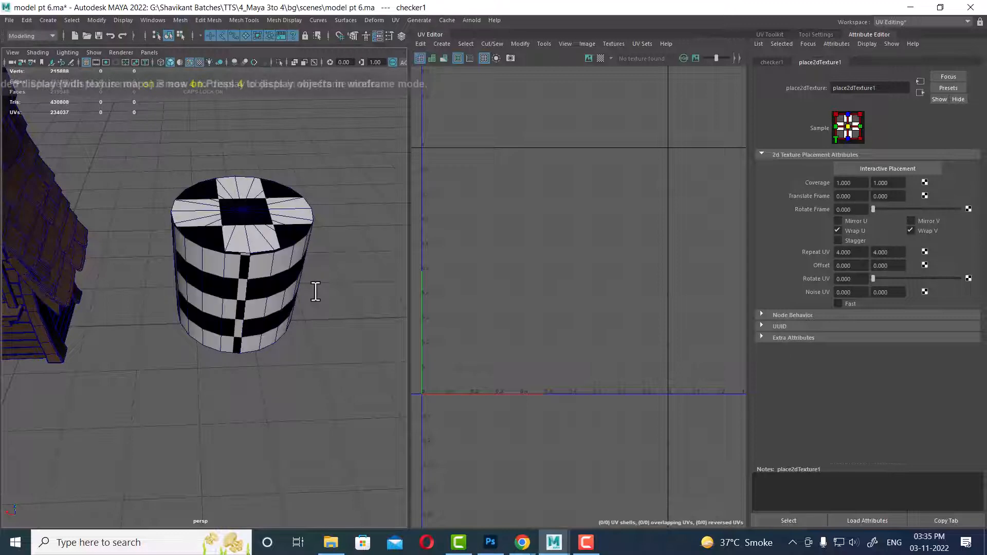
pyautogui.doubleClick(863, 254)
pyautogui.write('1')
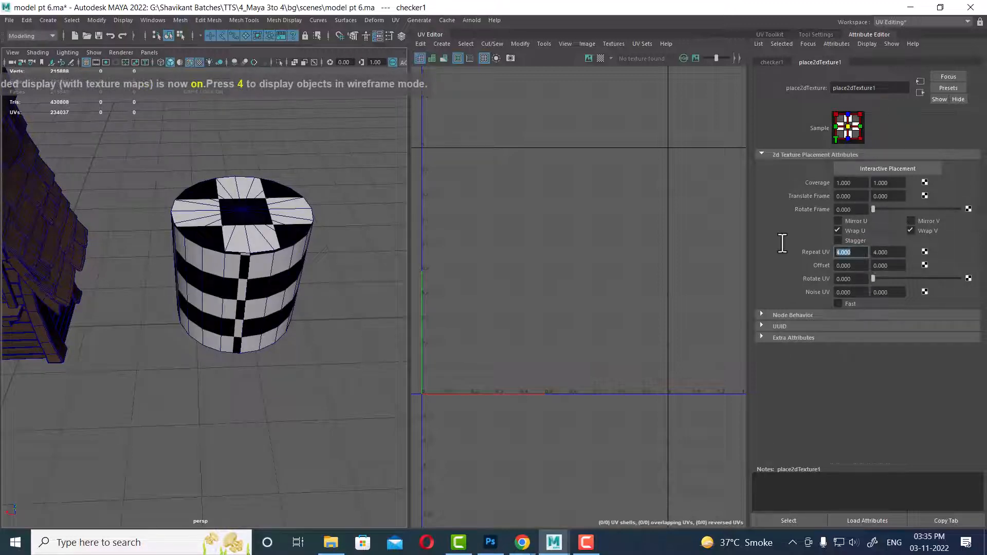
pyautogui.write('0')
pyautogui.press('Tab')
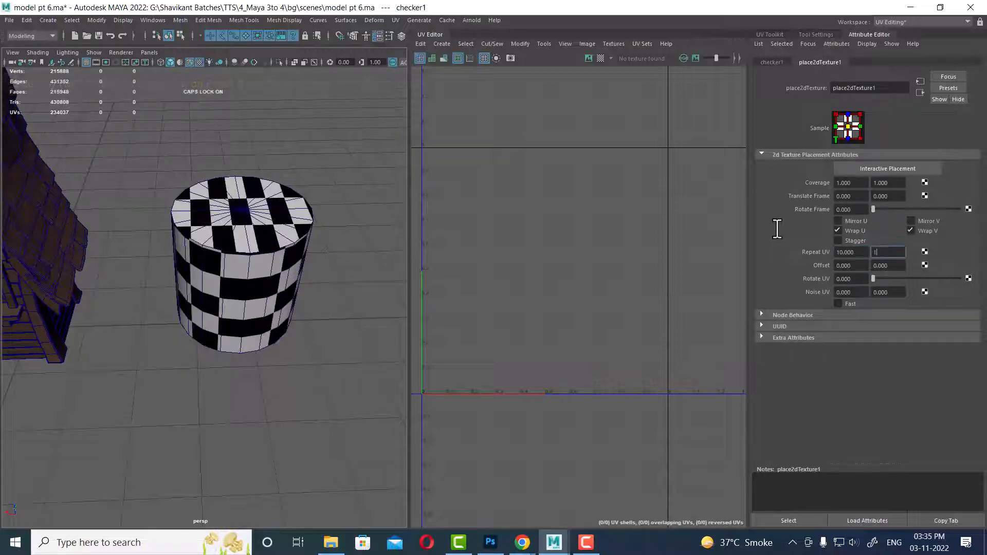
pyautogui.write('10')
pyautogui.press('Return')
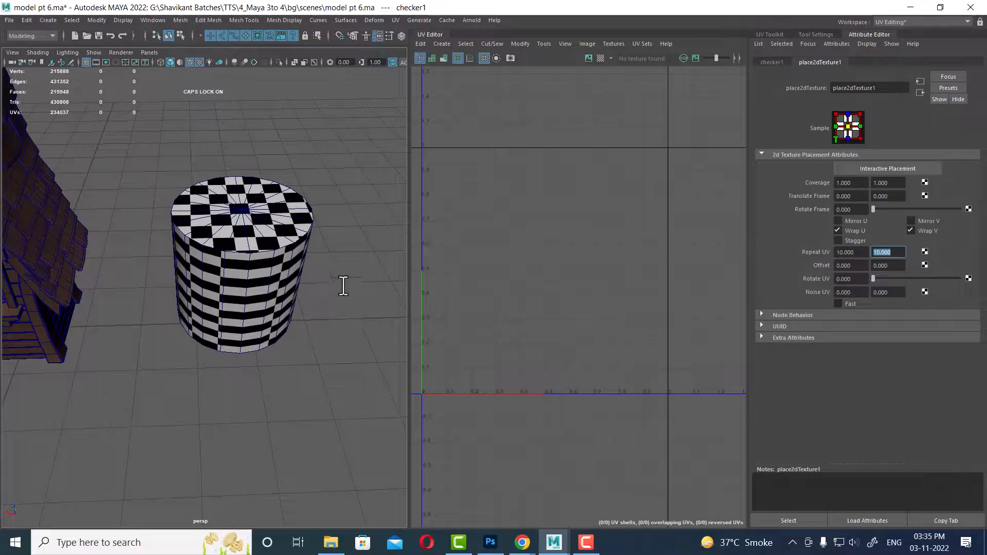
# Duplicate the checkered cylinder and move the copy clear of the original.
pyautogui.keyDown('alt'); pyautogui.moveTo(341, 286); pyautogui.dragTo(279, 341); pyautogui.keyUp('alt')
pyautogui.click(232, 311)
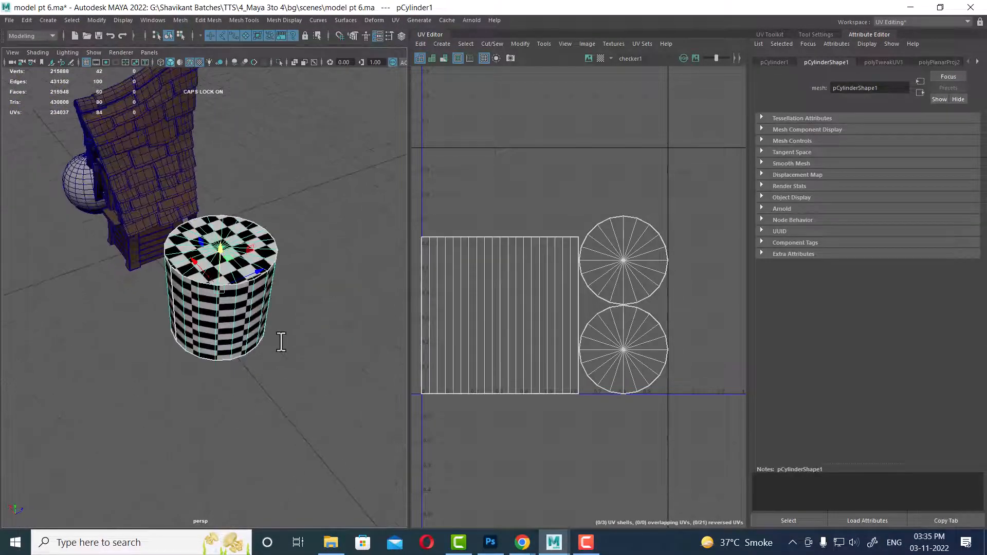
pyautogui.hotkey('ctrl', 'd')
pyautogui.keyDown('alt'); pyautogui.moveTo(233, 310); pyautogui.dragTo(259, 308); pyautogui.keyUp('alt')
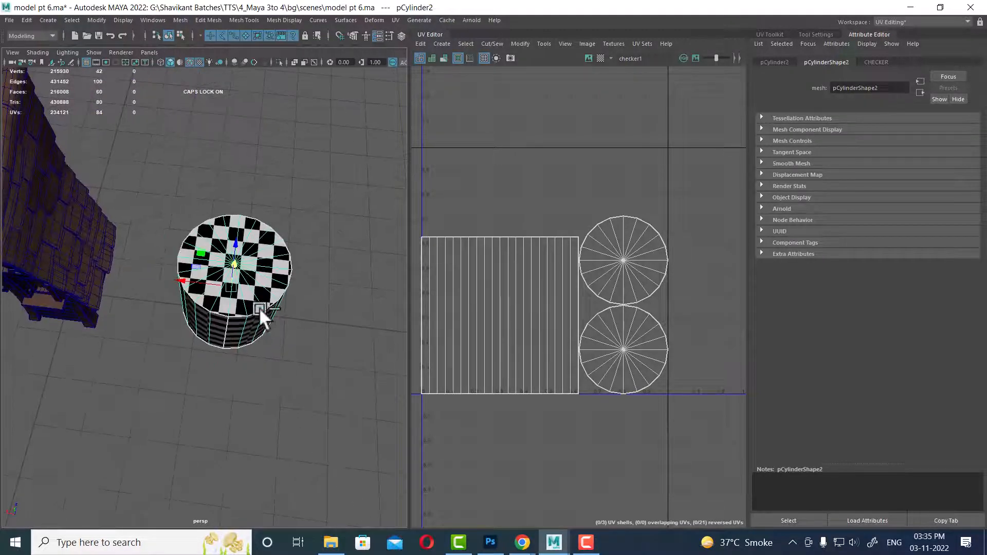
pyautogui.moveTo(192, 282); pyautogui.dragTo(310, 252)
# Assign a new Lambert material to the duplicated cylinder and name it COLOR_CHECKER.
pyautogui.moveTo(310, 248); pyautogui.dragTo(422, 471, button='right')
pyautogui.doubleClick(863, 88)
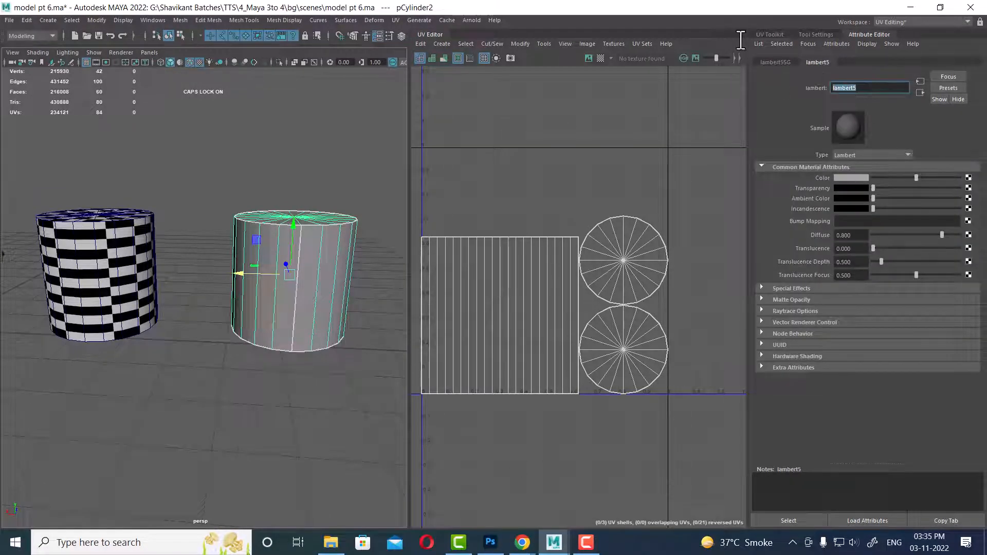
pyautogui.write('COLOR_CHECKER')
pyautogui.press('Return')
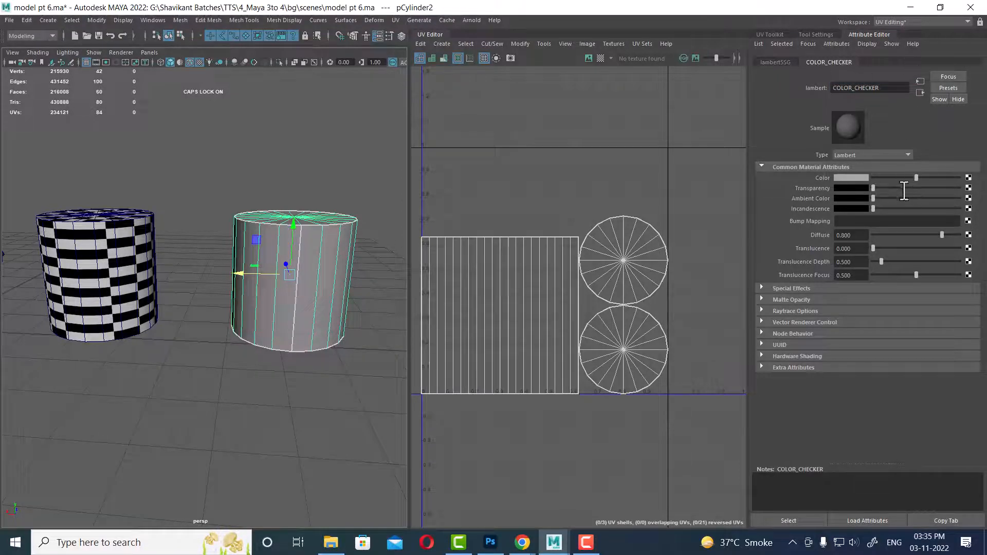
# Connect a File texture to the COLOR_CHECKER material's color and start browsing for its image.
pyautogui.click(968, 178)
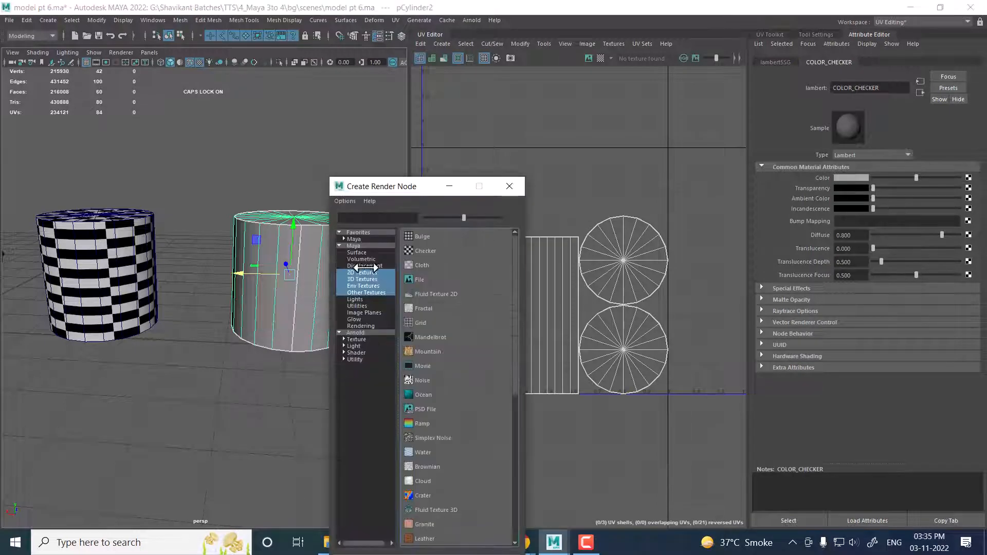
pyautogui.click(418, 279)
pyautogui.click(971, 205)
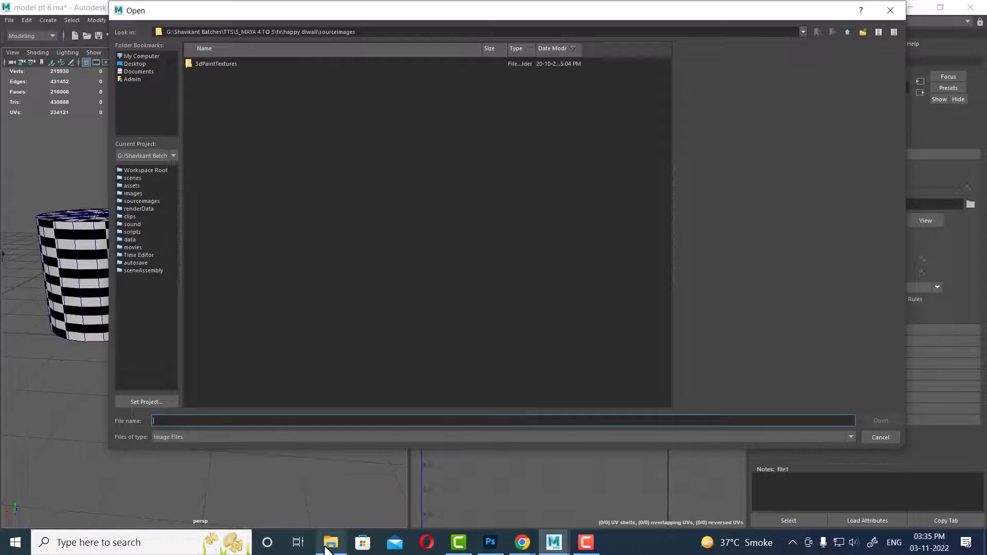
# Switch to File Explorer, copy the path of the bg\scenes folder and preview checker.jpg there.
pyautogui.click(330, 543)
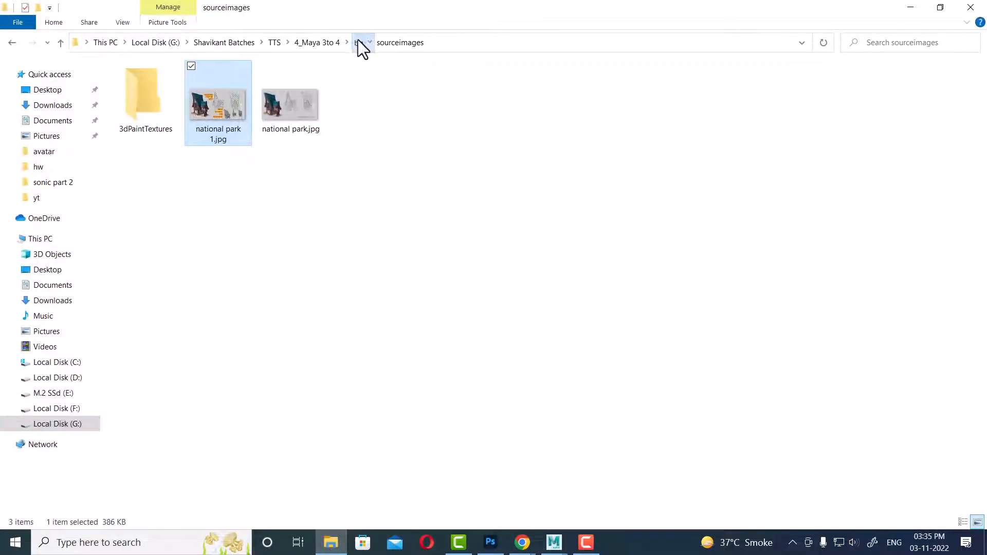
pyautogui.click(358, 42)
pyautogui.doubleClick(773, 288)
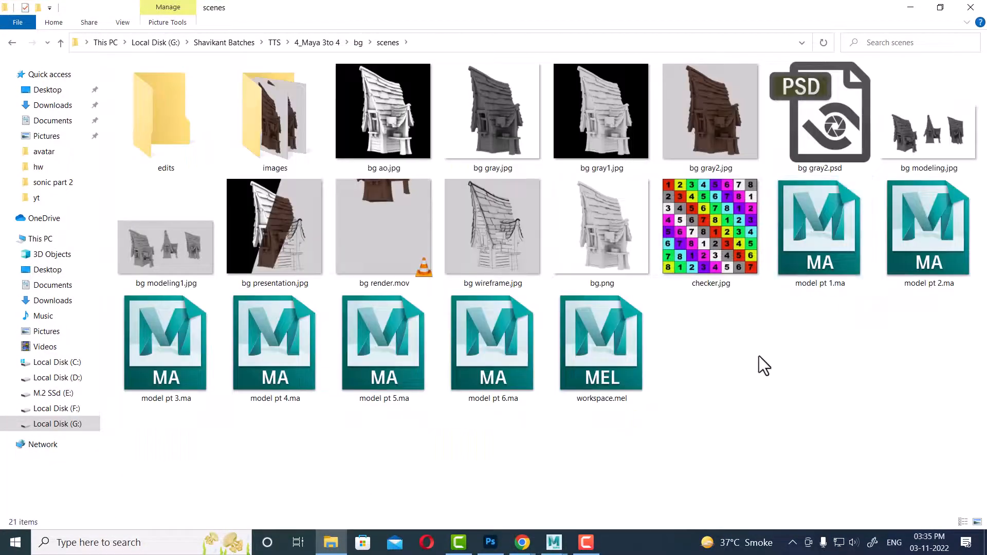
pyautogui.click(438, 42)
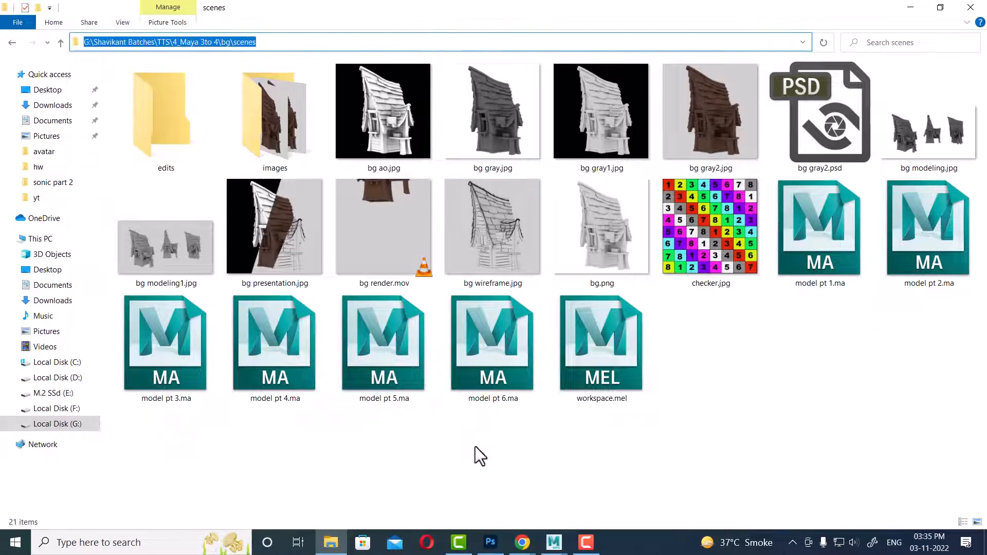
pyautogui.doubleClick(700, 229)
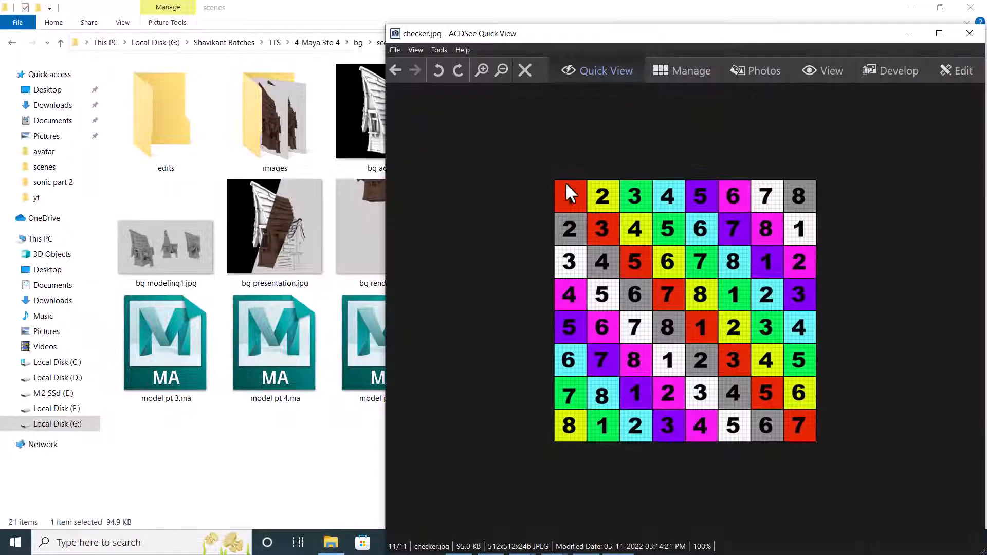
pyautogui.click(911, 33)
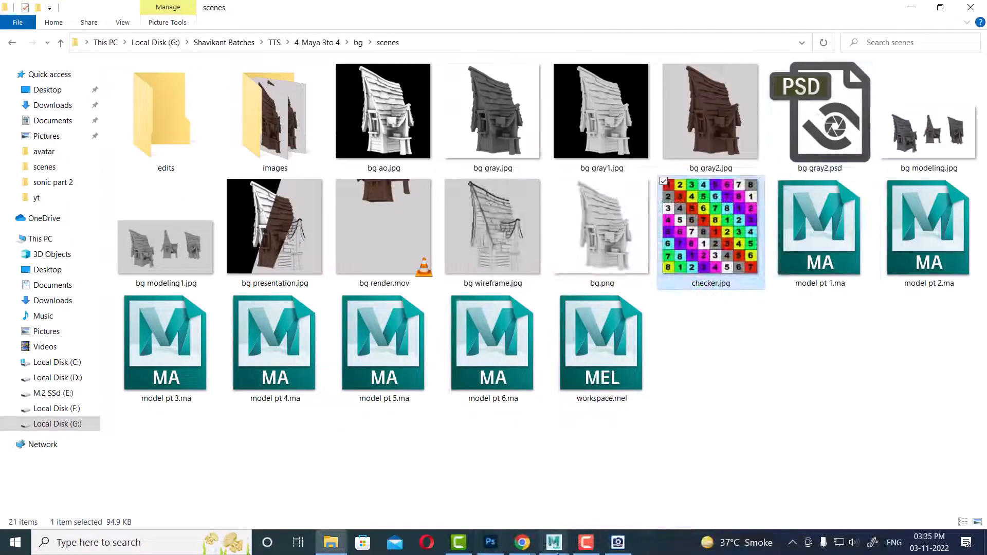
# Switch back to the Maya window with the open file browser and go to the copied bg\scenes path.
pyautogui.click(522, 543)
pyautogui.moveTo(554, 542)
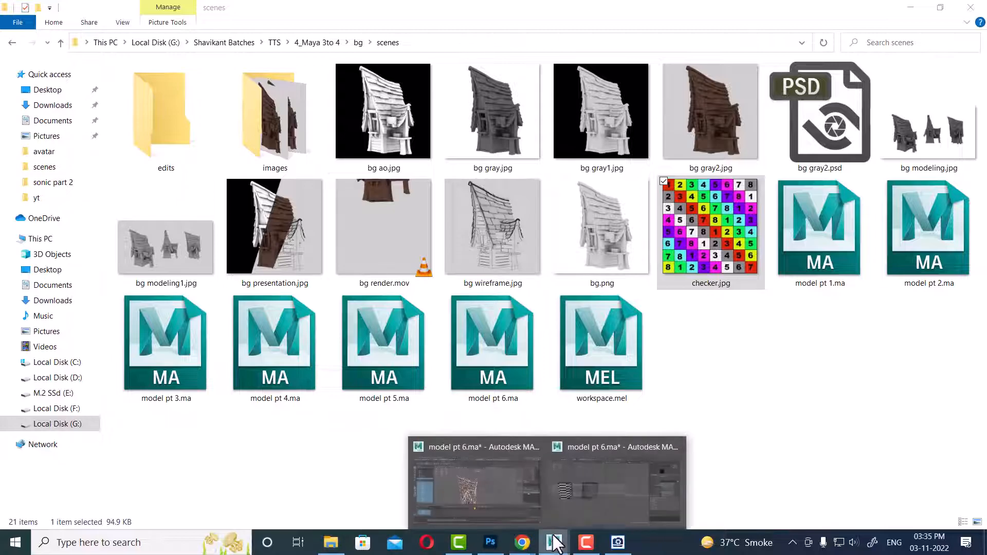
pyautogui.moveTo(600, 483)
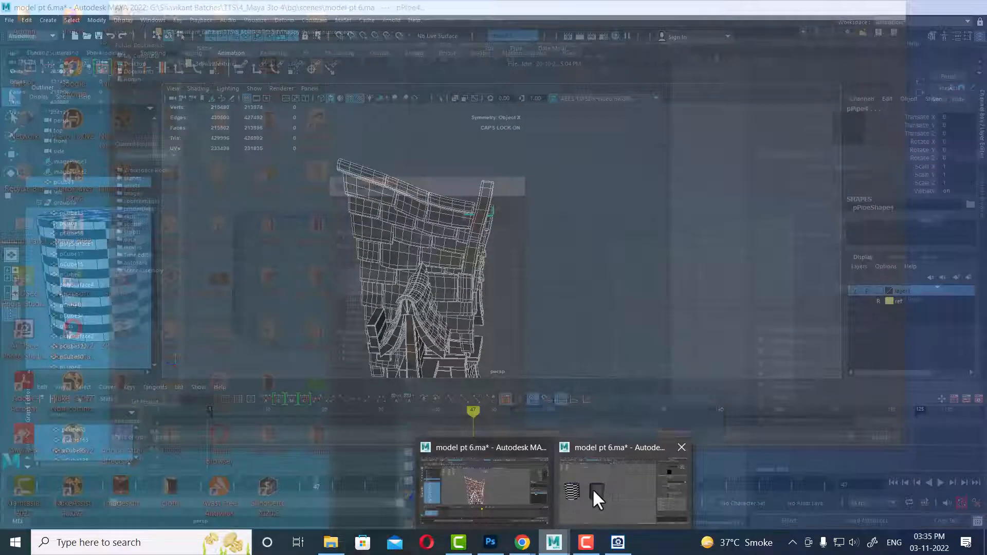
pyautogui.moveTo(521, 492)
pyautogui.click(581, 491)
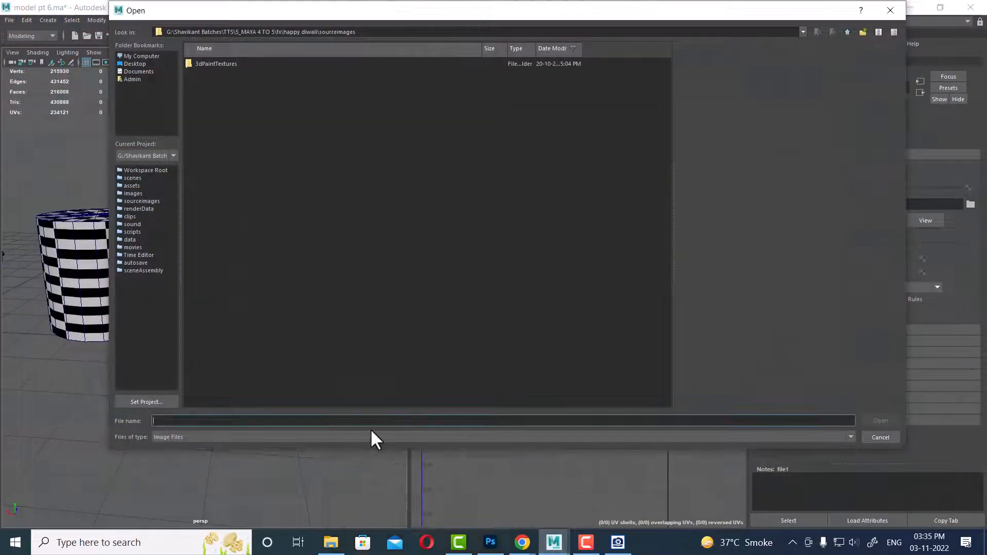
pyautogui.press('Return')
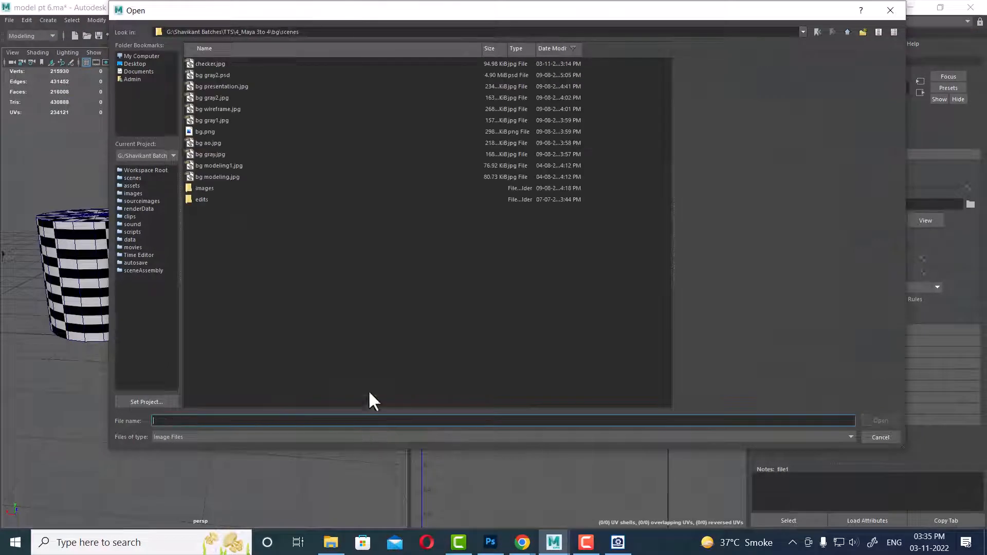
# Load checker.jpg from the bg\scenes folder as the File texture's image.
pyautogui.click(227, 177)
pyautogui.press('Up')
pyautogui.press('Up')
pyautogui.press('Up')
pyautogui.press('Up')
pyautogui.press('Up')
pyautogui.press('Up')
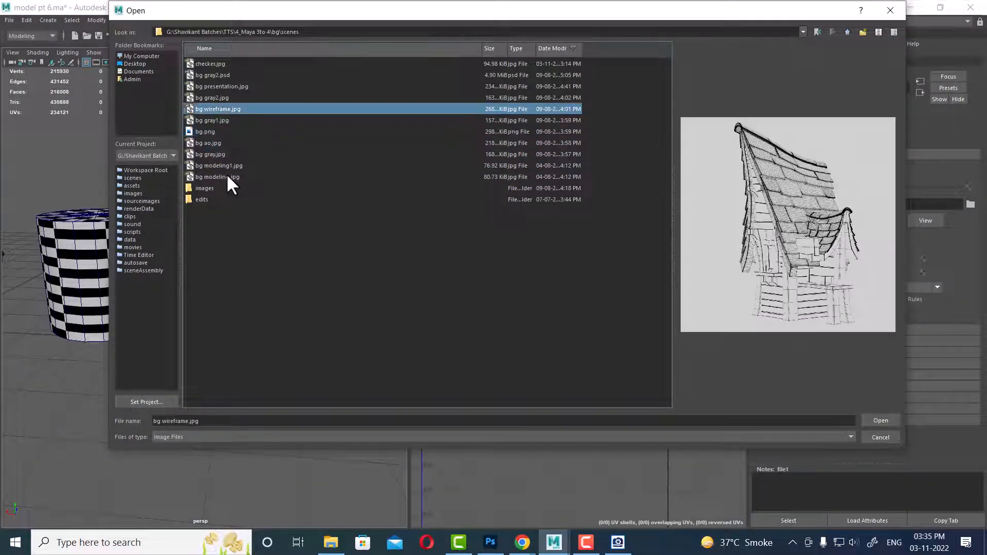
pyautogui.press('Up')
pyautogui.press('Up')
pyautogui.press('Up')
pyautogui.press('Up')
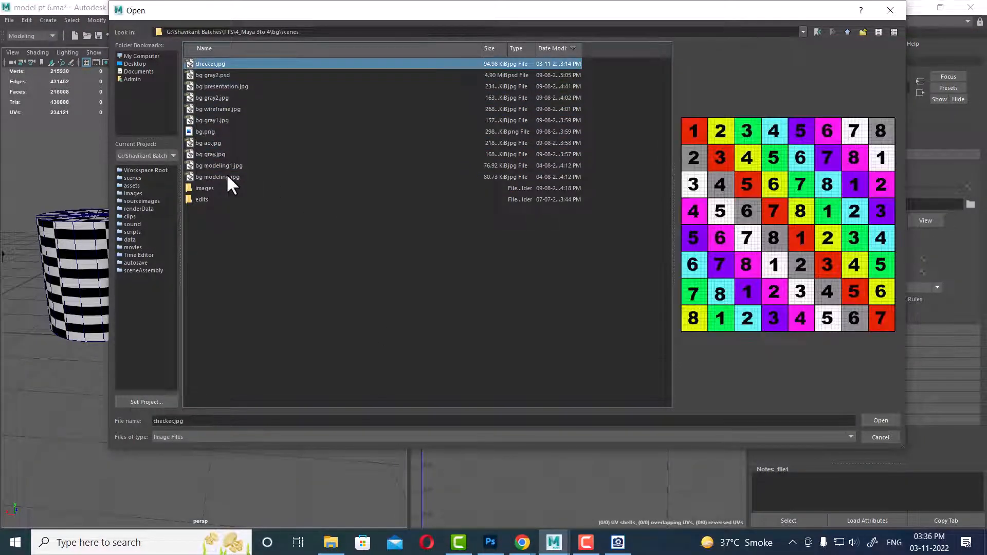
pyautogui.press('Return')
# Examine the numbered color checker on the duplicated cylinder's side, top cap and bottom cap for stretching and mirrored numbers.
pyautogui.keyDown('alt'); pyautogui.moveTo(185, 384); pyautogui.dragTo(273, 260); pyautogui.keyUp('alt')
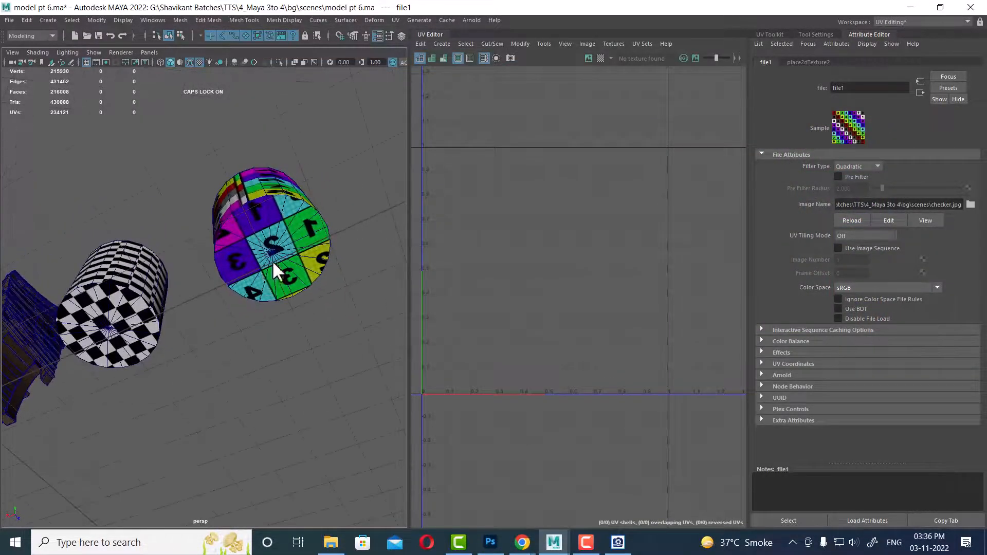
pyautogui.keyDown('alt'); pyautogui.moveTo(272, 260); pyautogui.dragTo(320, 285, button='right'); pyautogui.keyUp('alt')
pyautogui.keyDown('alt'); pyautogui.moveTo(319, 285); pyautogui.dragTo(278, 298, button='middle'); pyautogui.keyUp('alt')
pyautogui.keyDown('alt'); pyautogui.moveTo(277, 299); pyautogui.dragTo(304, 263); pyautogui.keyUp('alt')
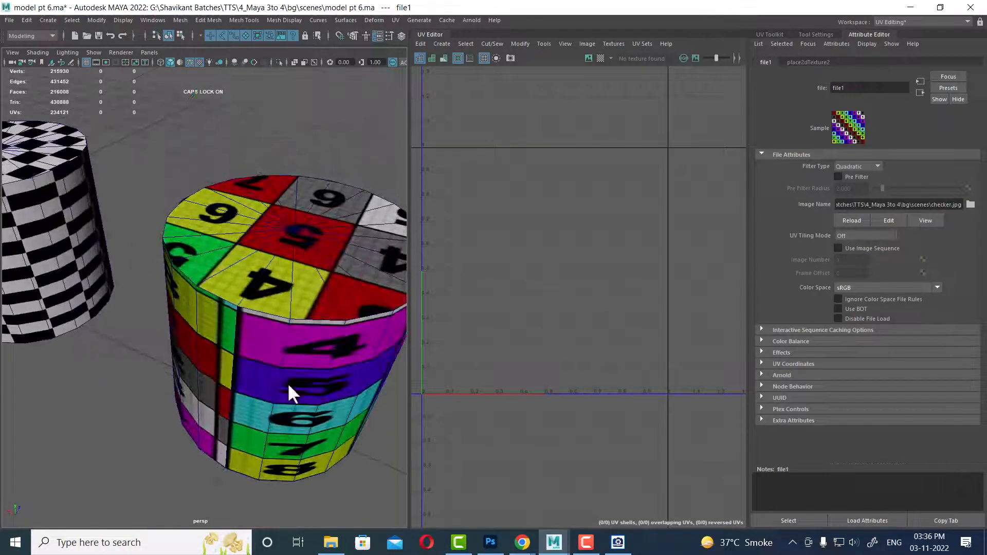
pyautogui.keyDown('alt'); pyautogui.moveTo(288, 382); pyautogui.dragTo(285, 292); pyautogui.keyUp('alt')
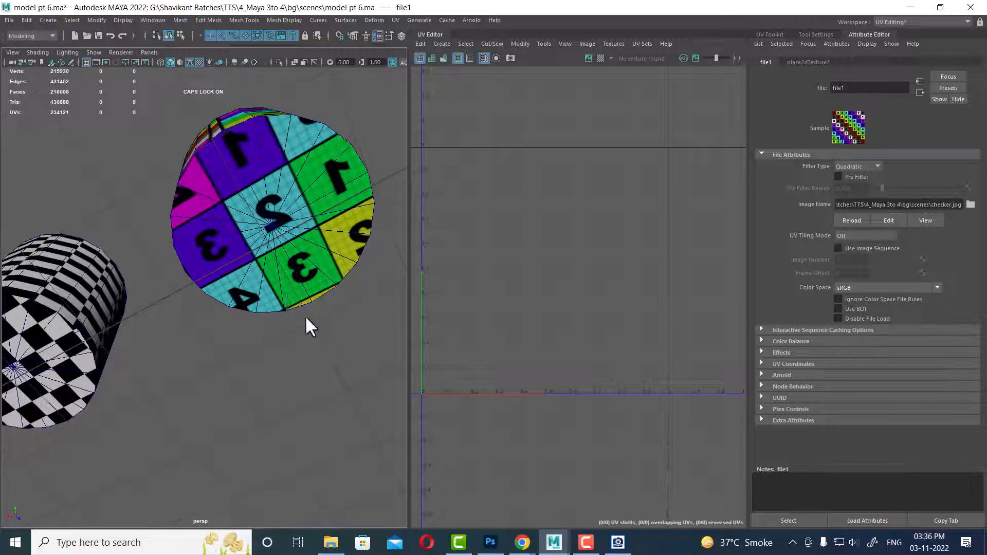
pyautogui.keyDown('alt'); pyautogui.moveTo(304, 315); pyautogui.dragTo(293, 370); pyautogui.keyUp('alt')
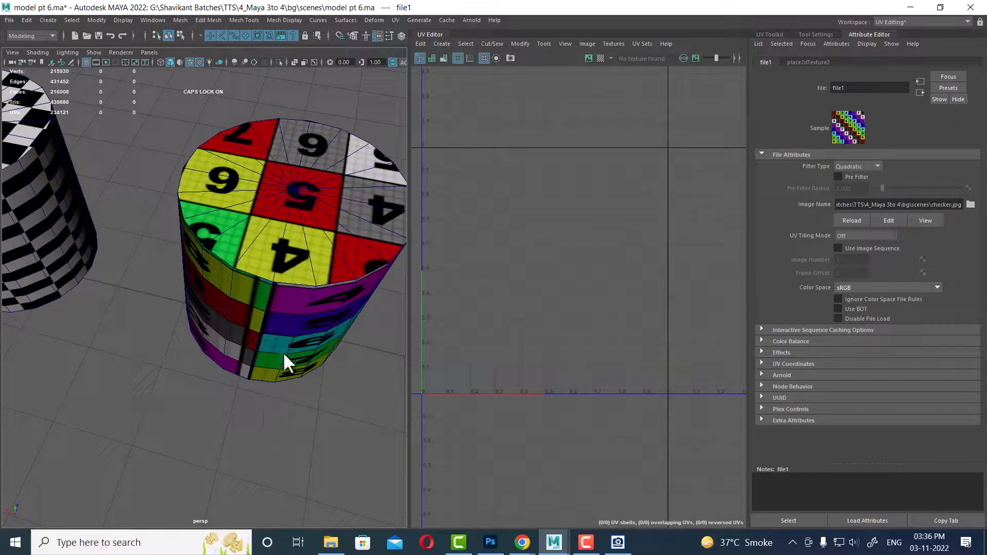
pyautogui.keyDown('alt'); pyautogui.moveTo(236, 344); pyautogui.dragTo(303, 297); pyautogui.keyUp('alt')
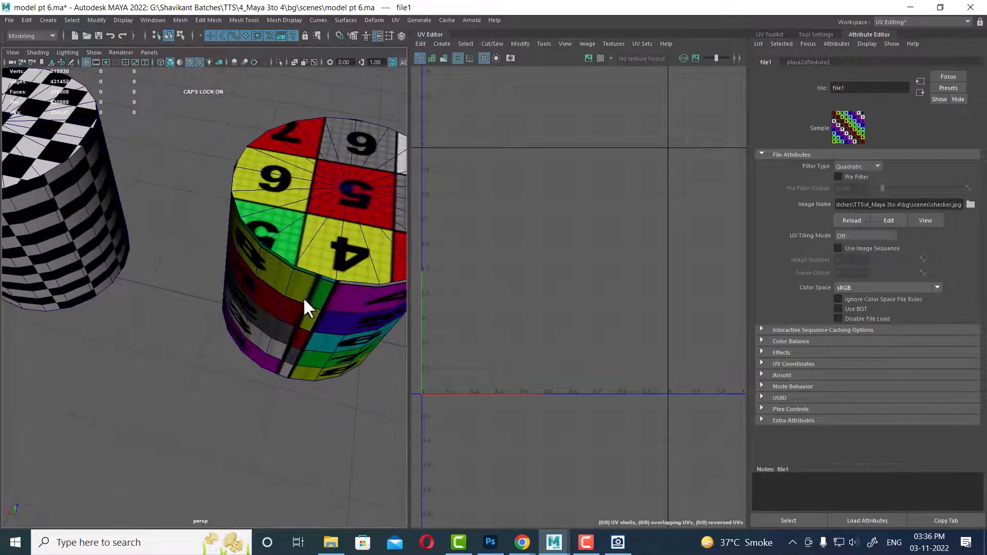
# Select the color-checkered cylinder and display its UV shells shaded to check their orientation.
pyautogui.click(364, 280)
pyautogui.click(432, 58)
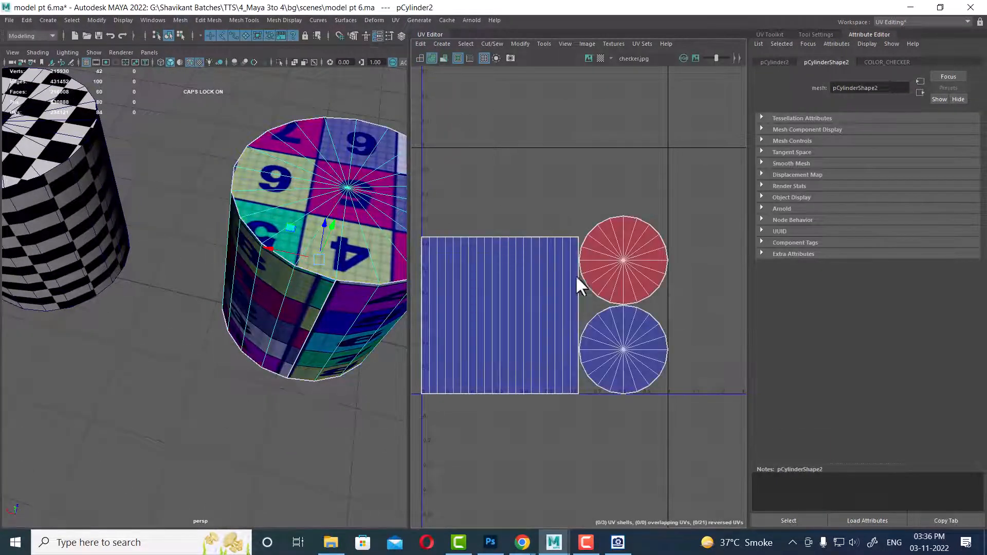
# Flip the reversed circular cap UV shell of the coloured number-textured cylinder.
pyautogui.moveTo(638, 248); pyautogui.dragTo(678, 235, button='right')
pyautogui.click(632, 258)
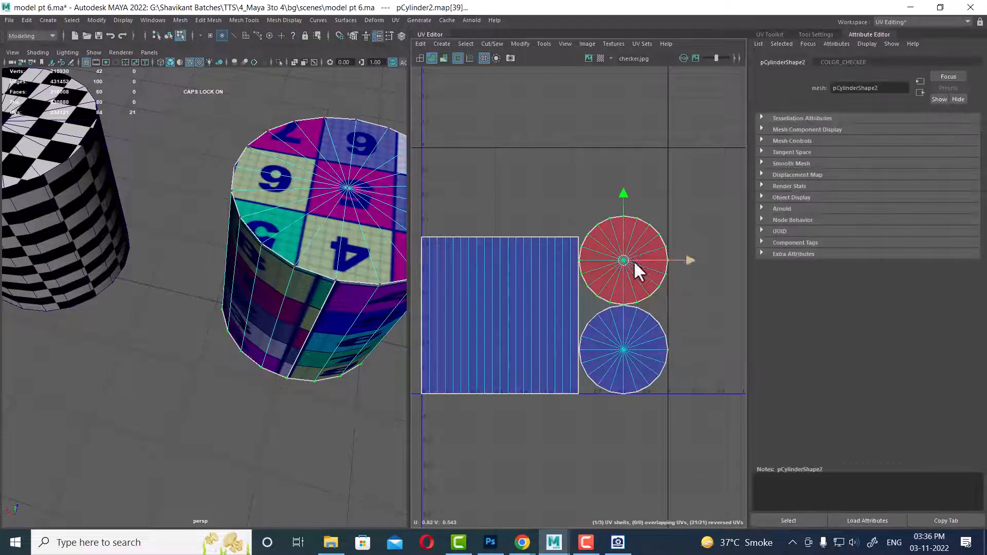
pyautogui.keyDown('shift'); pyautogui.rightClick(630, 223); pyautogui.keyUp('shift')
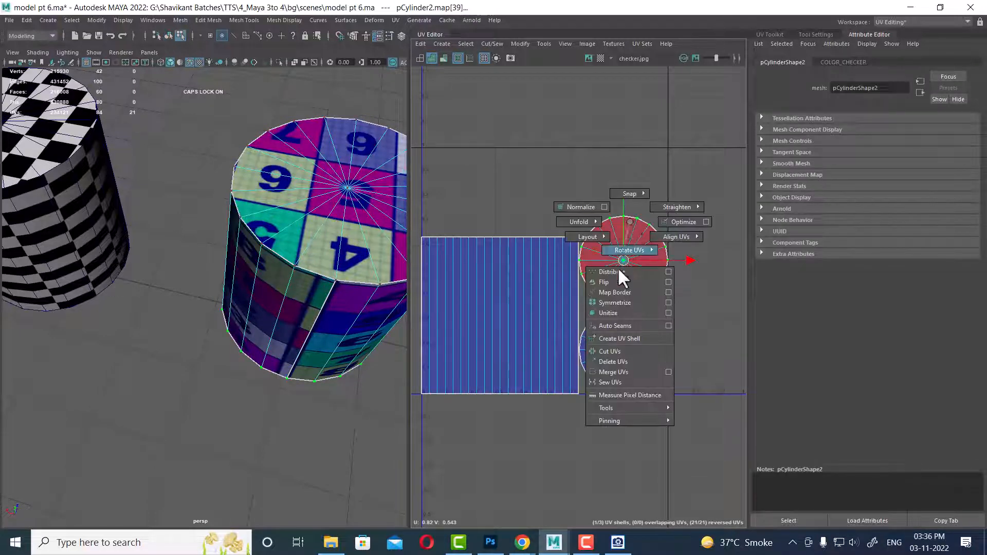
pyautogui.click(614, 282)
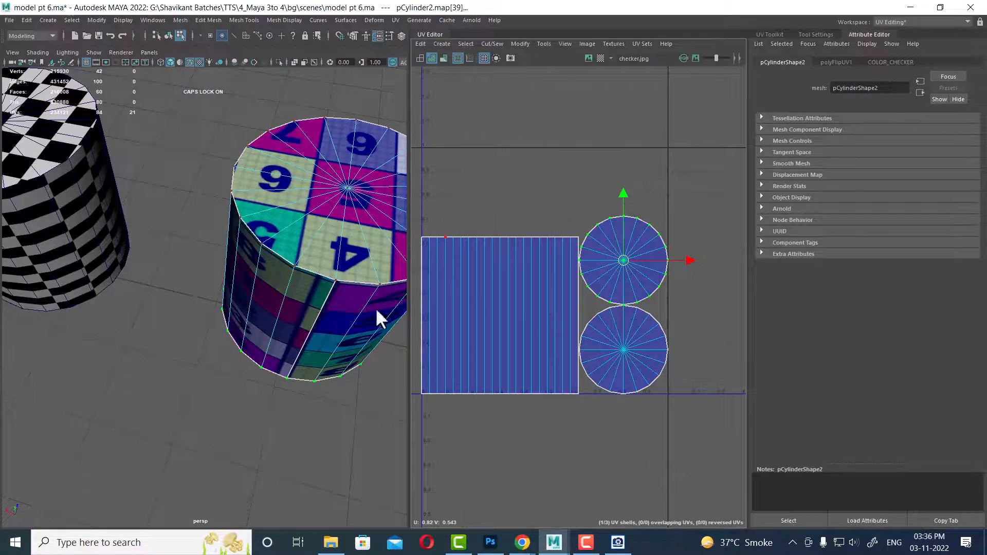
# Return to object mode and select both textured cylinders together.
pyautogui.keyDown('alt'); pyautogui.moveTo(375, 308); pyautogui.dragTo(260, 295); pyautogui.keyUp('alt')
pyautogui.moveTo(267, 249); pyautogui.dragTo(356, 220, button='right')
pyautogui.click(354, 213)
pyautogui.keyDown('alt'); pyautogui.moveTo(354, 213); pyautogui.dragTo(329, 264); pyautogui.keyUp('alt')
pyautogui.click(332, 277)
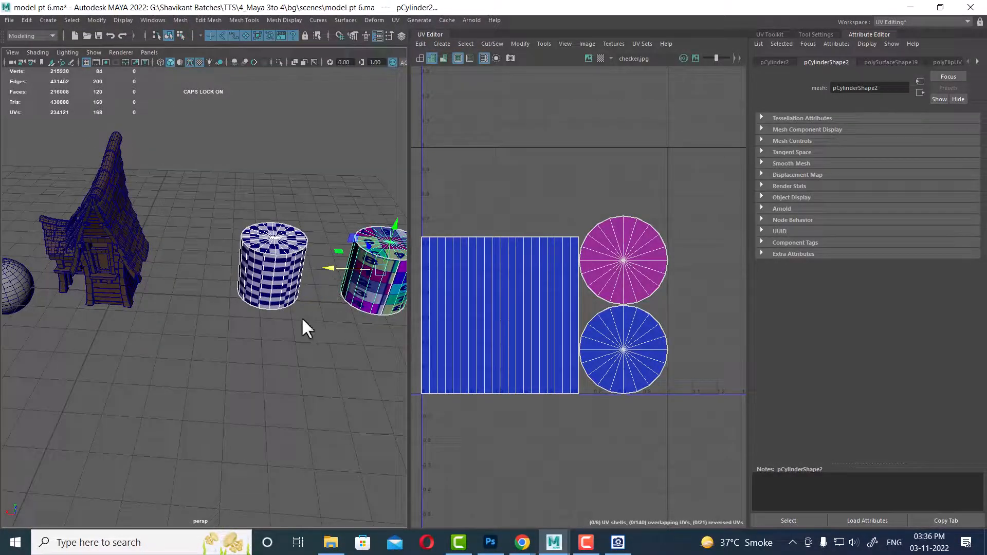
pyautogui.keyDown('alt'); pyautogui.moveTo(302, 320); pyautogui.dragTo(336, 318, button='middle'); pyautogui.keyUp('alt')
pyautogui.keyDown('alt'); pyautogui.moveTo(179, 312); pyautogui.dragTo(318, 355); pyautogui.keyUp('alt')
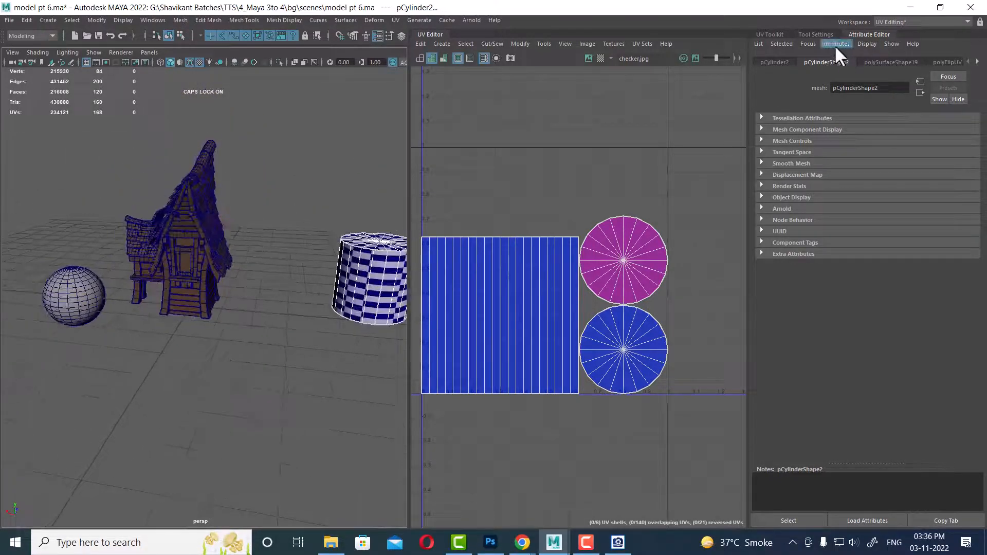
# Bring up the UV Toolkit and collapse its Arrange and Layout, Unfold, and Cut and Sew sections.
pyautogui.click(776, 34)
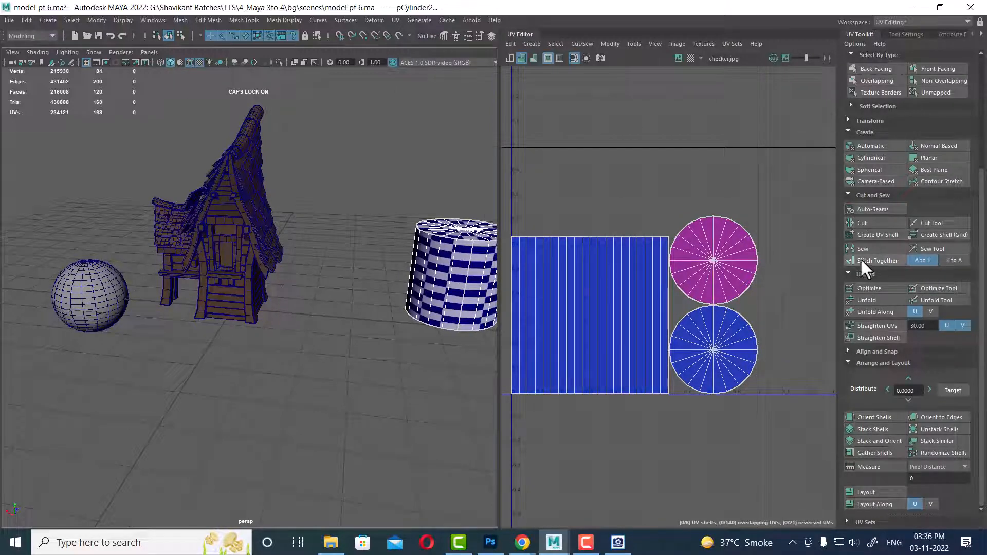
pyautogui.click(854, 363)
pyautogui.click(866, 419)
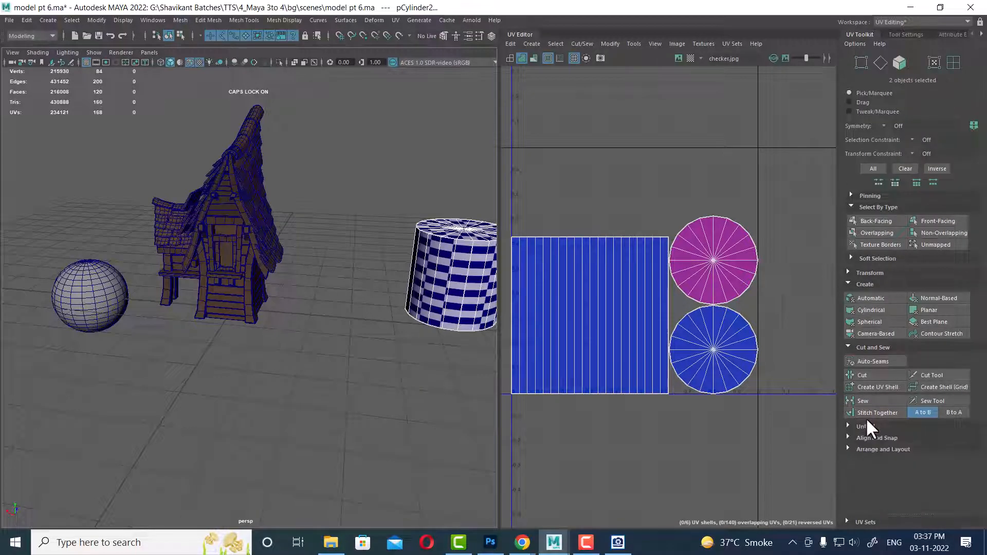
pyautogui.click(874, 348)
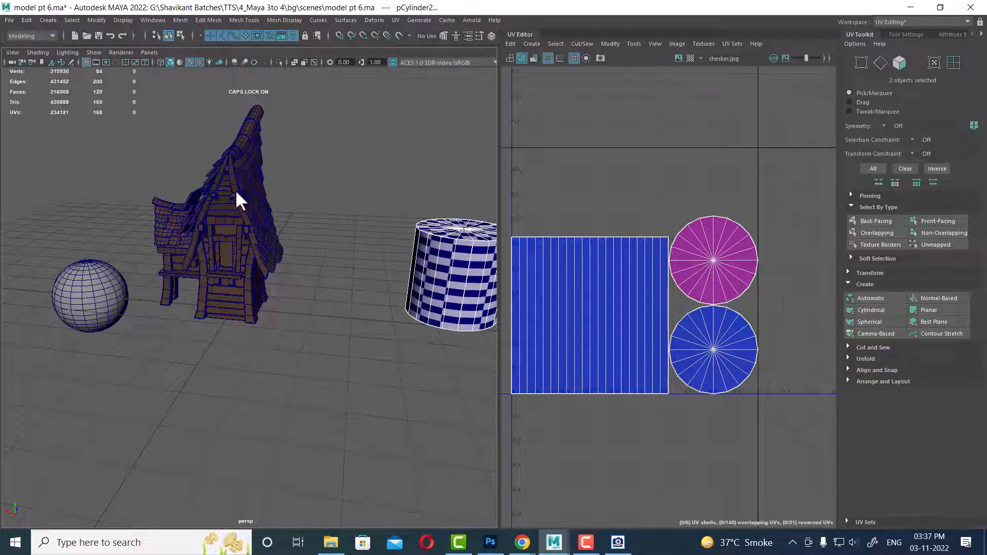
# Apply automatic UV mapping to the black-and-white checkered cylinder.
pyautogui.click(395, 19)
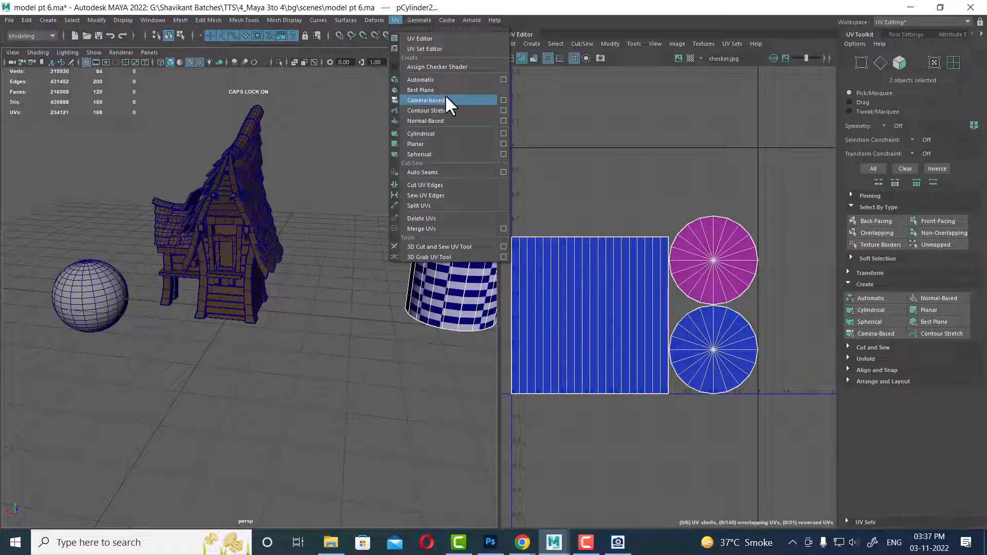
pyautogui.click(375, 356)
pyautogui.keyDown('alt'); pyautogui.moveTo(376, 357); pyautogui.dragTo(154, 376, button='middle'); pyautogui.keyUp('alt')
pyautogui.click(310, 338)
pyautogui.click(406, 334)
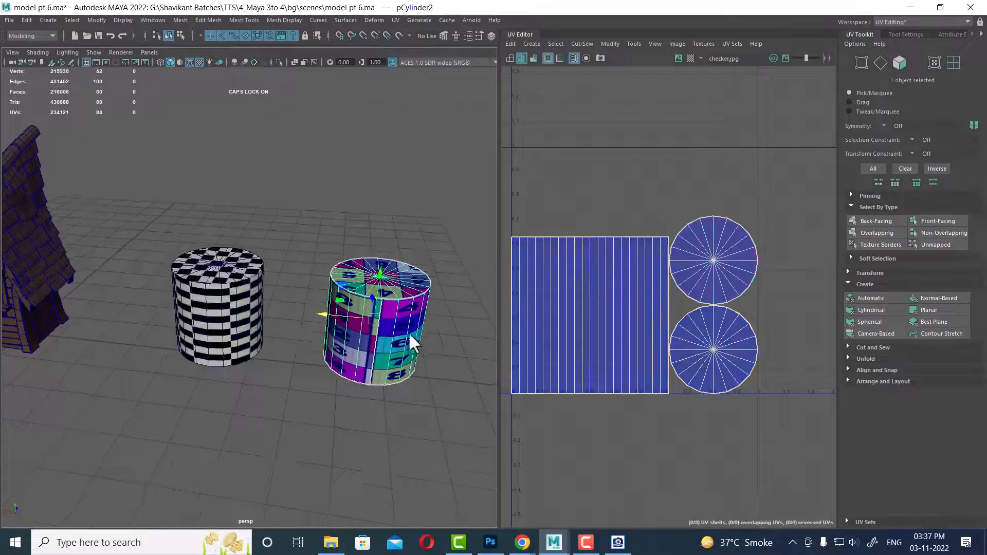
pyautogui.keyDown('alt'); pyautogui.moveTo(475, 370); pyautogui.dragTo(430, 335, button='middle'); pyautogui.keyUp('alt')
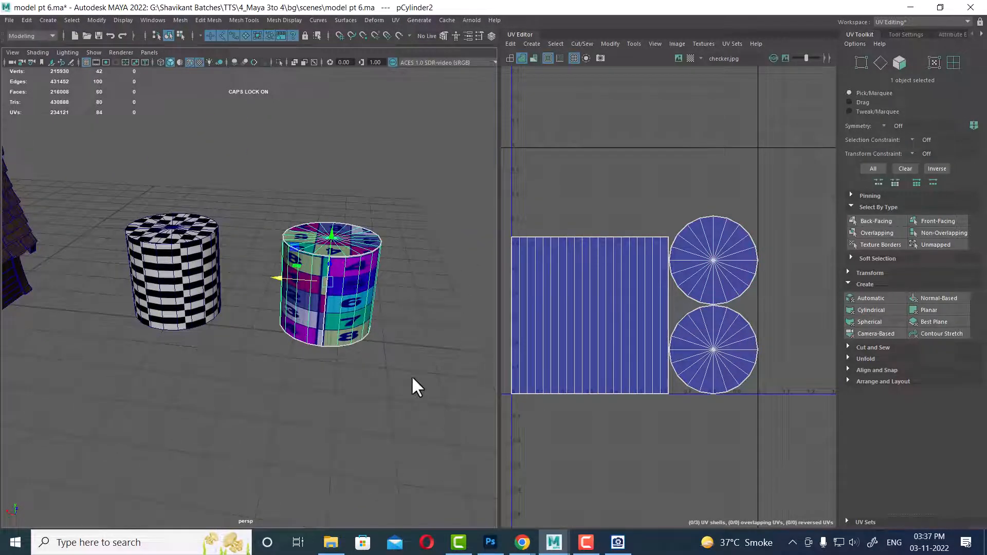
pyautogui.click(130, 251)
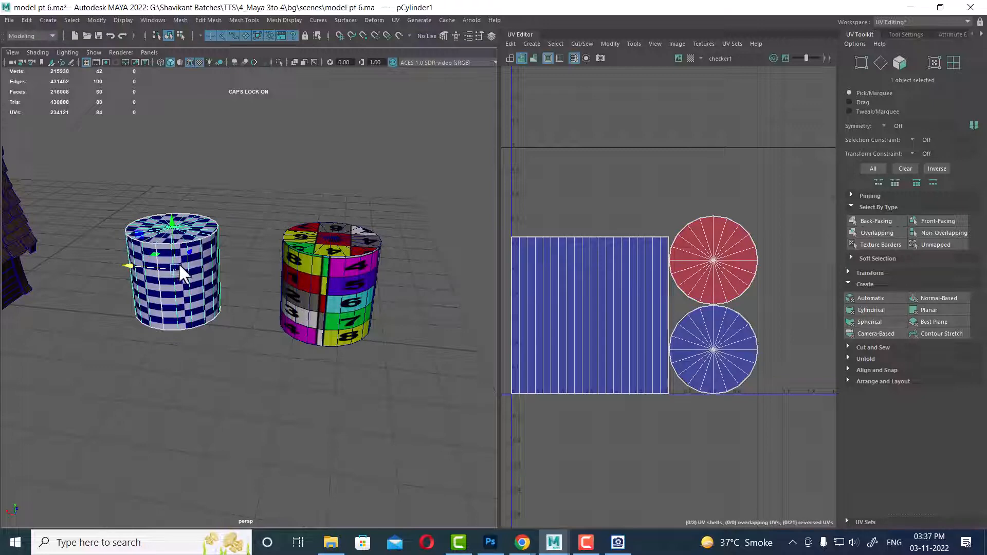
pyautogui.click(398, 20)
pyautogui.click(430, 79)
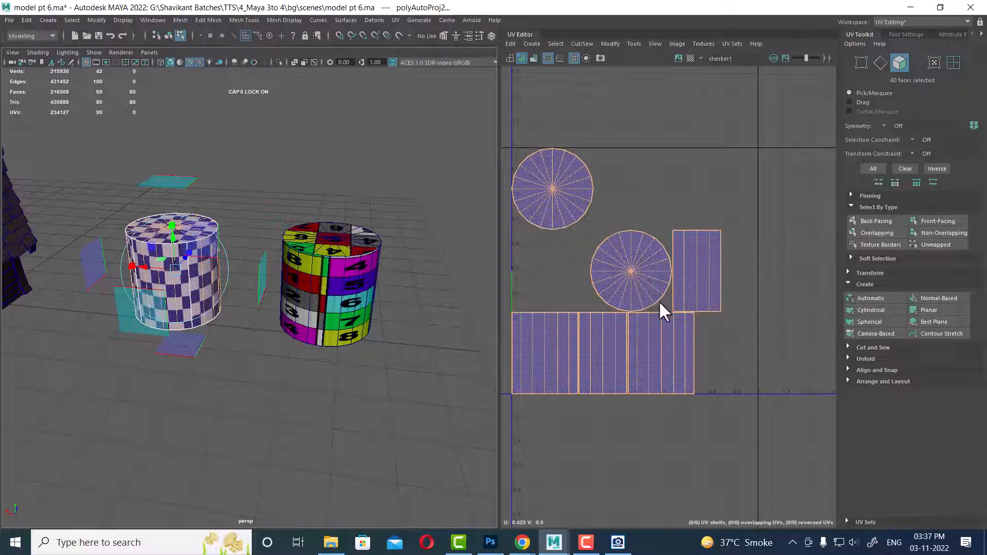
# Sew the checkered cylinder's four side UV shells into one strip along their vertical borders, leaving out the outer edge.
pyautogui.keyDown('alt'); pyautogui.moveTo(662, 308); pyautogui.dragTo(716, 241, button='middle'); pyautogui.keyUp('alt')
pyautogui.moveTo(716, 241); pyautogui.dragTo(710, 216, button='right')
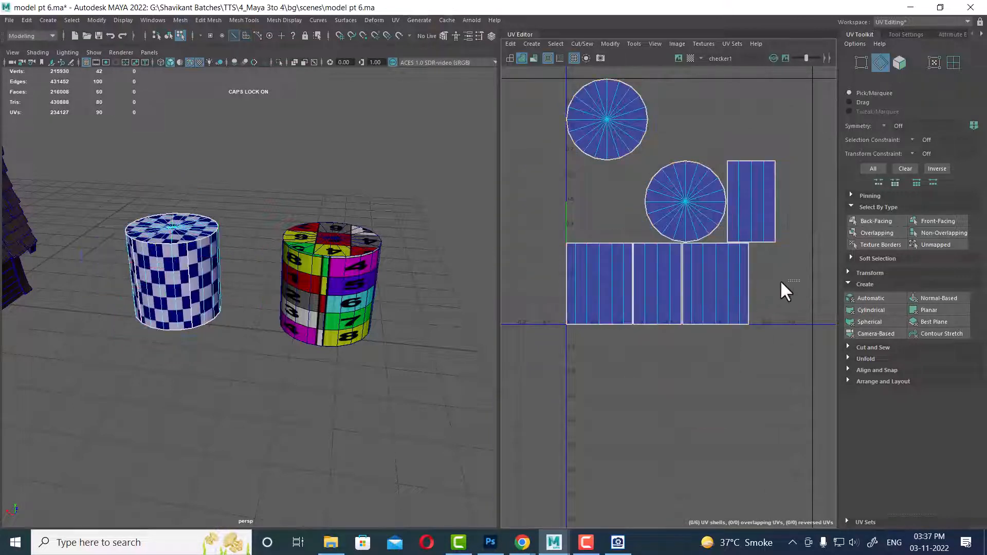
pyautogui.moveTo(781, 281); pyautogui.dragTo(533, 286)
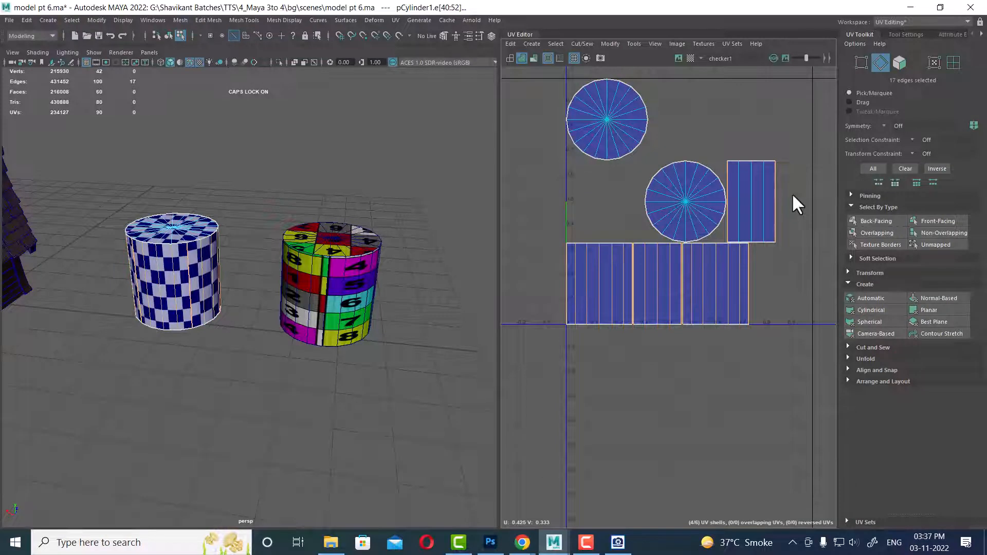
pyautogui.keyDown('ctrl'); pyautogui.click(776, 227); pyautogui.keyUp('ctrl')
pyautogui.keyDown('shift'); pyautogui.moveTo(701, 302); pyautogui.dragTo(699, 293, button='right'); pyautogui.keyUp('shift')
pyautogui.keyDown('shift'); pyautogui.moveTo(693, 253); pyautogui.dragTo(693, 253, button='right'); pyautogui.keyUp('shift')
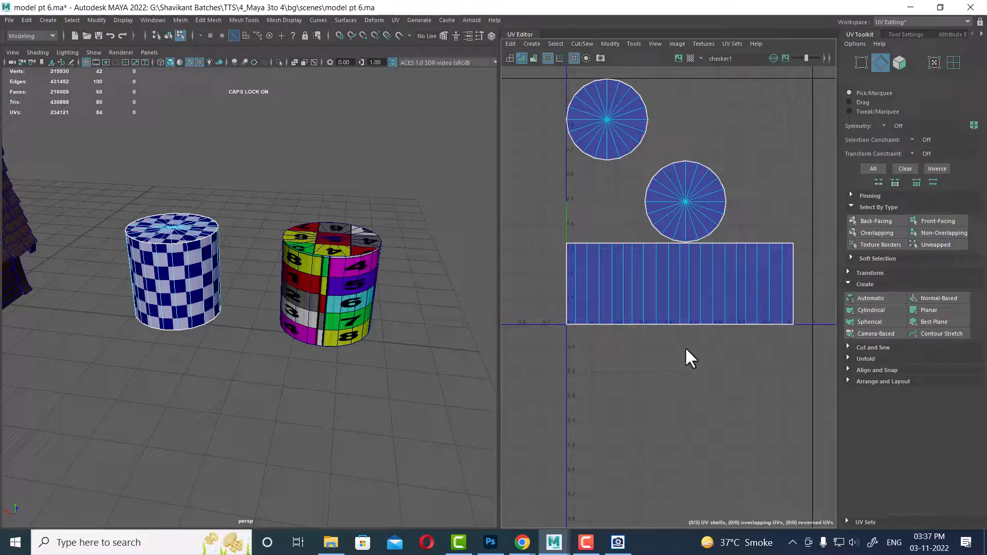
# Select all UVs of the checkered cylinder and lay out its shells within the 0–1 UV tile.
pyautogui.scroll(-2, 674, 322)
pyautogui.press('F12')
pyautogui.moveTo(569, 146); pyautogui.dragTo(782, 388)
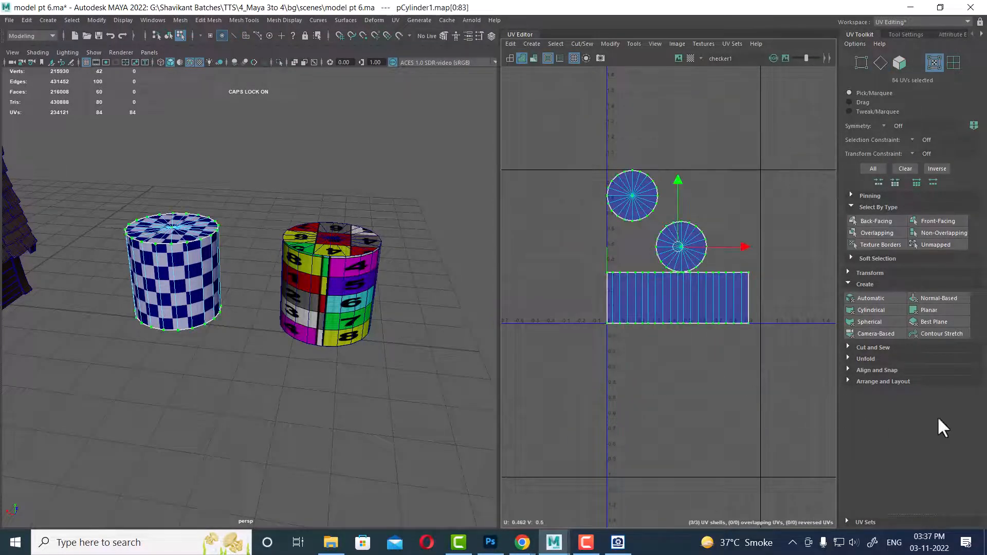
pyautogui.click(882, 381)
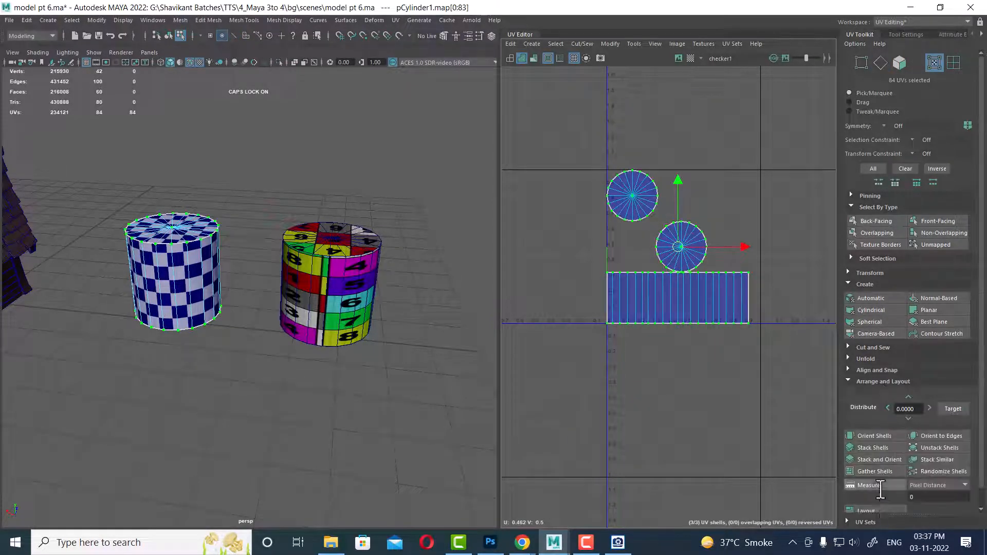
pyautogui.scroll(-1, 881, 492)
pyautogui.click(881, 492)
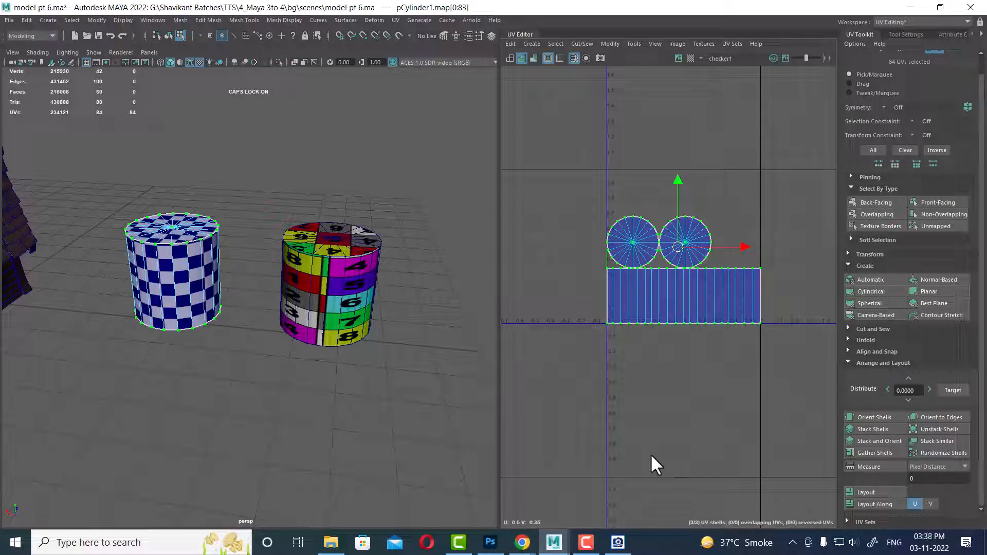
# Switch to Chrome and look through the YouTube channel's search results for UV tutorials.
pyautogui.click(587, 542)
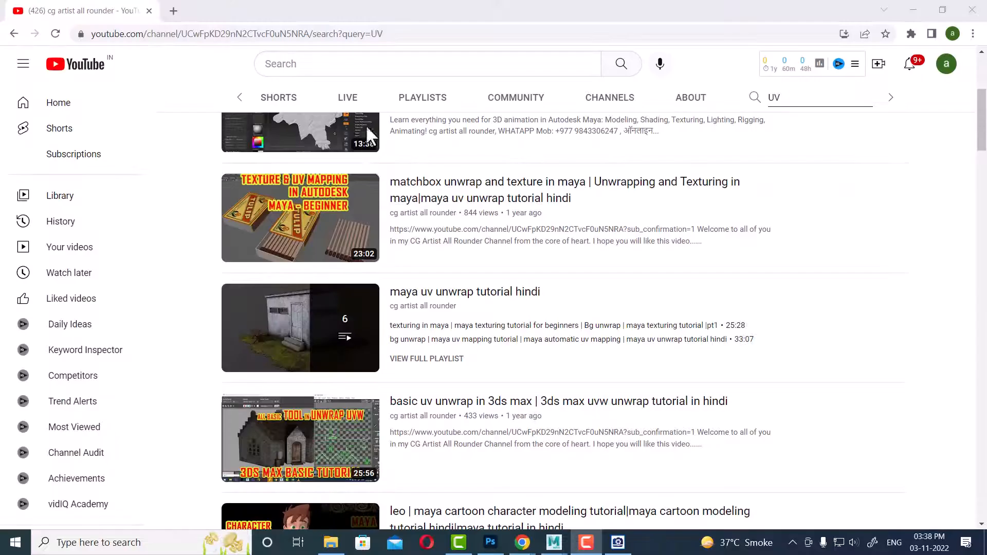
pyautogui.scroll(1, 519, 277)
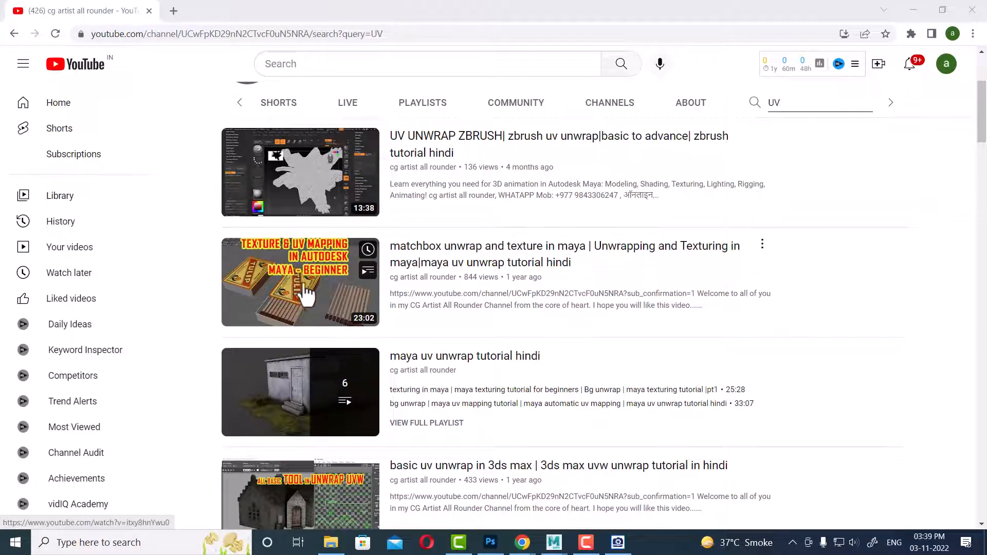
pyautogui.scroll(-3, 321, 293)
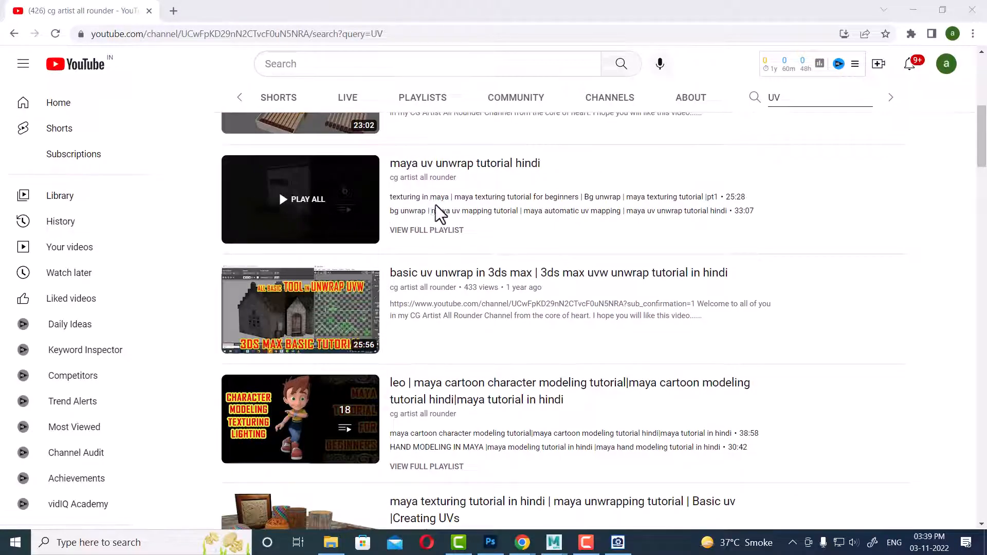
pyautogui.scroll(-4, 419, 346)
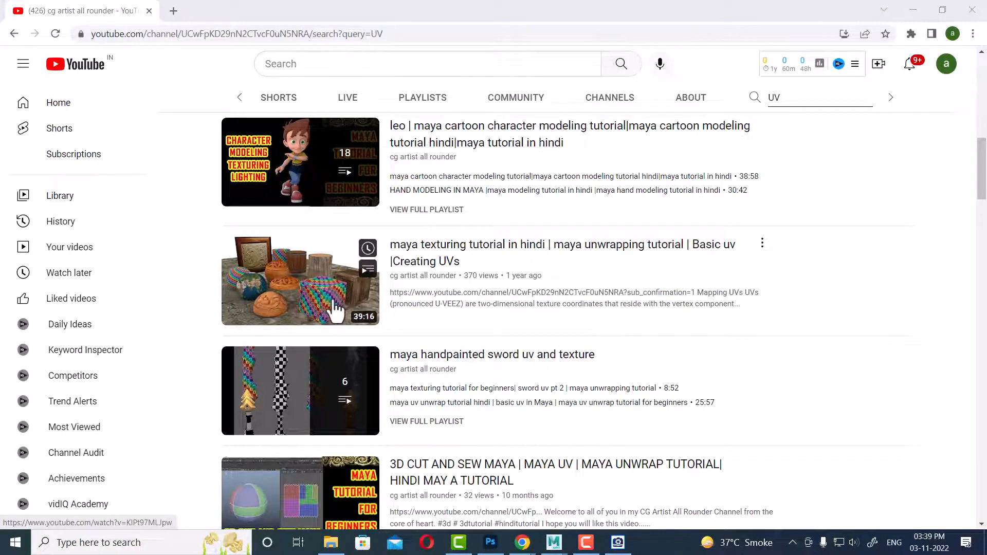
pyautogui.scroll(-2, 331, 306)
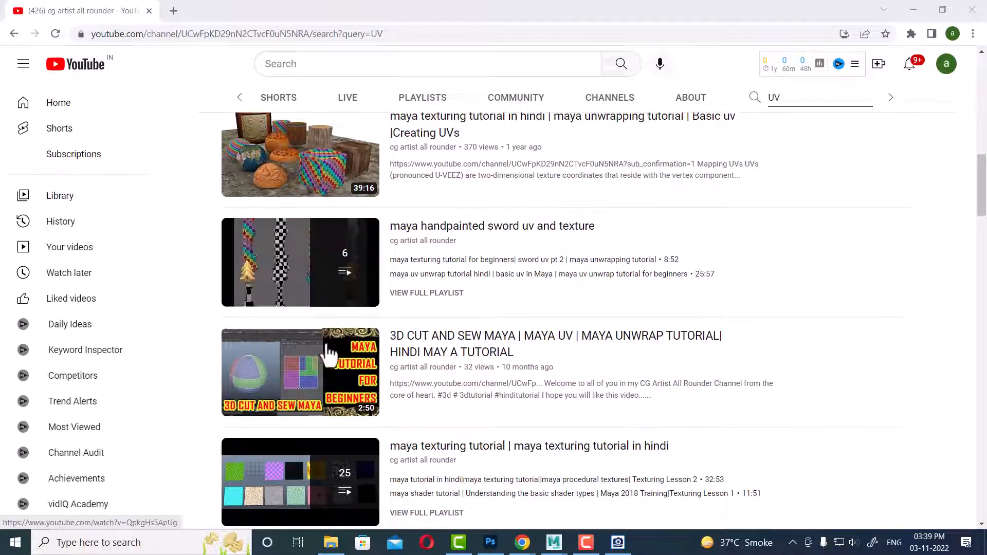
pyautogui.scroll(-3, 319, 408)
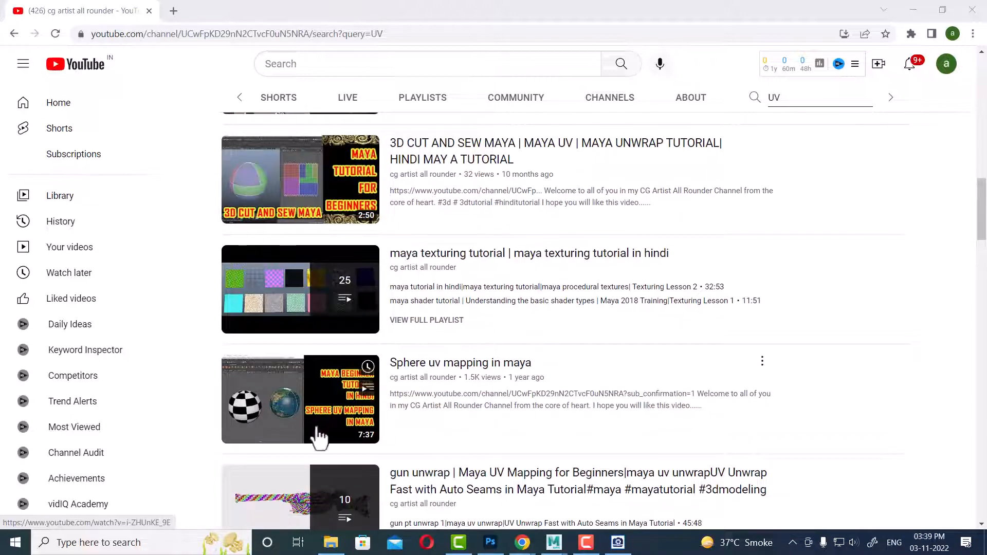
pyautogui.scroll(-1, 301, 416)
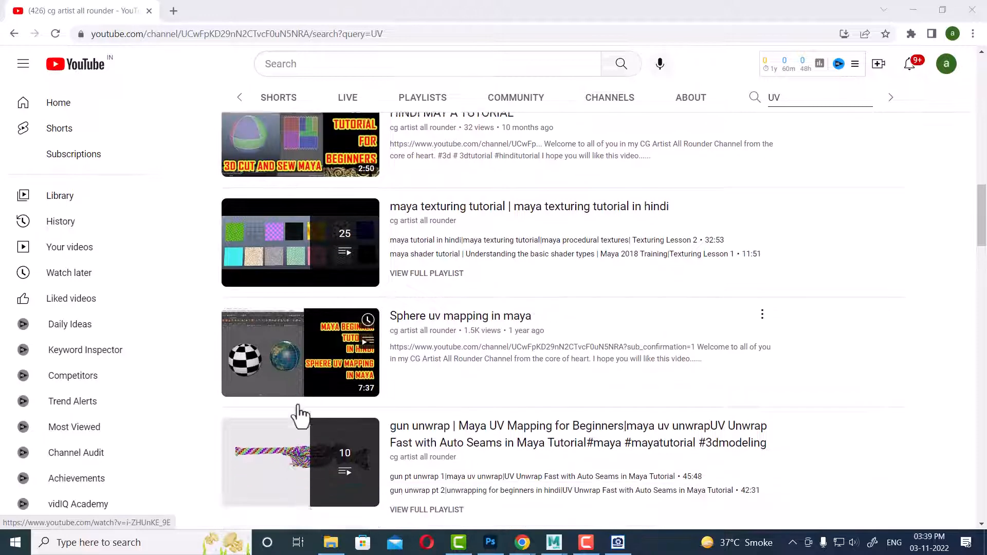
pyautogui.scroll(-2, 299, 411)
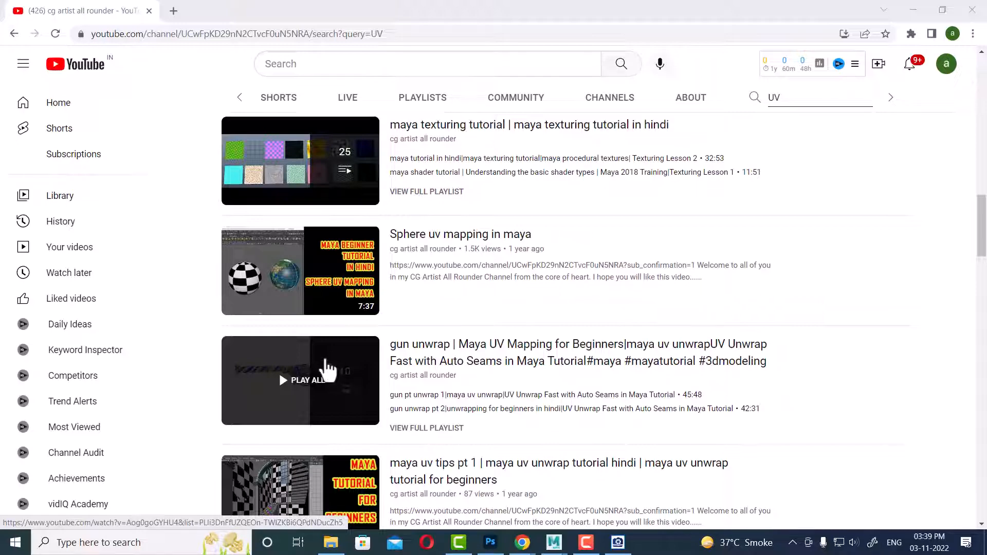
pyautogui.scroll(-3, 393, 383)
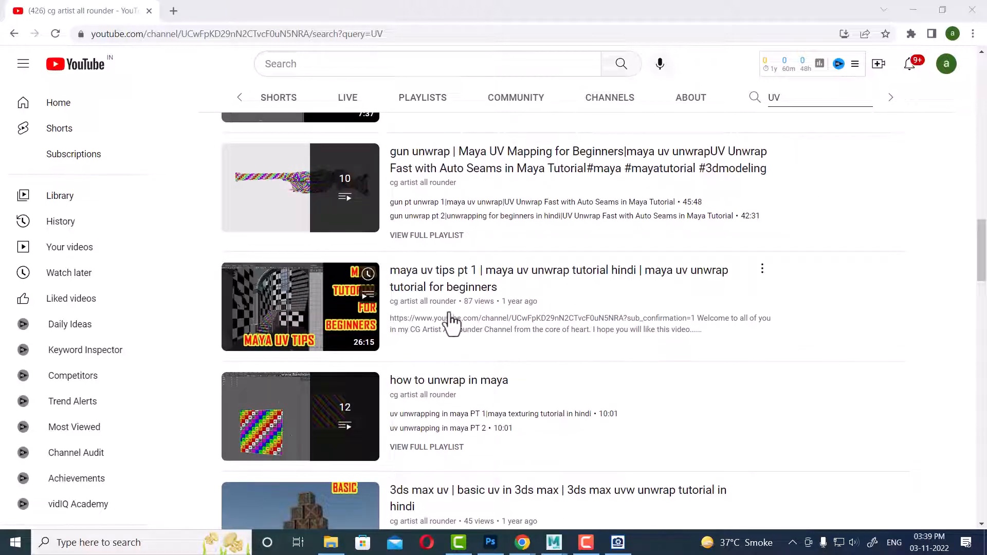
pyautogui.scroll(-4, 383, 324)
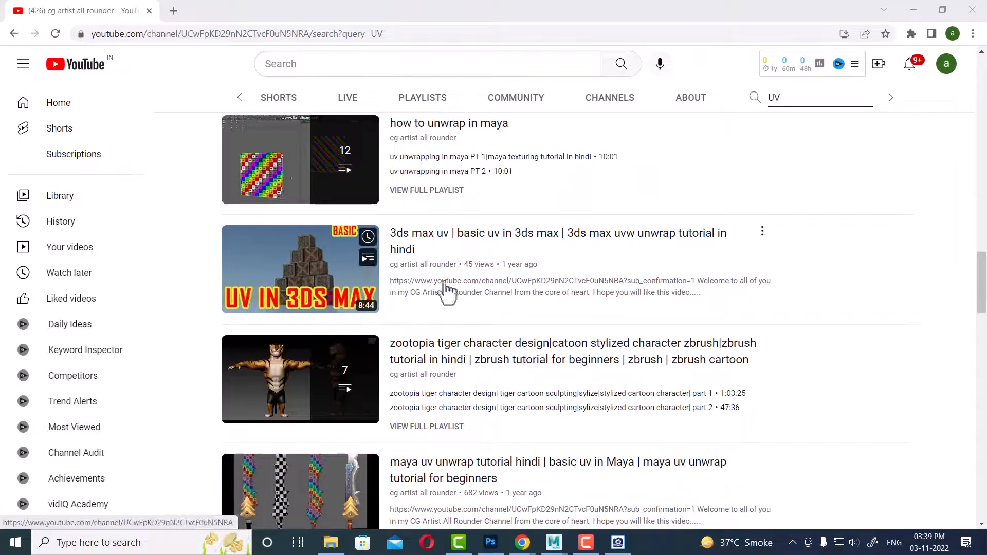
pyautogui.scroll(-1, 447, 293)
pyautogui.scroll(-3, 359, 299)
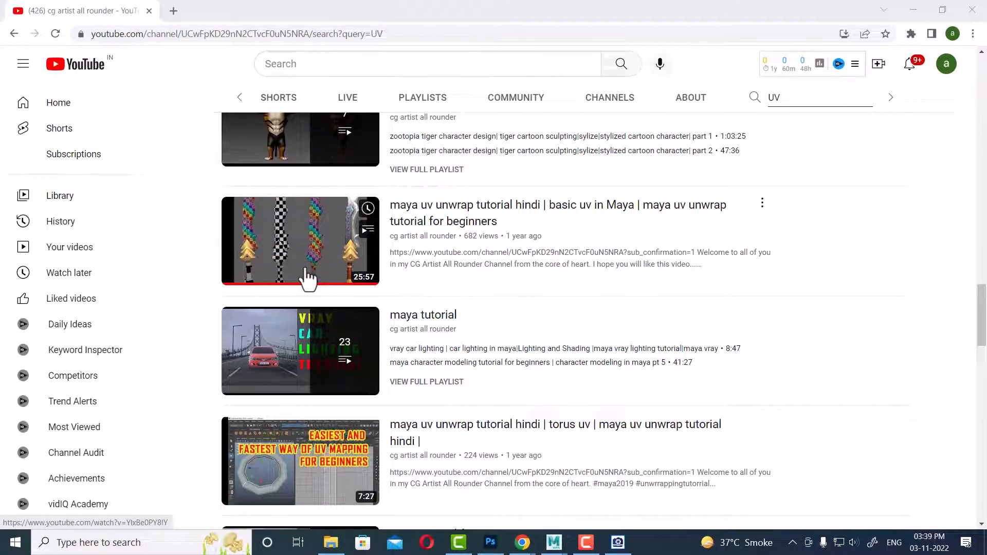
pyautogui.scroll(-4, 309, 275)
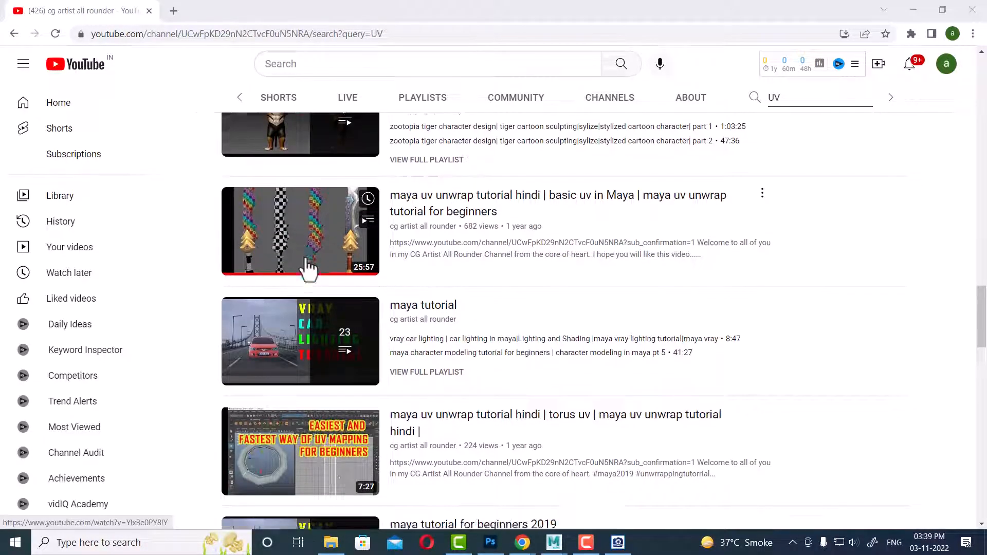
pyautogui.scroll(-3, 334, 416)
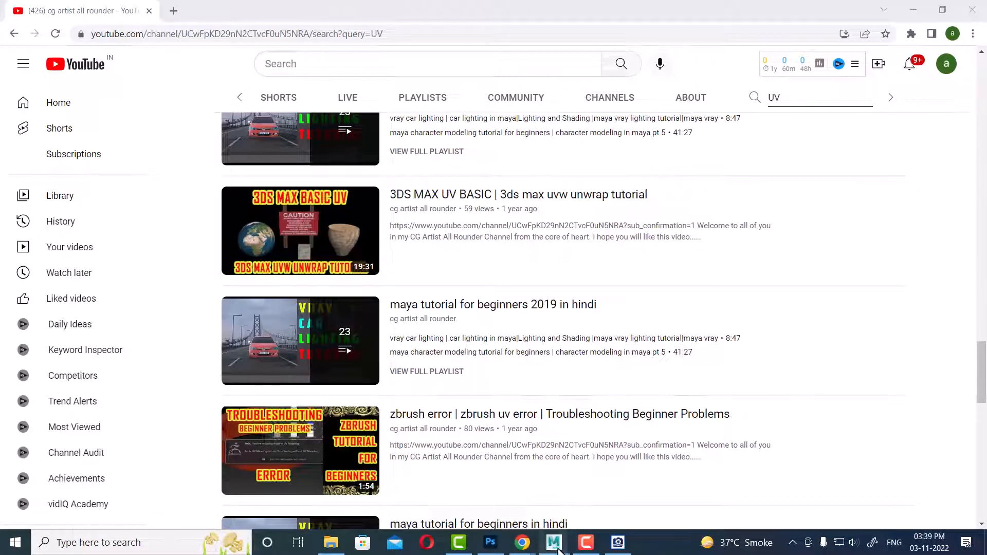
# Switch back to the Maya window containing the UV Editor.
pyautogui.moveTo(554, 542)
pyautogui.click(503, 500)
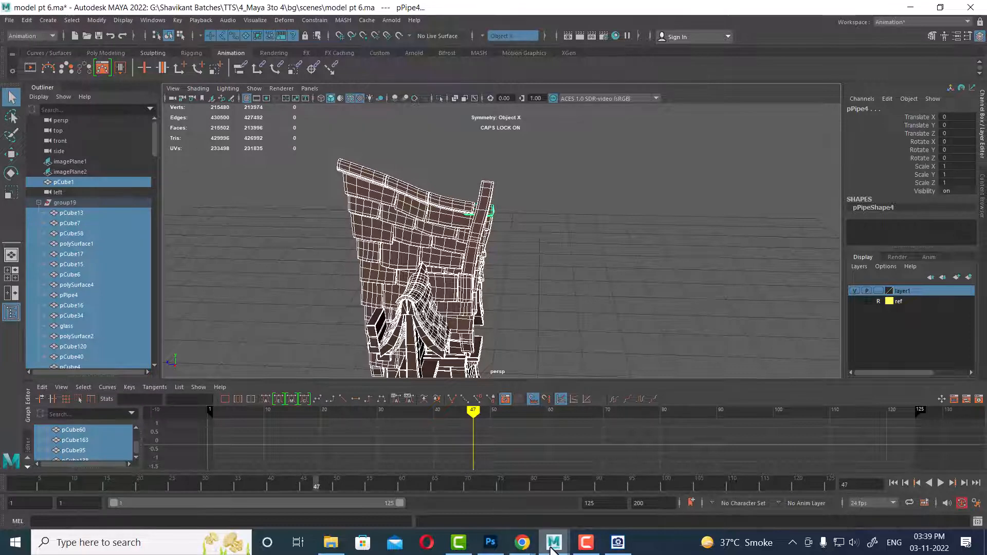
pyautogui.click(576, 509)
# Delete both textured cylinders in object mode and select the sphere beside the house.
pyautogui.keyDown('alt'); pyautogui.moveTo(354, 294); pyautogui.dragTo(387, 304, button='right'); pyautogui.keyUp('alt')
pyautogui.keyDown('alt'); pyautogui.moveTo(387, 304); pyautogui.dragTo(325, 305); pyautogui.keyUp('alt')
pyautogui.keyDown('alt'); pyautogui.moveTo(325, 305); pyautogui.dragTo(346, 286, button='right'); pyautogui.keyUp('alt')
pyautogui.moveTo(347, 289)
pyautogui.keyDown('alt'); pyautogui.mouseDown()
pyautogui.moveTo(380, 313)
pyautogui.moveTo(349, 299)
pyautogui.mouseUp(); pyautogui.keyUp('alt')
pyautogui.press('F8')
pyautogui.moveTo(434, 212); pyautogui.dragTo(247, 373)
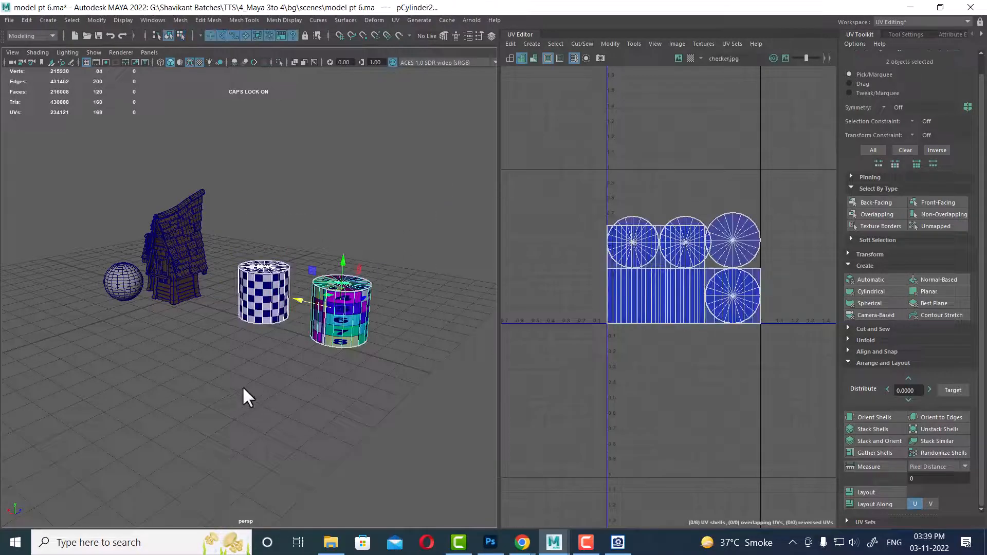
pyautogui.press('Delete')
pyautogui.click(119, 277)
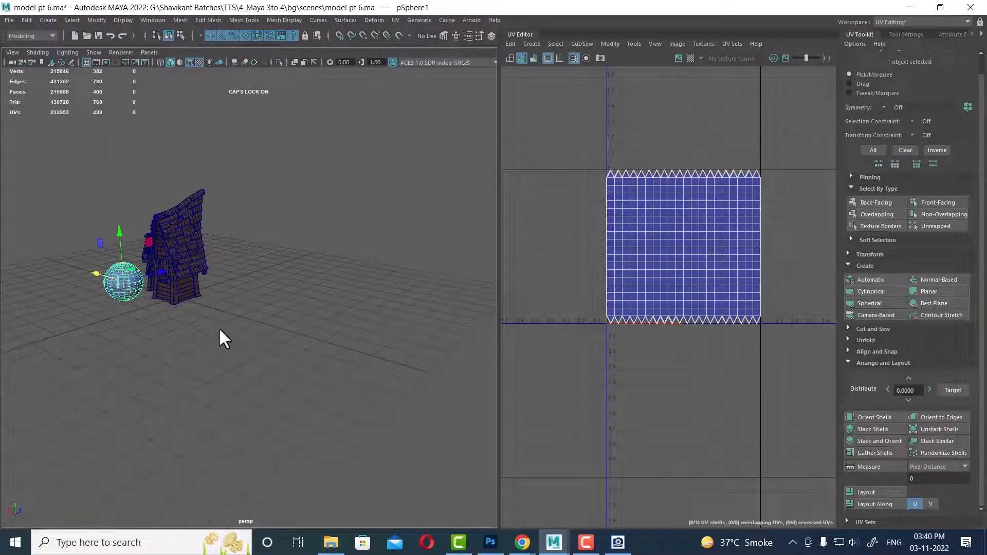
# Frame the selected sphere and apply a spherical UV projection to it.
pyautogui.press('f')
pyautogui.keyDown('alt'); pyautogui.moveTo(270, 346); pyautogui.dragTo(341, 319); pyautogui.keyUp('alt')
pyautogui.keyDown('alt'); pyautogui.moveTo(342, 318); pyautogui.dragTo(229, 324, button='middle'); pyautogui.keyUp('alt')
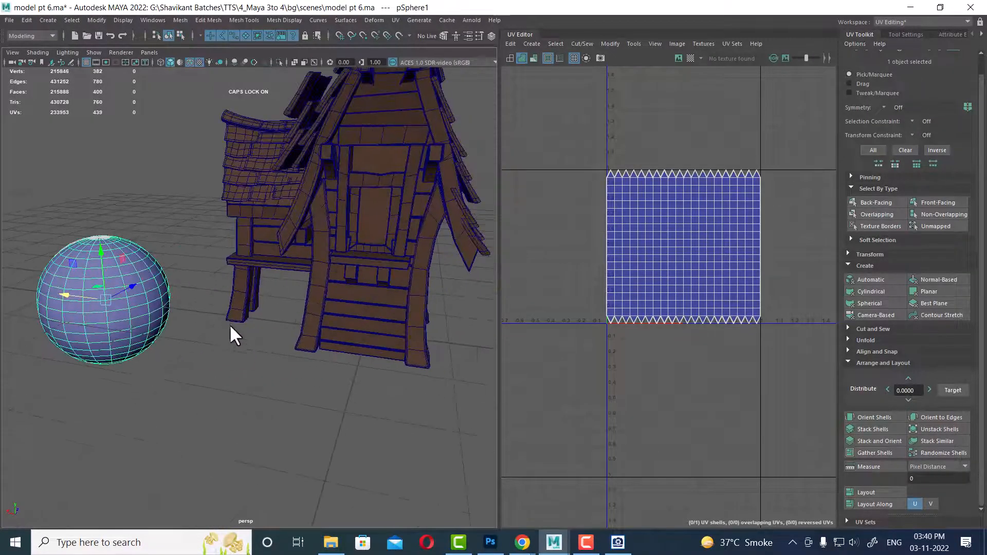
pyautogui.keyDown('alt'); pyautogui.moveTo(230, 324); pyautogui.dragTo(294, 326); pyautogui.keyUp('alt')
pyautogui.keyDown('alt'); pyautogui.moveTo(716, 276); pyautogui.dragTo(717, 311, button='middle'); pyautogui.keyUp('alt')
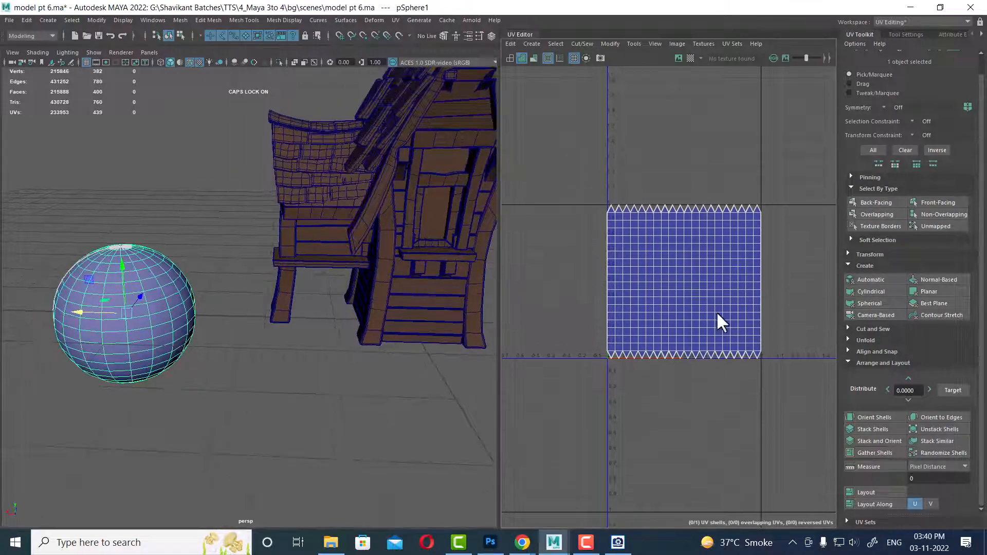
pyautogui.click(874, 303)
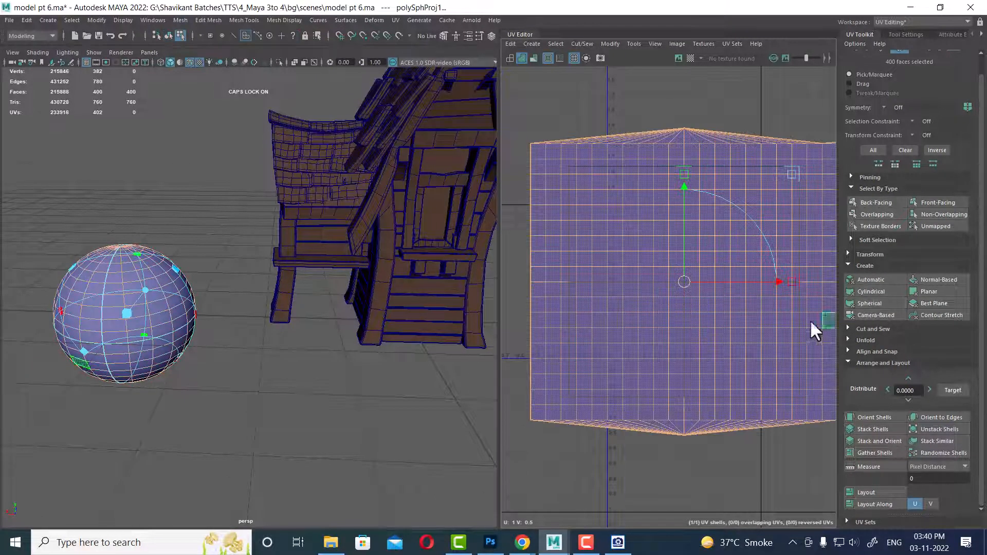
pyautogui.scroll(-2, 730, 357)
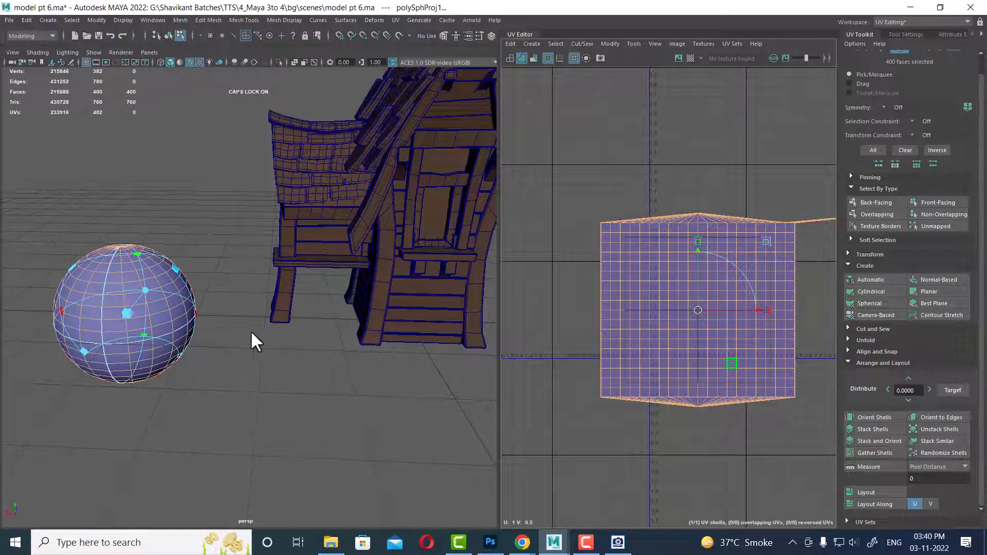
# Resize the spherical projection around the sphere so the main UV grid fits the 0–1 tile.
pyautogui.keyDown('alt'); pyautogui.moveTo(252, 333); pyautogui.dragTo(236, 362); pyautogui.keyUp('alt')
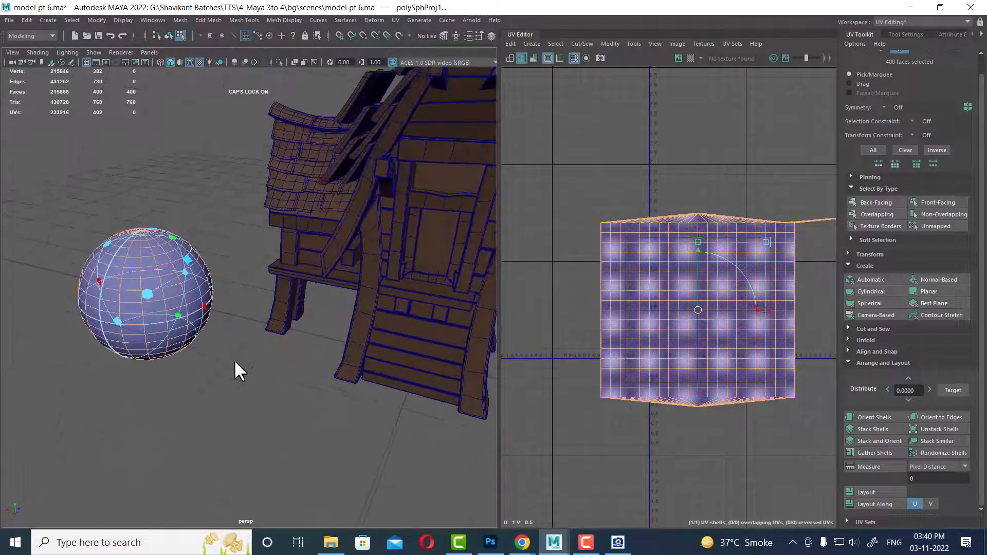
pyautogui.moveTo(206, 307); pyautogui.dragTo(313, 169)
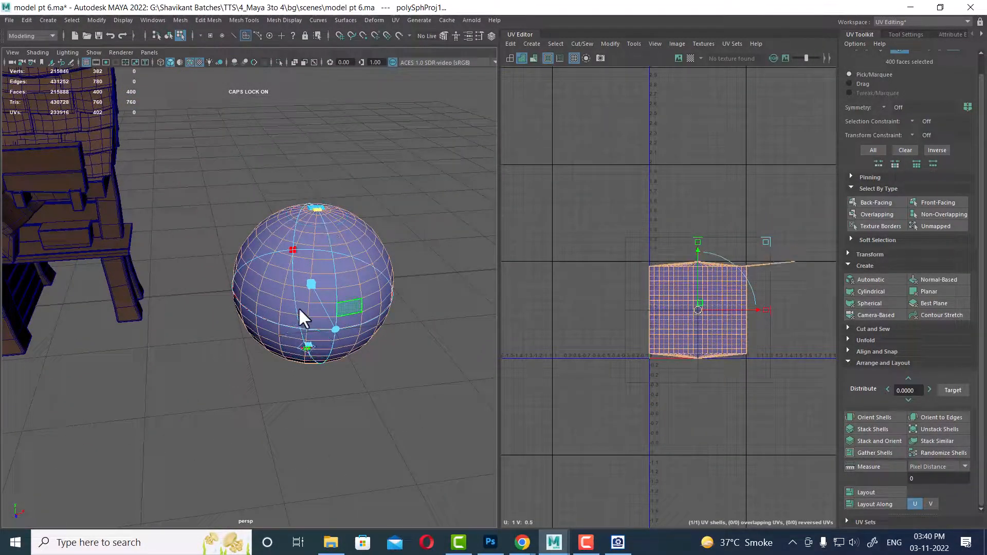
pyautogui.keyDown('alt'); pyautogui.moveTo(325, 345); pyautogui.dragTo(310, 292); pyautogui.keyUp('alt')
pyautogui.scroll(2, 775, 291)
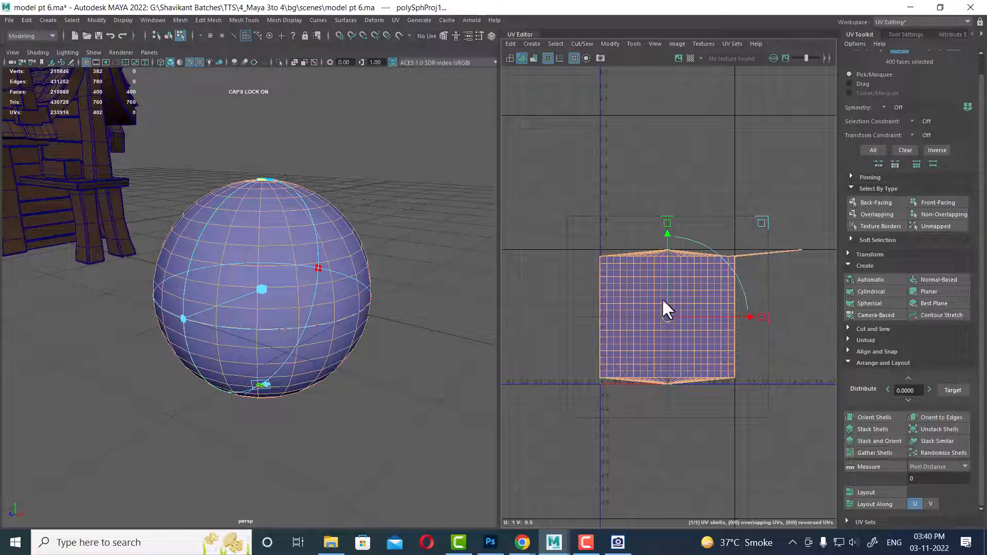
pyautogui.scroll(2, 749, 326)
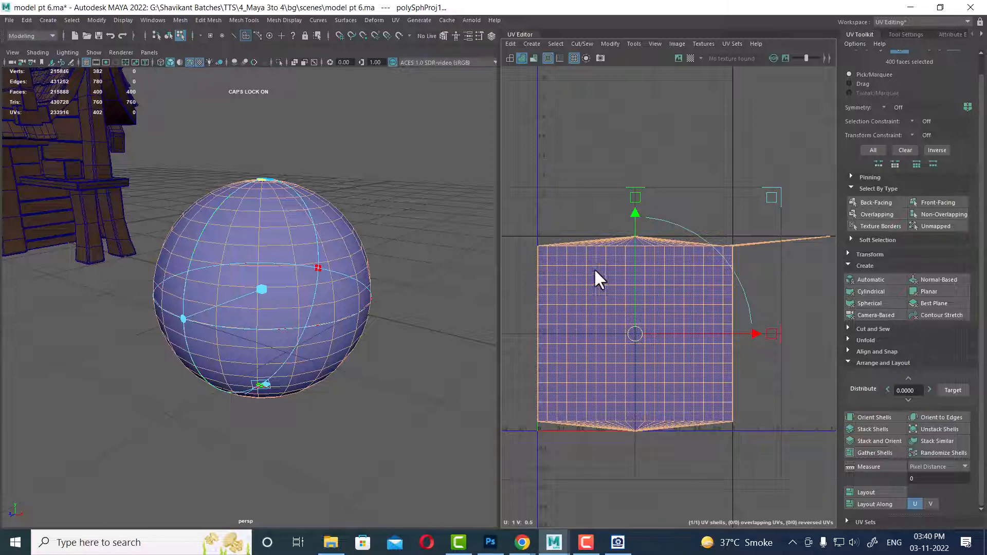
pyautogui.keyDown('alt'); pyautogui.moveTo(624, 300); pyautogui.dragTo(690, 301, button='right'); pyautogui.keyUp('alt')
pyautogui.keyDown('alt'); pyautogui.moveTo(635, 237); pyautogui.dragTo(690, 212, button='middle'); pyautogui.keyUp('alt')
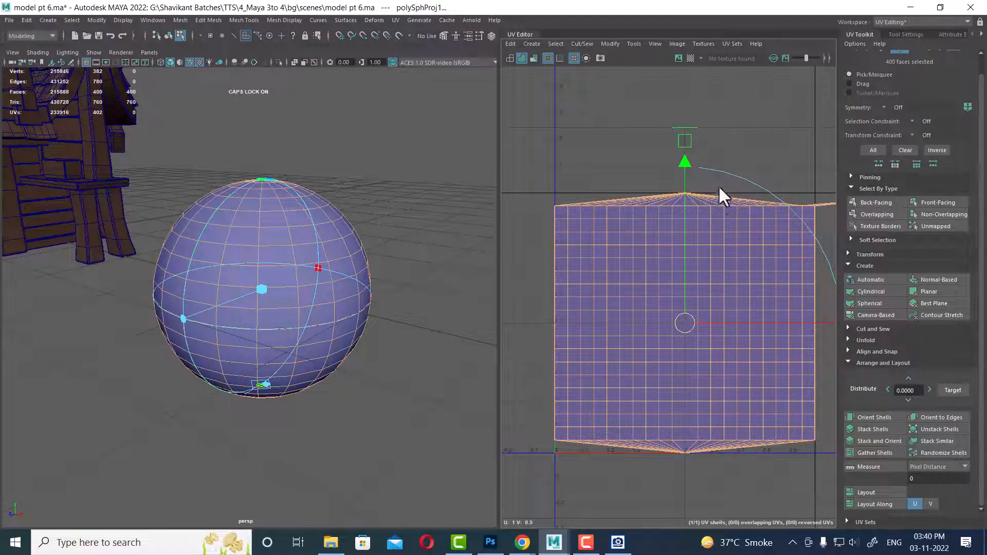
pyautogui.moveTo(680, 217); pyautogui.dragTo(722, 216, button='right')
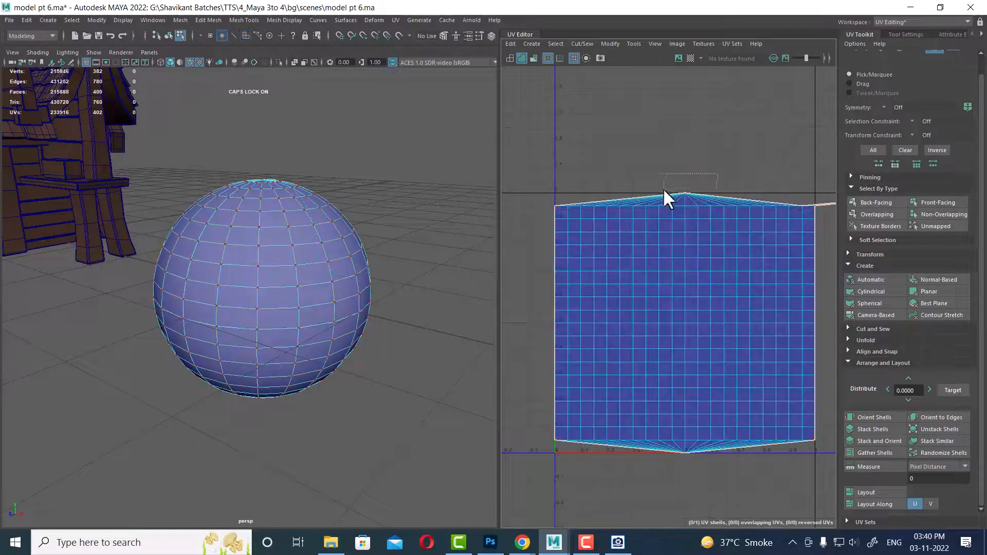
pyautogui.moveTo(663, 191); pyautogui.dragTo(656, 205)
pyautogui.keyDown('shift'); pyautogui.moveTo(723, 144); pyautogui.dragTo(723, 146, button='right'); pyautogui.keyUp('shift')
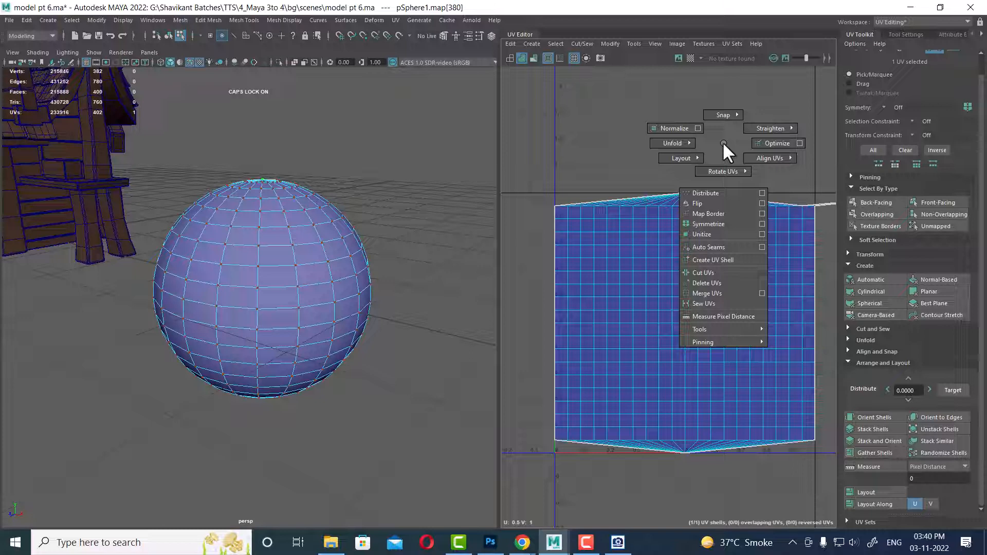
pyautogui.rightClick(689, 198)
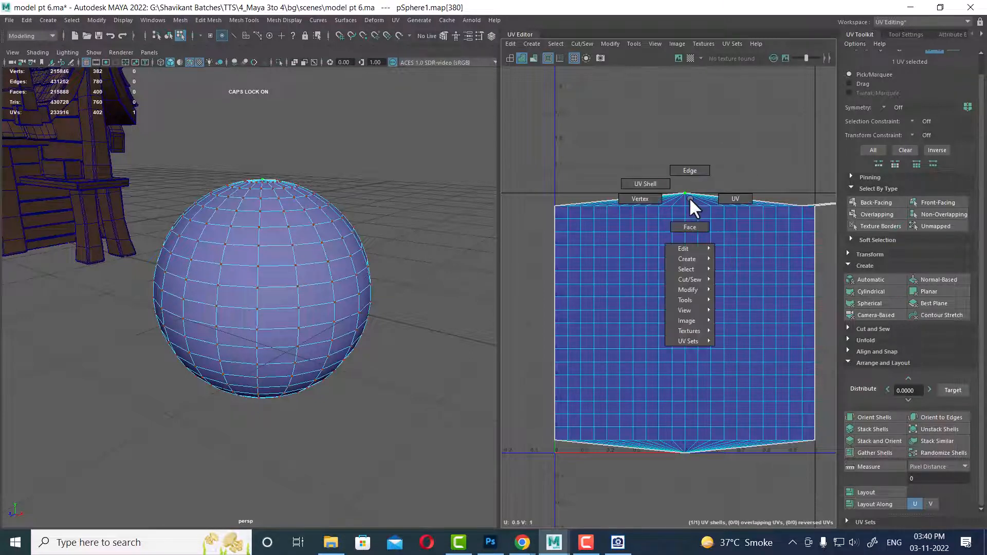
pyautogui.click(724, 165)
pyautogui.moveTo(713, 177); pyautogui.dragTo(656, 206)
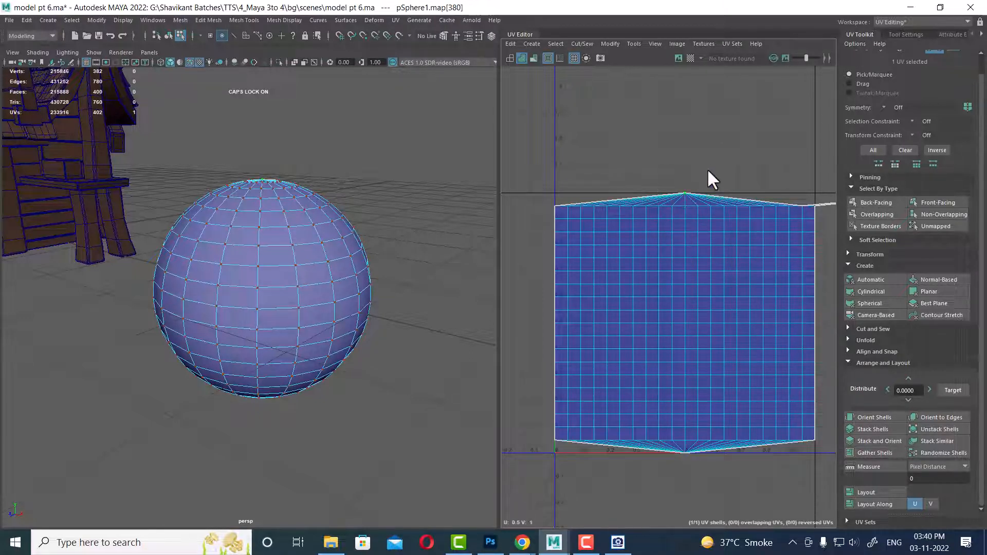
# Cut the UV edges that meet at the sphere's upper pole and those that meet at its lower pole.
pyautogui.moveTo(708, 172); pyautogui.dragTo(709, 127, button='right')
pyautogui.moveTo(668, 194); pyautogui.dragTo(664, 194)
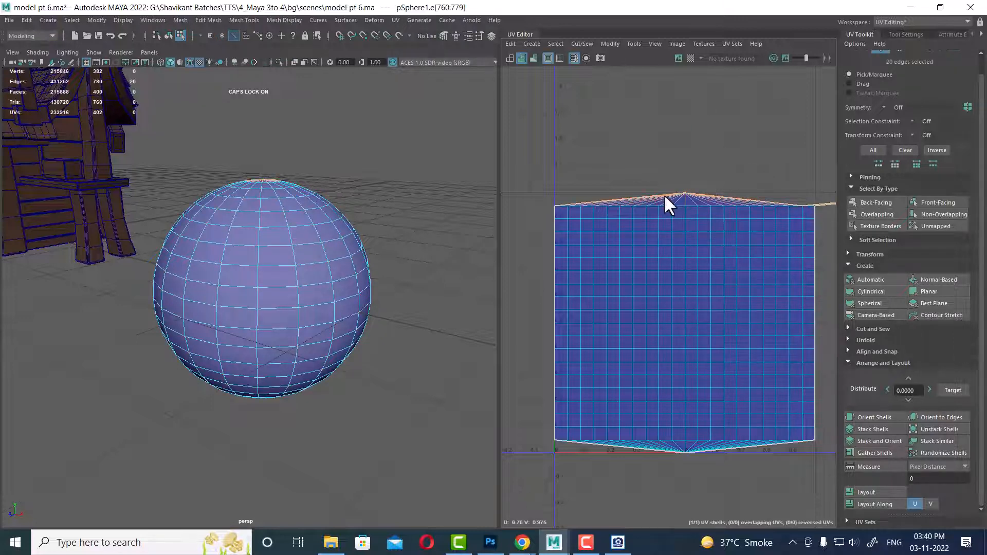
pyautogui.rightClick(741, 139)
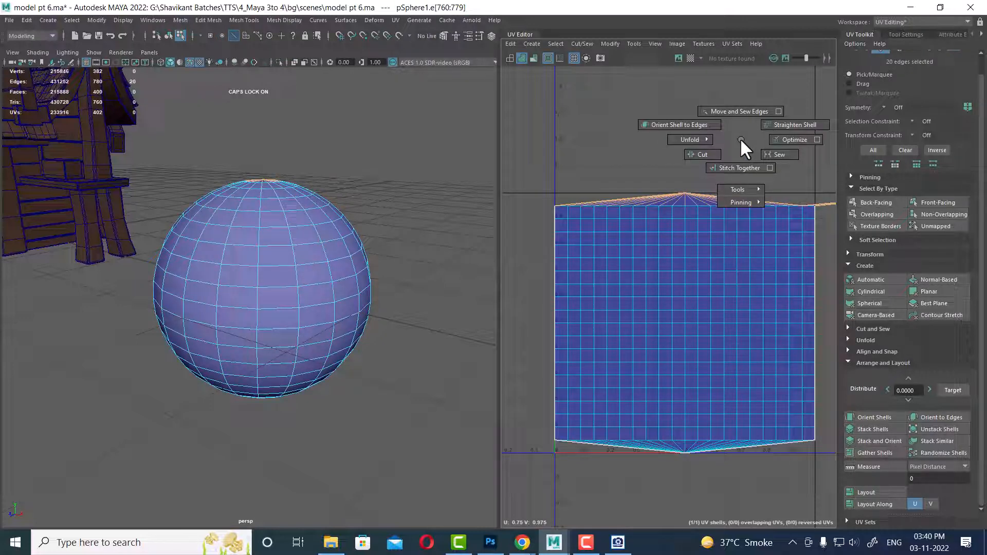
pyautogui.click(693, 153)
pyautogui.moveTo(659, 452); pyautogui.dragTo(656, 451)
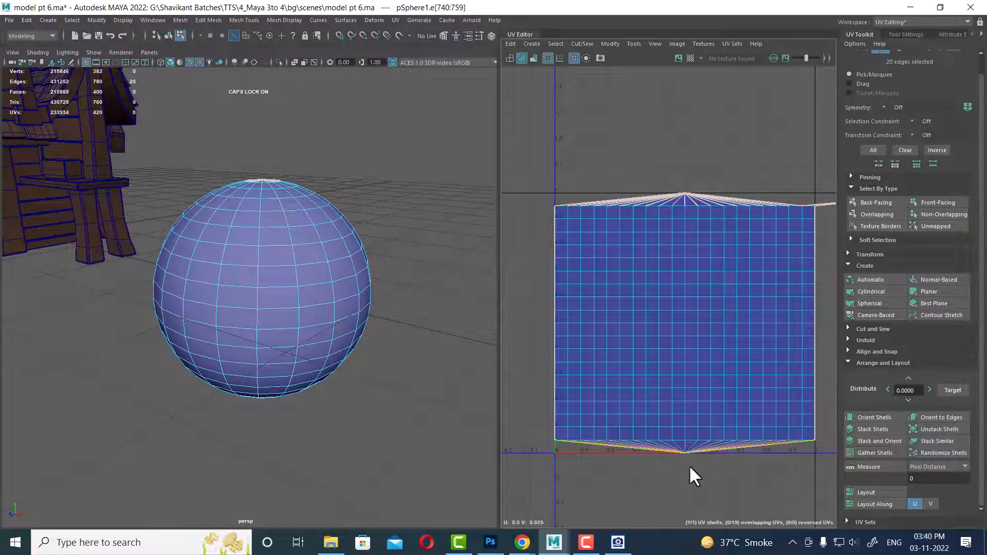
pyautogui.rightClick(718, 457)
pyautogui.click(692, 470)
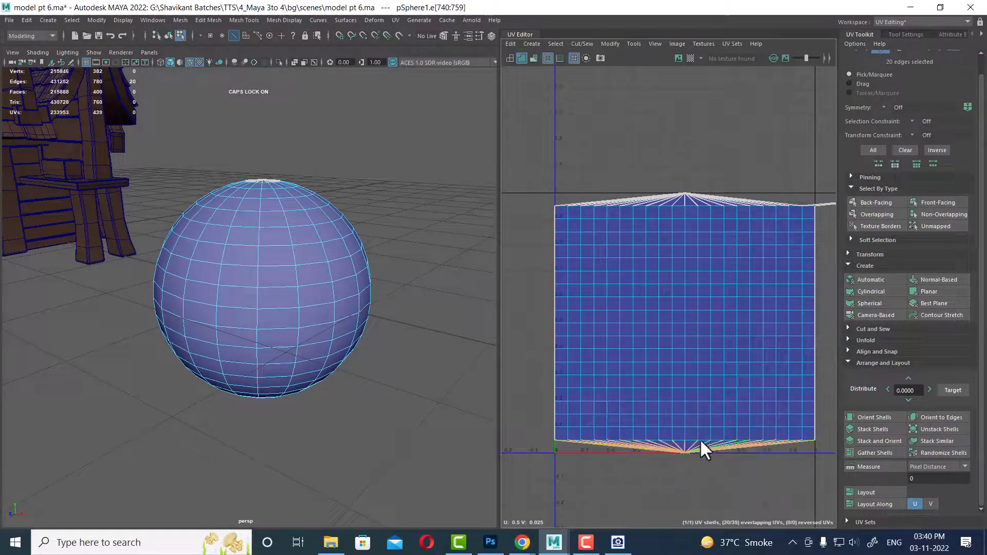
# Select the overlapping UVs at the shell's upper pole point and unfold them.
pyautogui.moveTo(635, 202); pyautogui.dragTo(670, 199)
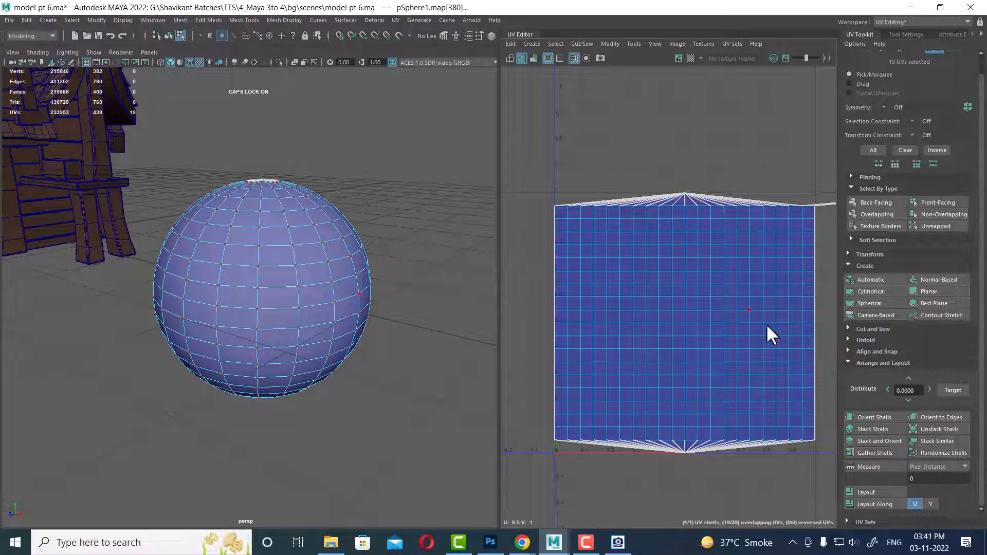
pyautogui.click(873, 363)
pyautogui.click(866, 359)
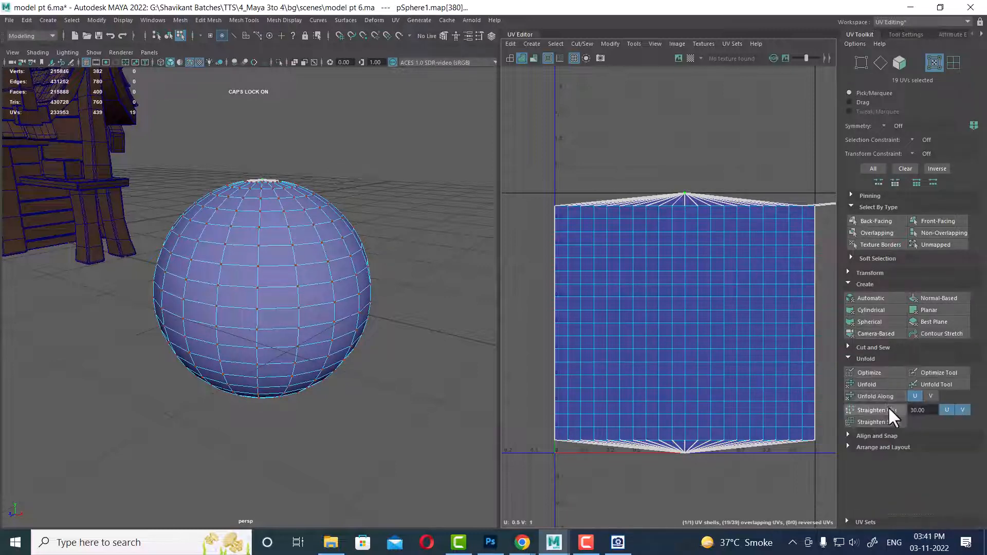
pyautogui.click(874, 383)
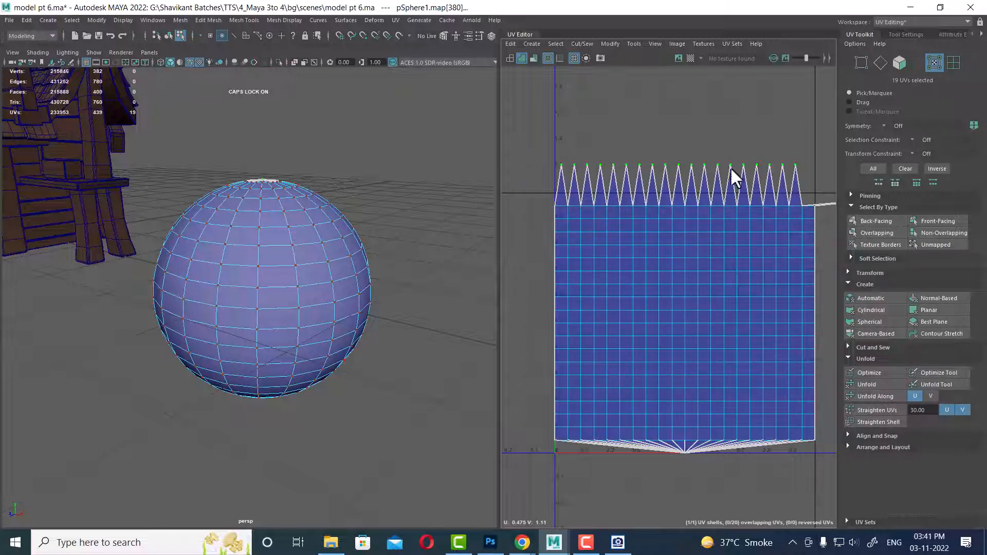
# Select the stray upper pole UV outside the 0–1 tile and optimize it into line with the other spikes.
pyautogui.scroll(-5, 768, 205)
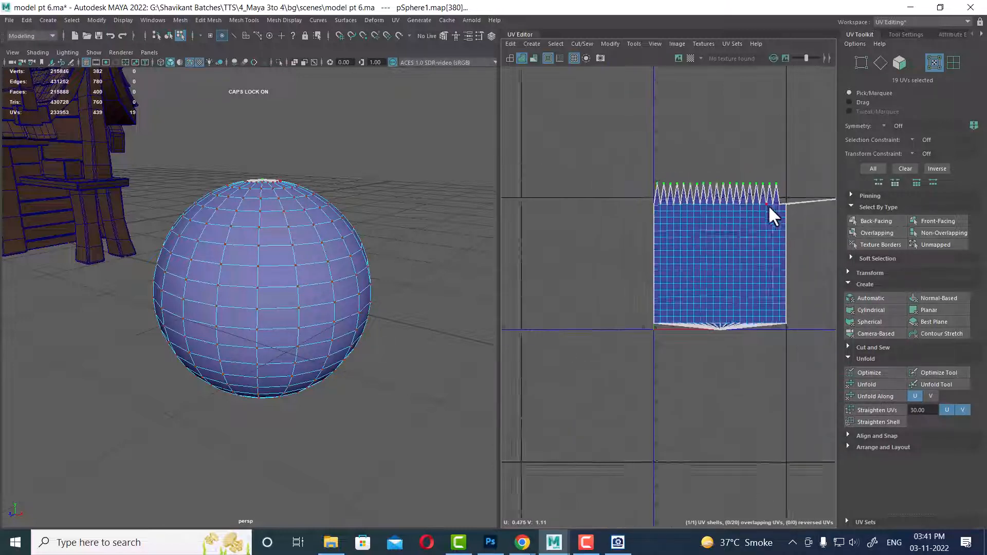
pyautogui.click(805, 200)
pyautogui.click(874, 371)
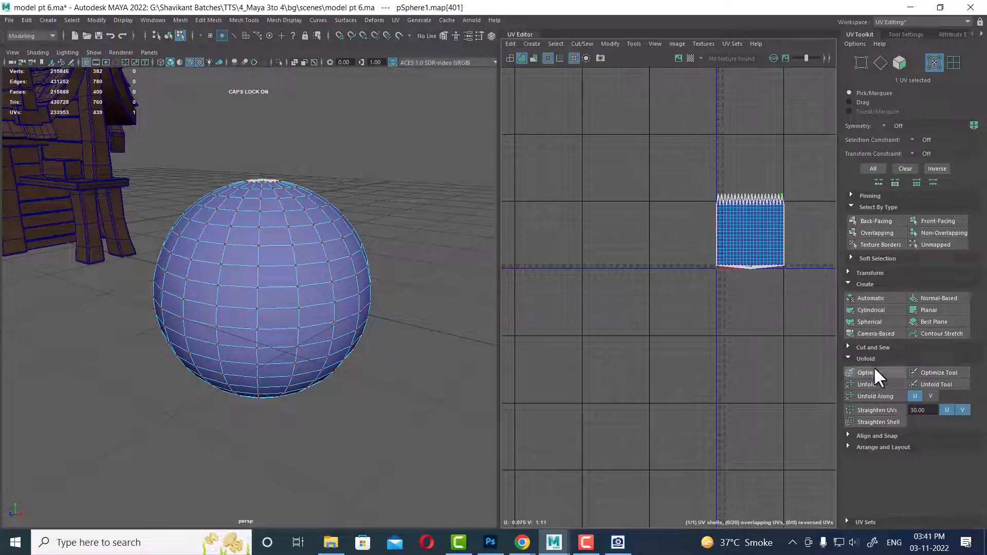
# Select all 20 upper spike-tip UVs and move them down to the 0–1 tile's upper border.
pyautogui.scroll(3, 761, 185)
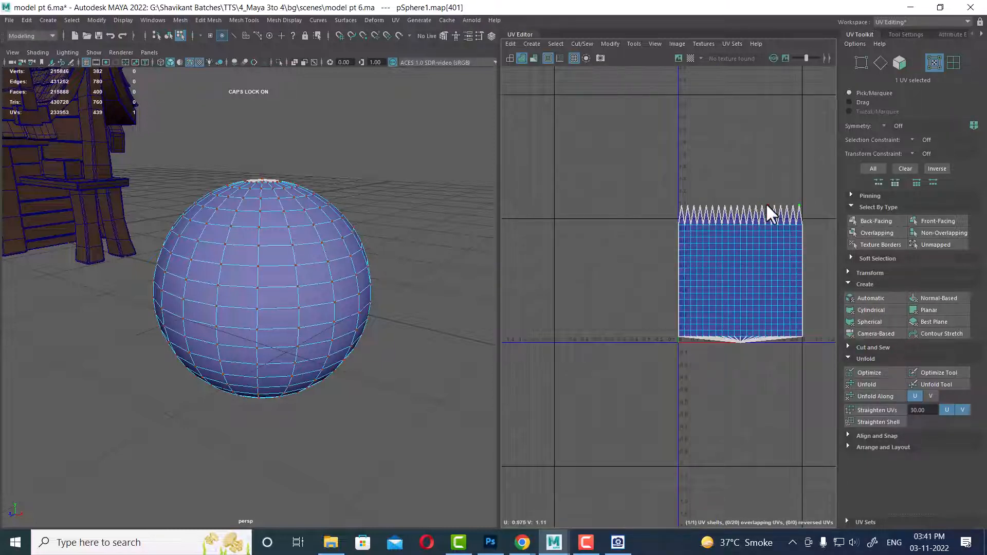
pyautogui.scroll(4, 675, 221)
pyautogui.keyDown('alt'); pyautogui.moveTo(766, 202); pyautogui.dragTo(705, 221, button='middle'); pyautogui.keyUp('alt')
pyautogui.moveTo(602, 189); pyautogui.dragTo(546, 190)
pyautogui.scroll(2, 667, 204)
pyautogui.scroll(1, 635, 133)
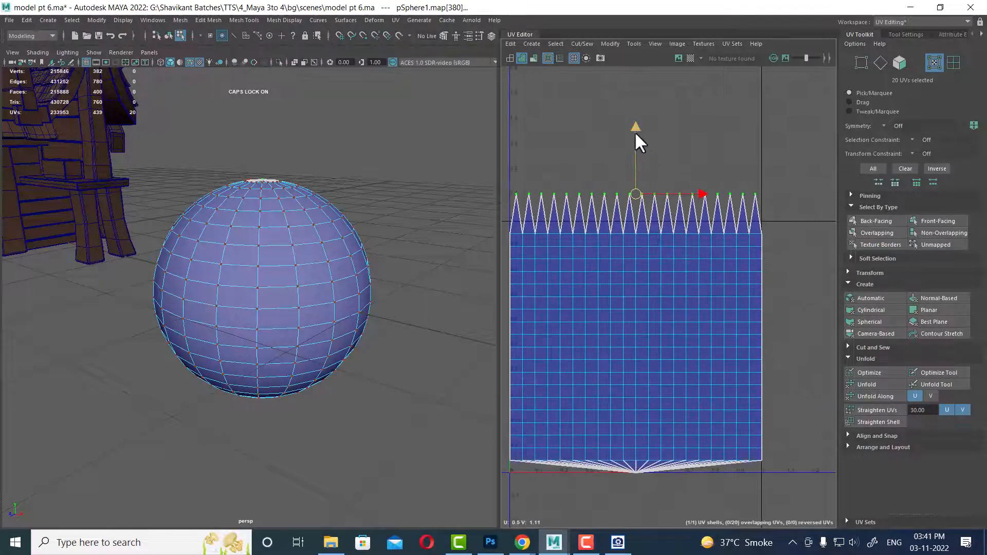
pyautogui.moveTo(635, 128); pyautogui.dragTo(626, 158)
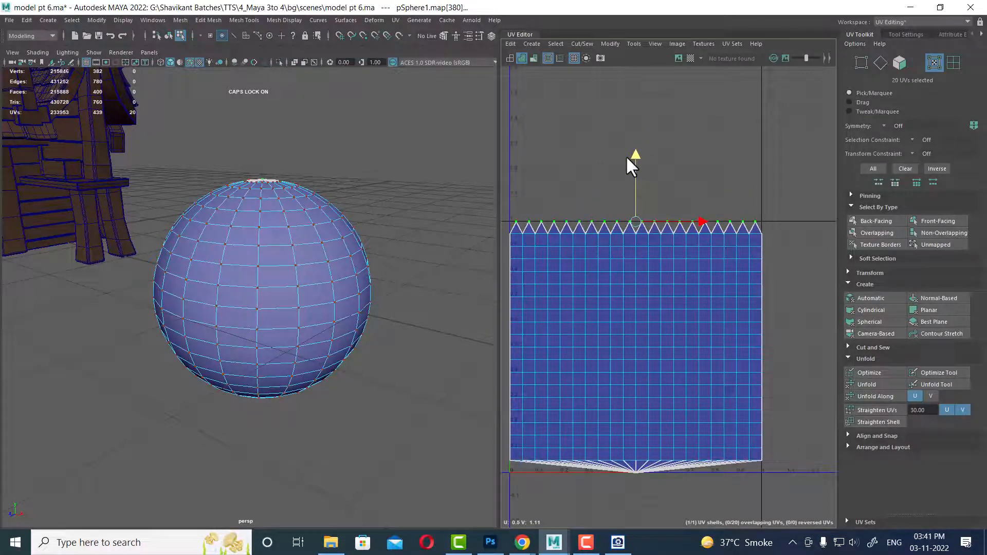
# Select the overlapping UVs at the shell's lower pole point and unfold them.
pyautogui.keyDown('alt'); pyautogui.moveTo(666, 342); pyautogui.dragTo(696, 197, button='middle'); pyautogui.keyUp('alt')
pyautogui.moveTo(639, 322); pyautogui.dragTo(671, 344)
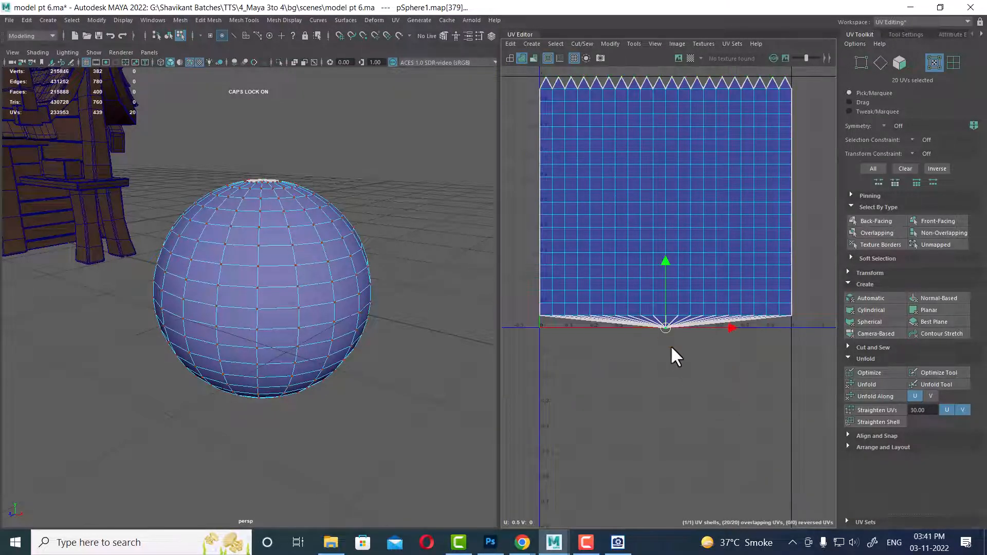
pyautogui.click(870, 384)
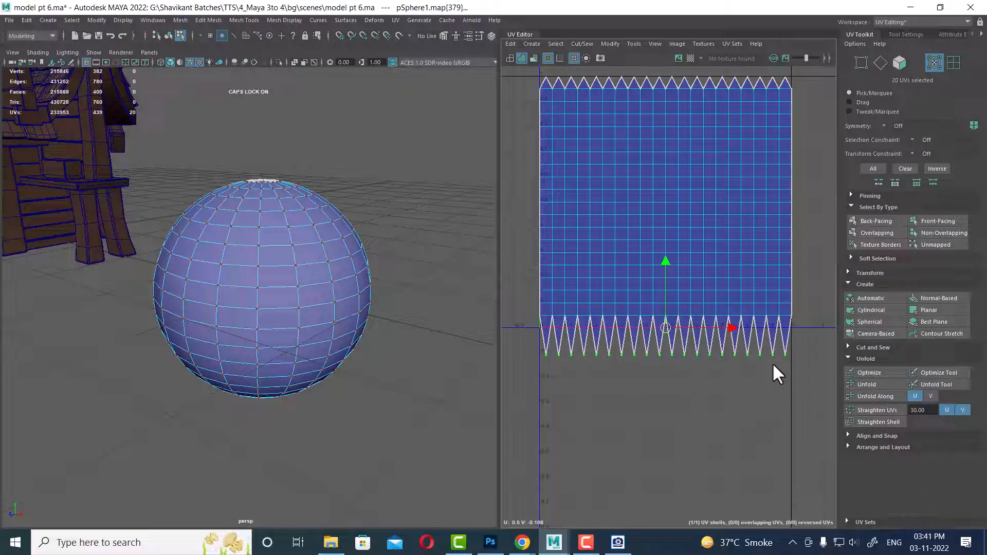
# Move one central lower spike-tip UV up to about V 0 at the tile's lower border.
pyautogui.keyDown('alt'); pyautogui.moveTo(667, 373); pyautogui.dragTo(690, 403, button='right'); pyautogui.keyUp('alt')
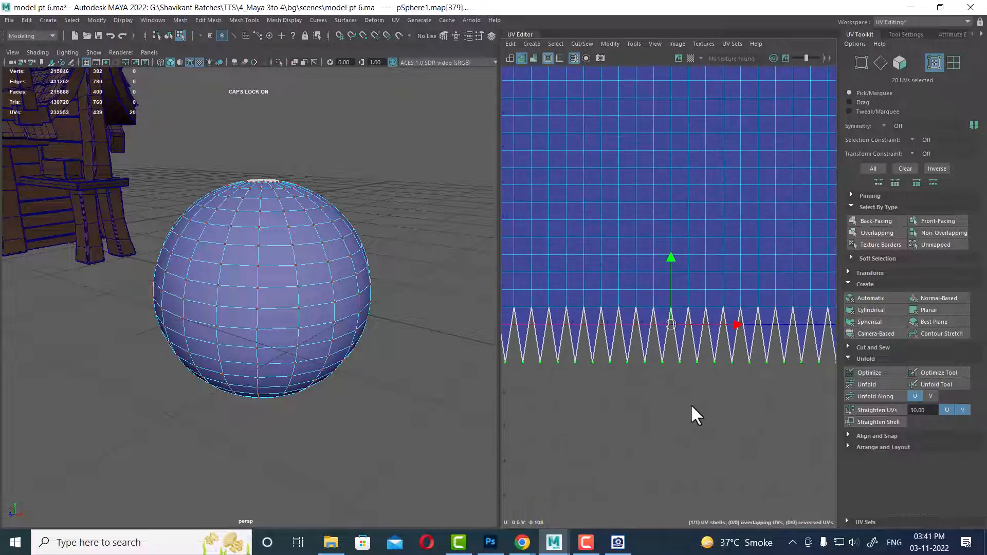
pyautogui.click(662, 362)
pyautogui.moveTo(666, 292); pyautogui.dragTo(660, 257)
pyautogui.keyDown('alt'); pyautogui.moveTo(691, 395); pyautogui.dragTo(650, 342, button='right'); pyautogui.keyUp('alt')
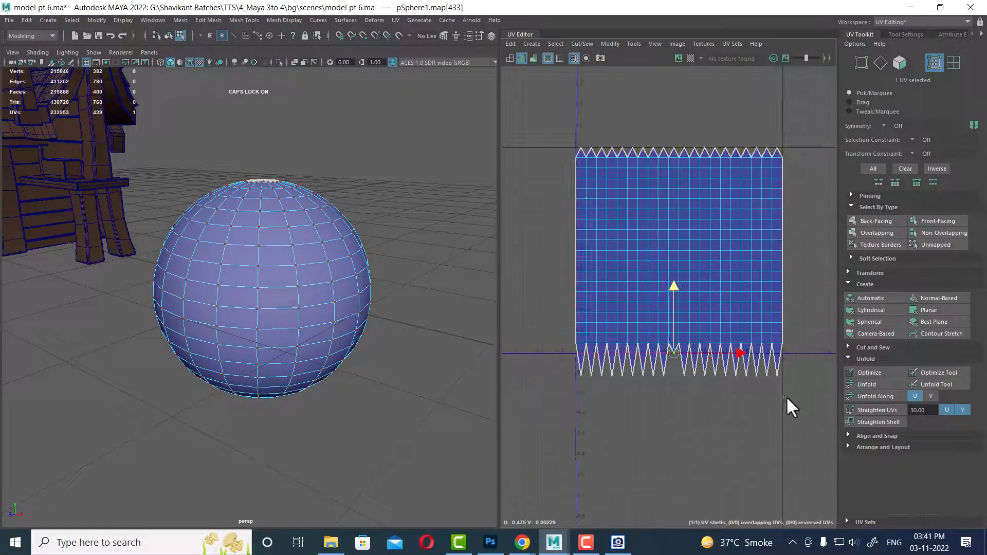
# Select all 20 lower spike-tip UVs of the sphere shell and bring up the Align and Snap tools.
pyautogui.moveTo(790, 366); pyautogui.dragTo(531, 400)
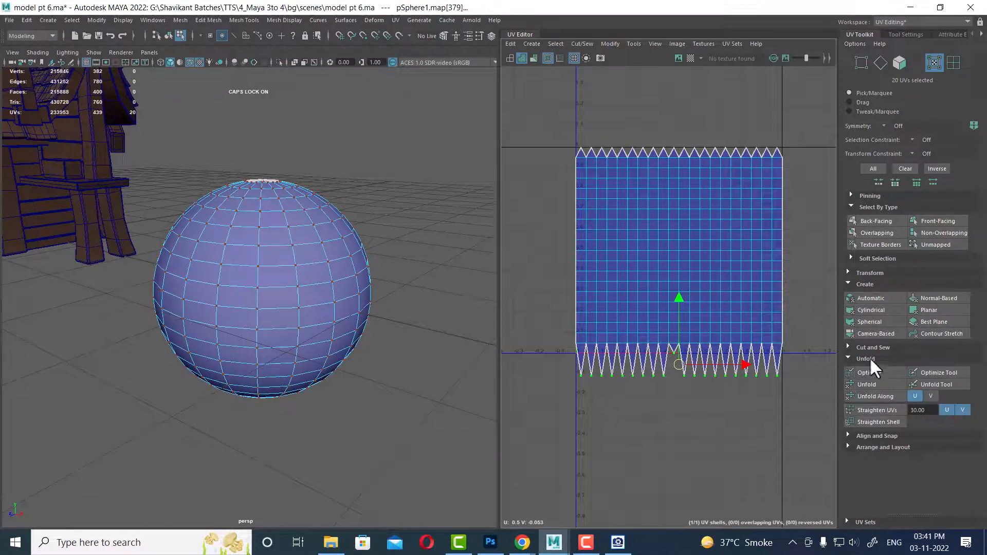
pyautogui.click(881, 273)
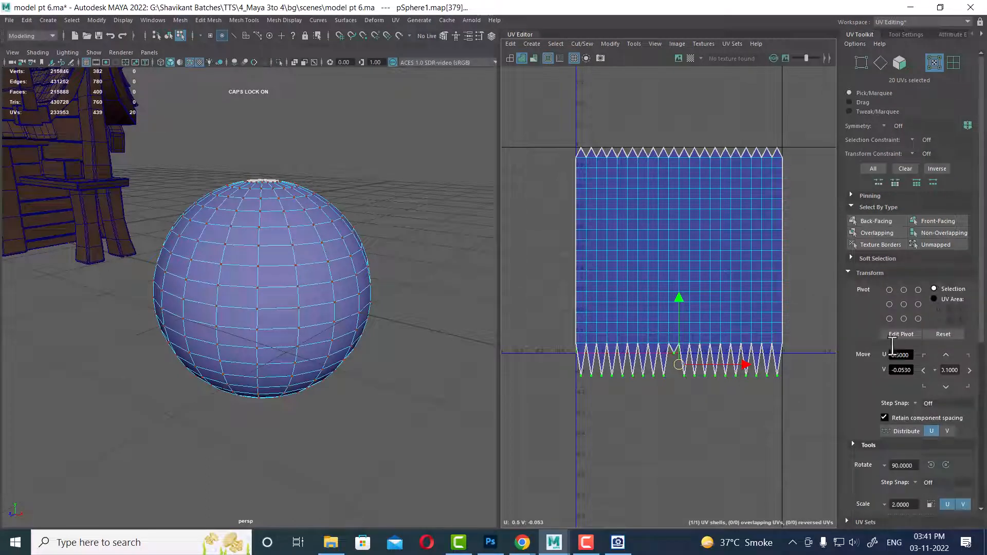
pyautogui.scroll(-3, 901, 352)
pyautogui.scroll(-5, 901, 355)
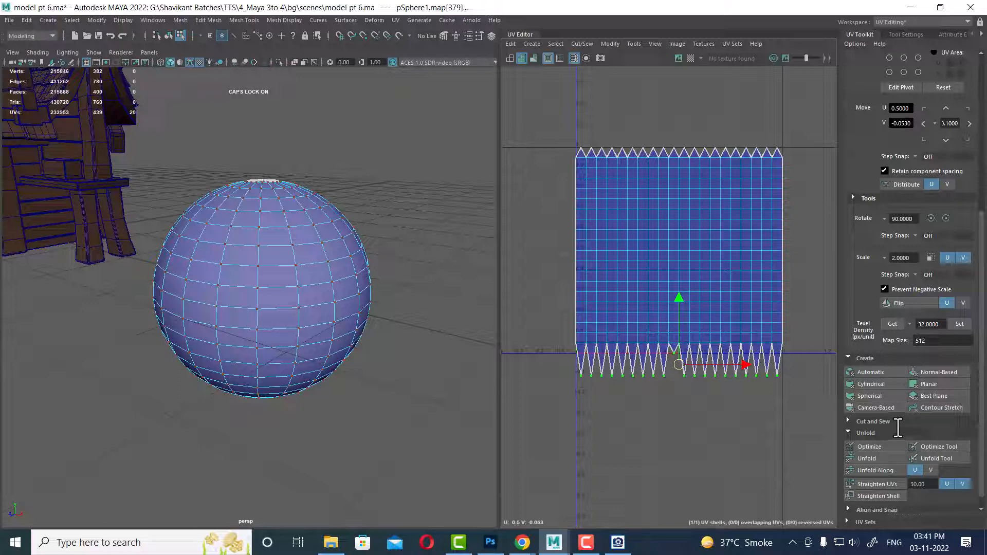
pyautogui.scroll(8, 898, 427)
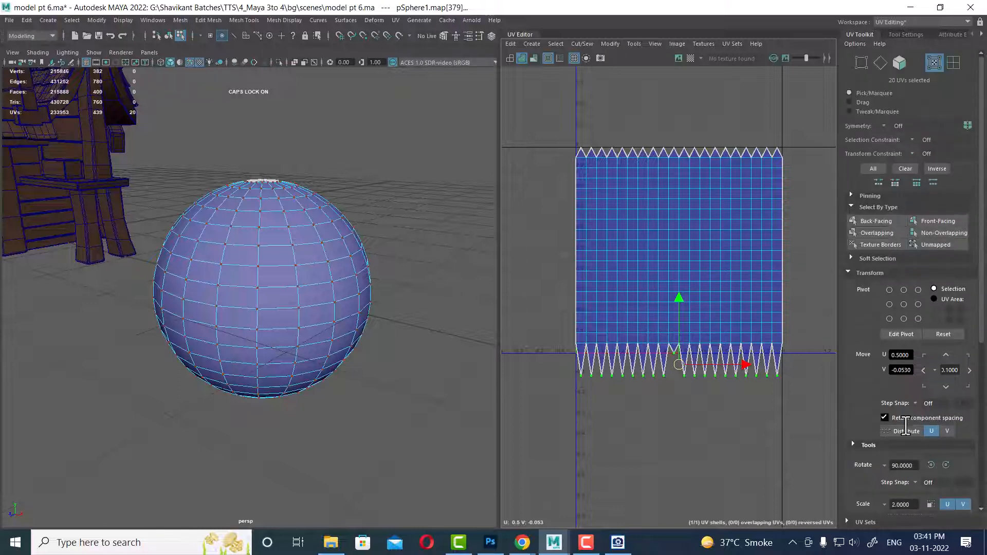
pyautogui.scroll(-4, 904, 427)
pyautogui.scroll(-4, 884, 157)
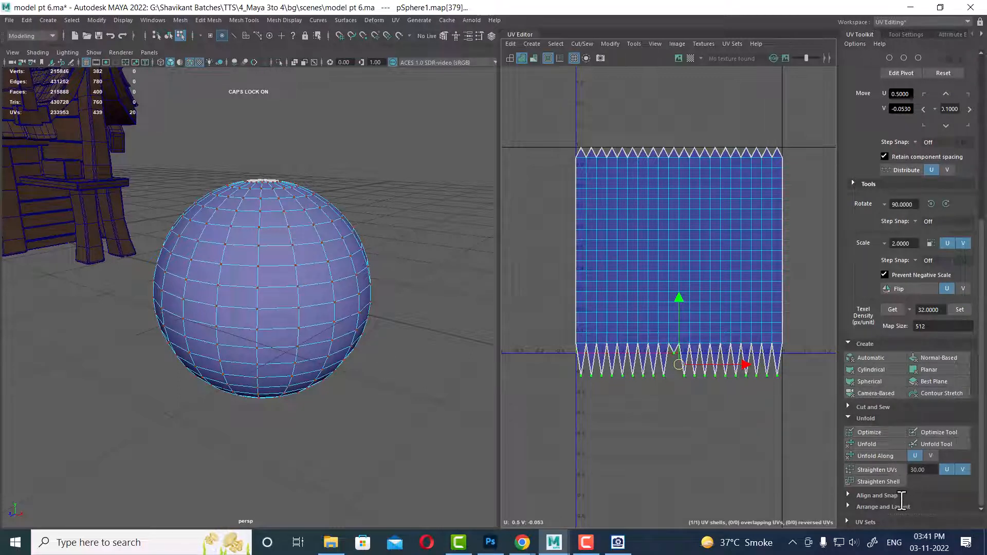
pyautogui.click(894, 496)
pyautogui.scroll(-4, 894, 496)
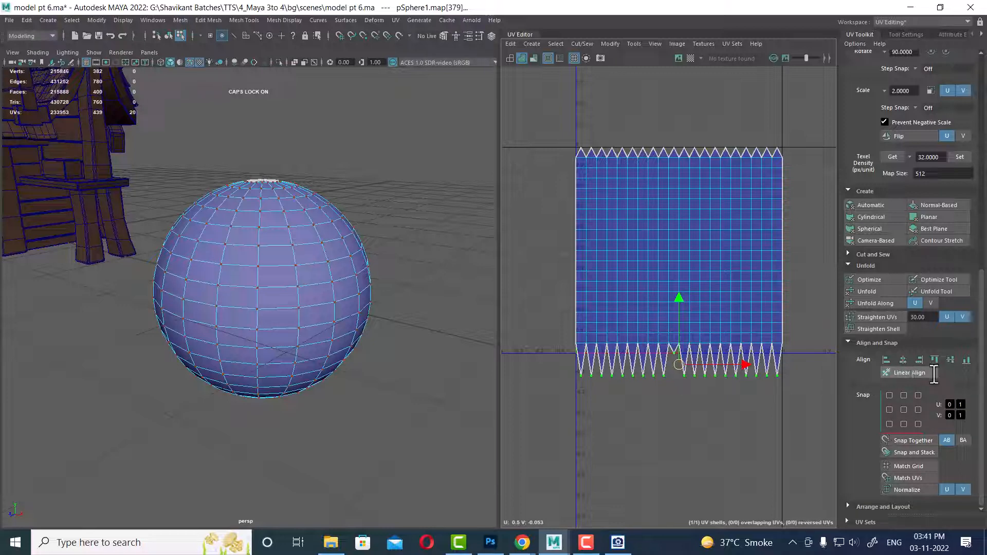
# Try aligning the lower spike-tip UVs to their lowest and to their highest V position.
pyautogui.click(968, 362)
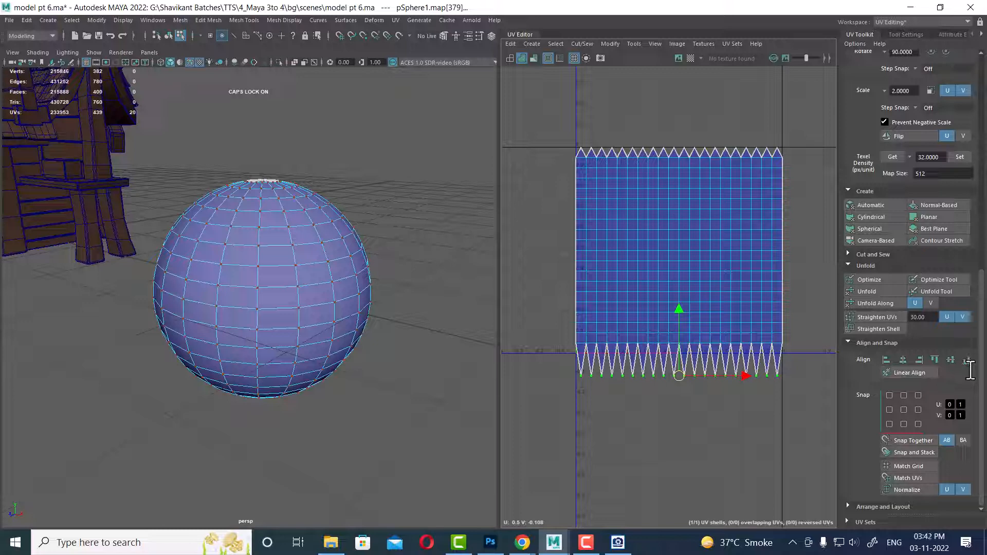
pyautogui.hotkey('ctrl', 'z')
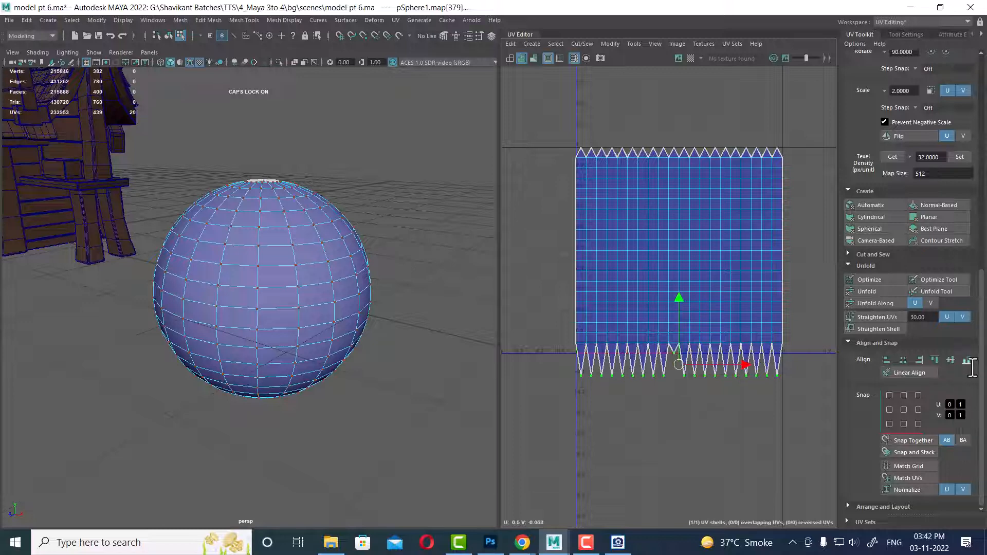
pyautogui.click(935, 361)
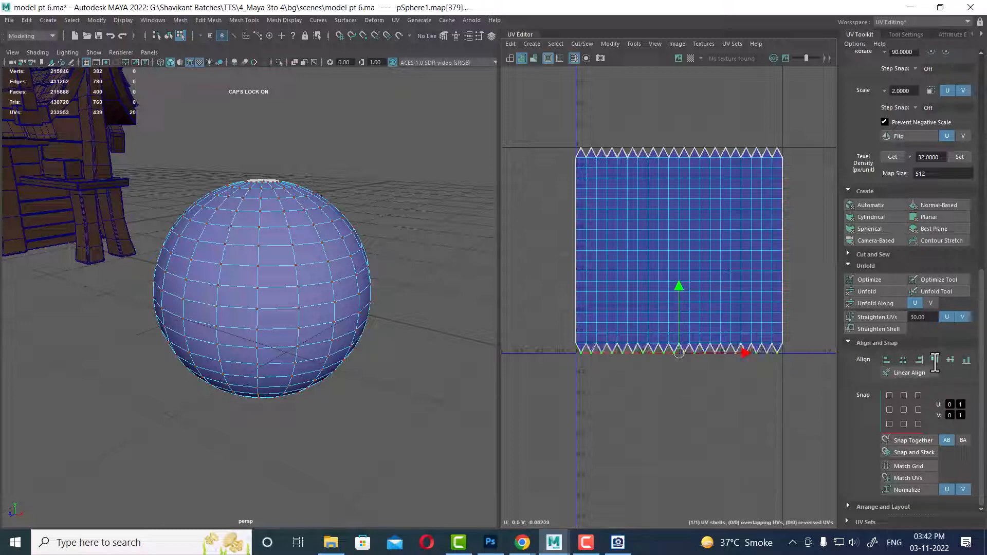
pyautogui.click(935, 361)
pyautogui.click(967, 360)
# Align the lower spike-tip UVs to the highest one so they sit on the tile's lower border.
pyautogui.scroll(2, 720, 355)
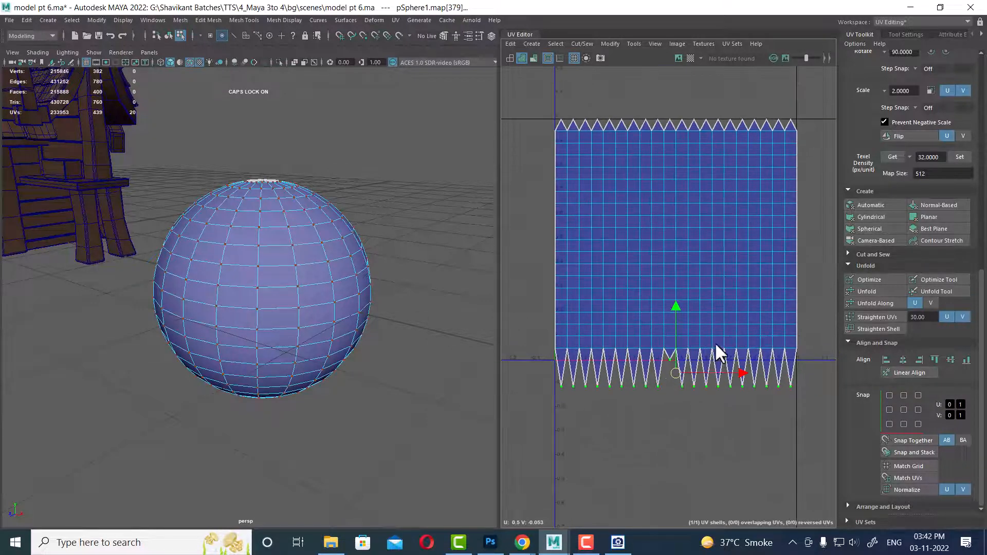
pyautogui.scroll(2, 720, 344)
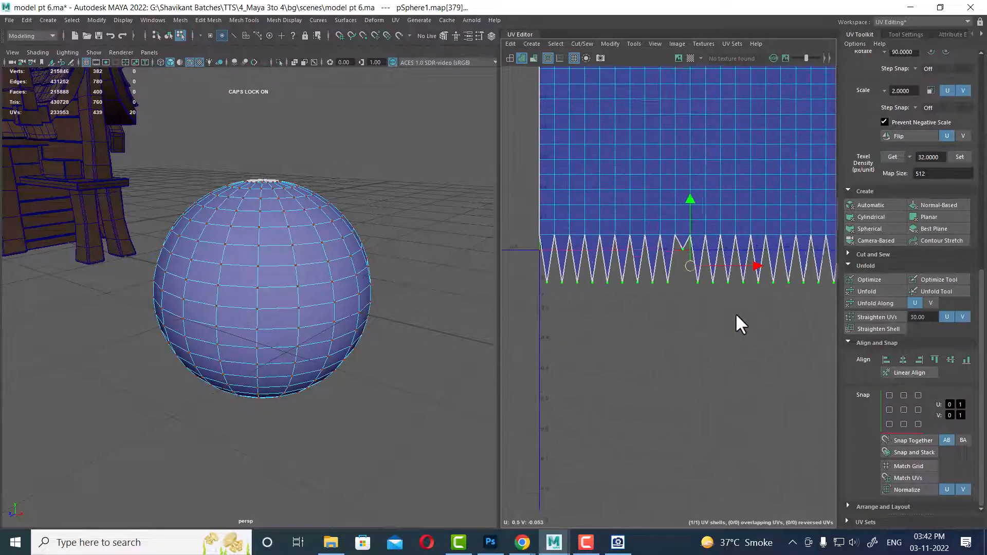
pyautogui.click(949, 359)
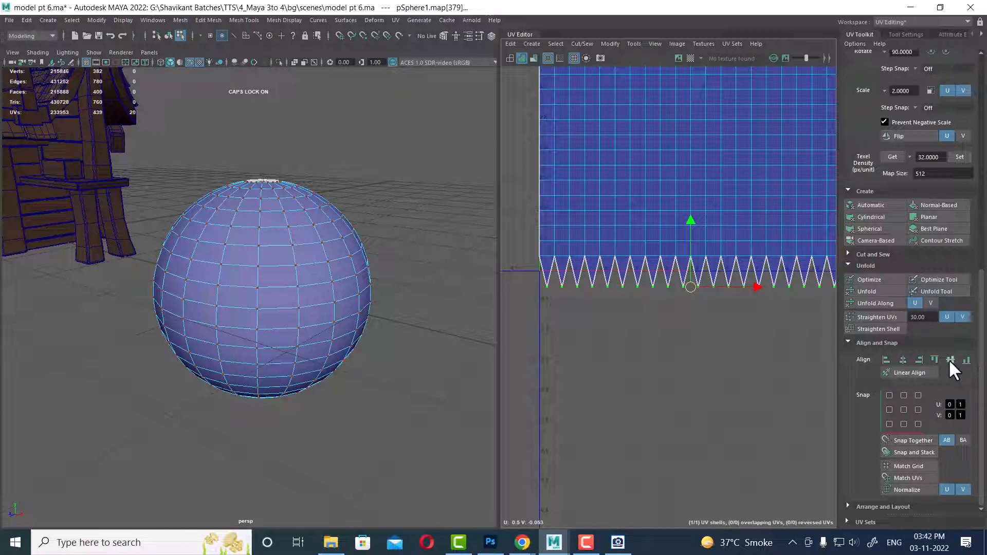
pyautogui.hotkey('ctrl', 'z')
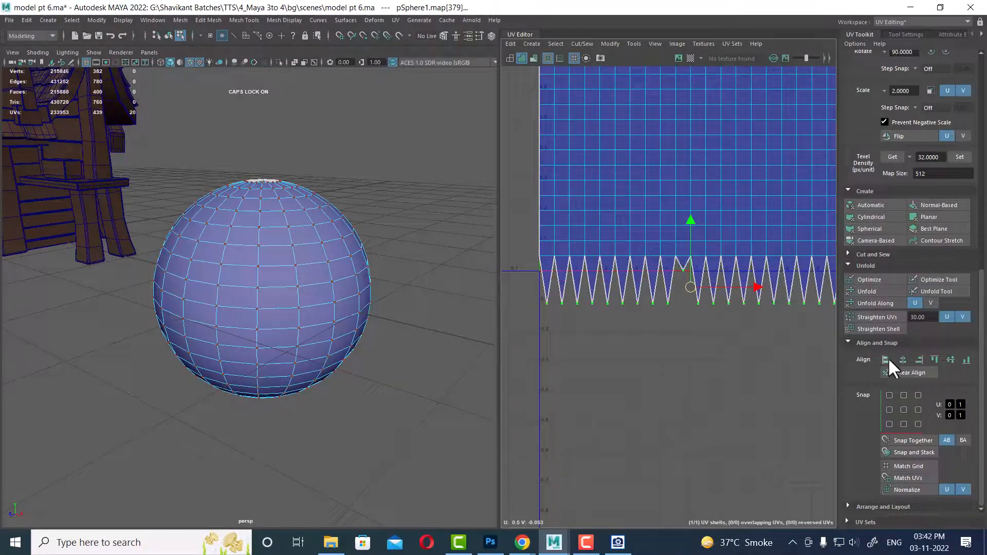
pyautogui.click(933, 359)
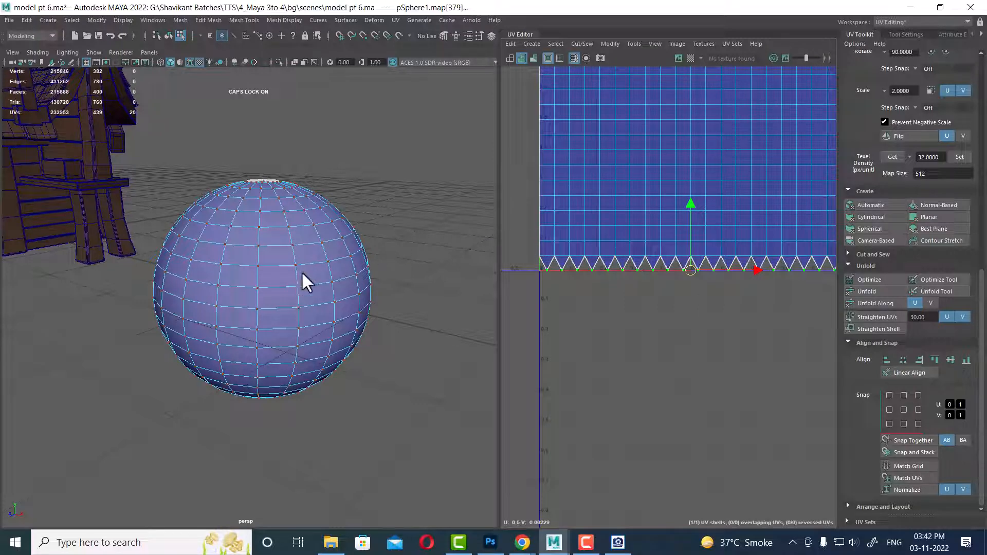
# Return the sphere to object mode and delete it from the scene.
pyautogui.keyDown('alt'); pyautogui.moveTo(301, 282); pyautogui.dragTo(262, 283, button='right'); pyautogui.keyUp('alt')
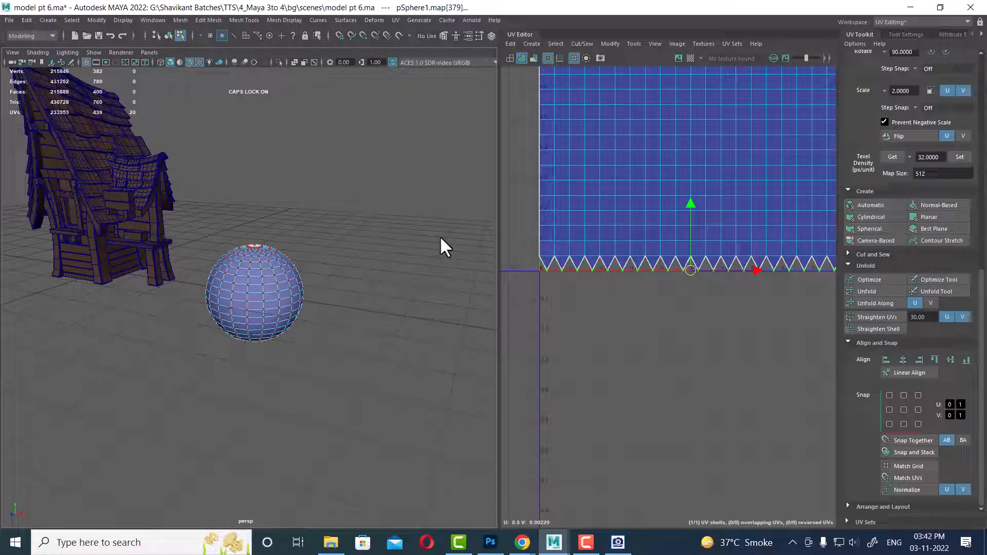
pyautogui.keyDown('alt'); pyautogui.moveTo(324, 269); pyautogui.dragTo(292, 291); pyautogui.keyUp('alt')
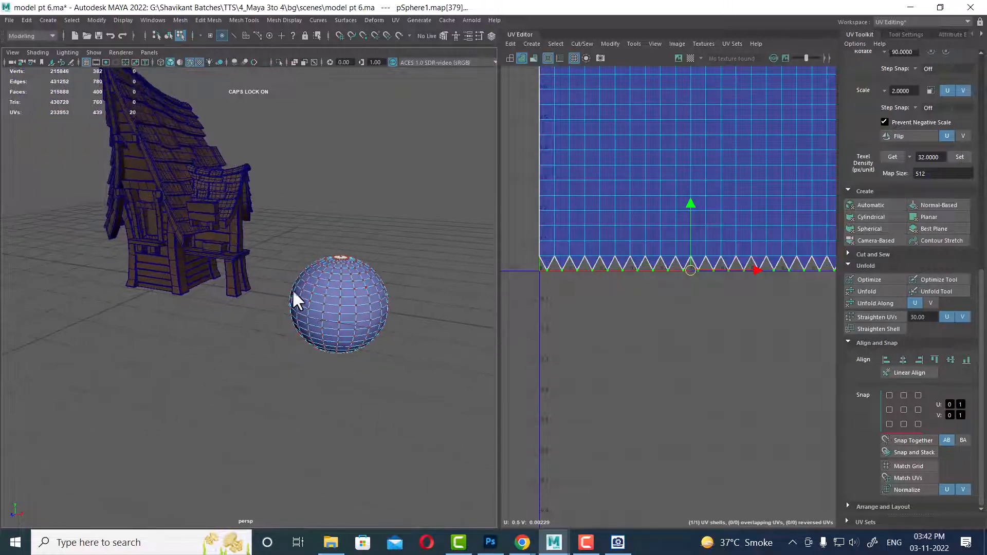
pyautogui.moveTo(309, 252); pyautogui.dragTo(356, 239, button='right')
pyautogui.click(321, 326)
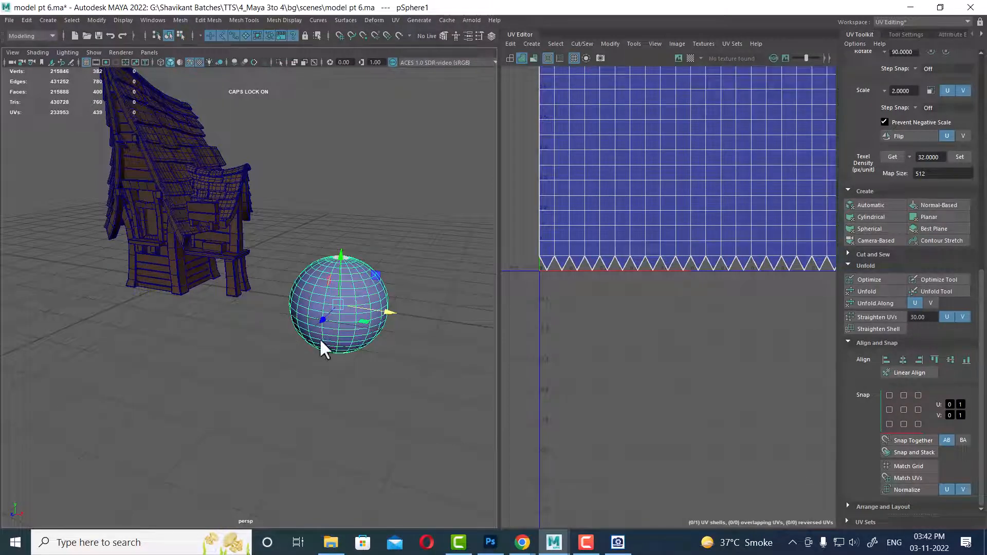
pyautogui.press('Delete')
# Select the front support post under the house's ledge and apply automatic UV mapping to it.
pyautogui.click(242, 258)
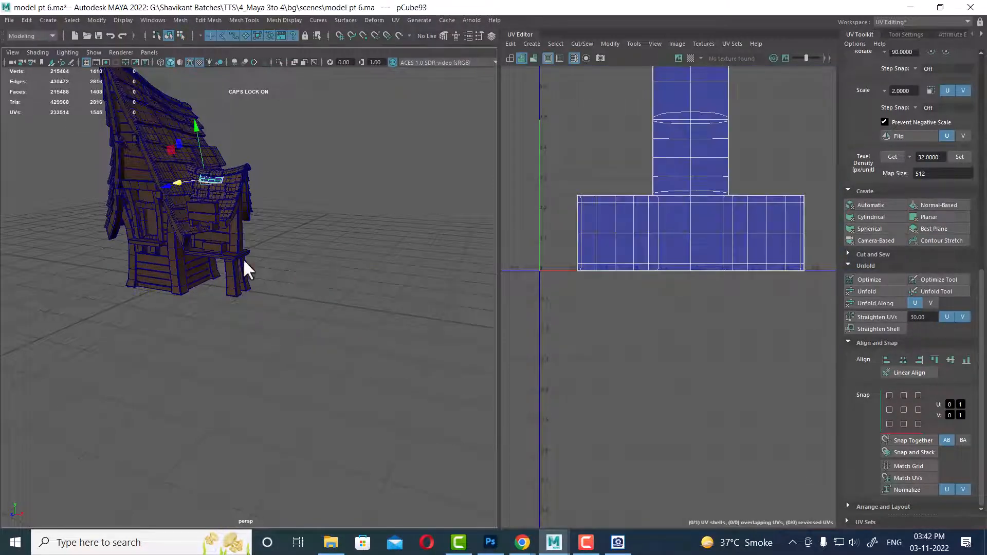
pyautogui.scroll(5, 304, 312)
pyautogui.click(209, 274)
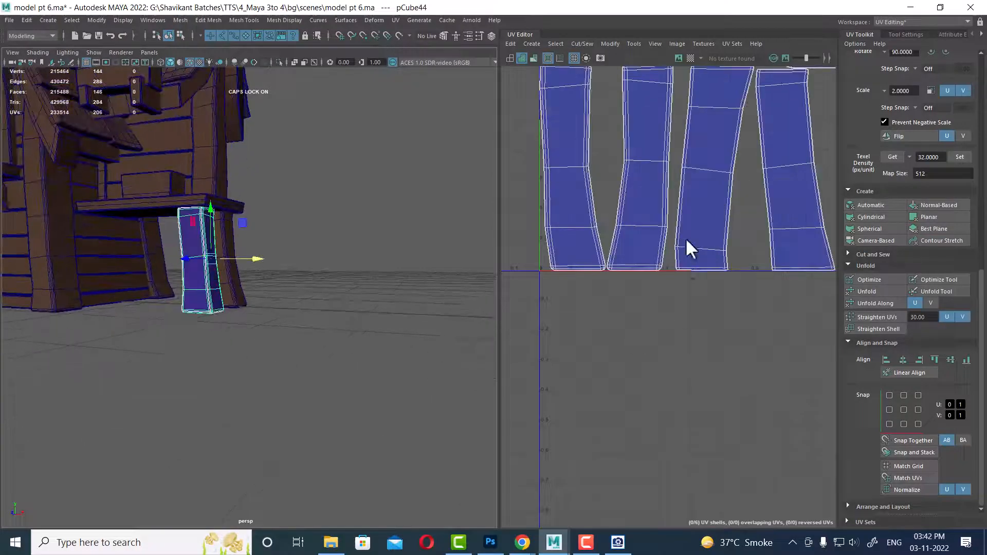
pyautogui.scroll(-4, 685, 237)
pyautogui.scroll(2, 677, 254)
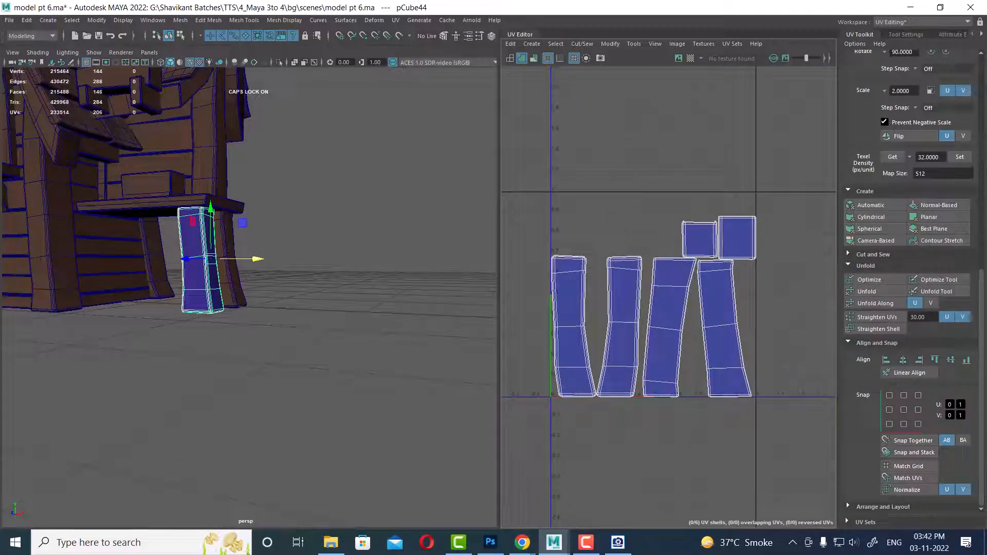
pyautogui.click(868, 206)
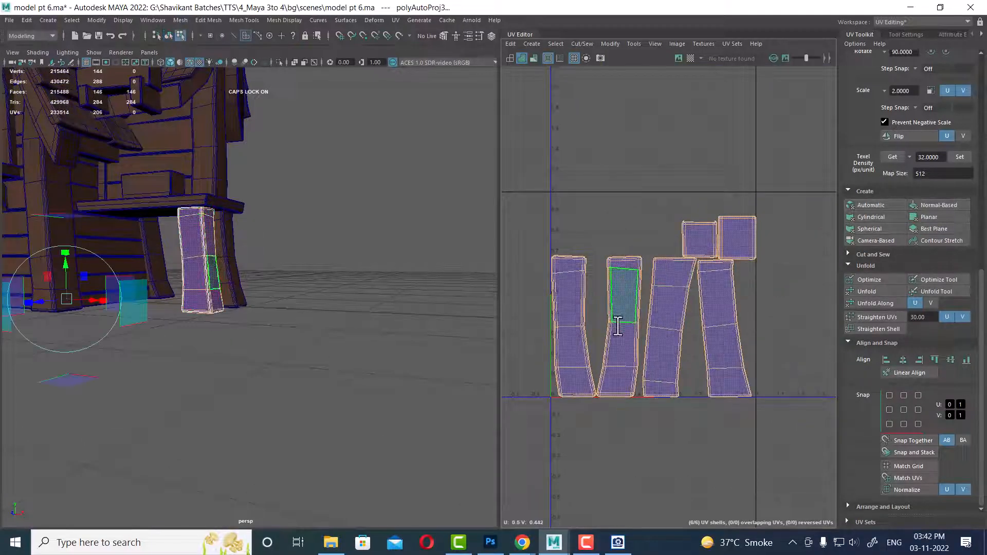
# Return to object mode and reselect the support post.
pyautogui.moveTo(203, 260); pyautogui.dragTo(319, 176, button='right')
pyautogui.click(237, 252)
pyautogui.click(213, 261)
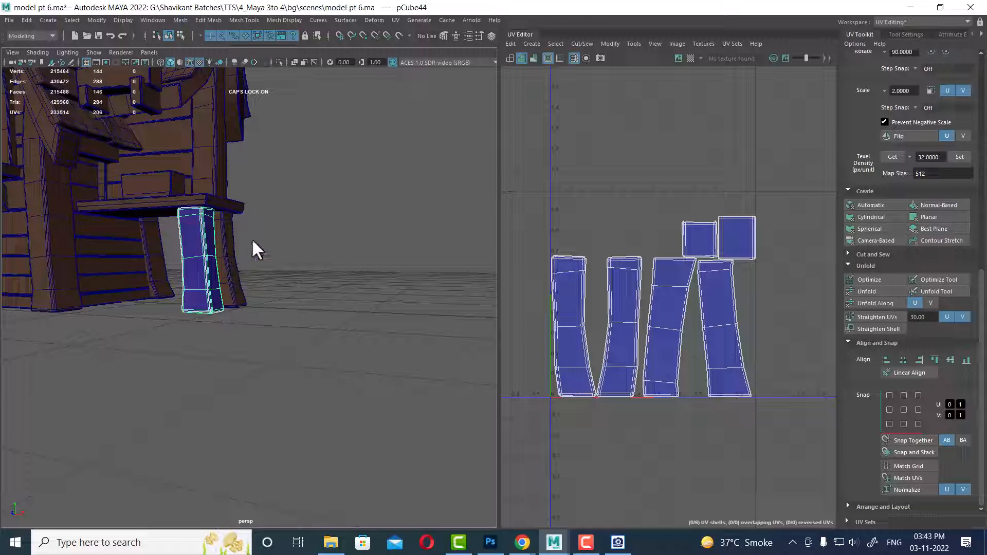
pyautogui.click(587, 543)
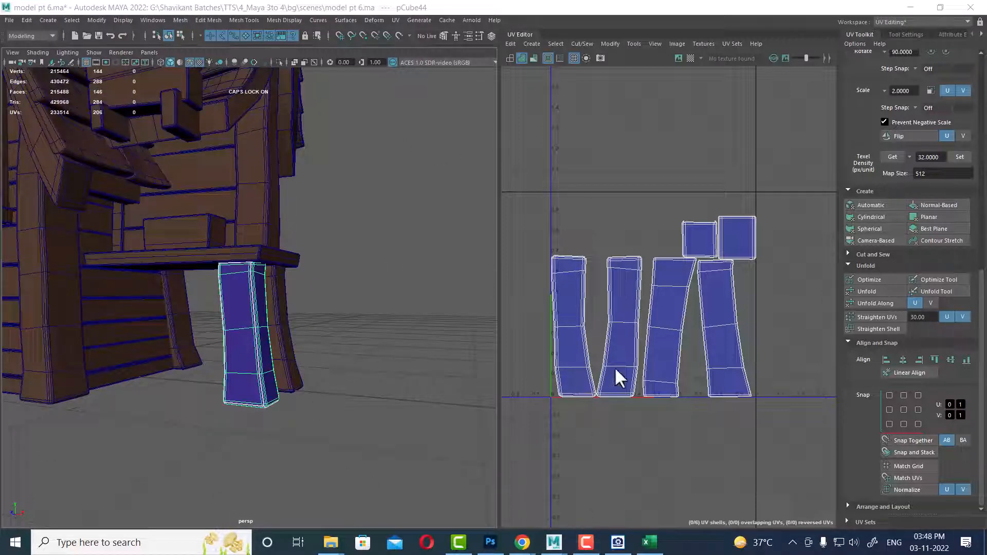
# Select the outer left border edges of the post's first long UV shell and move and sew the matching shell onto them.
pyautogui.scroll(-4, 673, 236)
pyautogui.keyDown('alt'); pyautogui.moveTo(669, 303); pyautogui.dragTo(698, 219, button='middle'); pyautogui.keyUp('alt')
pyautogui.scroll(3, 698, 219)
pyautogui.scroll(3, 679, 292)
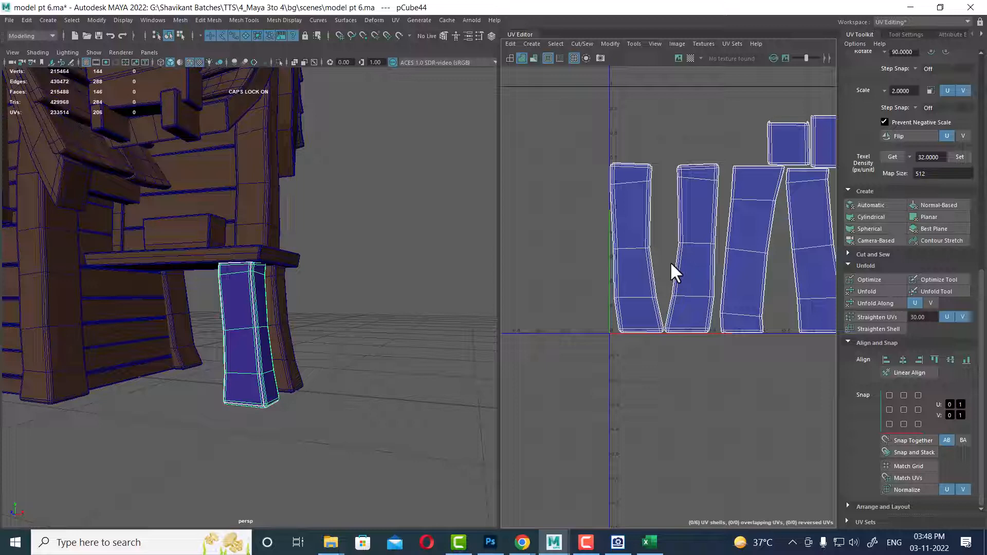
pyautogui.keyDown('alt'); pyautogui.moveTo(301, 316); pyautogui.dragTo(321, 350); pyautogui.keyUp('alt')
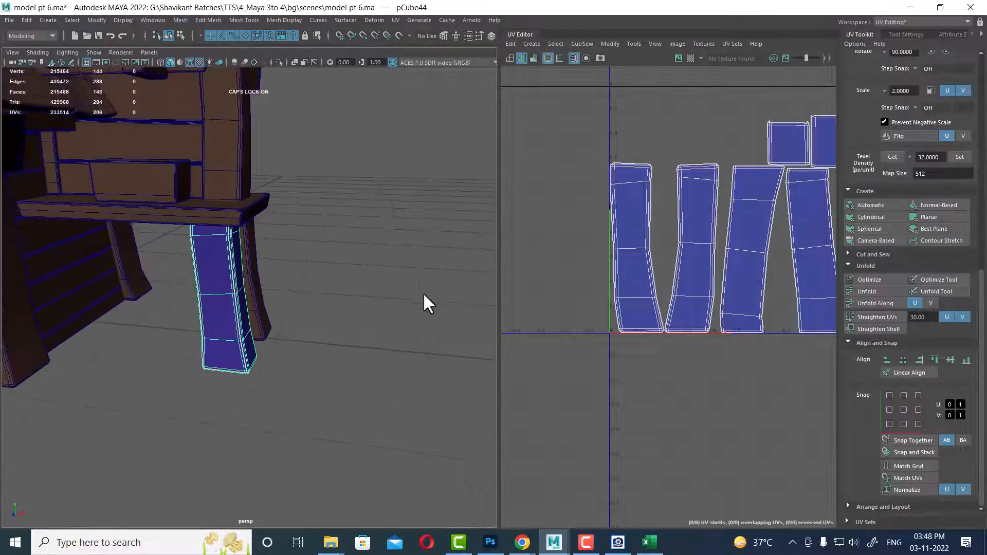
pyautogui.scroll(1, 637, 255)
pyautogui.moveTo(652, 262); pyautogui.dragTo(639, 174, button='right')
pyautogui.moveTo(602, 175); pyautogui.dragTo(628, 330)
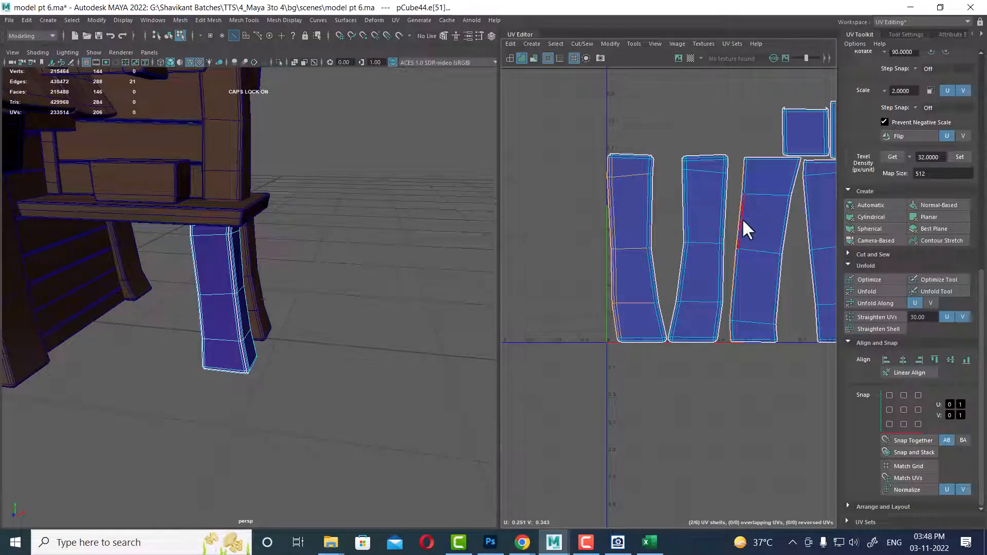
pyautogui.keyDown('alt'); pyautogui.moveTo(746, 228); pyautogui.dragTo(668, 201, button='middle'); pyautogui.keyUp('alt')
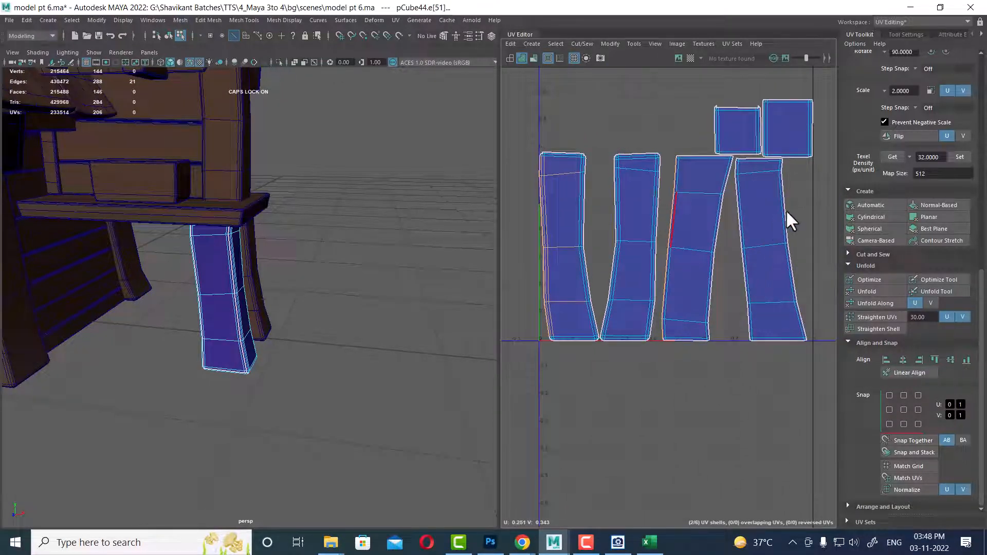
pyautogui.keyDown('alt'); pyautogui.moveTo(779, 207); pyautogui.dragTo(810, 209, button='middle'); pyautogui.keyUp('alt')
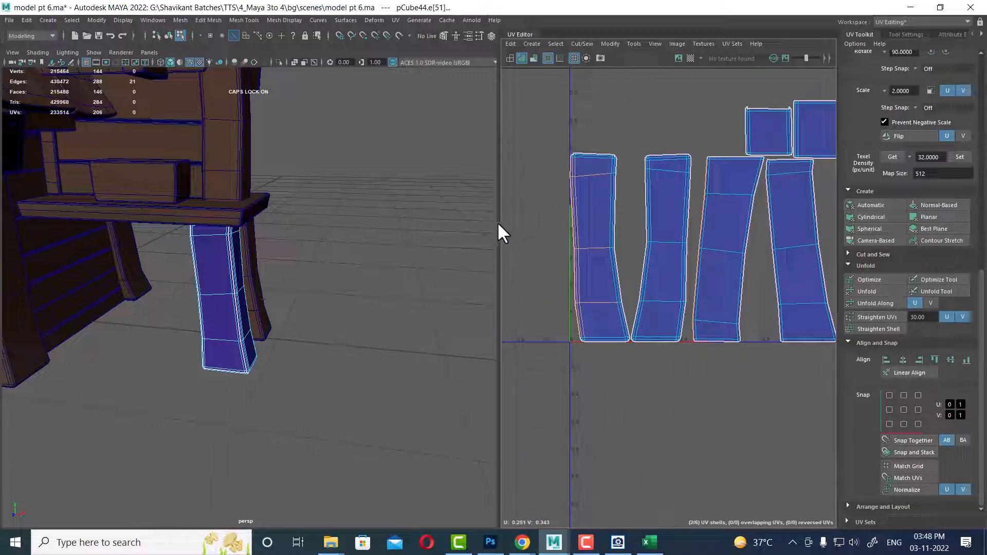
pyautogui.moveTo(500, 230); pyautogui.dragTo(405, 233)
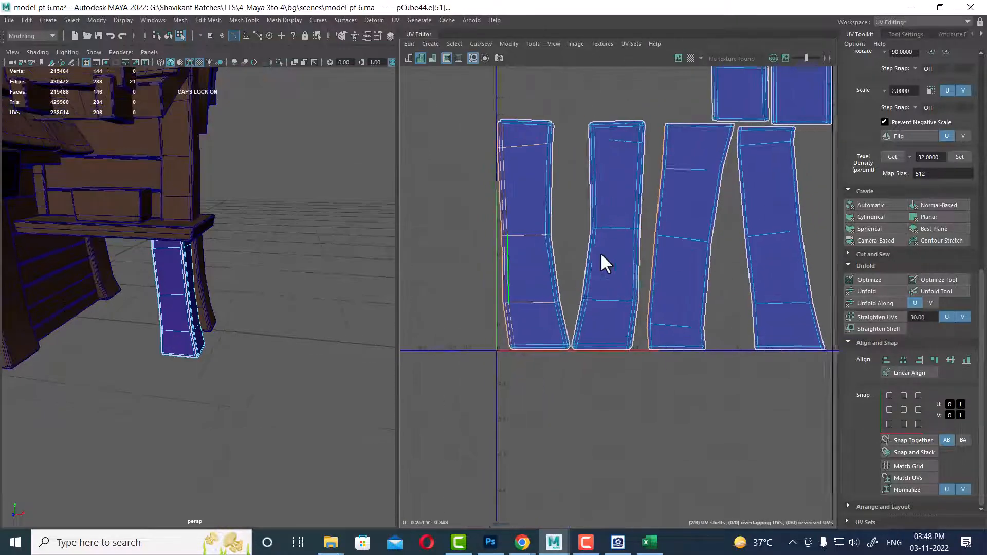
pyautogui.keyDown('shift'); pyautogui.moveTo(553, 232); pyautogui.dragTo(553, 98, button='right'); pyautogui.keyUp('shift')
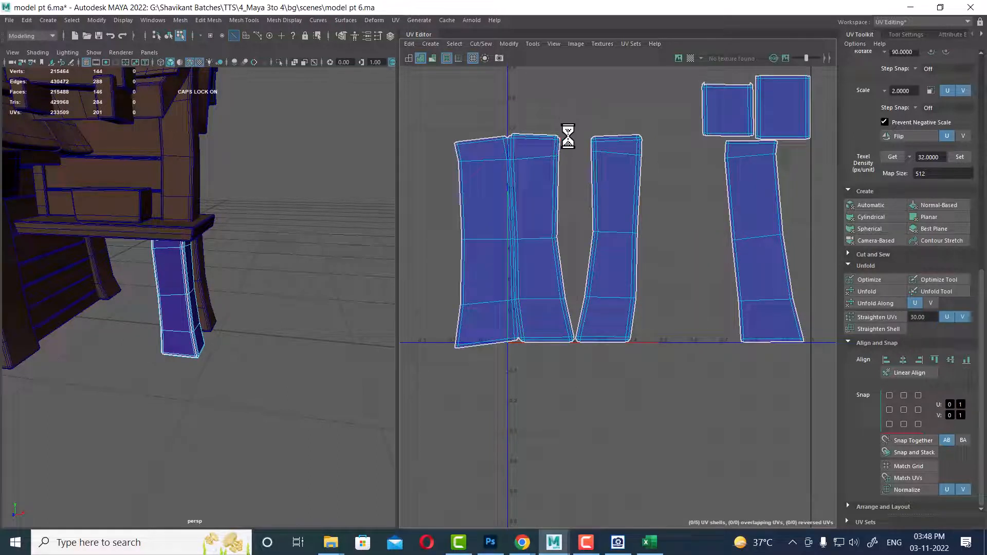
# Select the joined shell's outer left border edges and move and sew the next long side shell onto them.
pyautogui.moveTo(447, 154); pyautogui.dragTo(478, 330)
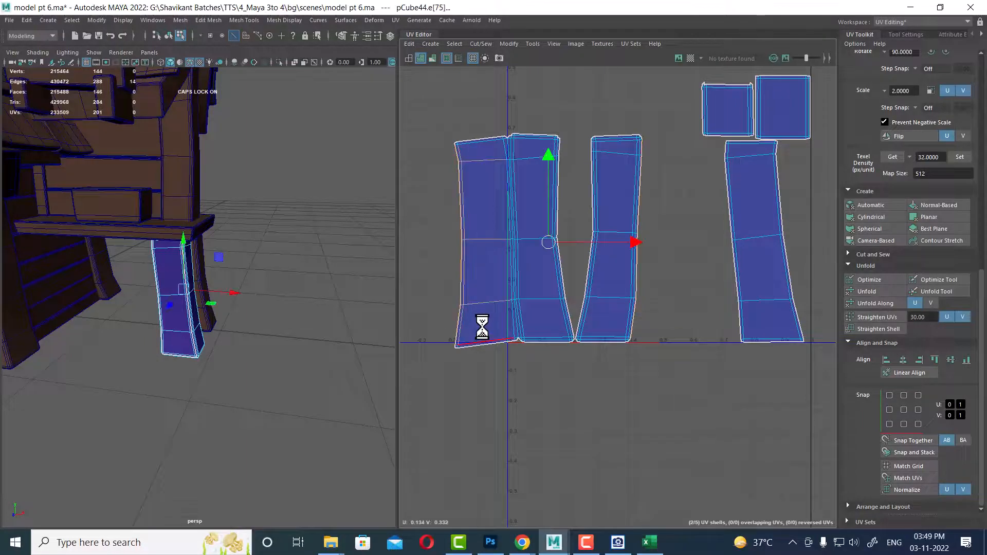
pyautogui.keyDown('shift'); pyautogui.rightClick(506, 261); pyautogui.keyUp('shift')
pyautogui.keyDown('shift'); pyautogui.moveTo(504, 259); pyautogui.dragTo(502, 181, button='right'); pyautogui.keyUp('shift')
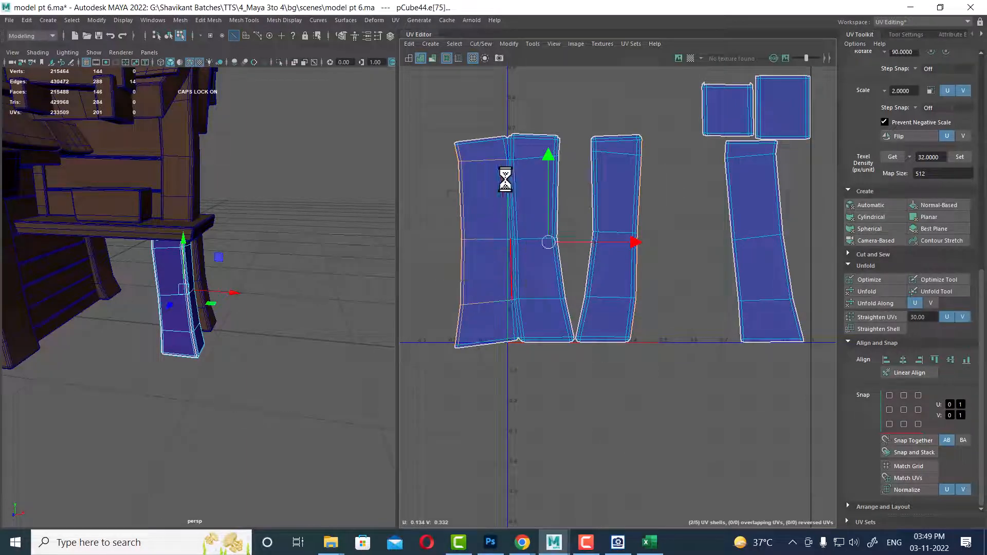
# Select the joined shell's outer right border edges and stitch the last long side shell onto them.
pyautogui.keyDown('alt'); pyautogui.moveTo(589, 191); pyautogui.dragTo(681, 173, button='middle'); pyautogui.keyUp('alt')
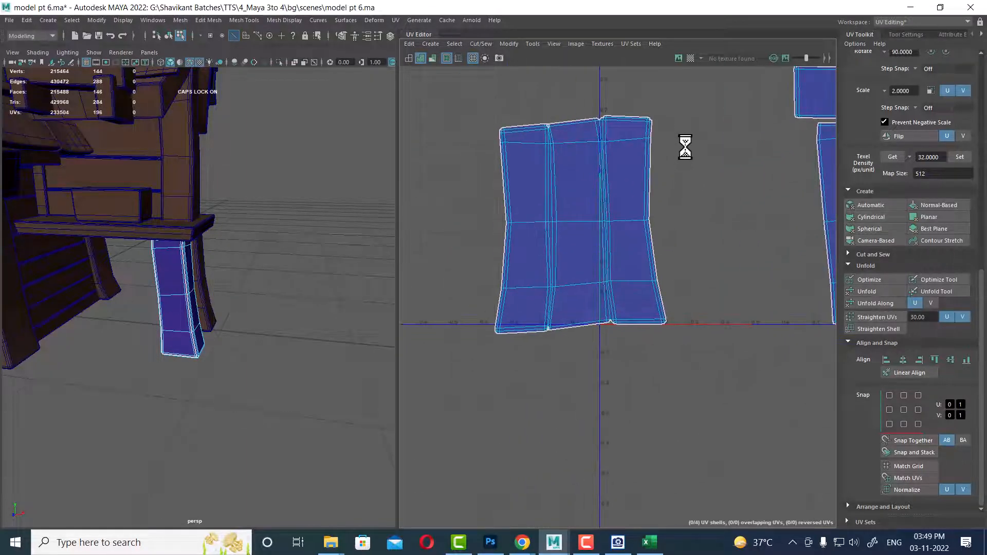
pyautogui.moveTo(672, 134); pyautogui.dragTo(645, 324)
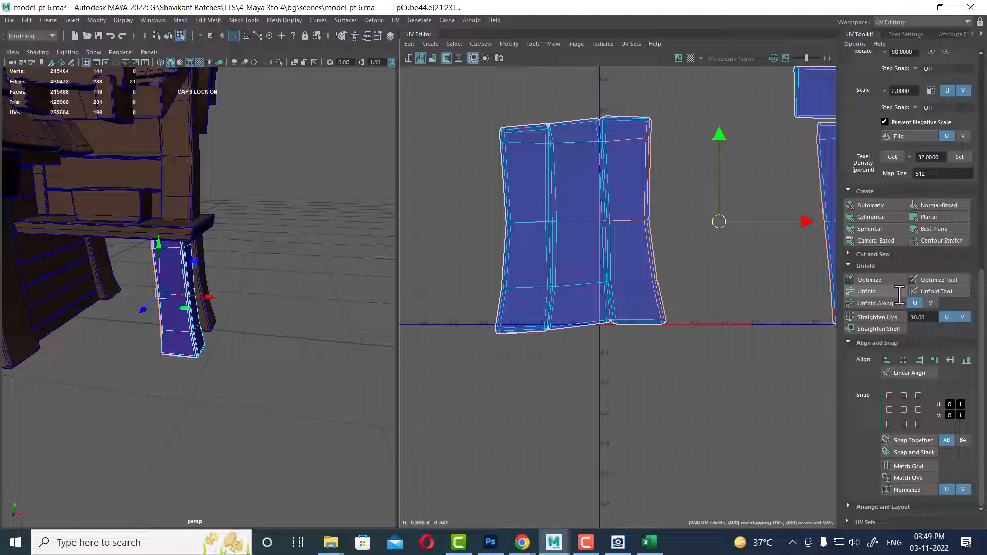
pyautogui.click(883, 254)
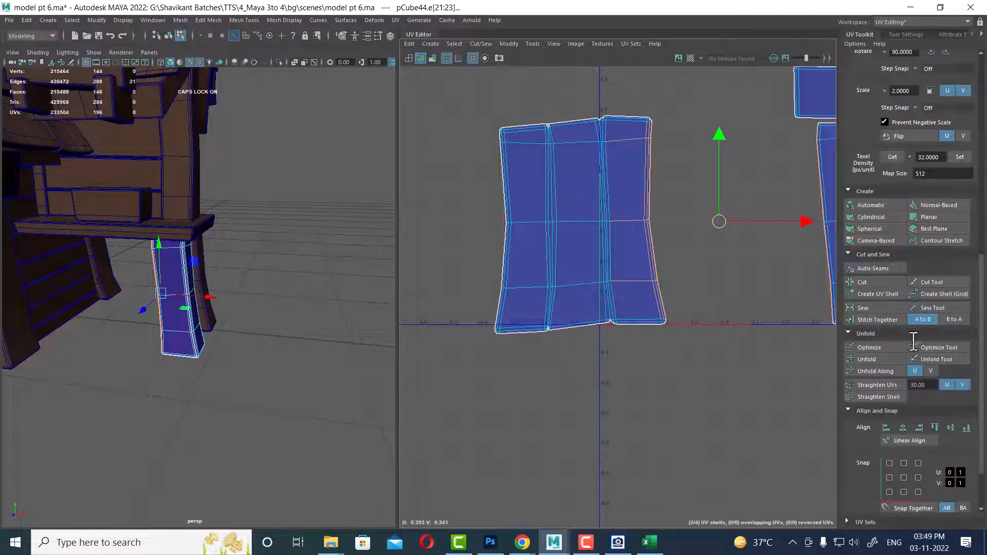
pyautogui.click(882, 322)
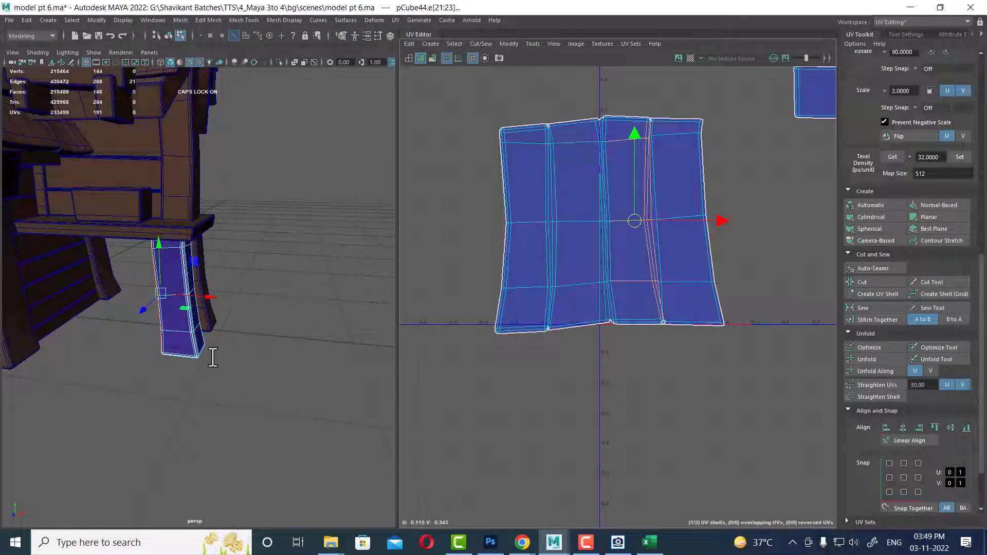
# Switch to UV selection and select all UVs of the joined four-sided post shell, leaving out the square end shells.
pyautogui.keyDown('alt'); pyautogui.moveTo(213, 355); pyautogui.dragTo(218, 339); pyautogui.keyUp('alt')
pyautogui.scroll(1, 645, 244)
pyautogui.scroll(-1, 650, 256)
pyautogui.moveTo(578, 208); pyautogui.dragTo(727, 198, button='right')
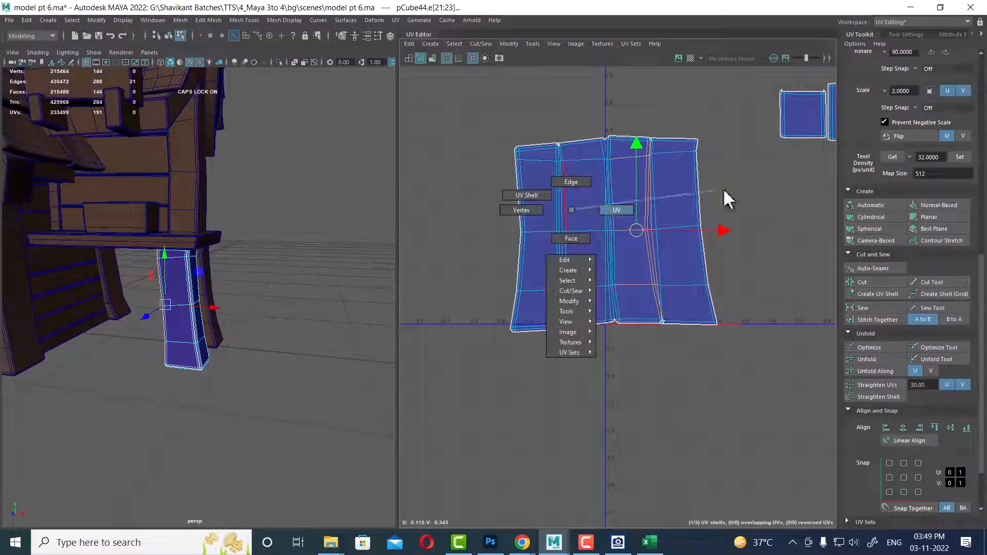
pyautogui.moveTo(475, 107); pyautogui.dragTo(746, 376)
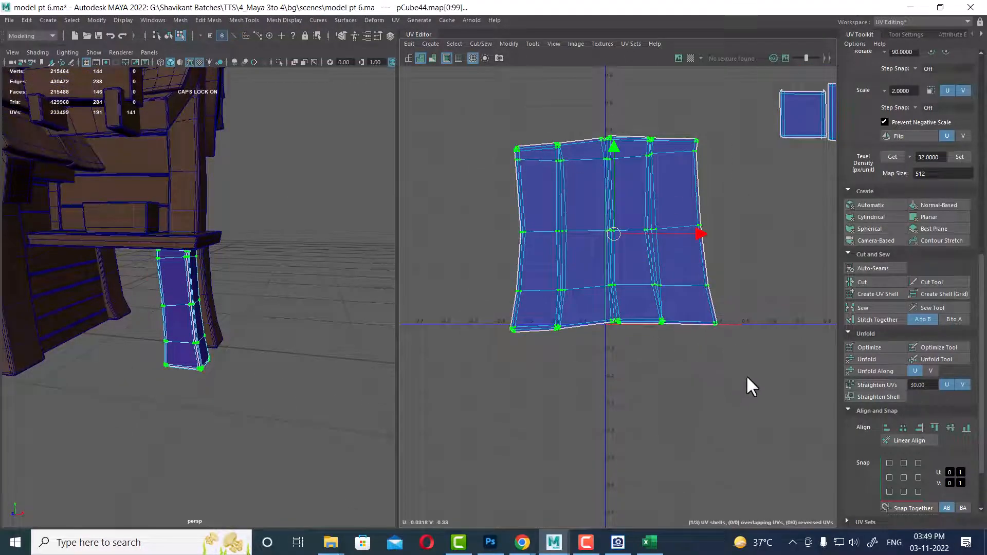
# Try to unfold the selected side shell with the current unfold settings.
pyautogui.keyDown('shift'); pyautogui.rightClick(695, 197); pyautogui.keyUp('shift')
pyautogui.keyDown('shift'); pyautogui.moveTo(693, 194); pyautogui.dragTo(461, 181, button='right'); pyautogui.keyUp('shift')
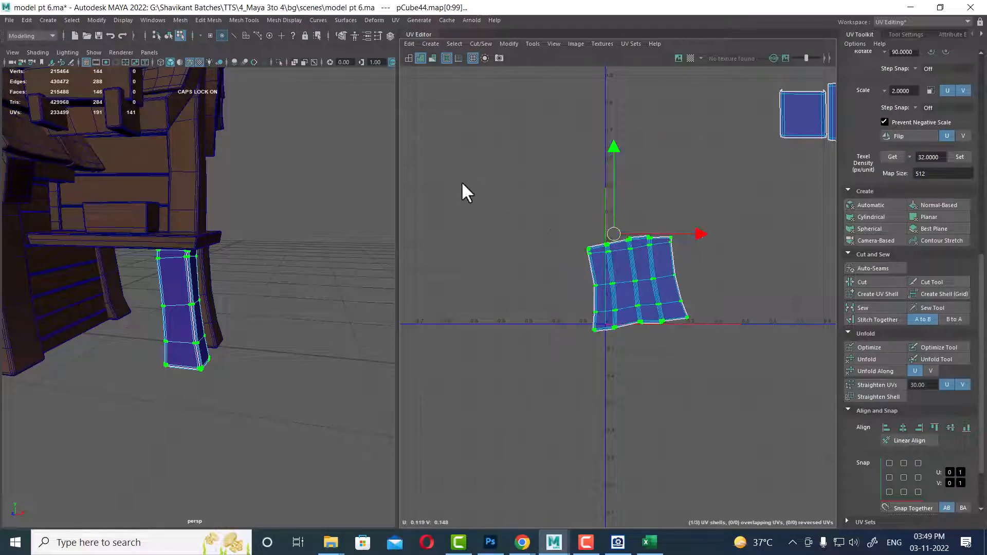
pyautogui.click(867, 359)
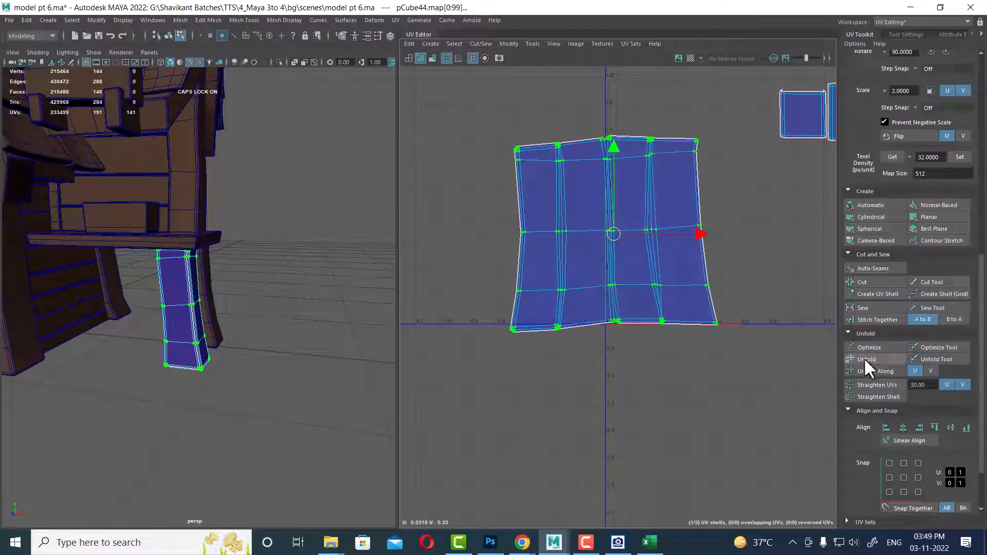
# Unfold the selected side shell using the Unfold3D method with 1 iteration.
pyautogui.keyDown('shift'); pyautogui.rightClick(767, 210); pyautogui.keyUp('shift')
pyautogui.keyDown('shift'); pyautogui.moveTo(766, 208); pyautogui.dragTo(664, 209, button='right'); pyautogui.keyUp('shift')
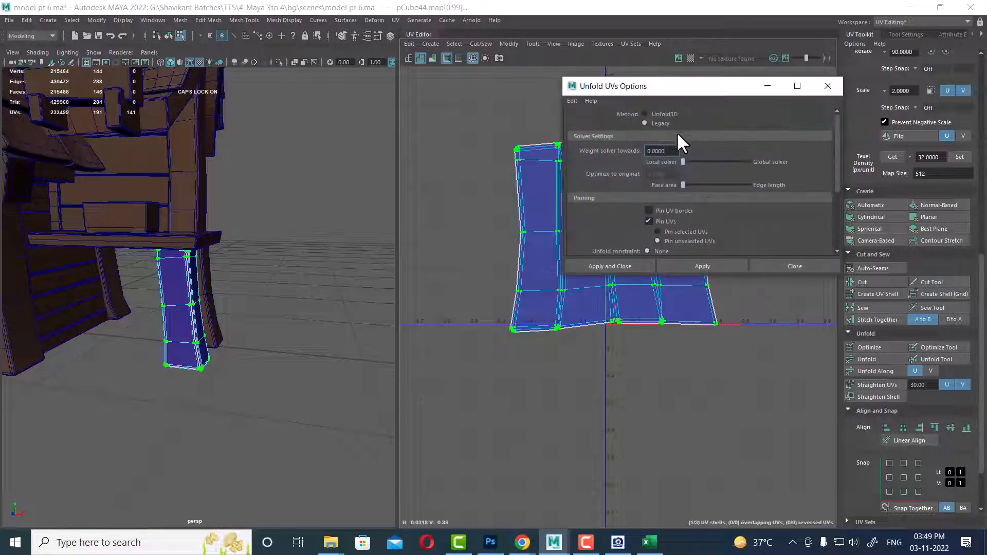
pyautogui.click(665, 114)
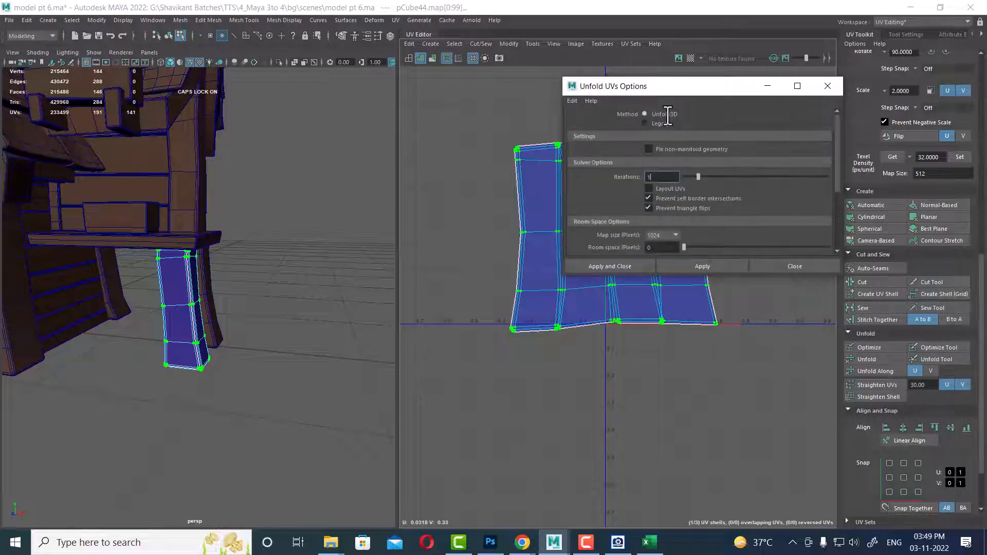
pyautogui.moveTo(682, 93); pyautogui.dragTo(285, 92)
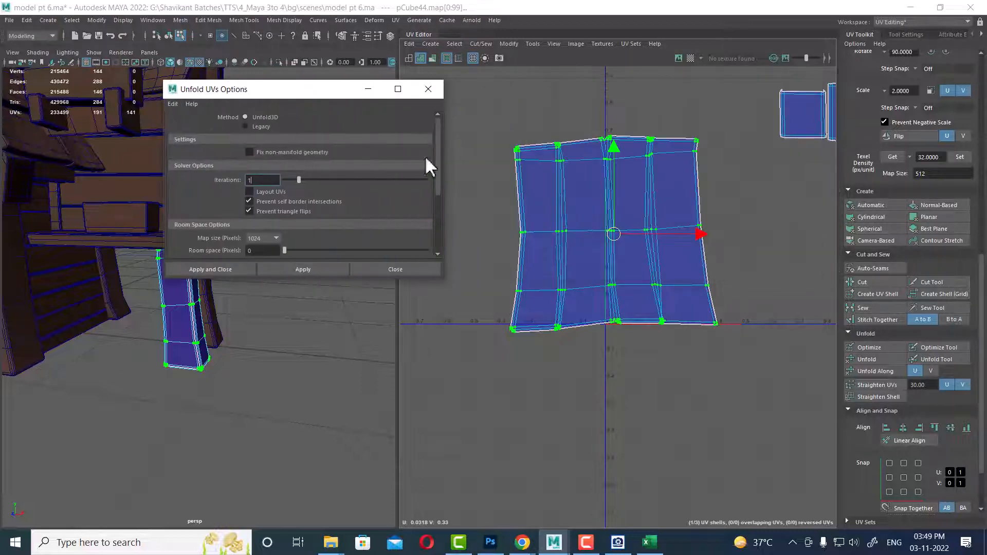
pyautogui.click(314, 266)
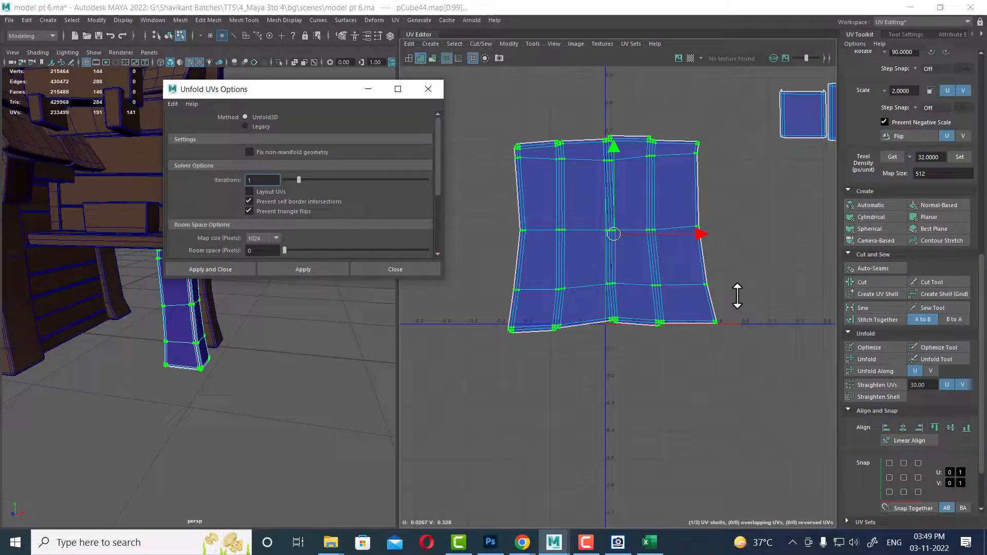
pyautogui.click(410, 268)
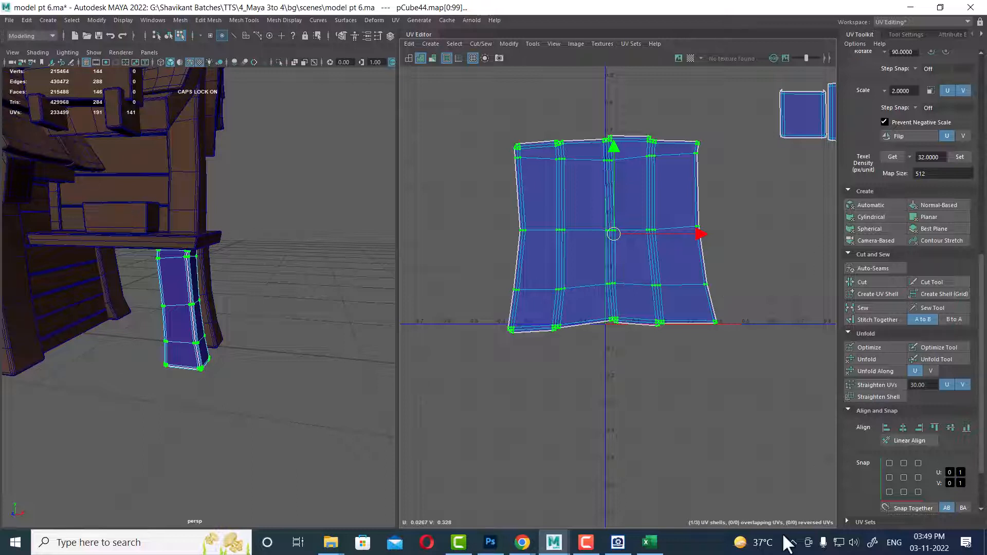
# Select the upper border edges of the side shell's third strip and move and sew the matching square end shell onto them.
pyautogui.keyDown('alt'); pyautogui.moveTo(692, 287); pyautogui.dragTo(676, 306, button='middle'); pyautogui.keyUp('alt')
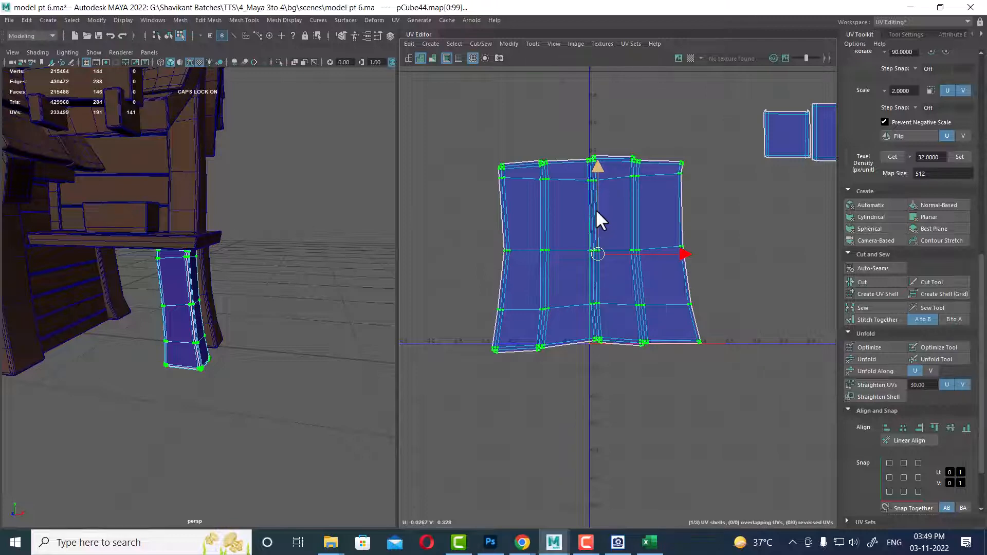
pyautogui.keyDown('shift'); pyautogui.click(666, 163); pyautogui.keyUp('shift')
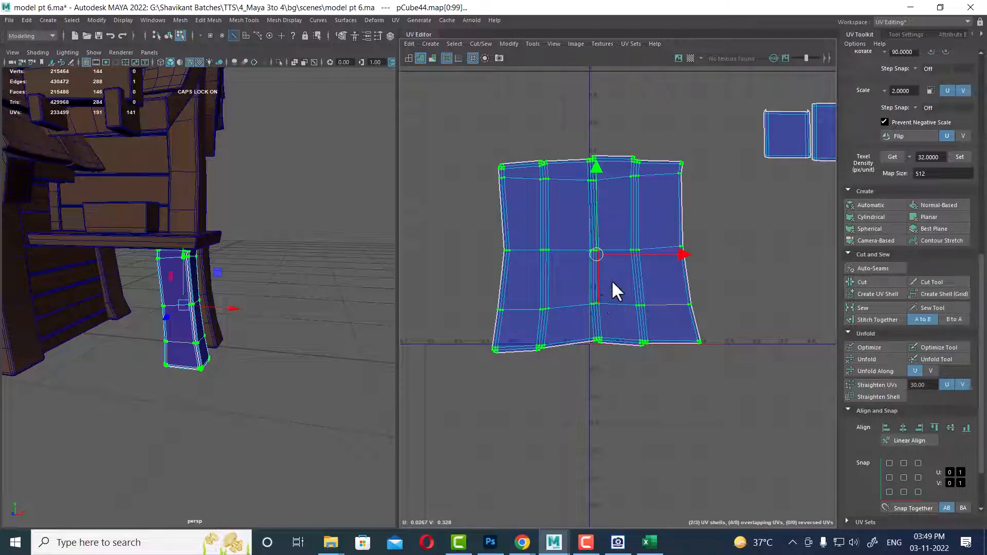
pyautogui.scroll(3, 652, 223)
pyautogui.moveTo(594, 110); pyautogui.dragTo(610, 164)
pyautogui.keyDown('alt'); pyautogui.moveTo(704, 204); pyautogui.dragTo(602, 266, button='middle'); pyautogui.keyUp('alt')
pyautogui.keyDown('shift'); pyautogui.moveTo(505, 265); pyautogui.dragTo(495, 147, button='right'); pyautogui.keyUp('shift')
# Select the lower border edges of the third strip and move and sew the remaining square end shell onto them.
pyautogui.keyDown('alt'); pyautogui.moveTo(507, 469); pyautogui.dragTo(537, 356, button='middle'); pyautogui.keyUp('alt')
pyautogui.moveTo(547, 301); pyautogui.dragTo(541, 391)
pyautogui.keyDown('shift'); pyautogui.moveTo(533, 262); pyautogui.dragTo(522, 138, button='right'); pyautogui.keyUp('shift')
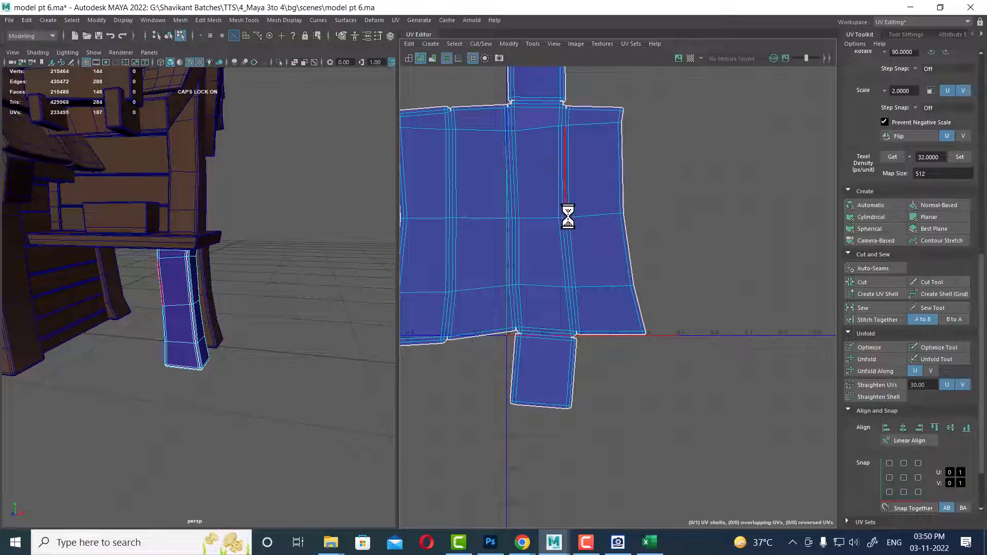
# Select all UVs of the fully joined post shell and unfold them.
pyautogui.scroll(-3, 577, 324)
pyautogui.press('F12')
pyautogui.moveTo(672, 147); pyautogui.dragTo(444, 466)
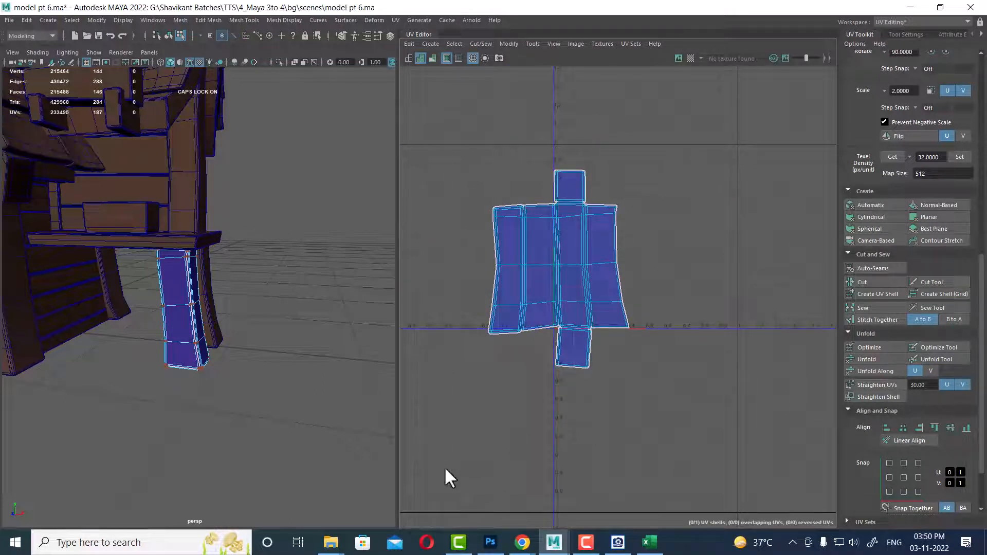
pyautogui.keyDown('shift'); pyautogui.moveTo(693, 218); pyautogui.dragTo(591, 226, button='right'); pyautogui.keyUp('shift')
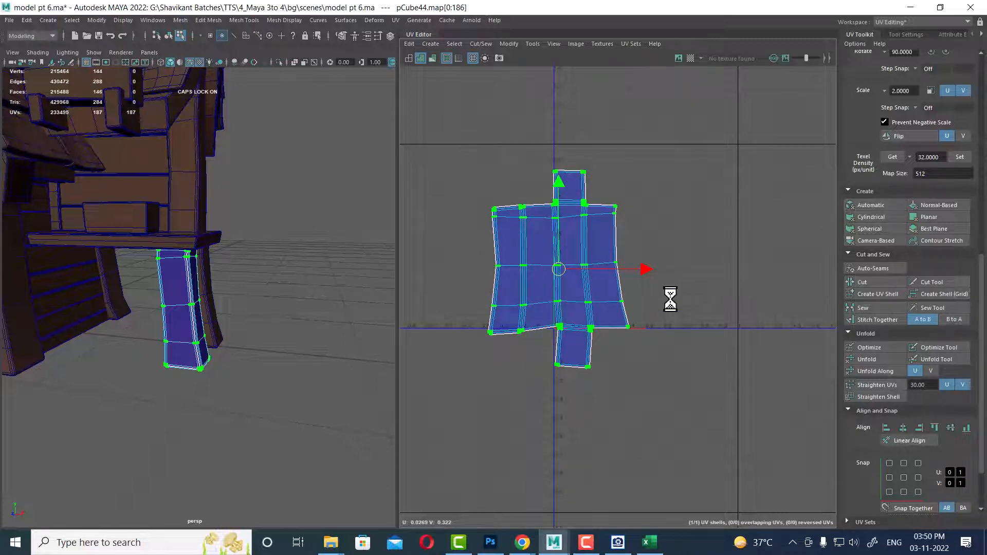
# Lay out the post's UV shell inside the 0 to 1 UV square.
pyautogui.scroll(-3, 902, 429)
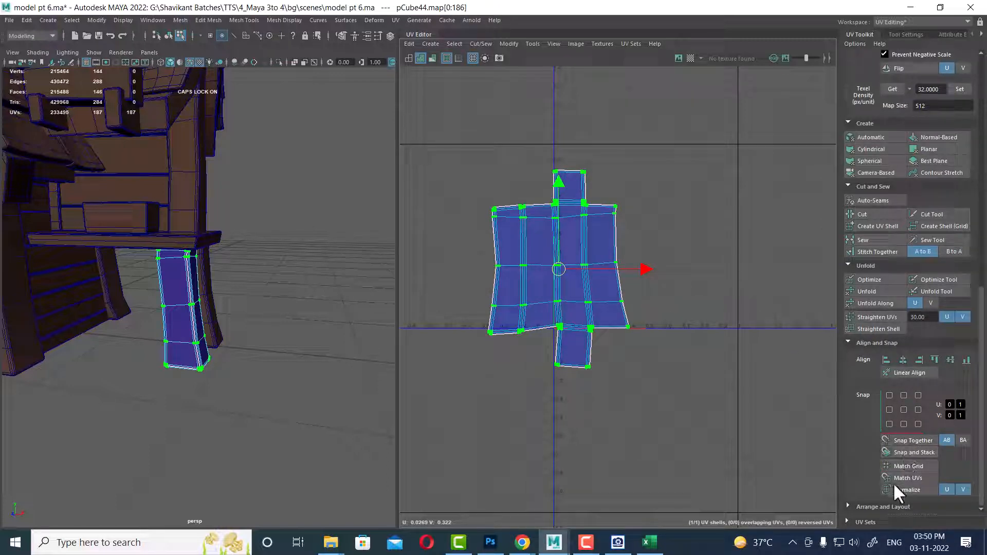
pyautogui.click(865, 504)
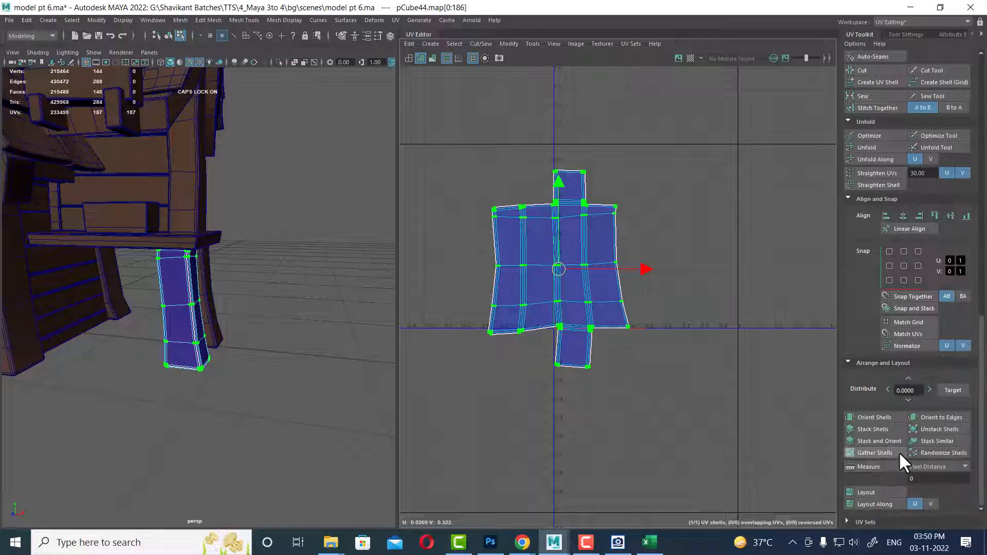
pyautogui.click(872, 491)
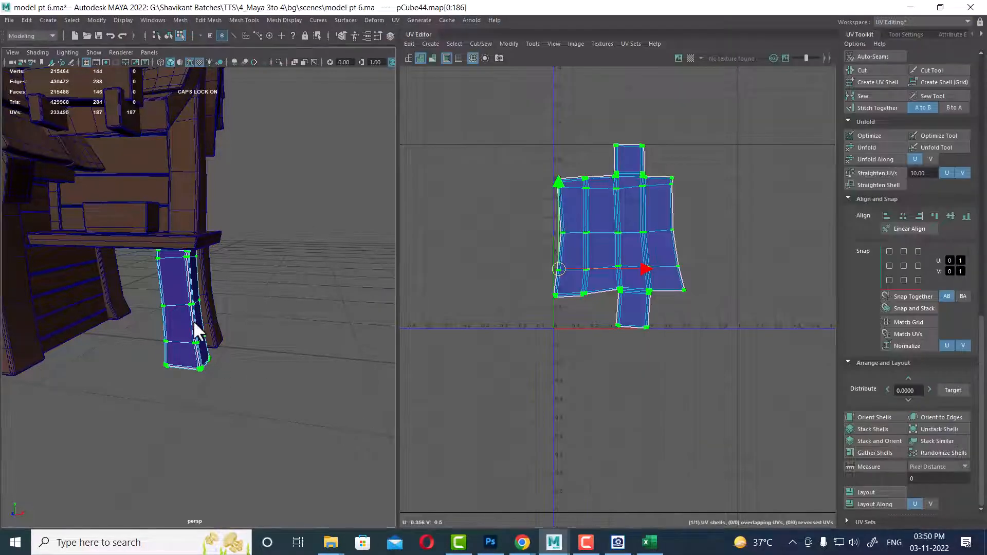
# Examine the support post's corners and base on the model from several angles.
pyautogui.keyDown('alt'); pyautogui.moveTo(195, 324); pyautogui.dragTo(194, 247); pyautogui.keyUp('alt')
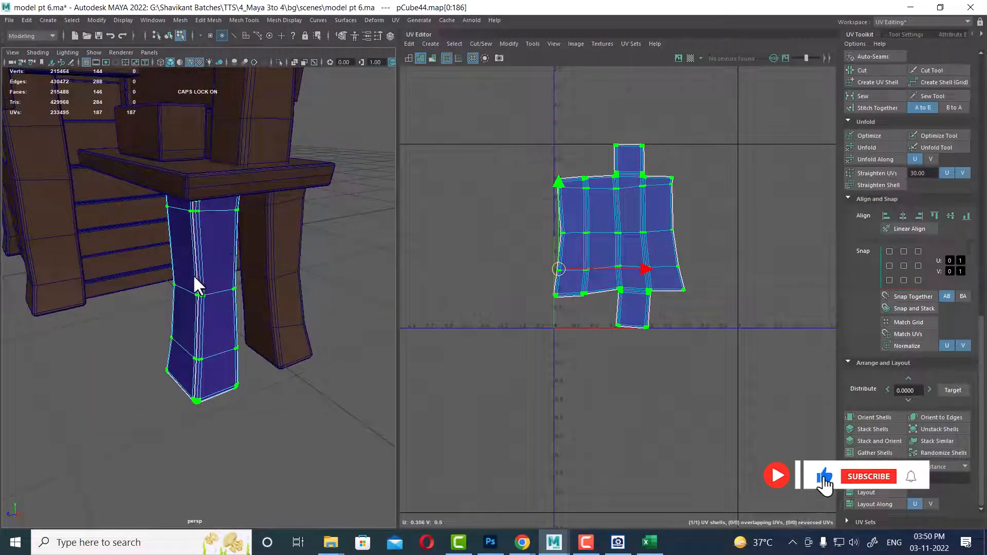
pyautogui.keyDown('alt'); pyautogui.moveTo(198, 338); pyautogui.dragTo(193, 279, button='right'); pyautogui.keyUp('alt')
pyautogui.keyDown('alt'); pyautogui.moveTo(193, 278); pyautogui.dragTo(157, 262); pyautogui.keyUp('alt')
pyautogui.keyDown('alt'); pyautogui.moveTo(319, 274); pyautogui.dragTo(227, 161); pyautogui.keyUp('alt')
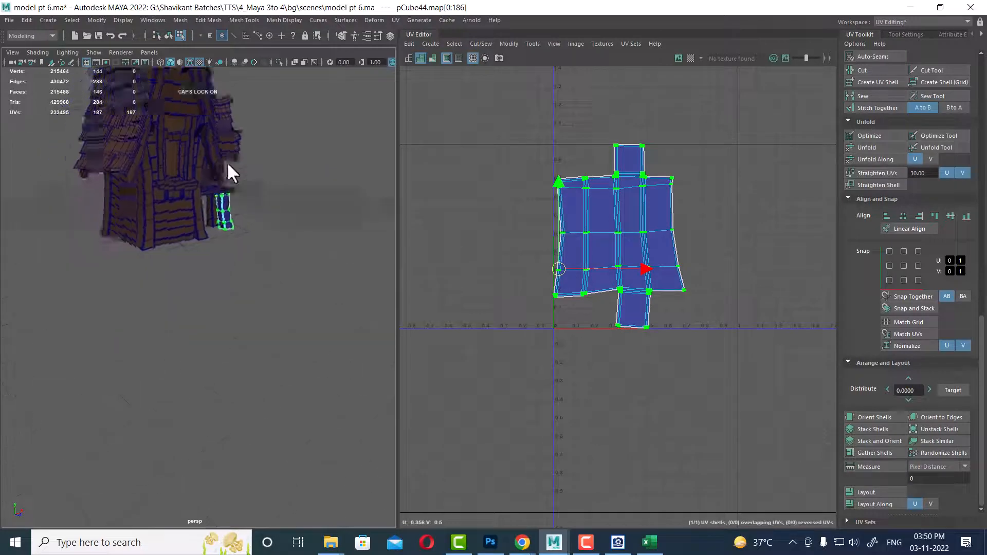
pyautogui.keyDown('alt'); pyautogui.moveTo(227, 161); pyautogui.dragTo(304, 257, button='right'); pyautogui.keyUp('alt')
pyautogui.keyDown('alt'); pyautogui.moveTo(305, 257); pyautogui.dragTo(216, 374, button='middle'); pyautogui.keyUp('alt')
pyautogui.keyDown('alt'); pyautogui.moveTo(216, 375); pyautogui.dragTo(262, 379); pyautogui.keyUp('alt')
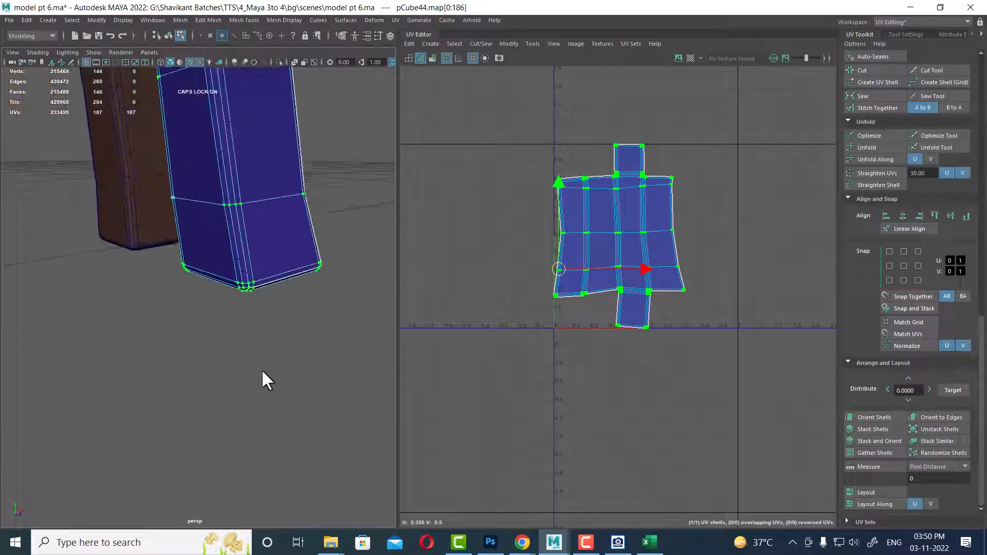
pyautogui.keyDown('alt'); pyautogui.moveTo(262, 379); pyautogui.dragTo(208, 286, button='right'); pyautogui.keyUp('alt')
# Select the vertical edges along the post's front corner, between the third and fourth strips, and cut the UVs there.
pyautogui.press('F10')
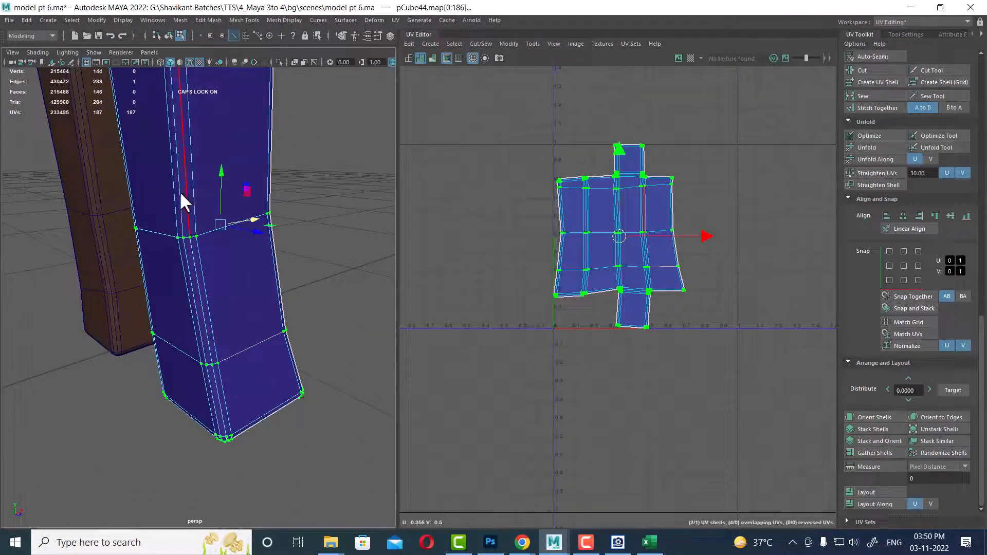
pyautogui.doubleClick(177, 190)
pyautogui.scroll(2, 724, 273)
pyautogui.scroll(4, 661, 315)
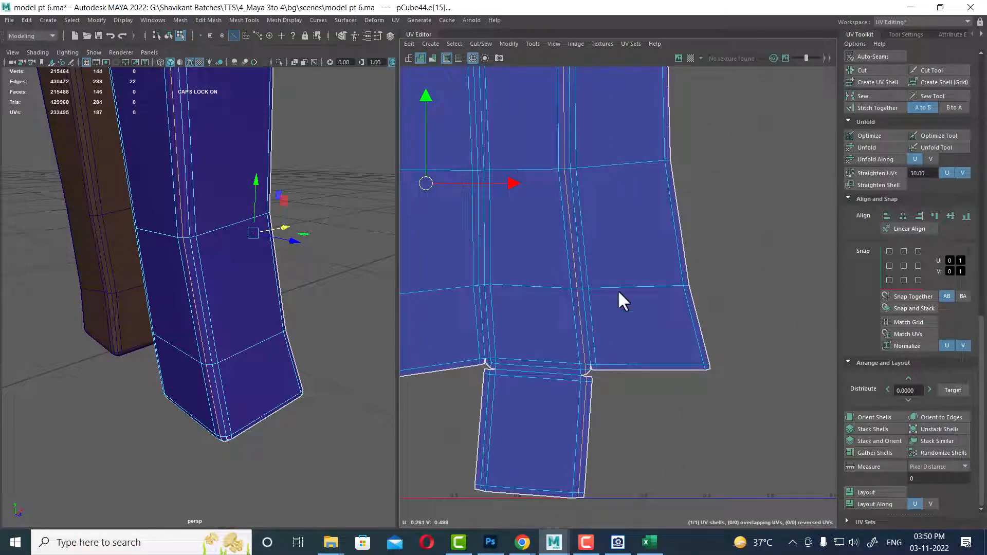
pyautogui.scroll(2, 619, 293)
pyautogui.click(576, 369)
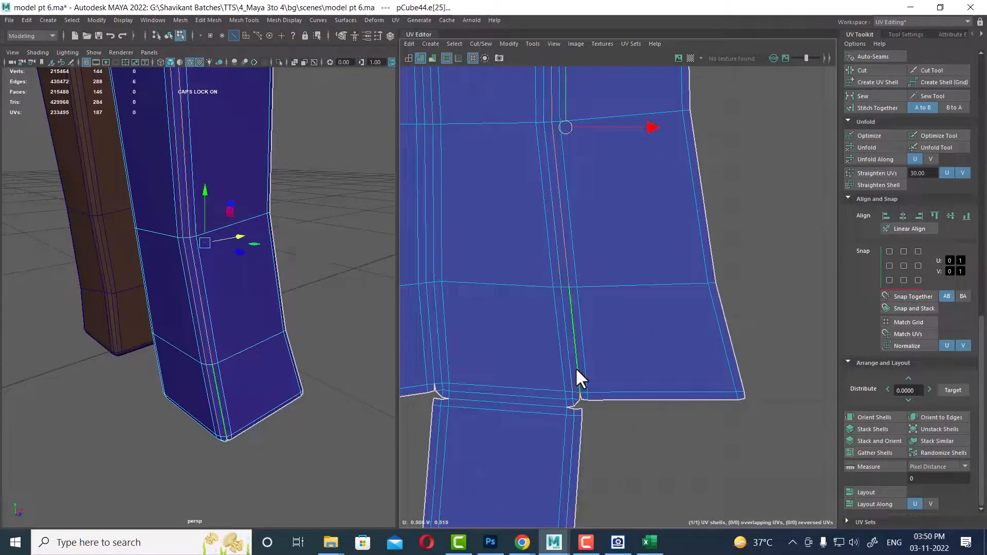
pyautogui.scroll(-3, 589, 385)
pyautogui.keyDown('alt'); pyautogui.moveTo(583, 186); pyautogui.dragTo(605, 436, button='middle'); pyautogui.keyUp('alt')
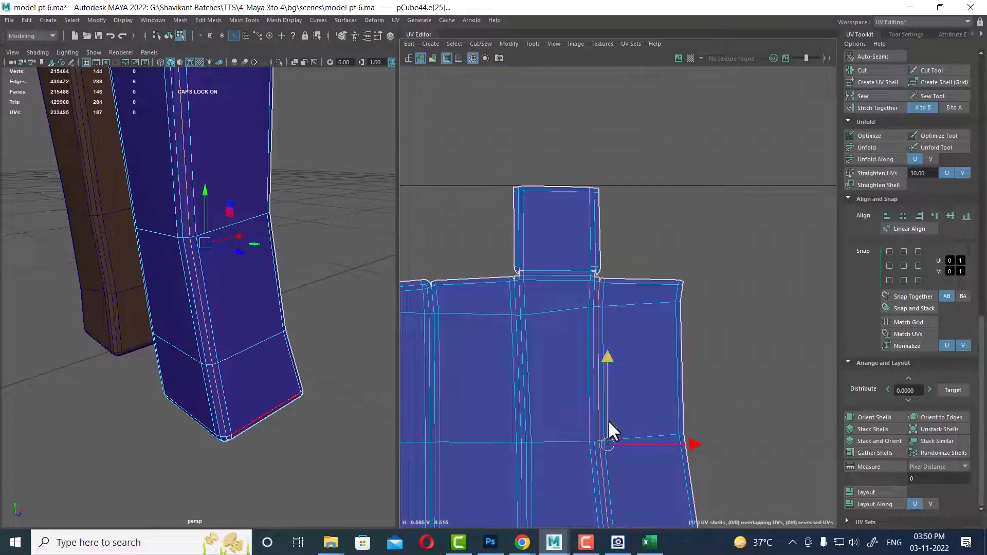
pyautogui.scroll(3, 879, 195)
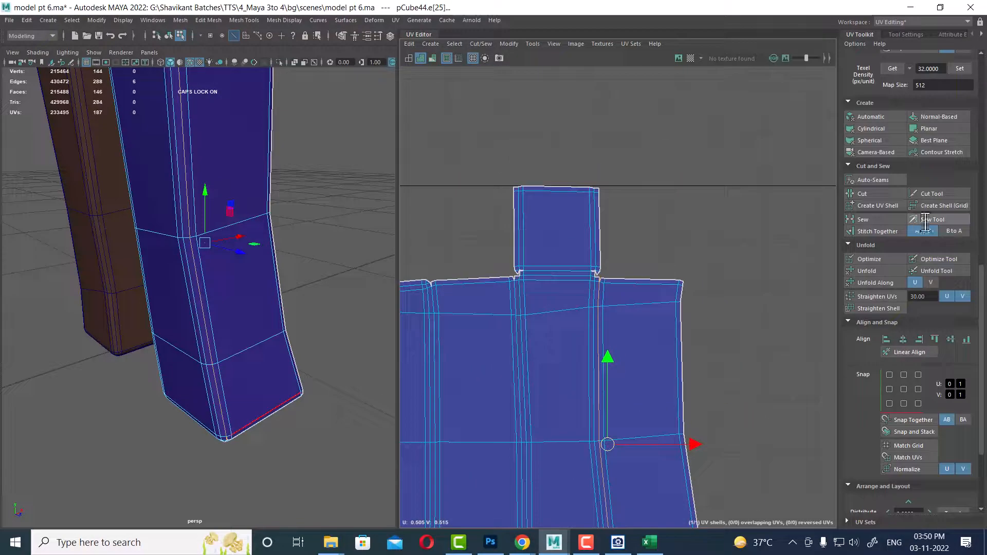
pyautogui.click(874, 193)
# Undo the last UV changes and sew the cut-off side strip onto the shell's opposite outer border.
pyautogui.scroll(-2, 639, 386)
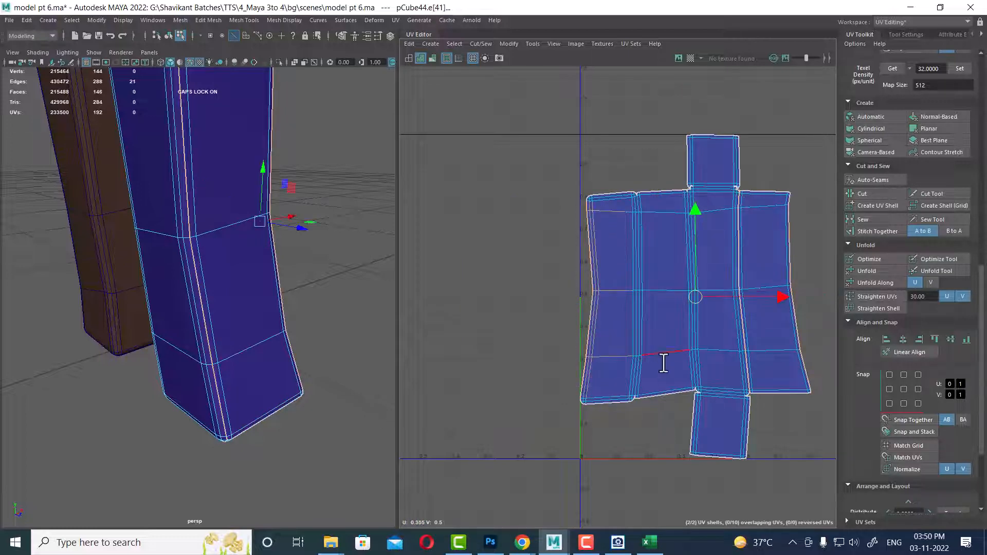
pyautogui.hotkey('ctrl', 'z')
pyautogui.hotkey('ctrl', 'z')
pyautogui.hotkey('ctrl', 'z')
pyautogui.hotkey('ctrl', 'z')
# Select all UVs of the rearranged post shell and unfold them again.
pyautogui.scroll(-2, 642, 339)
pyautogui.moveTo(628, 281); pyautogui.dragTo(674, 282, button='right')
pyautogui.moveTo(799, 183); pyautogui.dragTo(493, 520)
pyautogui.keyDown('shift'); pyautogui.rightClick(757, 257); pyautogui.keyUp('shift')
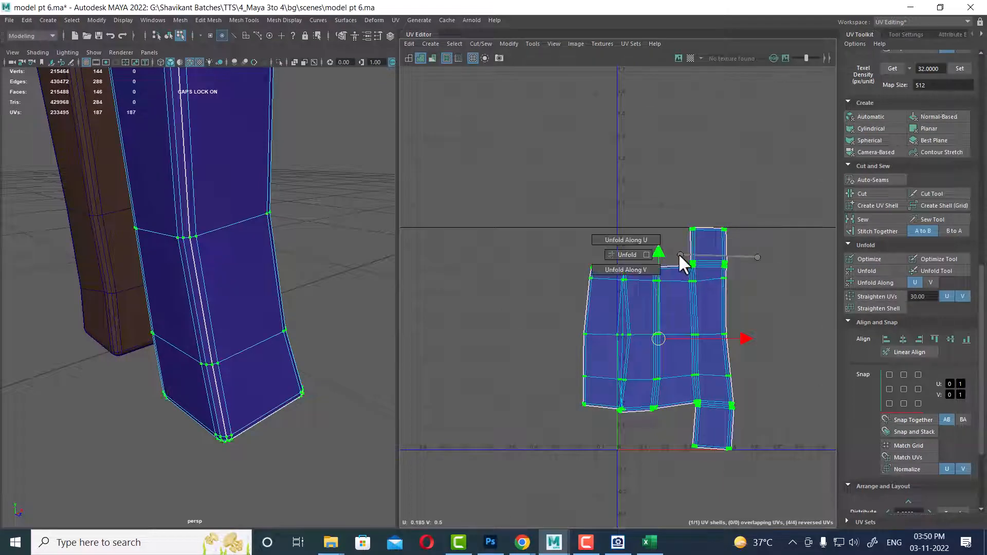
pyautogui.click(627, 249)
# Sew the leftover open edges at both the upper and lower ends of the shell's first corner strip.
pyautogui.keyDown('alt'); pyautogui.moveTo(574, 262); pyautogui.dragTo(733, 403, button='right'); pyautogui.keyUp('alt')
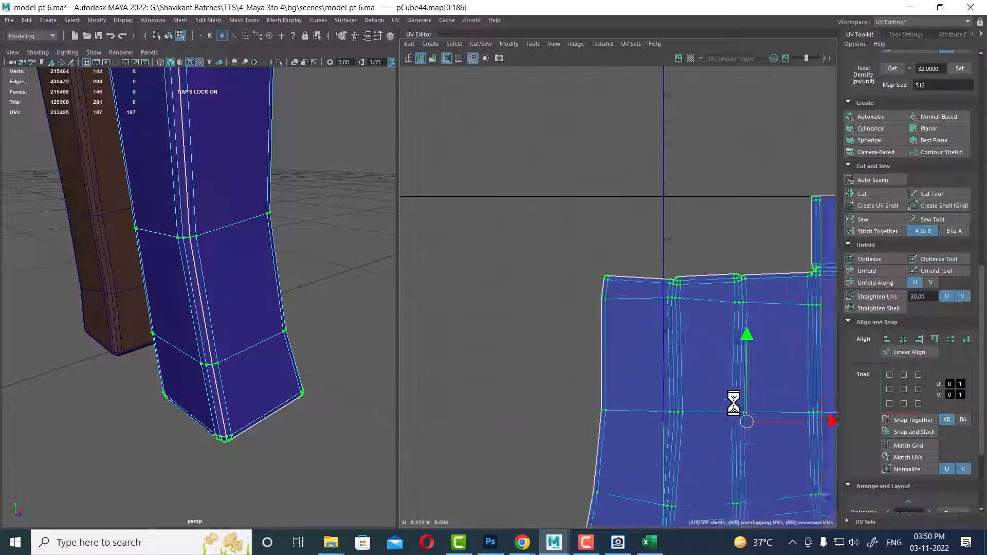
pyautogui.keyDown('alt'); pyautogui.moveTo(682, 285); pyautogui.dragTo(819, 419, button='right'); pyautogui.keyUp('alt')
pyautogui.keyDown('alt'); pyautogui.moveTo(743, 351); pyautogui.dragTo(849, 500, button='right'); pyautogui.keyUp('alt')
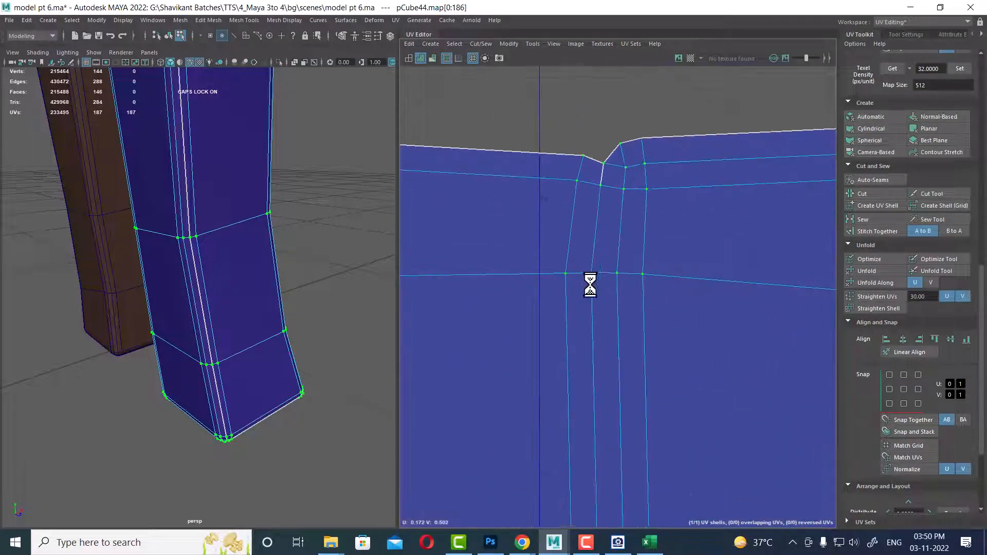
pyautogui.moveTo(659, 211); pyautogui.dragTo(614, 199, button='right')
pyautogui.click(613, 125)
pyautogui.keyDown('shift'); pyautogui.moveTo(613, 125); pyautogui.dragTo(658, 105, button='right'); pyautogui.keyUp('shift')
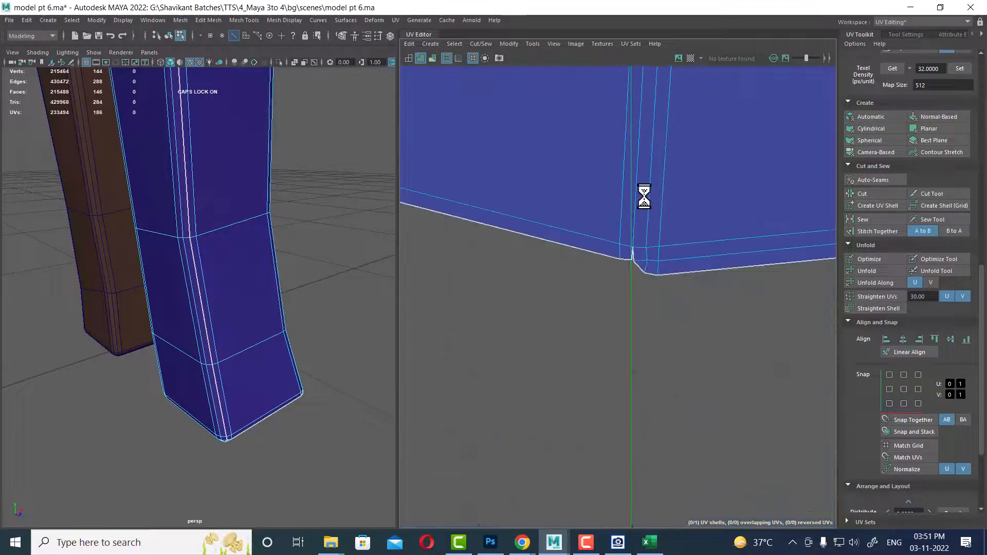
pyautogui.click(615, 313)
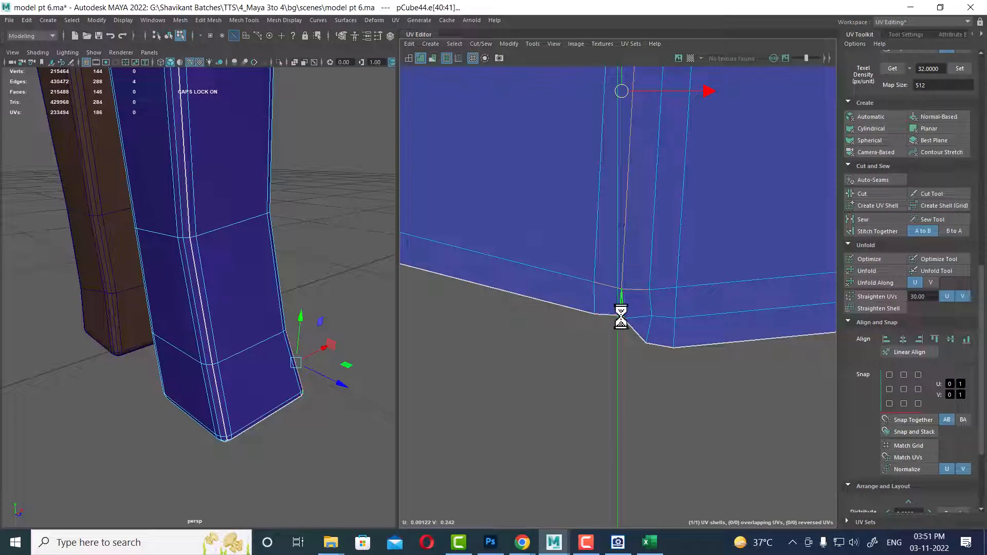
pyautogui.press('g')
# Select all UVs of the post shell, unfold them again and lay out the shell in the UV space.
pyautogui.keyDown('alt'); pyautogui.moveTo(717, 405); pyautogui.dragTo(693, 242, button='right'); pyautogui.keyUp('alt')
pyautogui.keyDown('alt'); pyautogui.moveTo(694, 242); pyautogui.dragTo(562, 264, button='middle'); pyautogui.keyUp('alt')
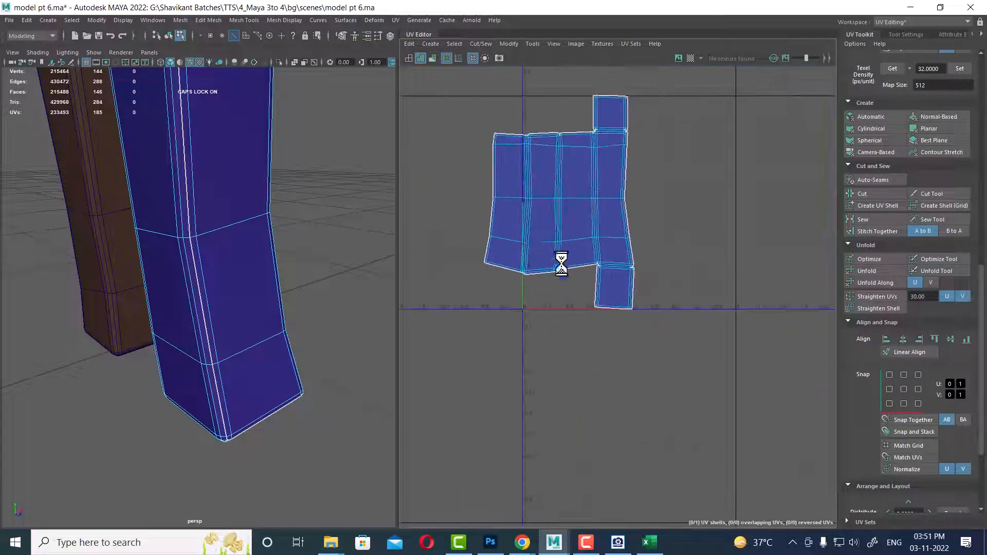
pyautogui.moveTo(448, 436); pyautogui.dragTo(722, 190)
pyautogui.keyDown('shift'); pyautogui.moveTo(722, 180); pyautogui.dragTo(591, 181, button='right'); pyautogui.keyUp('shift')
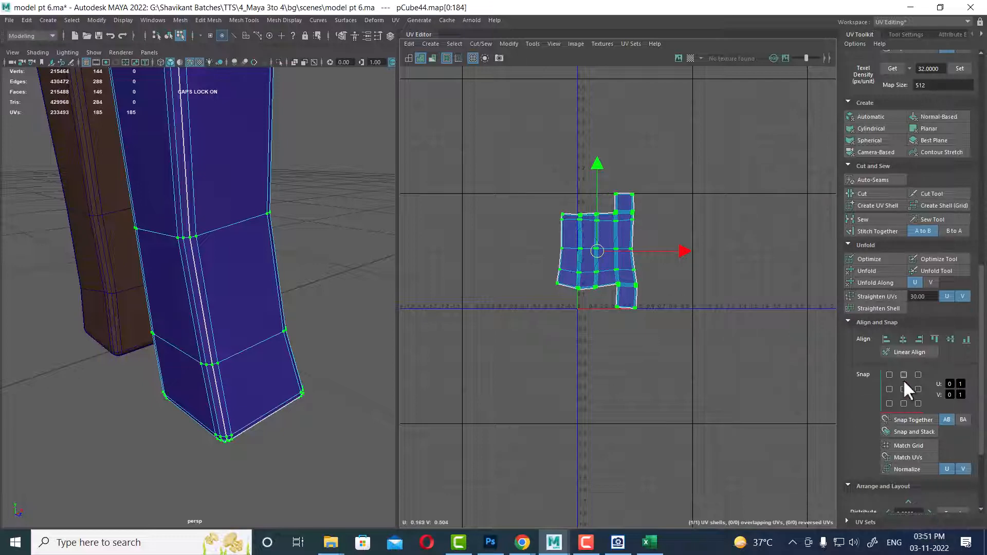
pyautogui.scroll(-4, 906, 391)
pyautogui.click(865, 492)
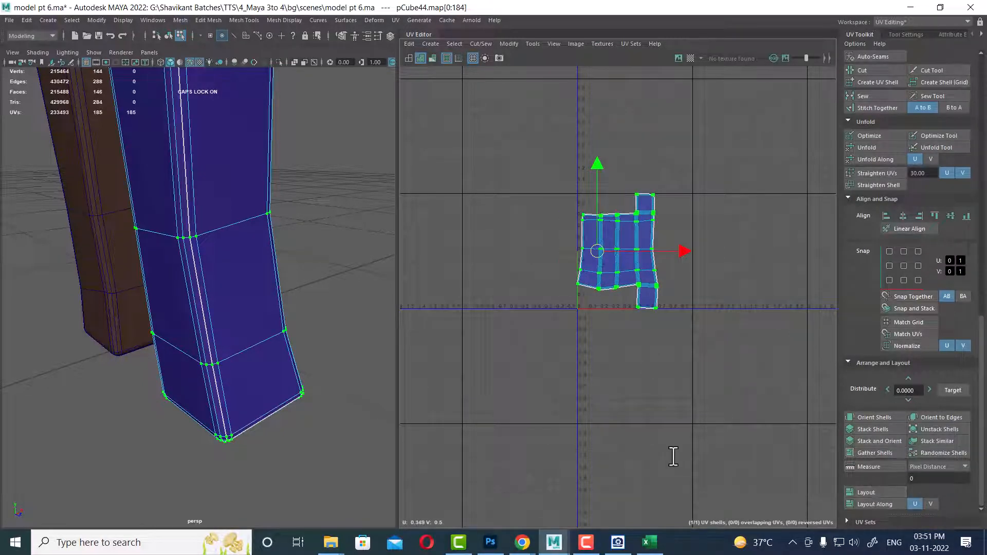
pyautogui.scroll(-6, 168, 231)
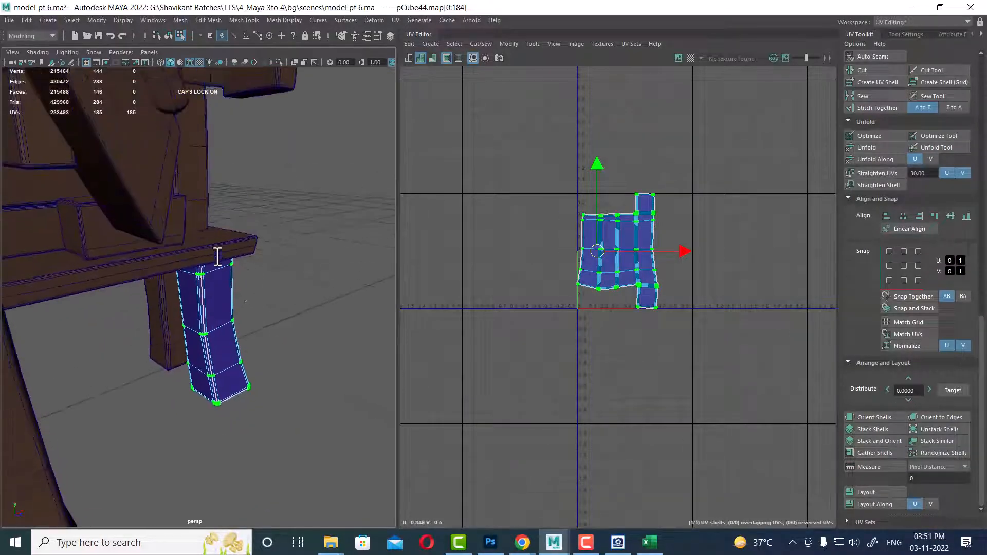
# Return the support post to object mode and assign the existing COLOR_CHECKER material to it.
pyautogui.keyDown('alt'); pyautogui.moveTo(216, 257); pyautogui.dragTo(183, 282); pyautogui.keyUp('alt')
pyautogui.moveTo(182, 282); pyautogui.dragTo(232, 278, button='right')
pyautogui.click(181, 297)
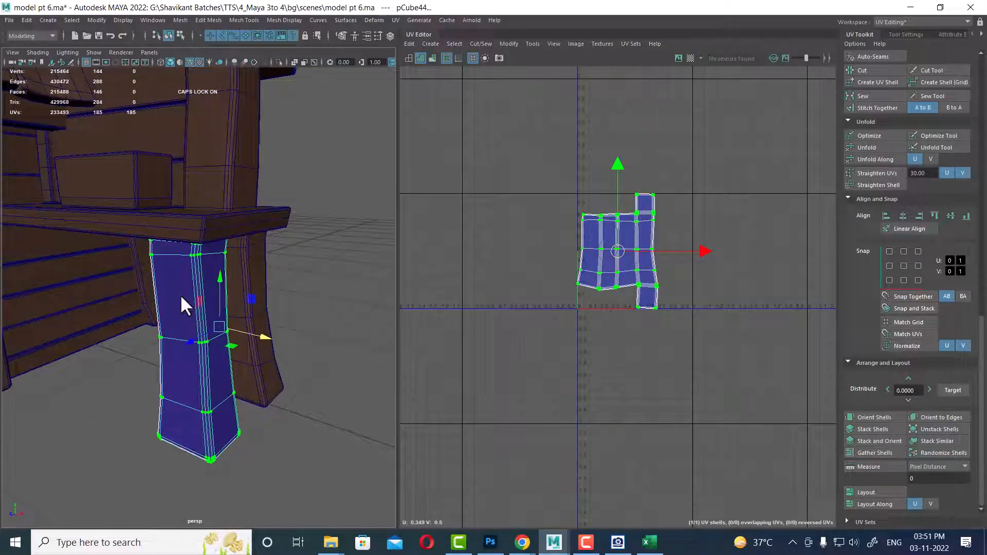
pyautogui.moveTo(181, 248); pyautogui.dragTo(211, 542, button='right')
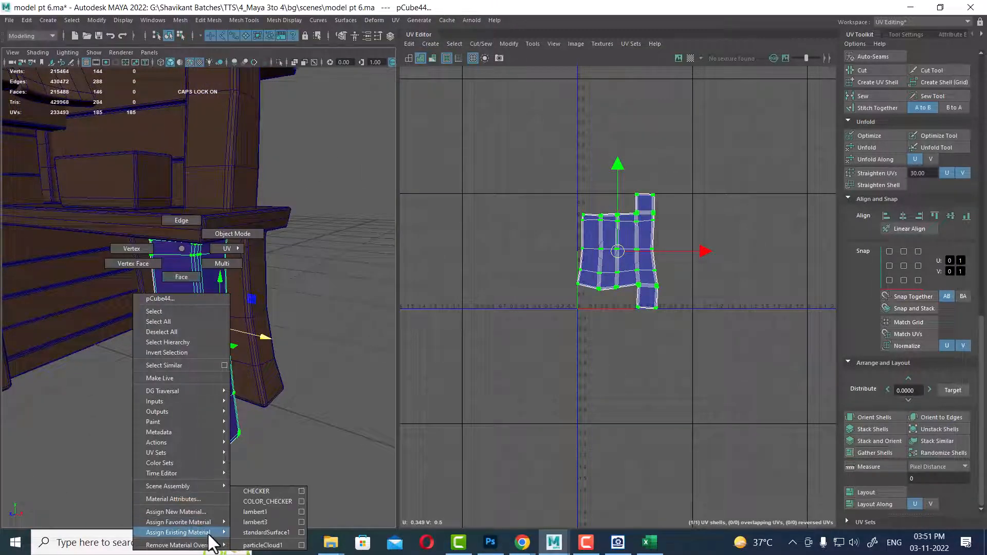
pyautogui.moveTo(267, 503); pyautogui.dragTo(267, 502, button='right')
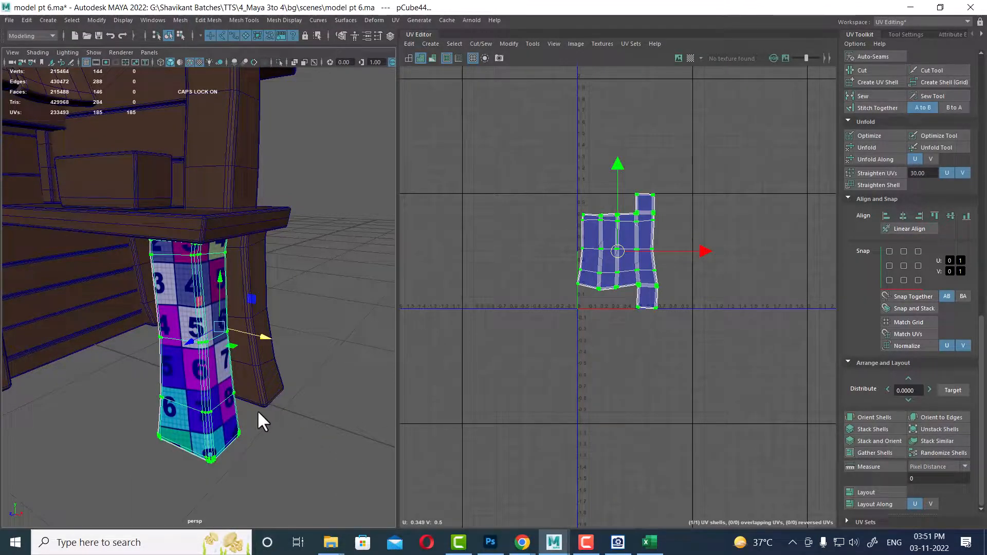
# Examine the checker pattern on the support post from several angles and compare it with the rest of the house.
pyautogui.keyDown('alt'); pyautogui.moveTo(258, 411); pyautogui.dragTo(307, 431); pyautogui.keyUp('alt')
pyautogui.keyDown('alt'); pyautogui.moveTo(307, 431); pyautogui.dragTo(274, 379, button='right'); pyautogui.keyUp('alt')
pyautogui.keyDown('alt'); pyautogui.moveTo(274, 379); pyautogui.dragTo(212, 375); pyautogui.keyUp('alt')
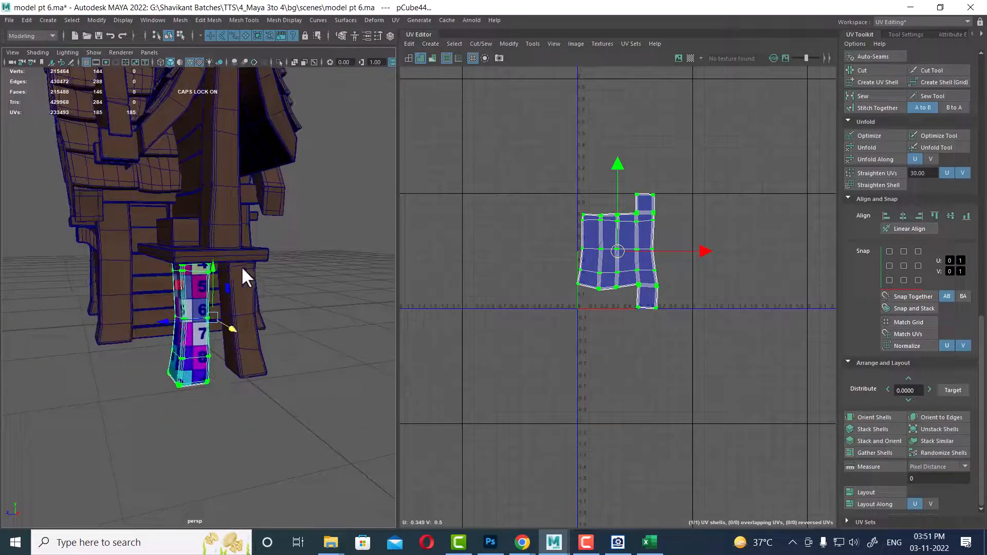
pyautogui.moveTo(242, 266); pyautogui.dragTo(298, 215, button='right')
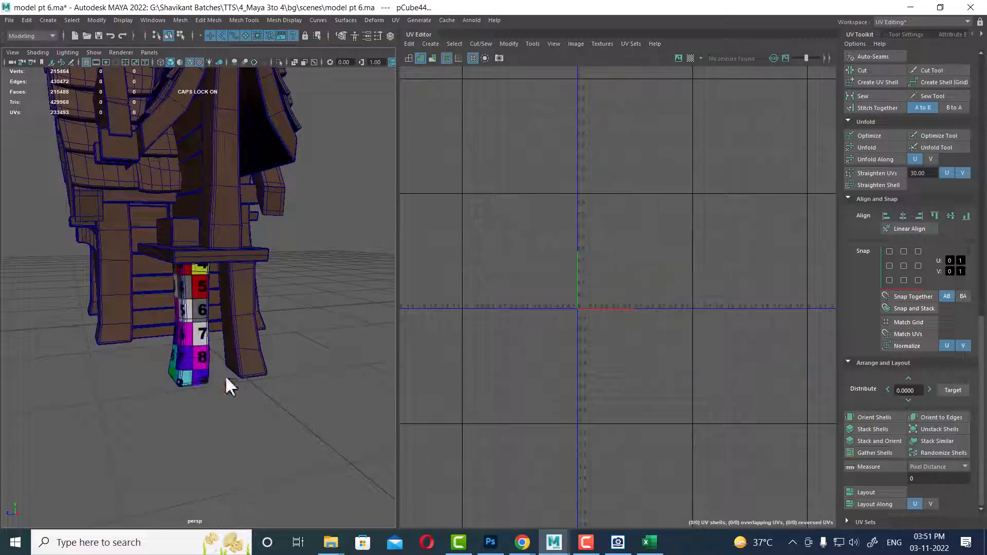
pyautogui.click(261, 328)
pyautogui.keyDown('alt'); pyautogui.moveTo(180, 368); pyautogui.dragTo(334, 391); pyautogui.keyUp('alt')
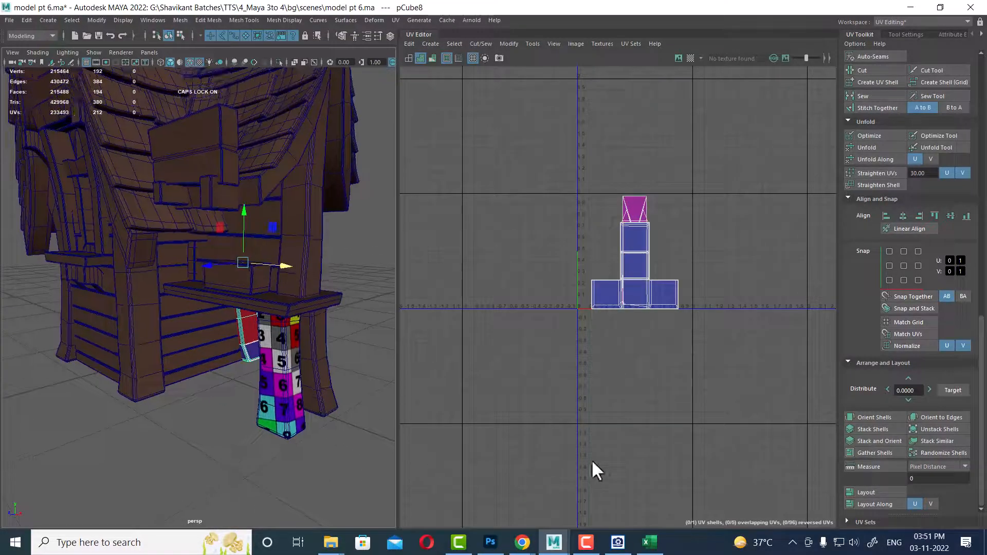
pyautogui.keyDown('alt'); pyautogui.moveTo(329, 320); pyautogui.dragTo(245, 275, button='right'); pyautogui.keyUp('alt')
pyautogui.keyDown('alt'); pyautogui.moveTo(245, 275); pyautogui.dragTo(241, 375); pyautogui.keyUp('alt')
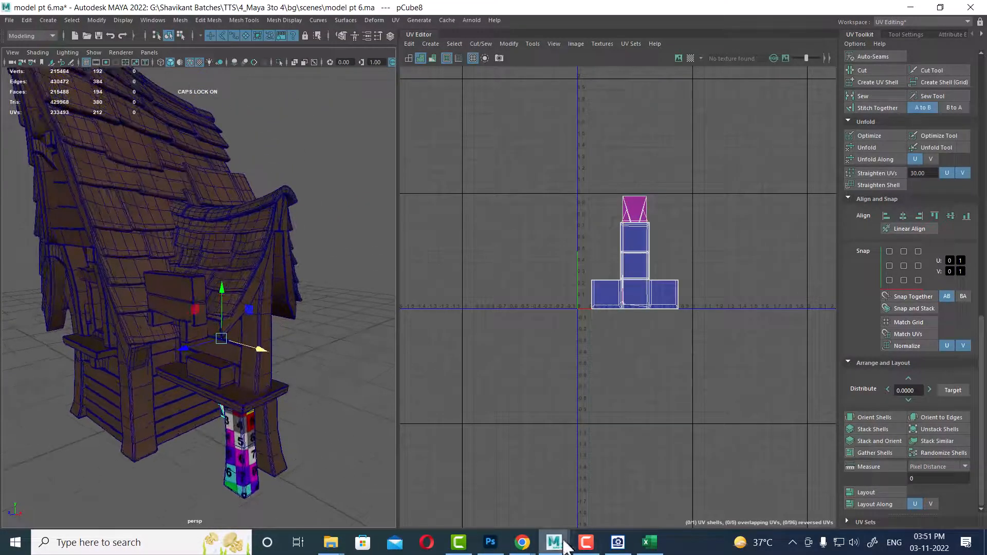
pyautogui.click(586, 543)
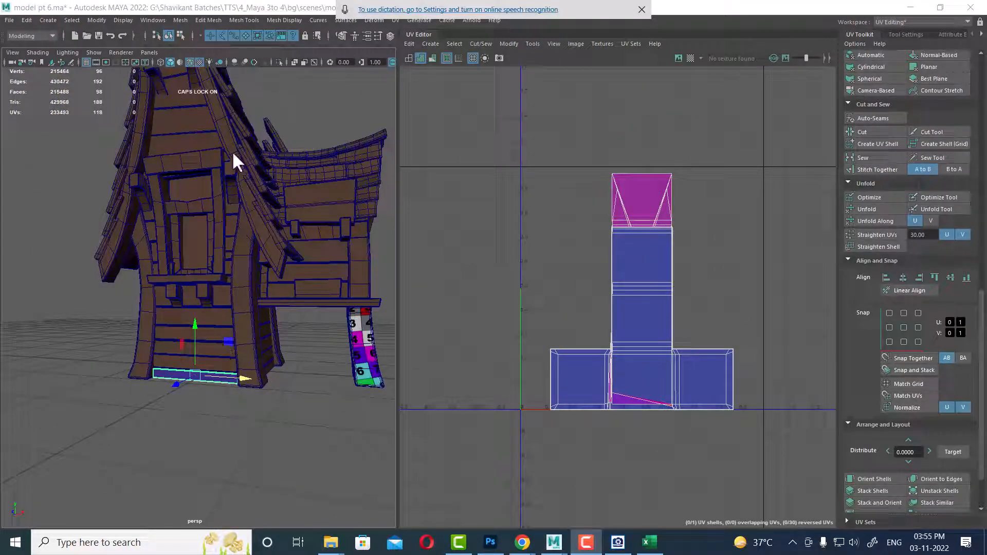
# Select all the horizontal planks of the lower front wall, from the ground up to the window ledge.
pyautogui.keyDown('alt'); pyautogui.moveTo(216, 358); pyautogui.dragTo(239, 434); pyautogui.keyUp('alt')
pyautogui.click(238, 434)
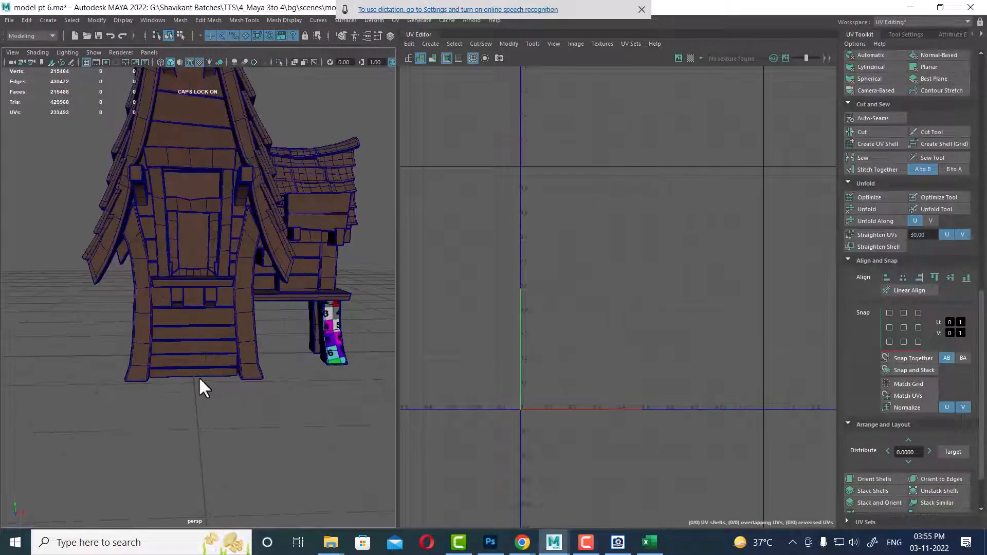
pyautogui.click(221, 364)
pyautogui.keyDown('alt'); pyautogui.moveTo(221, 365); pyautogui.dragTo(238, 433); pyautogui.keyUp('alt')
pyautogui.click(228, 403)
pyautogui.keyDown('shift'); pyautogui.click(234, 391); pyautogui.keyUp('shift')
pyautogui.keyDown('shift'); pyautogui.click(239, 371); pyautogui.keyUp('shift')
pyautogui.keyDown('shift'); pyautogui.click(236, 347); pyautogui.keyUp('shift')
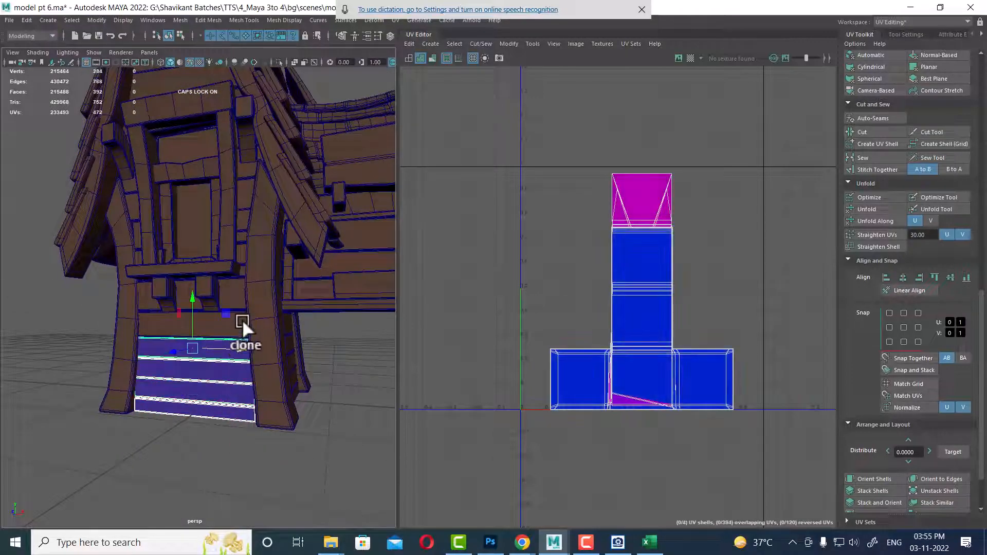
pyautogui.keyDown('shift'); pyautogui.click(242, 322); pyautogui.keyUp('shift')
pyautogui.keyDown('shift'); pyautogui.click(236, 298); pyautogui.keyUp('shift')
# Add all the front gable planks above the window, up to the roof peak, to the selection.
pyautogui.keyDown('alt'); pyautogui.moveTo(236, 305); pyautogui.dragTo(270, 425); pyautogui.keyUp('alt')
pyautogui.keyDown('shift'); pyautogui.click(236, 327); pyautogui.keyUp('shift')
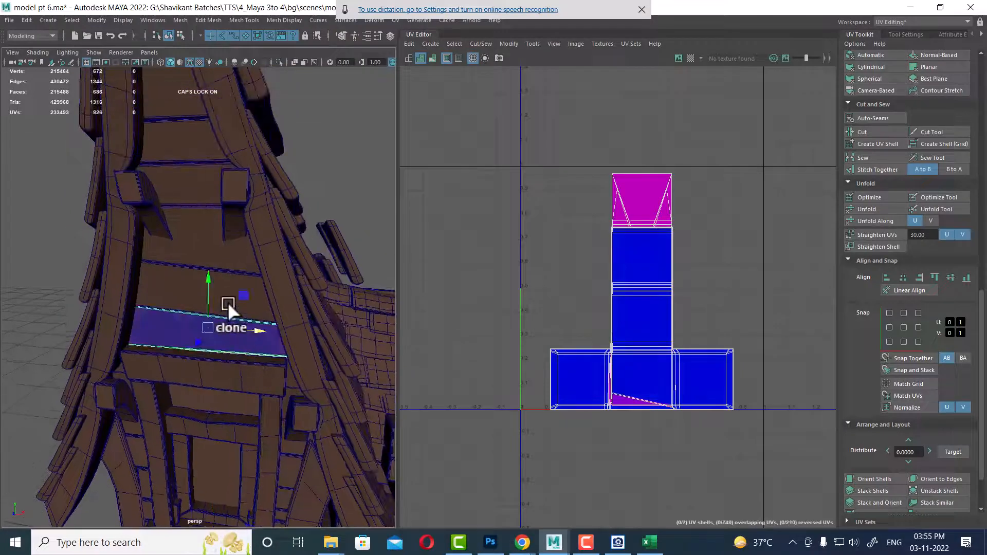
pyautogui.keyDown('shift'); pyautogui.click(227, 302); pyautogui.keyUp('shift')
pyautogui.keyDown('shift'); pyautogui.click(206, 249); pyautogui.keyUp('shift')
pyautogui.keyDown('shift'); pyautogui.click(177, 186); pyautogui.keyUp('shift')
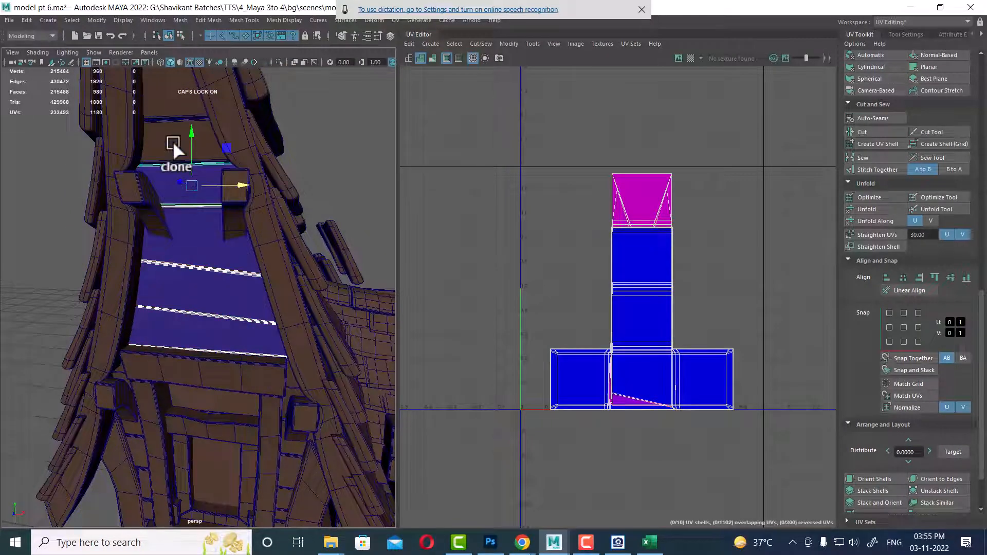
pyautogui.keyDown('alt'); pyautogui.moveTo(213, 129); pyautogui.dragTo(269, 321, button='middle'); pyautogui.keyUp('alt')
pyautogui.keyDown('shift'); pyautogui.click(257, 323); pyautogui.keyUp('shift')
pyautogui.keyDown('shift'); pyautogui.click(240, 273); pyautogui.keyUp('shift')
pyautogui.keyDown('shift'); pyautogui.click(235, 231); pyautogui.keyUp('shift')
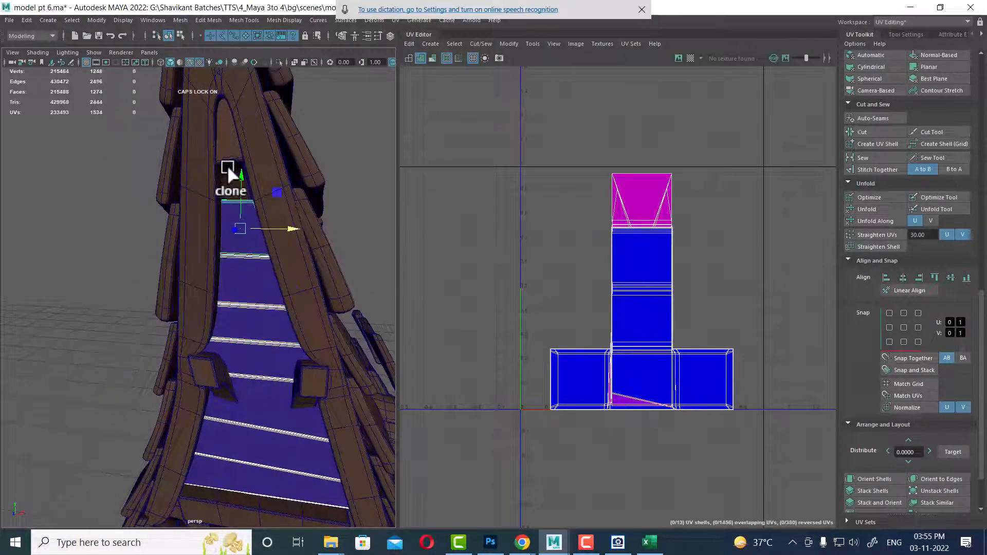
pyautogui.keyDown('shift'); pyautogui.click(228, 167); pyautogui.keyUp('shift')
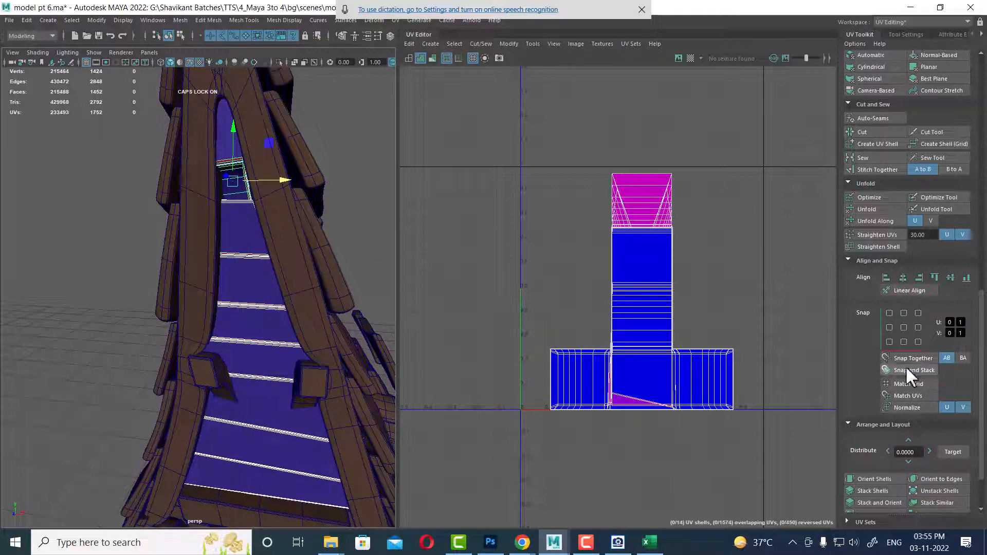
# Apply an automatic UV projection to all the selected front planks.
pyautogui.keyDown('alt'); pyautogui.moveTo(258, 392); pyautogui.dragTo(229, 374); pyautogui.keyUp('alt')
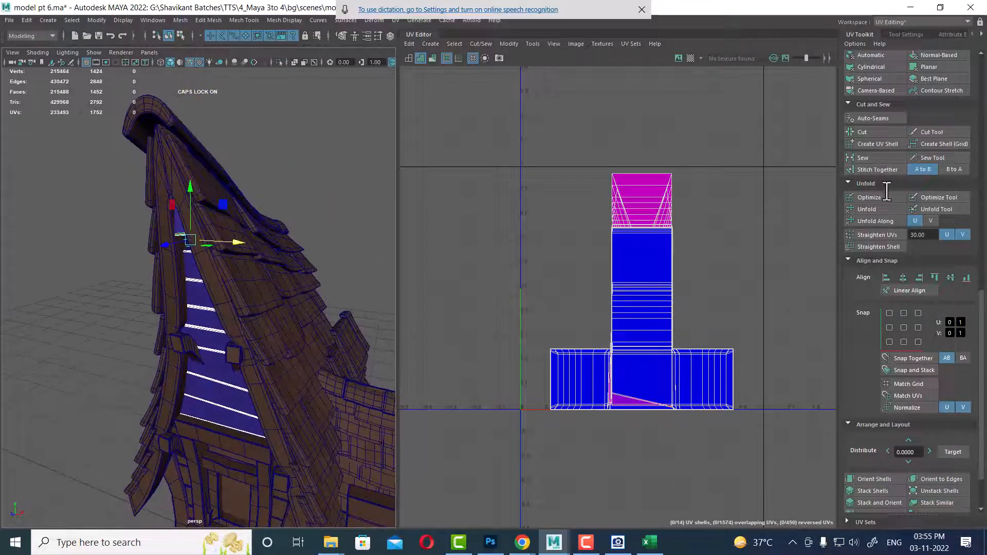
pyautogui.click(871, 55)
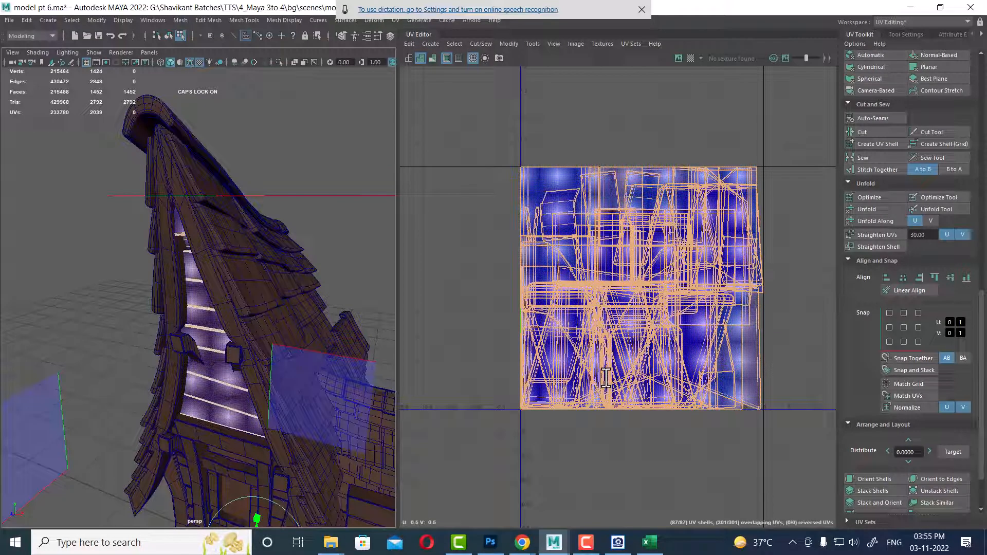
pyautogui.press('f')
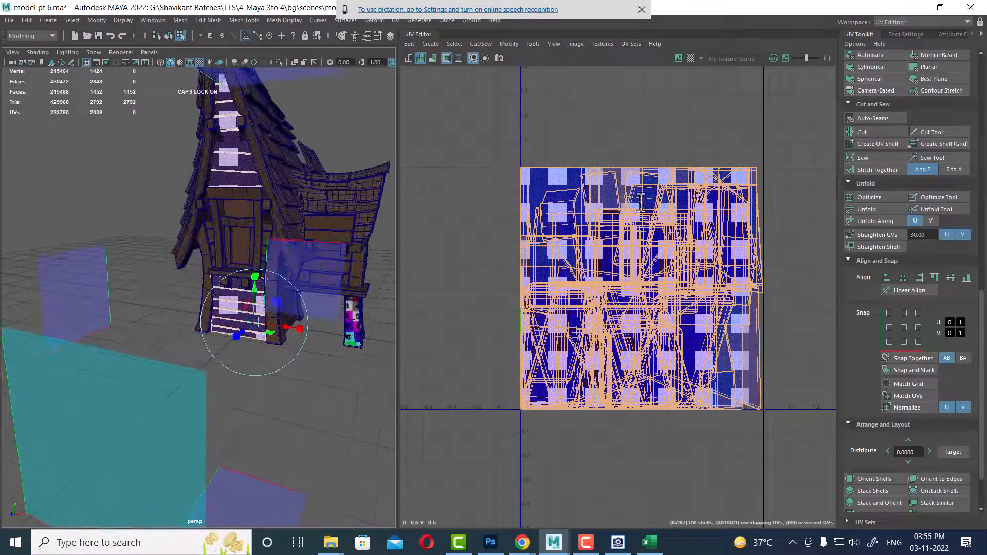
pyautogui.keyDown('alt'); pyautogui.moveTo(270, 308); pyautogui.dragTo(317, 320); pyautogui.keyUp('alt')
pyautogui.hotkey('alt', 'h')
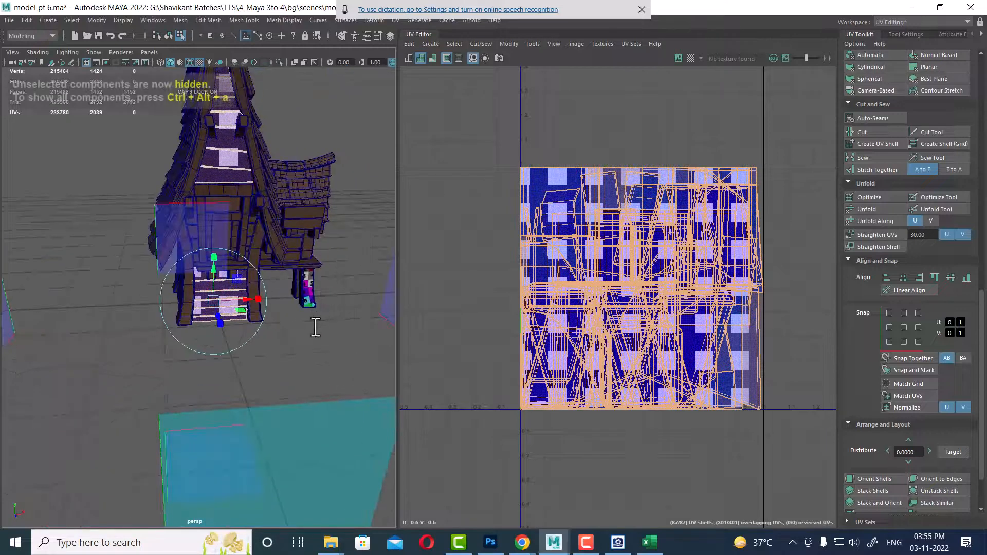
pyautogui.keyDown('alt'); pyautogui.moveTo(262, 286); pyautogui.dragTo(248, 308); pyautogui.keyUp('alt')
pyautogui.press('w')
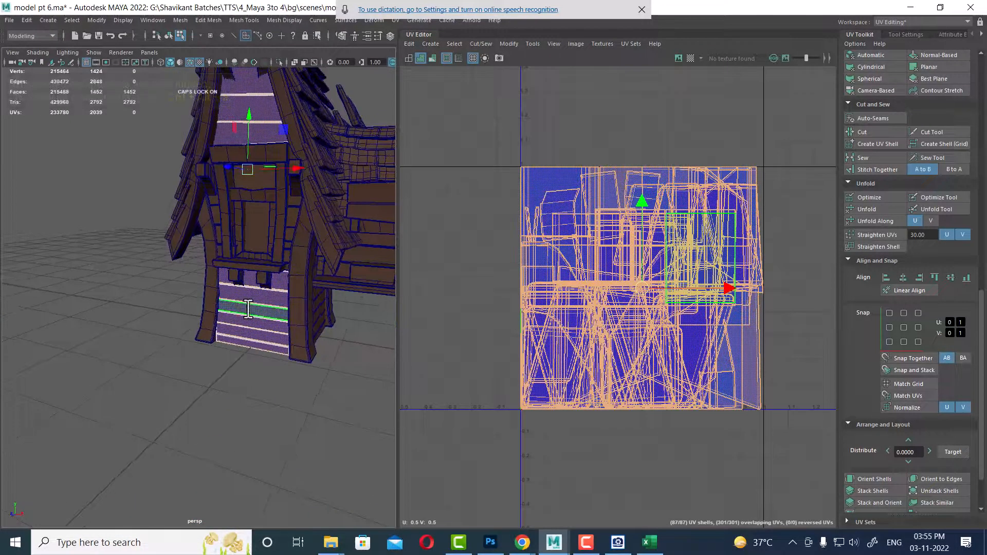
# Examine the automatically mapped front planks on the house and the UV shells of one gable plank.
pyautogui.moveTo(282, 320)
pyautogui.keyDown('alt'); pyautogui.mouseDown()
pyautogui.moveTo(285, 232)
pyautogui.moveTo(295, 323)
pyautogui.mouseUp(); pyautogui.keyUp('alt')
pyautogui.keyDown('alt'); pyautogui.moveTo(308, 334); pyautogui.dragTo(236, 260, button='right'); pyautogui.keyUp('alt')
pyautogui.keyDown('alt'); pyautogui.moveTo(235, 260); pyautogui.dragTo(258, 297); pyautogui.keyUp('alt')
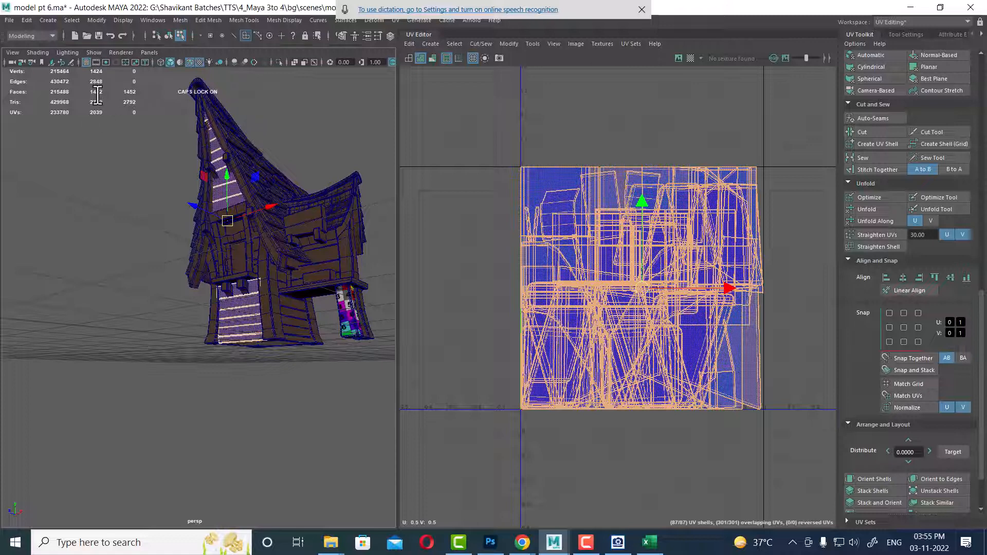
pyautogui.keyDown('alt'); pyautogui.moveTo(158, 198); pyautogui.dragTo(232, 193); pyautogui.keyUp('alt')
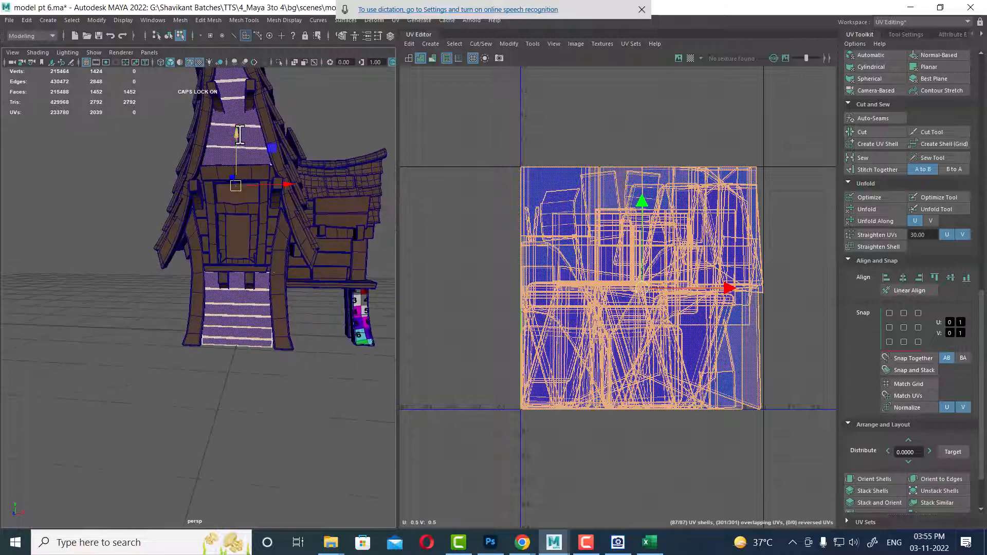
pyautogui.moveTo(239, 135); pyautogui.dragTo(338, 101, button='right')
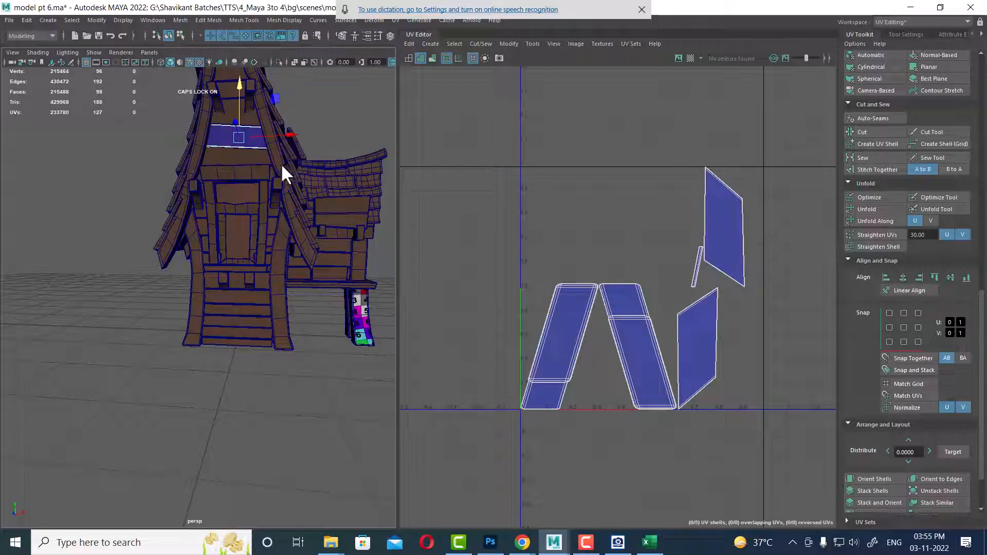
pyautogui.hotkey('ctrl', 'z')
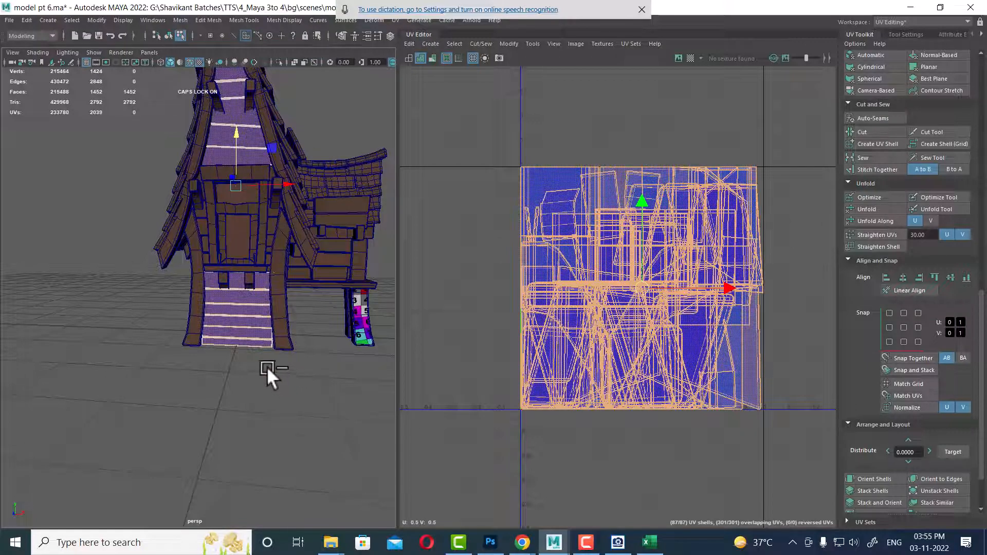
pyautogui.keyDown('alt'); pyautogui.moveTo(267, 366); pyautogui.dragTo(234, 236); pyautogui.keyUp('alt')
pyautogui.scroll(2, 298, 338)
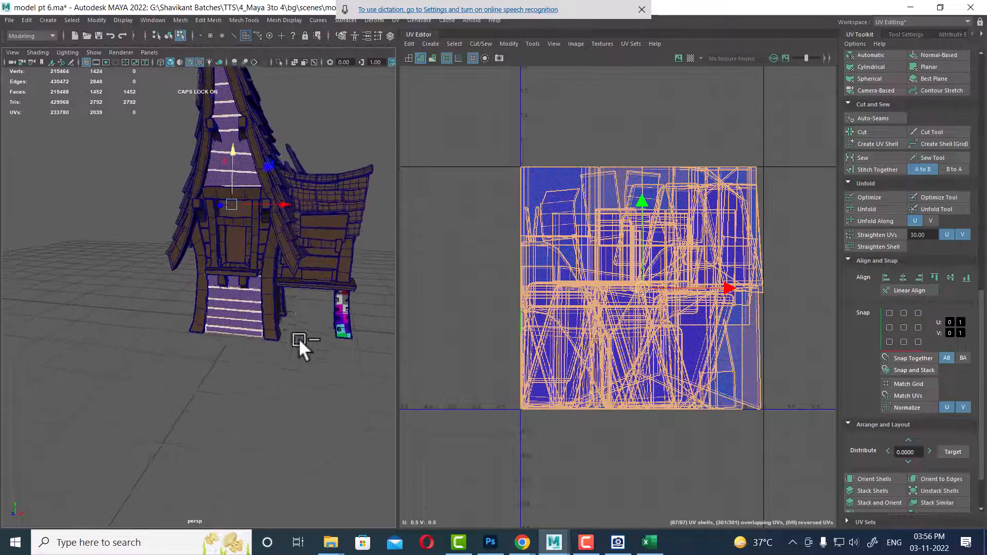
# Return to object mode, clear the selection and select only the lowest front wall plank with its UV shells.
pyautogui.keyDown('alt'); pyautogui.moveTo(298, 338); pyautogui.dragTo(257, 278, button='middle'); pyautogui.keyUp('alt')
pyautogui.scroll(5, 305, 384)
pyautogui.moveTo(209, 215); pyautogui.dragTo(270, 202, button='right')
pyautogui.click(277, 315)
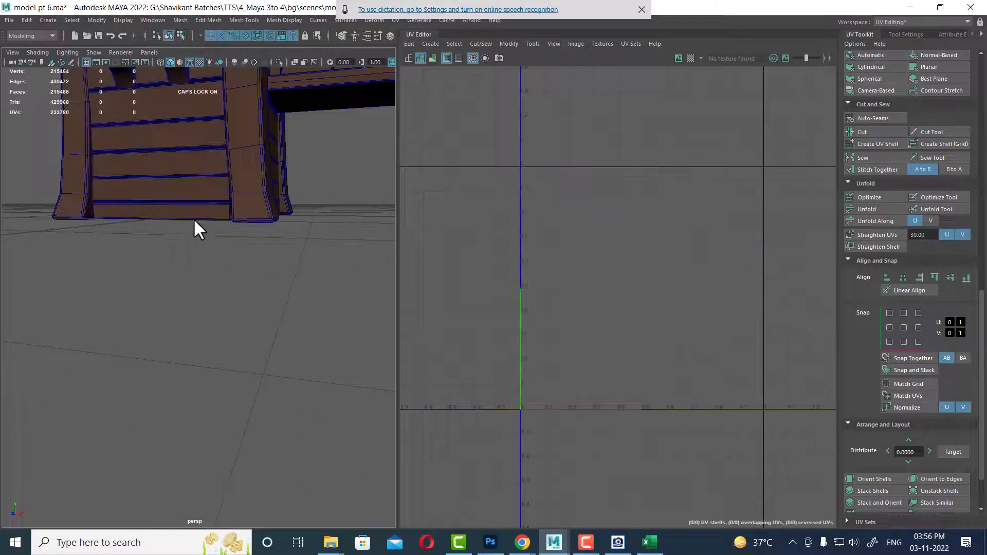
pyautogui.click(192, 214)
pyautogui.scroll(2, 632, 337)
pyautogui.scroll(1, 143, 244)
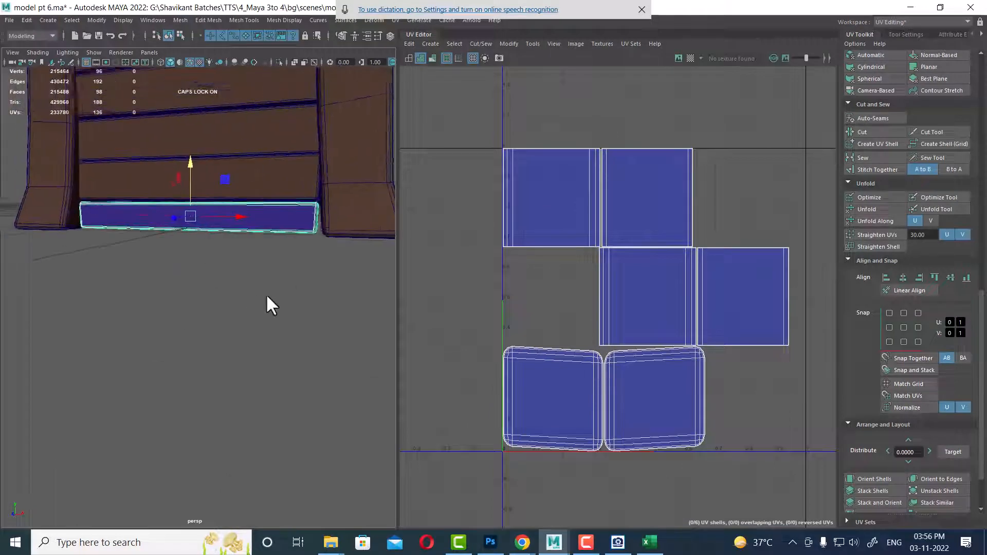
pyautogui.keyDown('alt'); pyautogui.moveTo(267, 301); pyautogui.dragTo(278, 281); pyautogui.keyUp('alt')
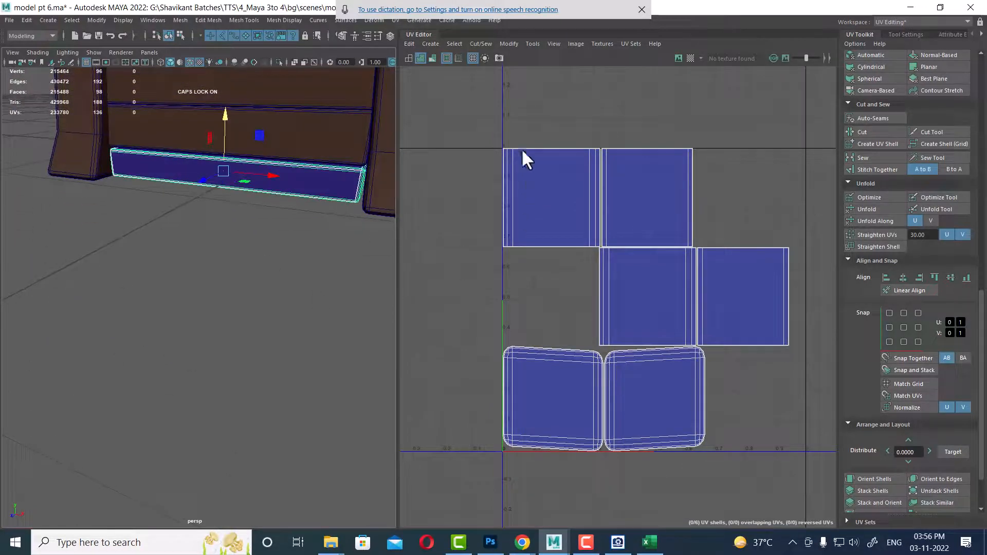
# Sew the lowest front plank's four side UV shells into one strip along their long edges, leaving the strip's outer edge unsewn.
pyautogui.moveTo(521, 123); pyautogui.dragTo(518, 47, button='right')
pyautogui.moveTo(255, 103); pyautogui.dragTo(249, 319)
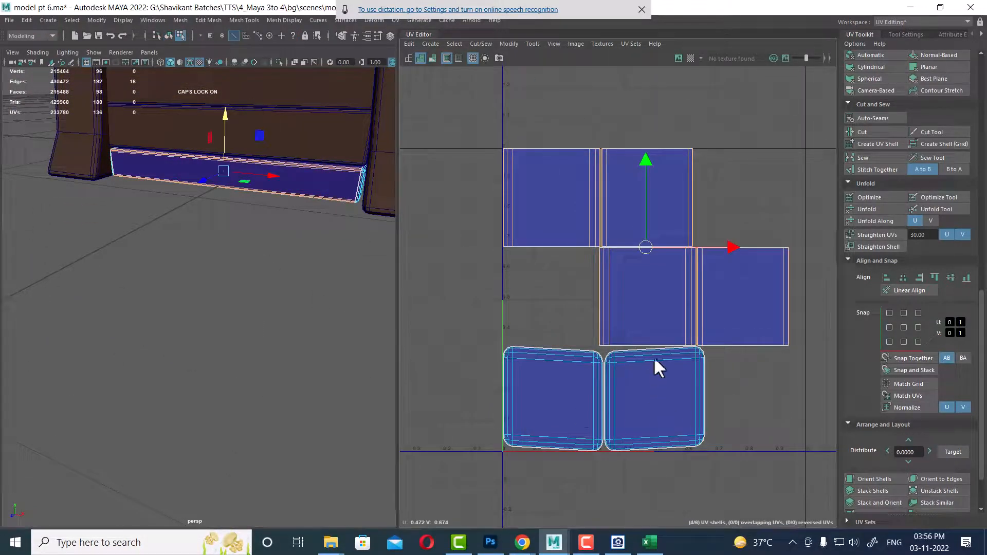
pyautogui.keyDown('shift'); pyautogui.moveTo(653, 356); pyautogui.dragTo(625, 159, button='right'); pyautogui.keyUp('shift')
pyautogui.hotkey('ctrl', 'z')
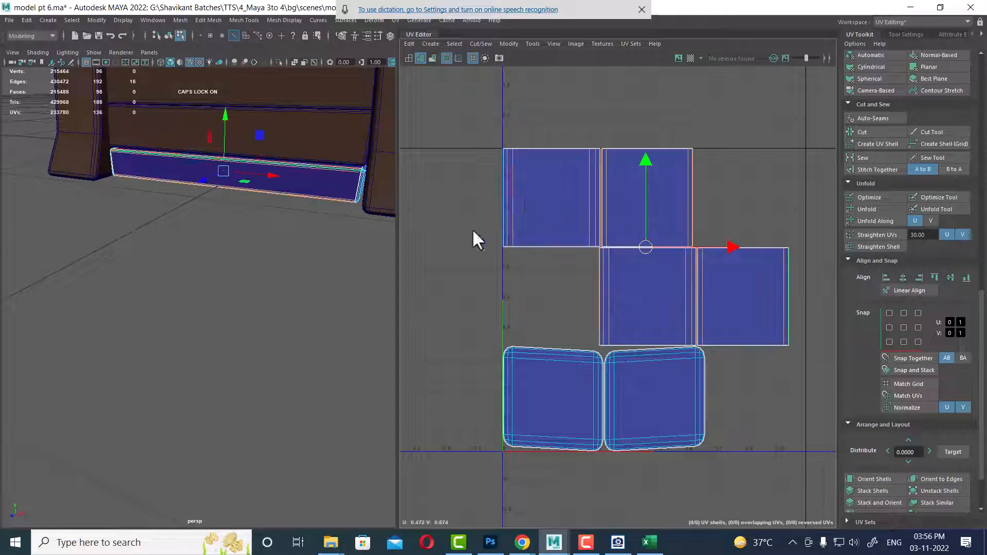
pyautogui.keyDown('alt'); pyautogui.moveTo(297, 273); pyautogui.dragTo(300, 236); pyautogui.keyUp('alt')
pyautogui.scroll(2, 708, 224)
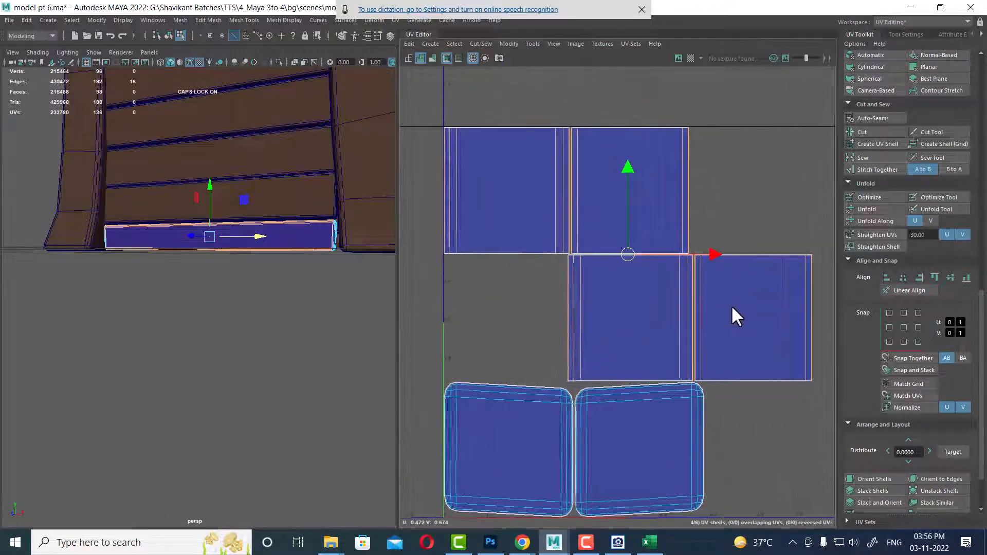
pyautogui.keyDown('ctrl'); pyautogui.moveTo(822, 303); pyautogui.dragTo(741, 345); pyautogui.keyUp('ctrl')
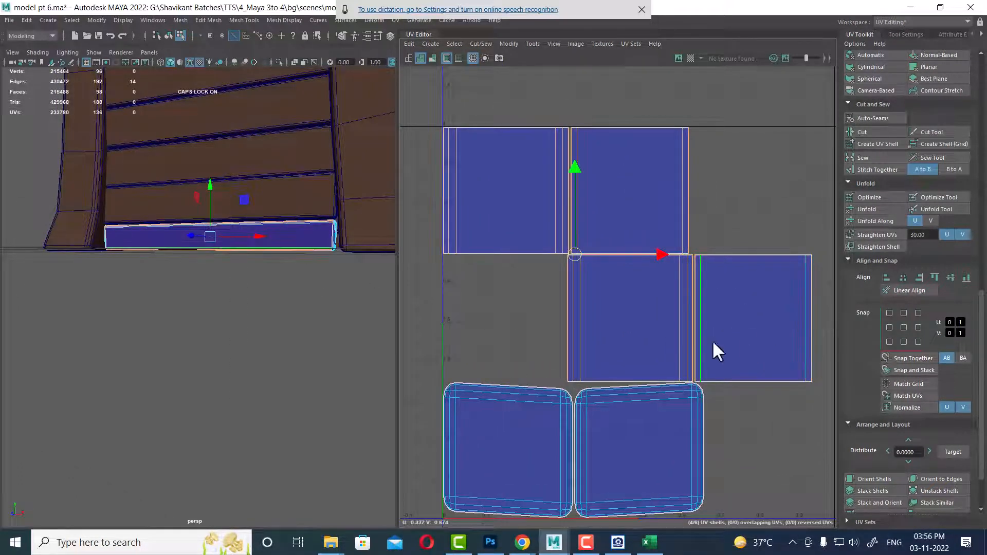
pyautogui.keyDown('shift'); pyautogui.moveTo(719, 312); pyautogui.dragTo(592, 37, button='right'); pyautogui.keyUp('shift')
pyautogui.keyDown('alt'); pyautogui.moveTo(667, 286); pyautogui.dragTo(417, 72, button='right'); pyautogui.keyUp('alt')
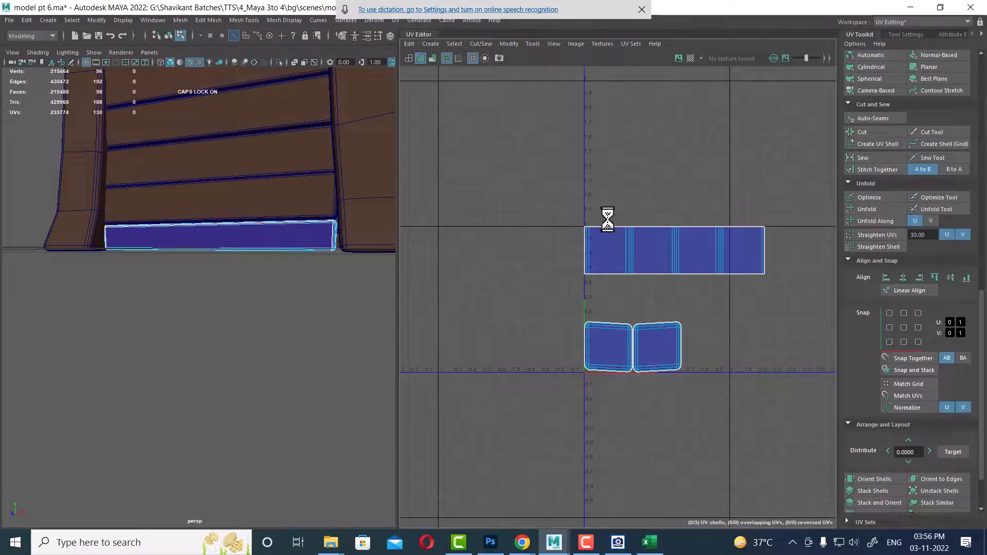
# Sew the two end-cap UV shells of the lowest front plank onto its strip.
pyautogui.moveTo(600, 205); pyautogui.dragTo(602, 250)
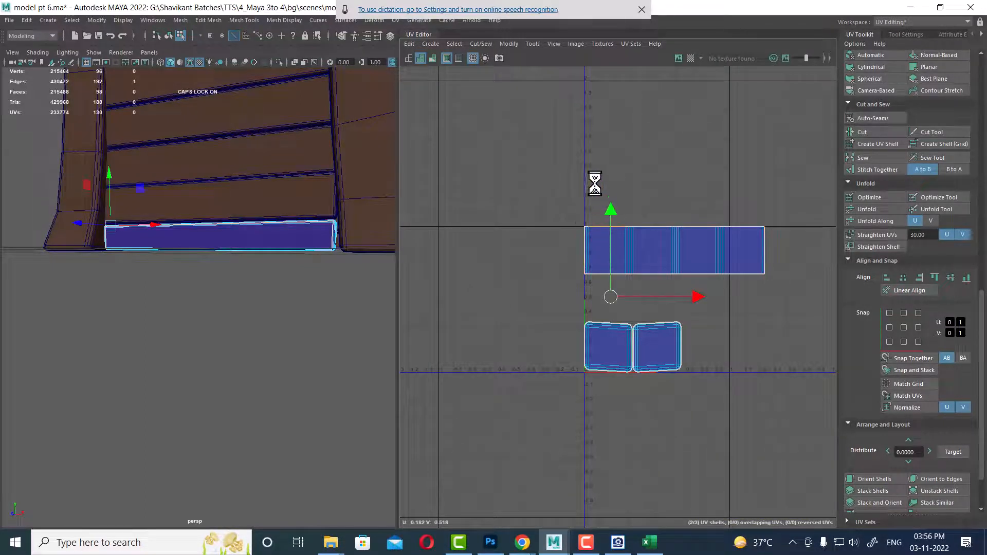
pyautogui.moveTo(593, 184); pyautogui.dragTo(607, 308)
pyautogui.keyDown('shift'); pyautogui.moveTo(620, 267); pyautogui.dragTo(479, 240, button='right'); pyautogui.keyUp('shift')
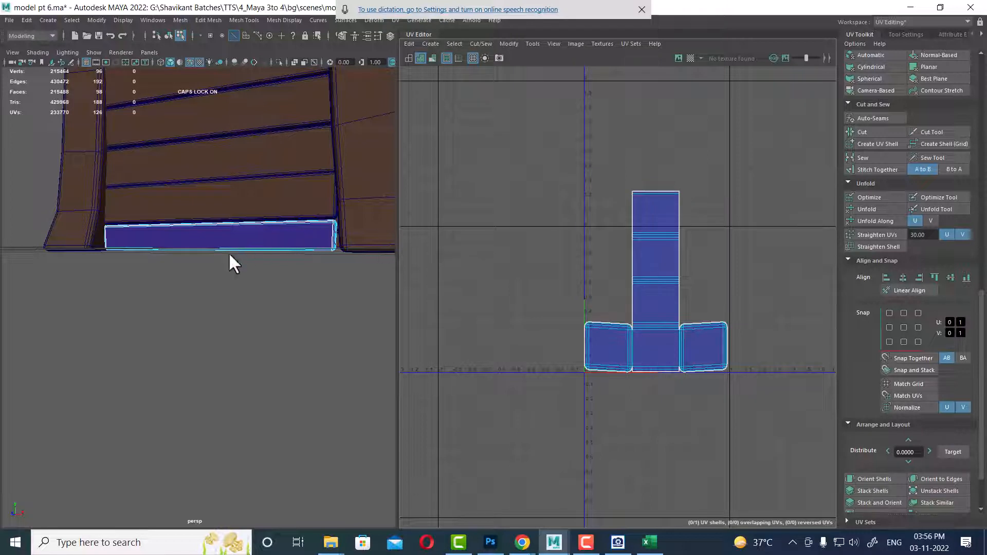
# Select the second front plank from the bottom and sew its side shells and both end caps into a single UV shell.
pyautogui.keyDown('alt'); pyautogui.moveTo(229, 256); pyautogui.dragTo(246, 217, button='right'); pyautogui.keyUp('alt')
pyautogui.press('w')
pyautogui.click(366, 178)
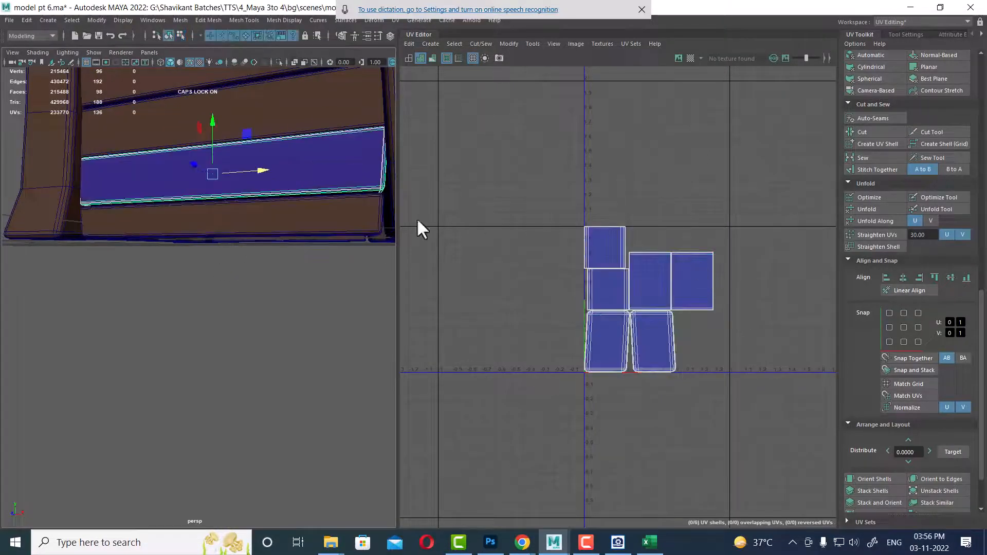
pyautogui.keyDown('alt'); pyautogui.moveTo(263, 243); pyautogui.dragTo(278, 312); pyautogui.keyUp('alt')
pyautogui.moveTo(280, 281); pyautogui.dragTo(280, 137, button='right')
pyautogui.keyDown('alt'); pyautogui.moveTo(239, 241); pyautogui.dragTo(328, 389, button='middle'); pyautogui.keyUp('alt')
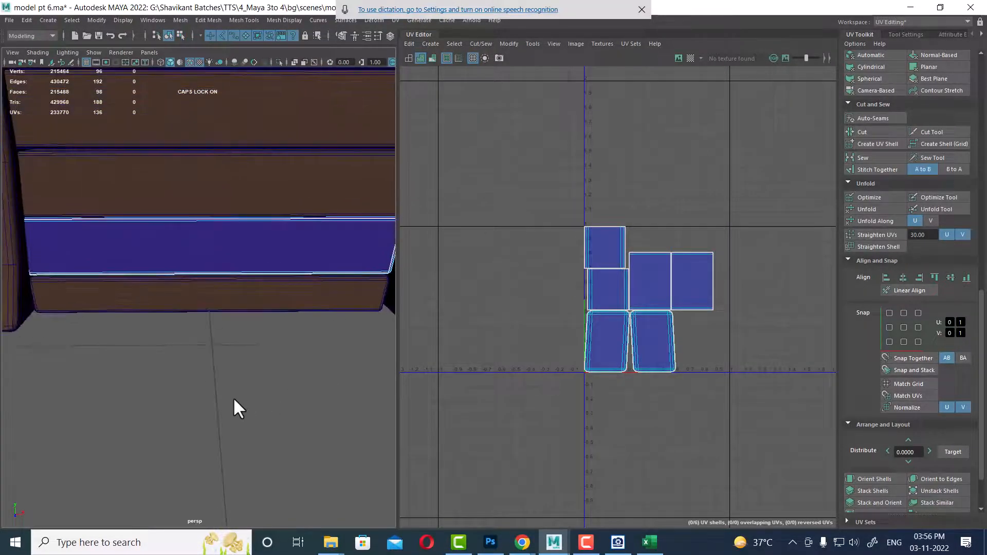
pyautogui.moveTo(232, 397); pyautogui.dragTo(308, 200)
pyautogui.keyDown('alt'); pyautogui.moveTo(649, 191); pyautogui.dragTo(714, 323, button='right'); pyautogui.keyUp('alt')
pyautogui.keyDown('alt'); pyautogui.moveTo(203, 207); pyautogui.dragTo(281, 235); pyautogui.keyUp('alt')
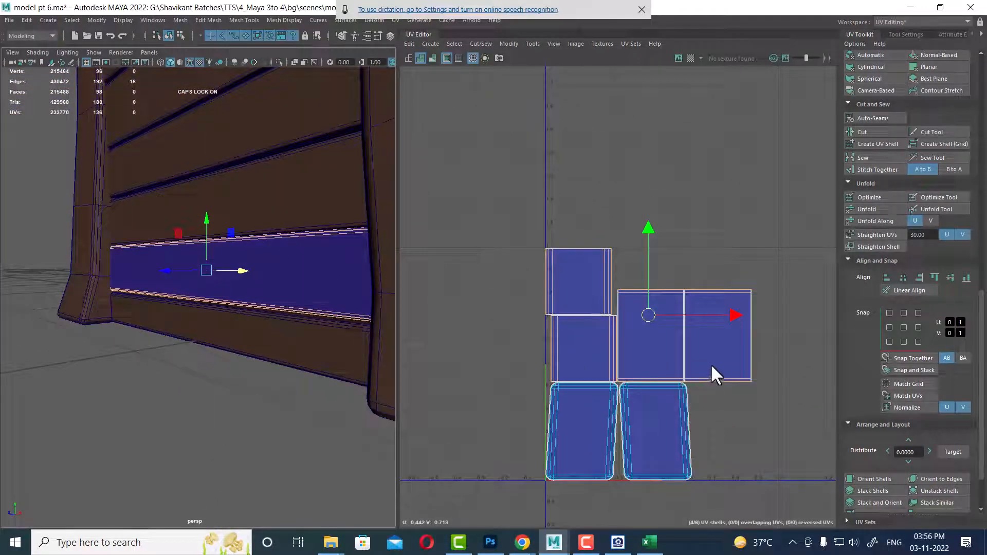
pyautogui.keyDown('shift'); pyautogui.moveTo(694, 158); pyautogui.dragTo(688, 152, button='right'); pyautogui.keyUp('shift')
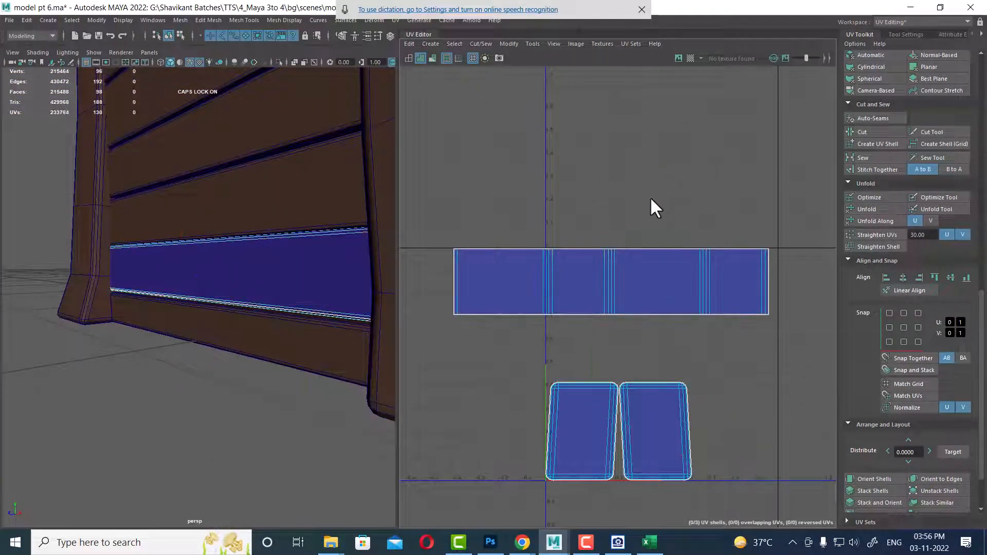
pyautogui.moveTo(508, 402); pyautogui.dragTo(509, 403)
pyautogui.keyDown('shift'); pyautogui.moveTo(509, 391); pyautogui.dragTo(503, 25, button='right'); pyautogui.keyUp('shift')
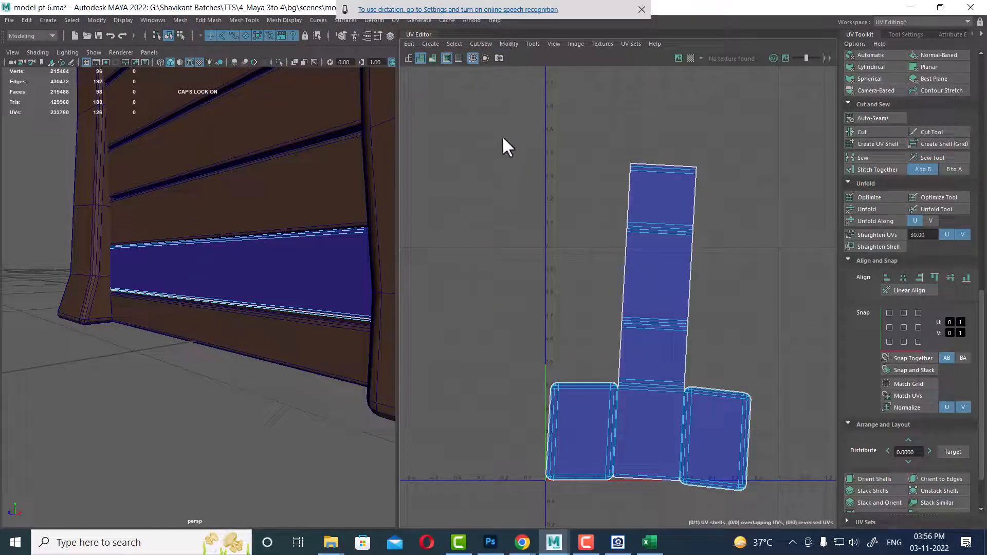
# Select the third front plank from the bottom and sew its four side UV shells into one strip along the long edges.
pyautogui.click(192, 213)
pyautogui.scroll(-2, 649, 203)
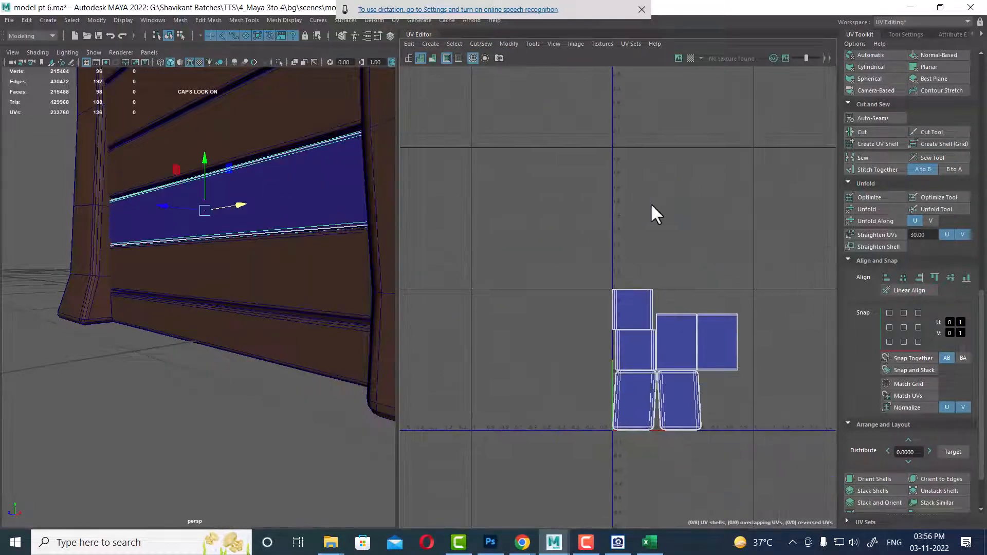
pyautogui.keyDown('alt'); pyautogui.moveTo(206, 236); pyautogui.dragTo(167, 415); pyautogui.keyUp('alt')
pyautogui.scroll(-5, 205, 355)
pyautogui.keyDown('alt'); pyautogui.moveTo(214, 340); pyautogui.dragTo(255, 343); pyautogui.keyUp('alt')
pyautogui.moveTo(255, 344); pyautogui.dragTo(255, 309, button='right')
pyautogui.scroll(3, 254, 369)
pyautogui.doubleClick(328, 208)
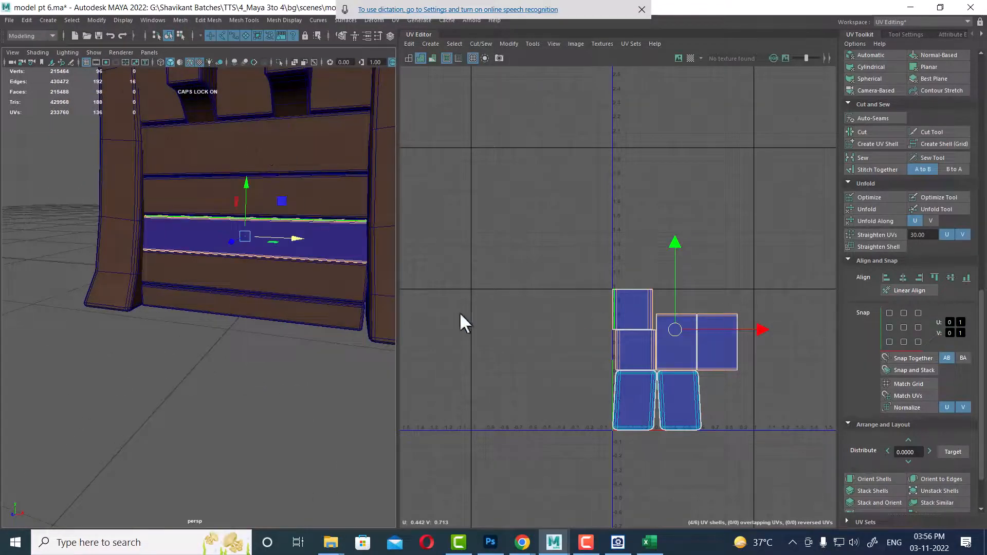
pyautogui.keyDown('alt'); pyautogui.moveTo(252, 264); pyautogui.dragTo(360, 272); pyautogui.keyUp('alt')
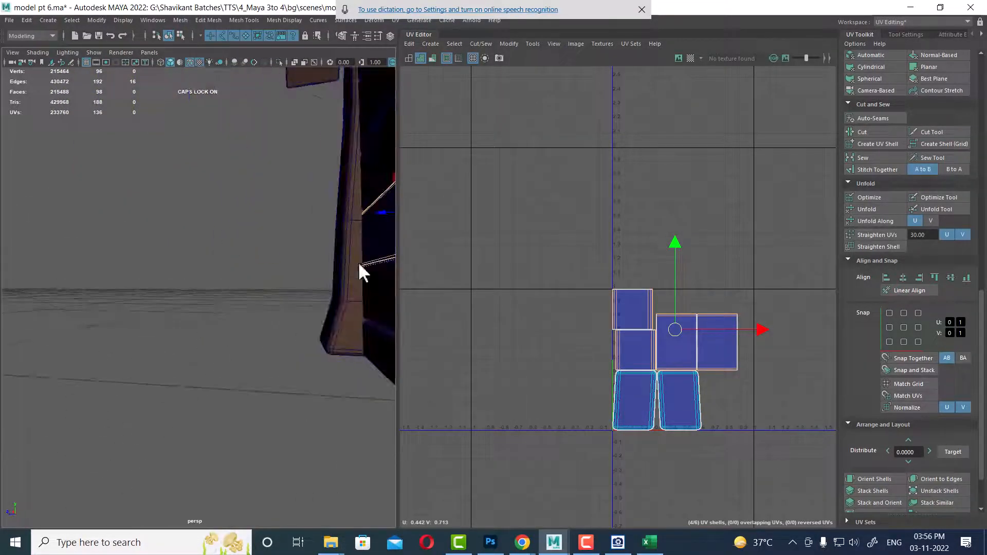
pyautogui.moveTo(723, 351); pyautogui.dragTo(724, 399)
pyautogui.keyDown('shift'); pyautogui.moveTo(684, 214); pyautogui.dragTo(682, 195, button='right'); pyautogui.keyUp('shift')
# Sew both end-cap UV shells onto the third front plank's strip.
pyautogui.keyDown('alt'); pyautogui.moveTo(595, 307); pyautogui.dragTo(660, 334, button='middle'); pyautogui.keyUp('alt')
pyautogui.moveTo(659, 300); pyautogui.dragTo(668, 366)
pyautogui.keyDown('shift'); pyautogui.moveTo(669, 365); pyautogui.dragTo(651, 5, button='right'); pyautogui.keyUp('shift')
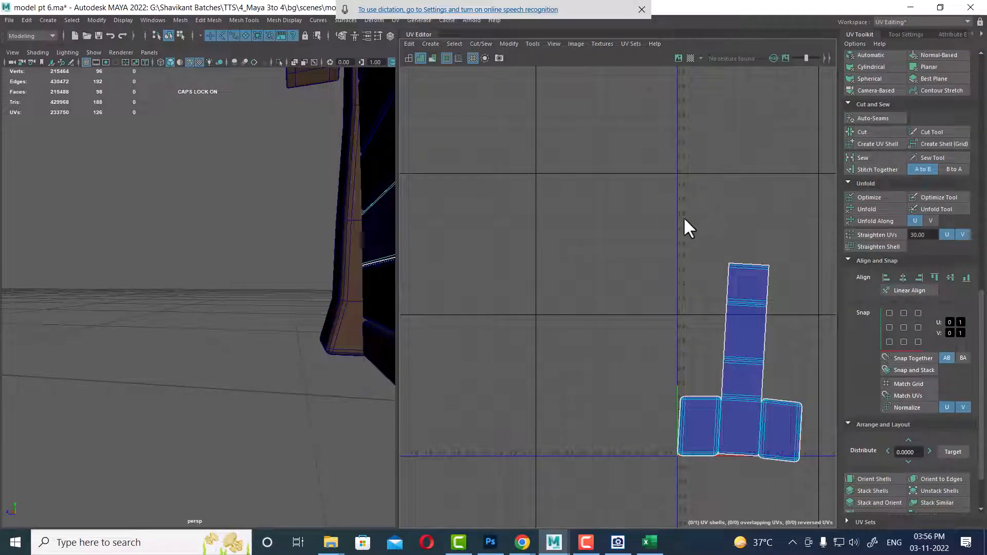
# Check the joined UVs of the lowest three front planks, select the fourth plank from the bottom and frame its UV shells.
pyautogui.keyDown('alt'); pyautogui.moveTo(329, 288); pyautogui.dragTo(410, 298); pyautogui.keyUp('alt')
pyautogui.keyDown('alt'); pyautogui.moveTo(360, 282); pyautogui.dragTo(248, 234, button='right'); pyautogui.keyUp('alt')
pyautogui.scroll(5, 246, 329)
pyautogui.click(267, 296)
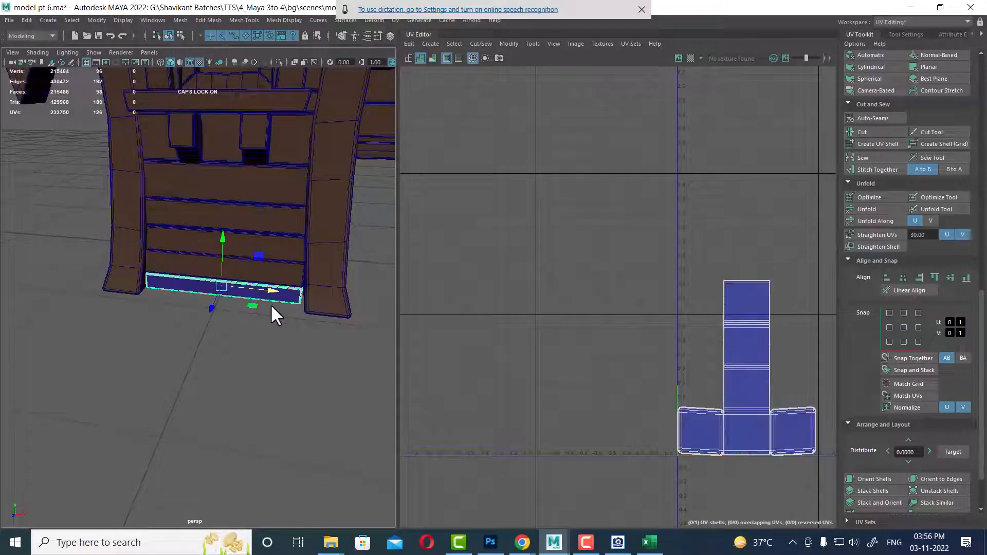
pyautogui.click(288, 262)
pyautogui.click(292, 237)
pyautogui.click(294, 216)
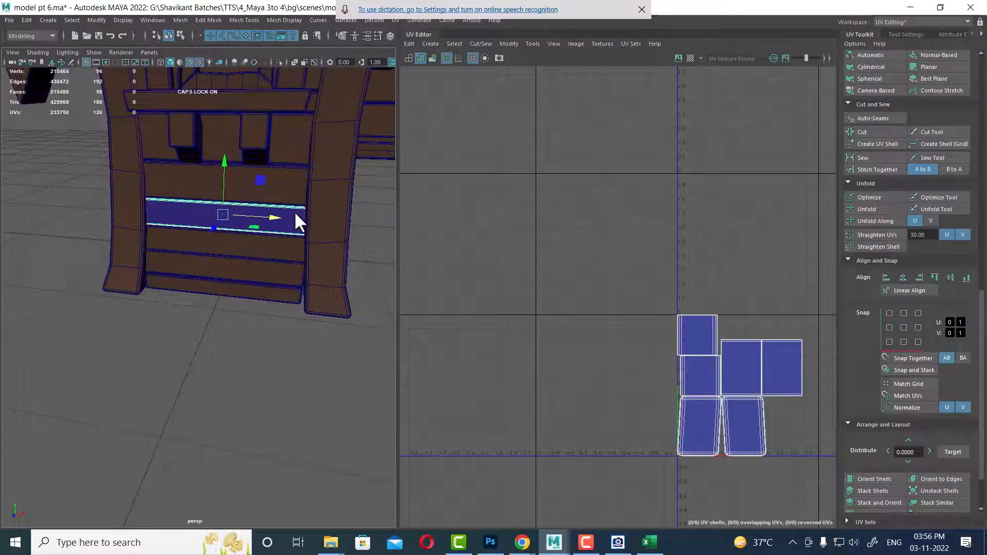
pyautogui.press('f')
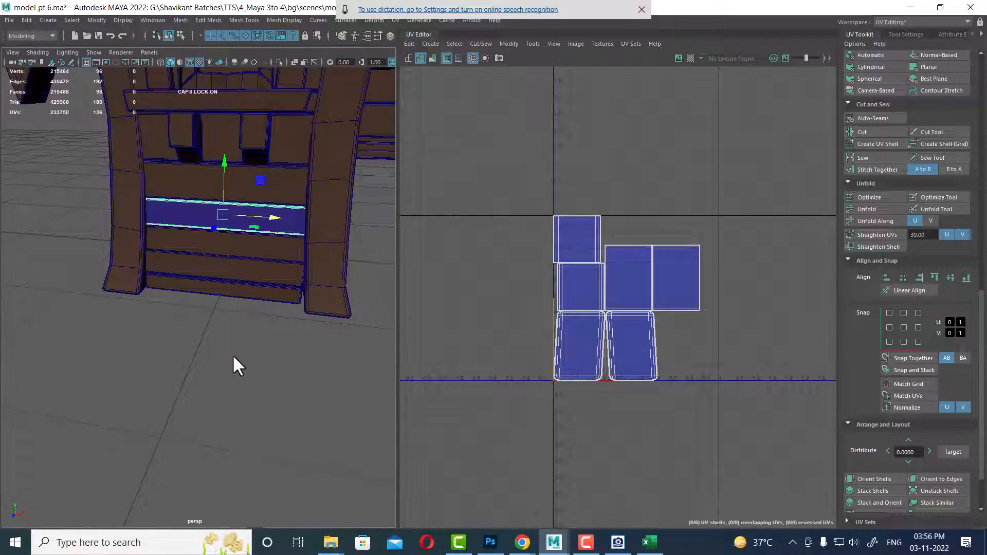
# Sew the fourth front plank's side UV shells into a strip and attach both end caps to it.
pyautogui.moveTo(259, 150); pyautogui.dragTo(249, 396)
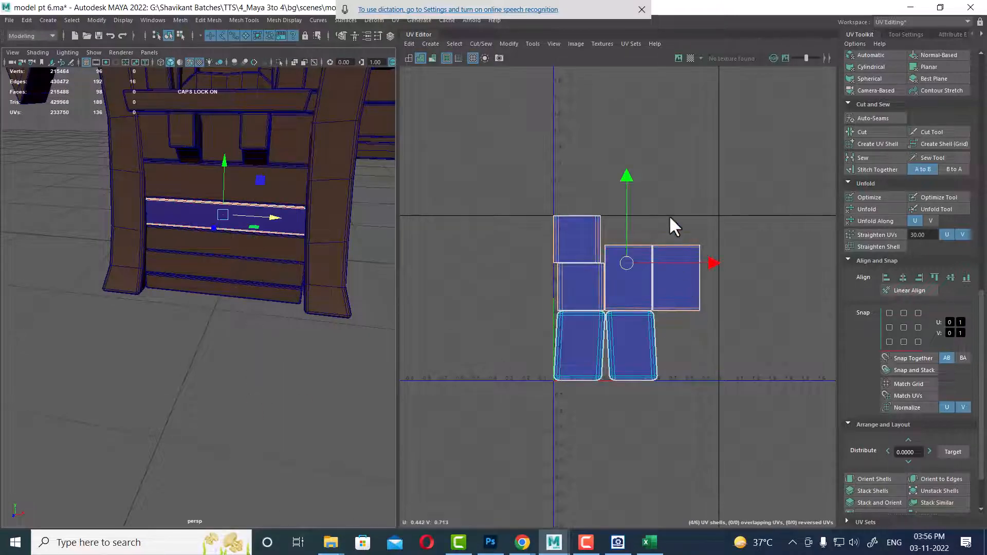
pyautogui.keyDown('shift'); pyautogui.moveTo(670, 218); pyautogui.dragTo(694, 315, button='right'); pyautogui.keyUp('shift')
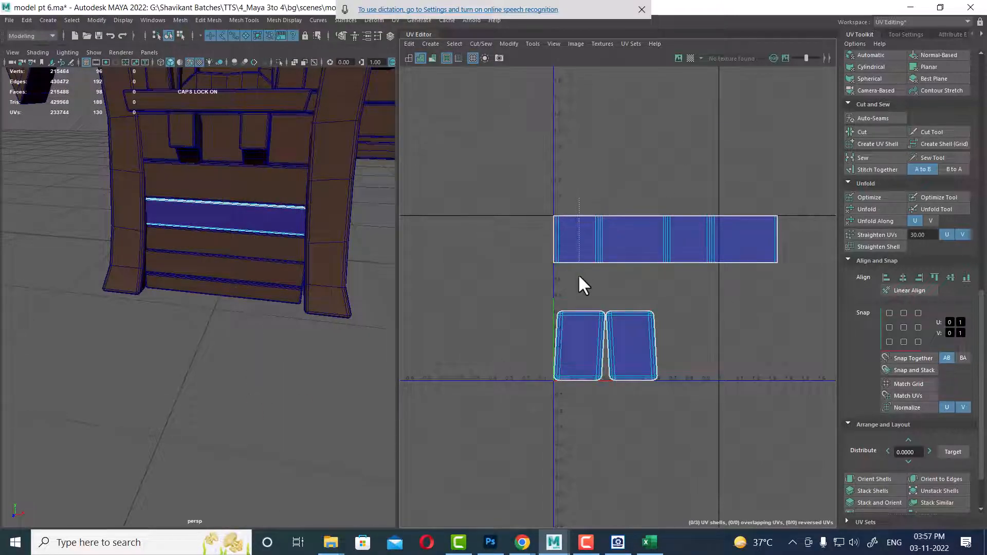
pyautogui.moveTo(579, 276); pyautogui.dragTo(580, 283)
pyautogui.keyDown('shift'); pyautogui.moveTo(623, 281); pyautogui.dragTo(635, 355, button='right'); pyautogui.keyUp('shift')
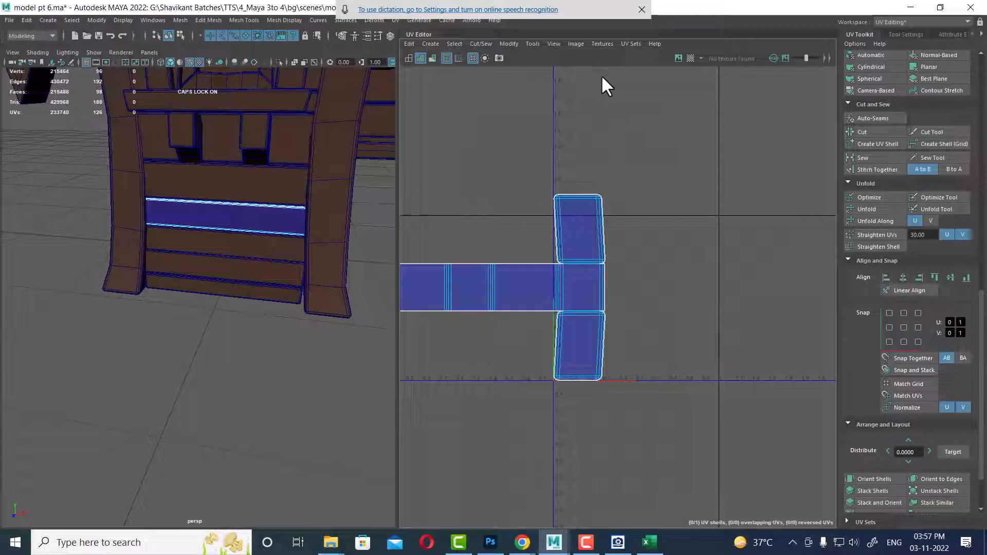
# Select the fifth front plank from the bottom and sew its four side UV shells into one strip.
pyautogui.click(276, 190)
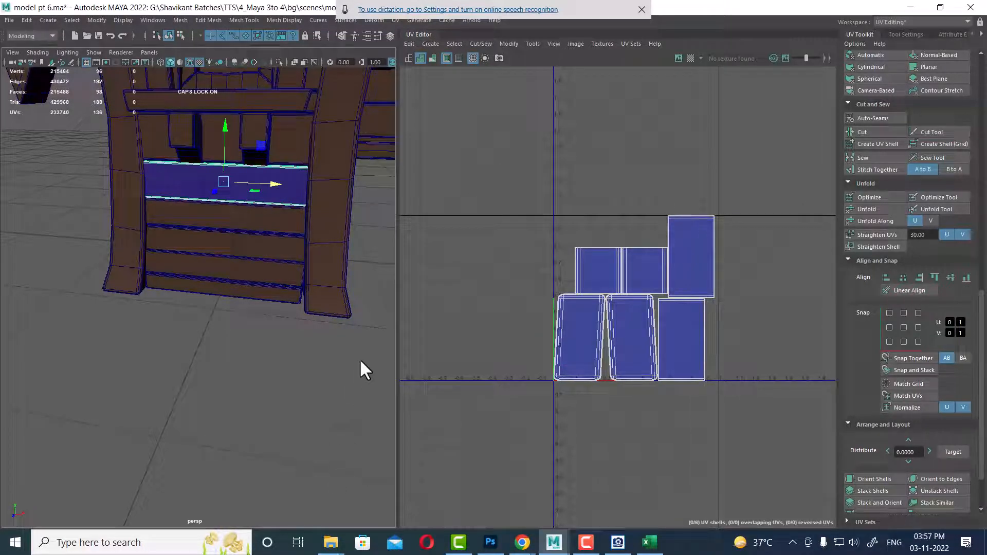
pyautogui.moveTo(361, 249); pyautogui.dragTo(361, 143, button='right')
pyautogui.keyDown('alt'); pyautogui.moveTo(240, 329); pyautogui.dragTo(250, 291); pyautogui.keyUp('alt')
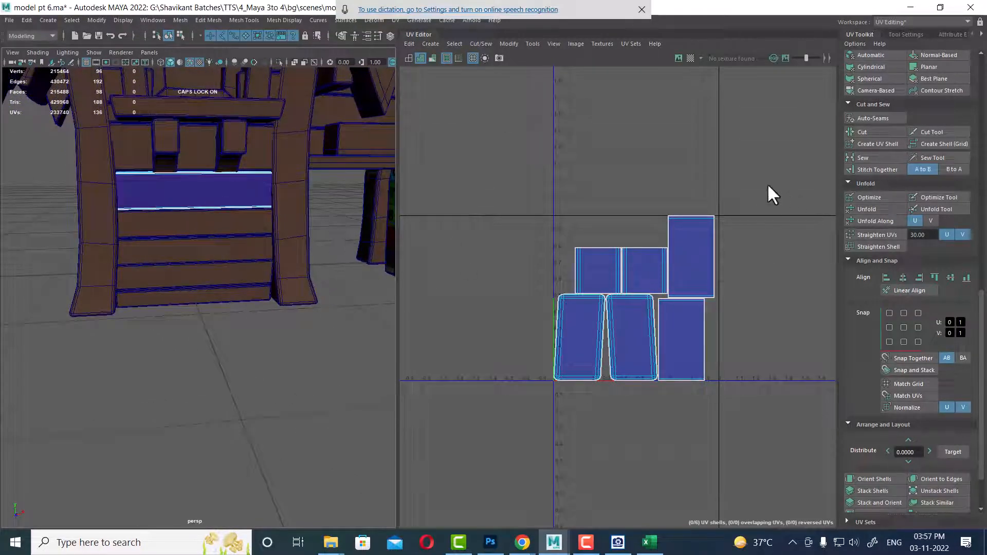
pyautogui.moveTo(604, 185); pyautogui.dragTo(609, 14, button='right')
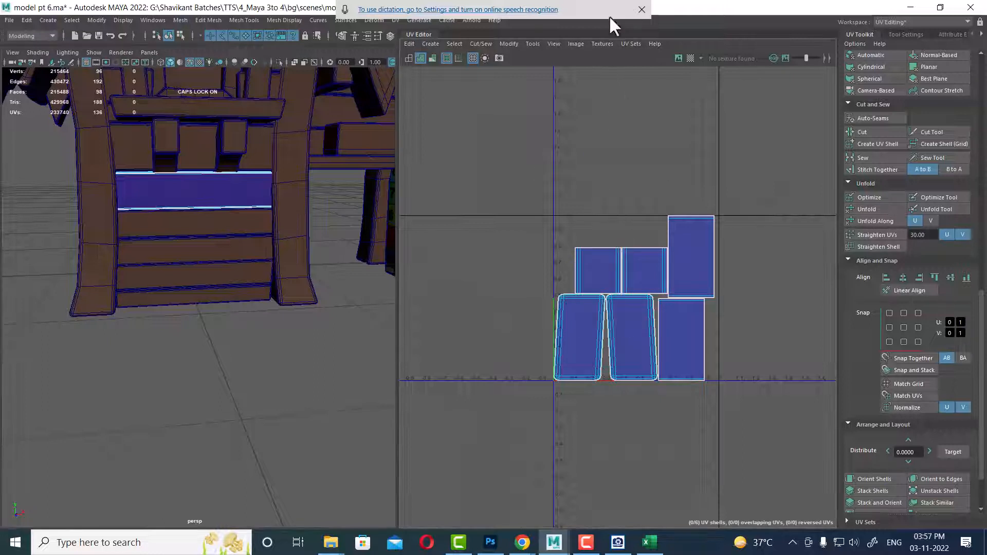
pyautogui.moveTo(175, 119); pyautogui.dragTo(186, 288)
pyautogui.scroll(2, 685, 337)
pyautogui.keyDown('ctrl'); pyautogui.moveTo(689, 396); pyautogui.dragTo(691, 425); pyautogui.keyUp('ctrl')
pyautogui.keyDown('shift'); pyautogui.moveTo(766, 303); pyautogui.dragTo(691, 159, button='right'); pyautogui.keyUp('shift')
# Sew both end-cap UV shells onto the fifth front plank's strip.
pyautogui.moveTo(520, 223); pyautogui.dragTo(489, 377)
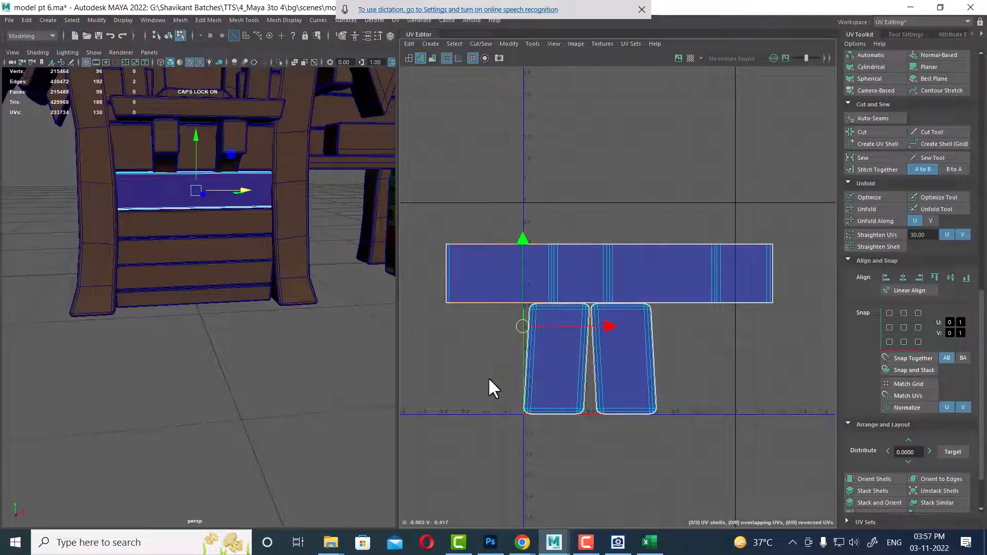
pyautogui.keyDown('shift'); pyautogui.moveTo(489, 378); pyautogui.dragTo(542, 191, button='right'); pyautogui.keyUp('shift')
pyautogui.scroll(-2, 560, 301)
pyautogui.keyDown('alt'); pyautogui.moveTo(637, 268); pyautogui.dragTo(636, 294, button='middle'); pyautogui.keyUp('alt')
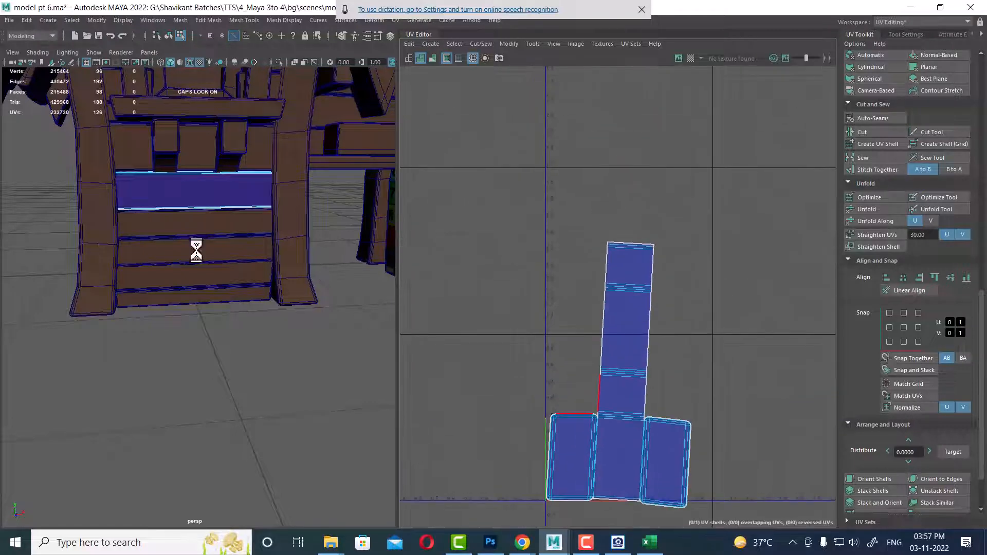
# Select the front plank behind the two brackets below the window sill and bring its UV shells into view.
pyautogui.keyDown('alt'); pyautogui.moveTo(196, 250); pyautogui.dragTo(240, 244); pyautogui.keyUp('alt')
pyautogui.scroll(2, 240, 244)
pyautogui.moveTo(251, 249); pyautogui.dragTo(302, 233, button='right')
pyautogui.click(279, 258)
pyautogui.keyDown('alt'); pyautogui.moveTo(679, 310); pyautogui.dragTo(648, 149, button='middle'); pyautogui.keyUp('alt')
pyautogui.scroll(2, 647, 152)
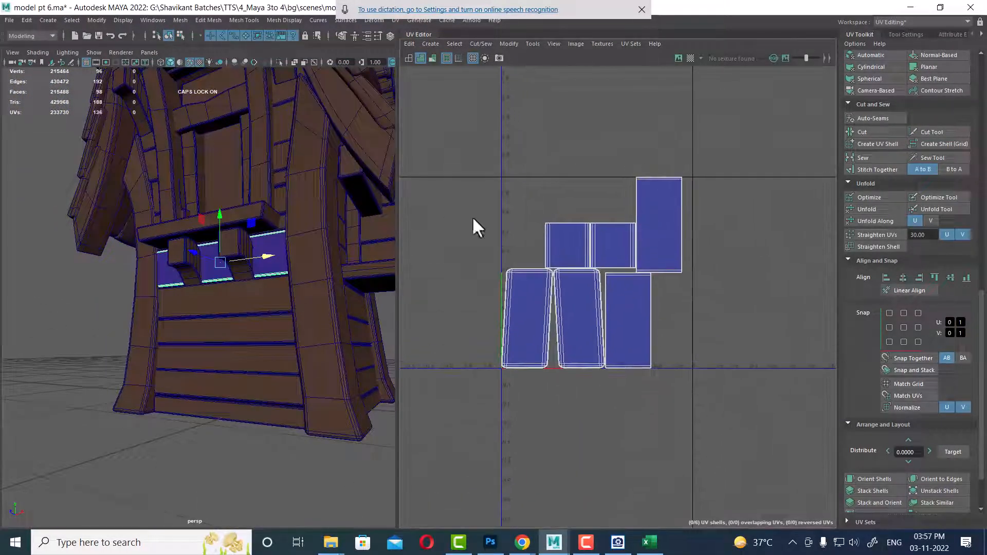
# Sew the side shells and both end caps of the plank behind the brackets into a single UV shell.
pyautogui.keyDown('alt'); pyautogui.moveTo(314, 257); pyautogui.dragTo(344, 288); pyautogui.keyUp('alt')
pyautogui.scroll(-6, 308, 288)
pyautogui.keyDown('alt'); pyautogui.moveTo(267, 290); pyautogui.dragTo(319, 341); pyautogui.keyUp('alt')
pyautogui.moveTo(320, 341); pyautogui.dragTo(307, 303, button='right')
pyautogui.scroll(4, 279, 292)
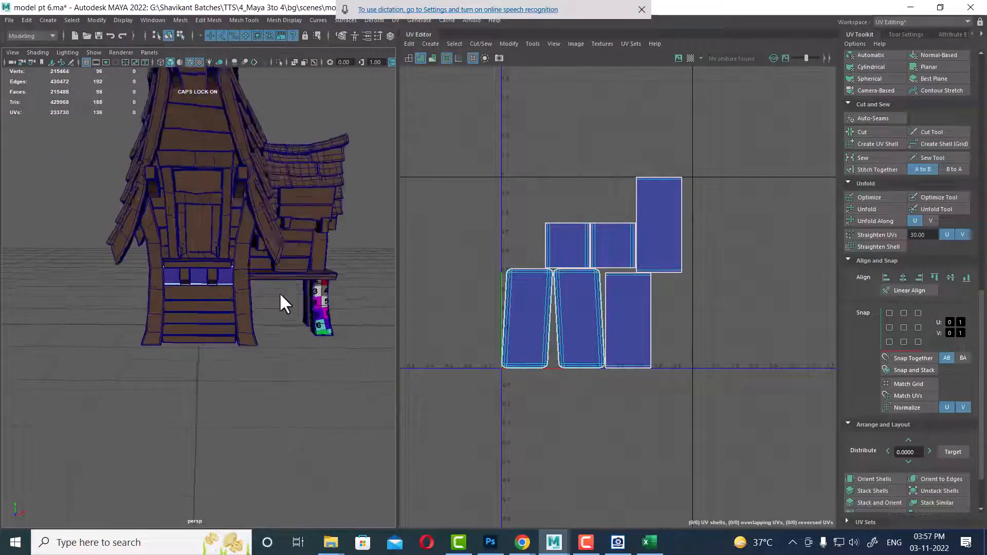
pyautogui.moveTo(205, 305); pyautogui.dragTo(217, 252)
pyautogui.scroll(3, 672, 227)
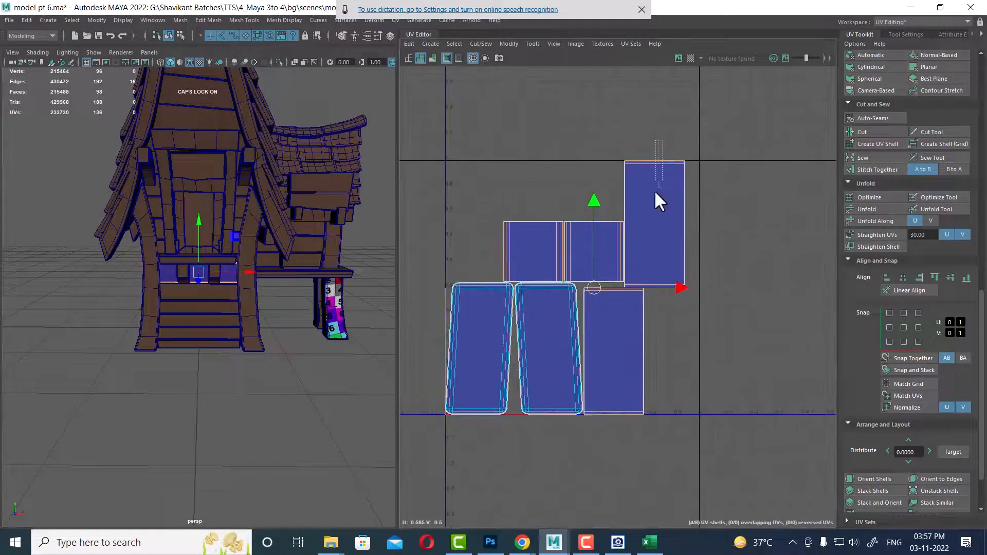
pyautogui.keyDown('ctrl'); pyautogui.moveTo(655, 193); pyautogui.dragTo(654, 195); pyautogui.keyUp('ctrl')
pyautogui.keyDown('shift'); pyautogui.moveTo(733, 240); pyautogui.dragTo(707, 82, button='right'); pyautogui.keyUp('shift')
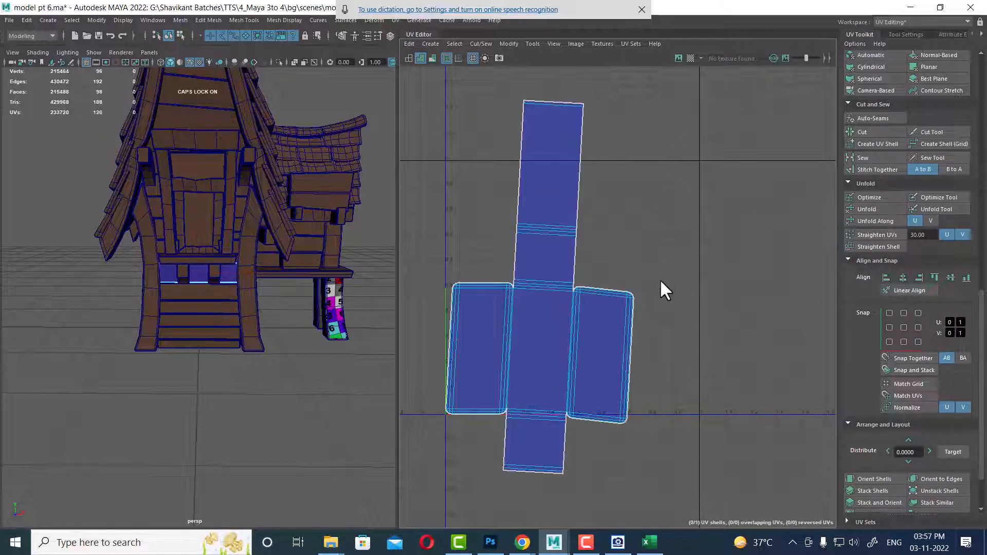
# Select the gable plank second from the roof peak, frame its UV shells and switch it to edge selection.
pyautogui.scroll(-2, 662, 289)
pyautogui.scroll(3, 261, 277)
pyautogui.scroll(-2, 276, 269)
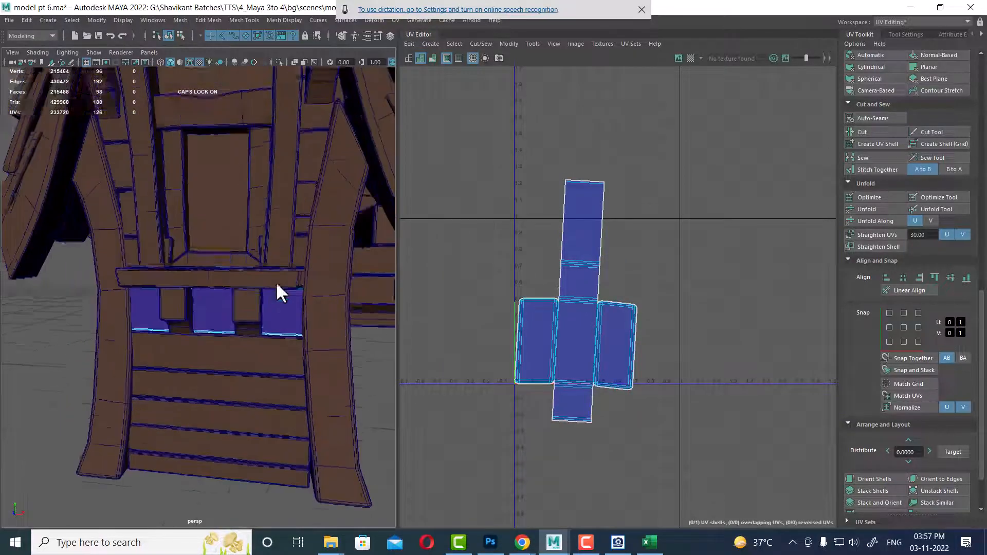
pyautogui.moveTo(288, 288)
pyautogui.keyDown('alt'); pyautogui.mouseDown()
pyautogui.moveTo(243, 177)
pyautogui.moveTo(285, 284)
pyautogui.mouseUp(); pyautogui.keyUp('alt')
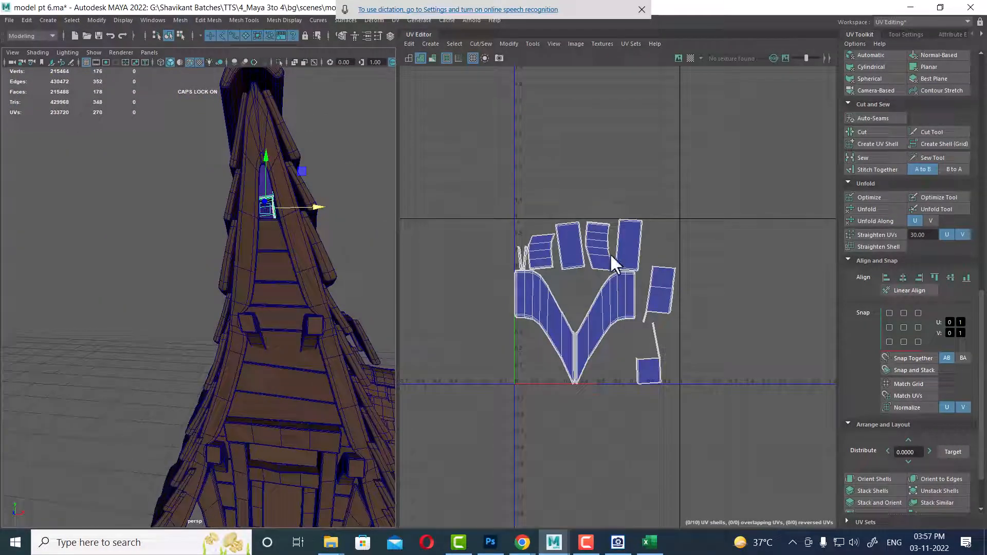
pyautogui.click(274, 239)
pyautogui.press('f')
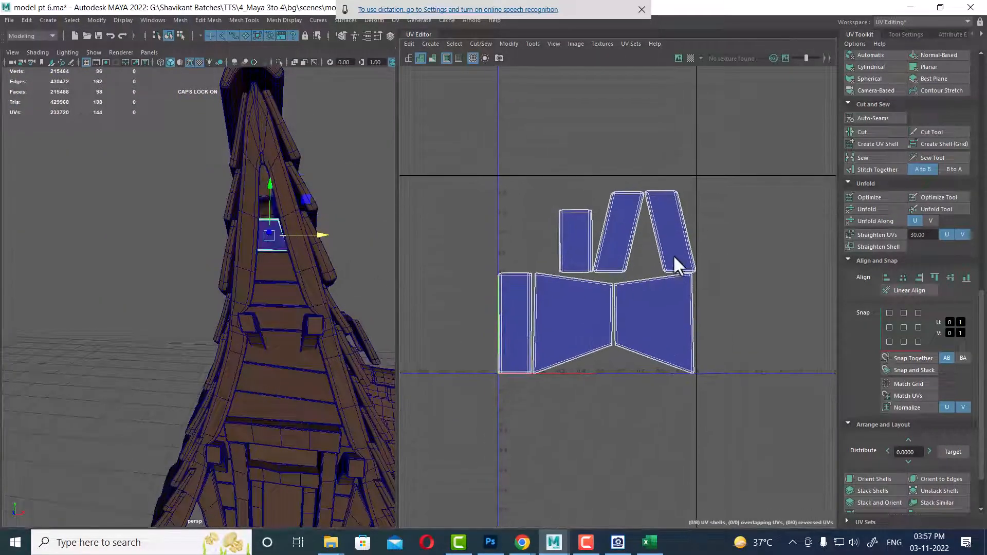
pyautogui.moveTo(345, 173); pyautogui.dragTo(343, 106, button='right')
pyautogui.scroll(7, 307, 261)
pyautogui.keyDown('alt'); pyautogui.moveTo(343, 201); pyautogui.dragTo(241, 227, button='middle'); pyautogui.keyUp('alt')
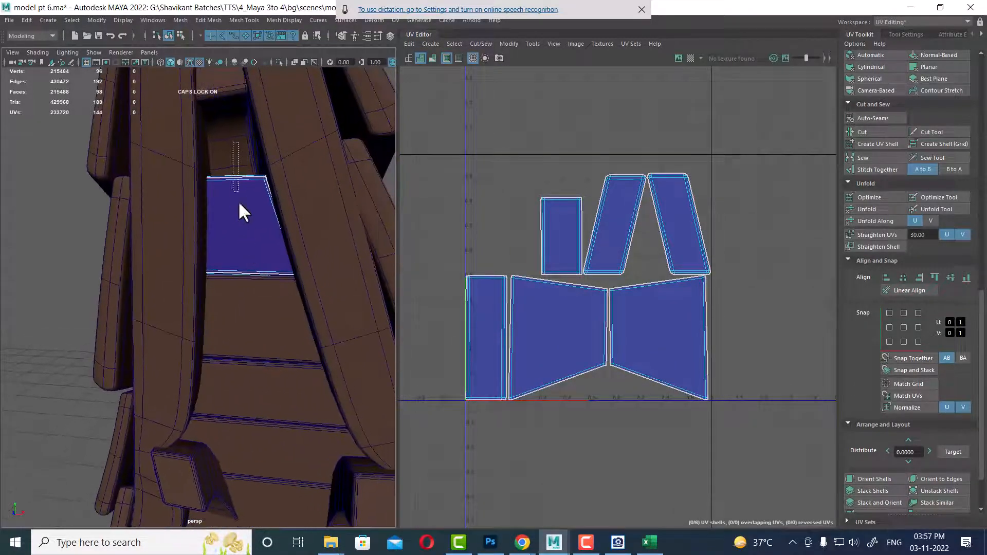
# Sew the side shells and both end caps of the gable plank second from the roof peak into a single UV shell.
pyautogui.moveTo(238, 202); pyautogui.dragTo(238, 350)
pyautogui.scroll(1, 715, 339)
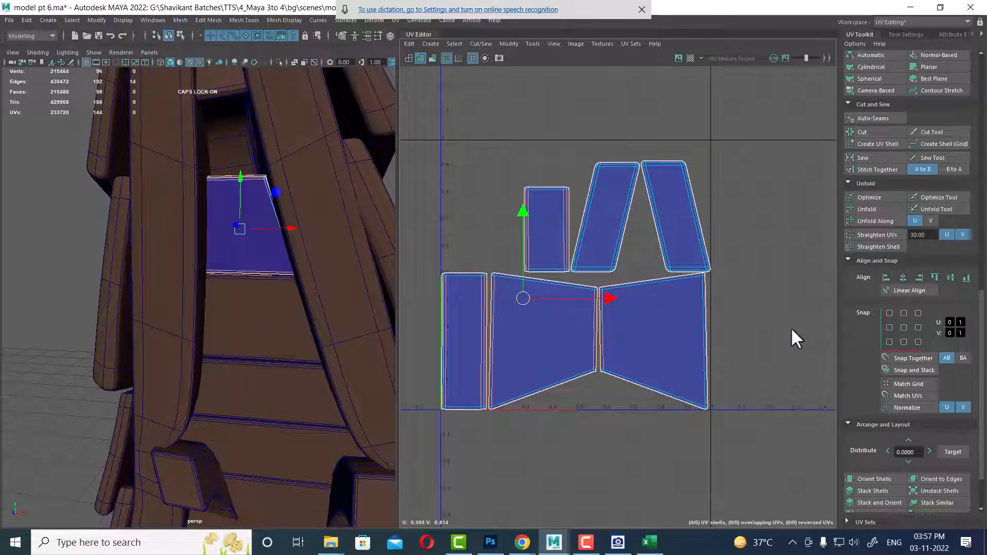
pyautogui.keyDown('shift'); pyautogui.moveTo(793, 334); pyautogui.dragTo(753, 220, button='right'); pyautogui.keyUp('shift')
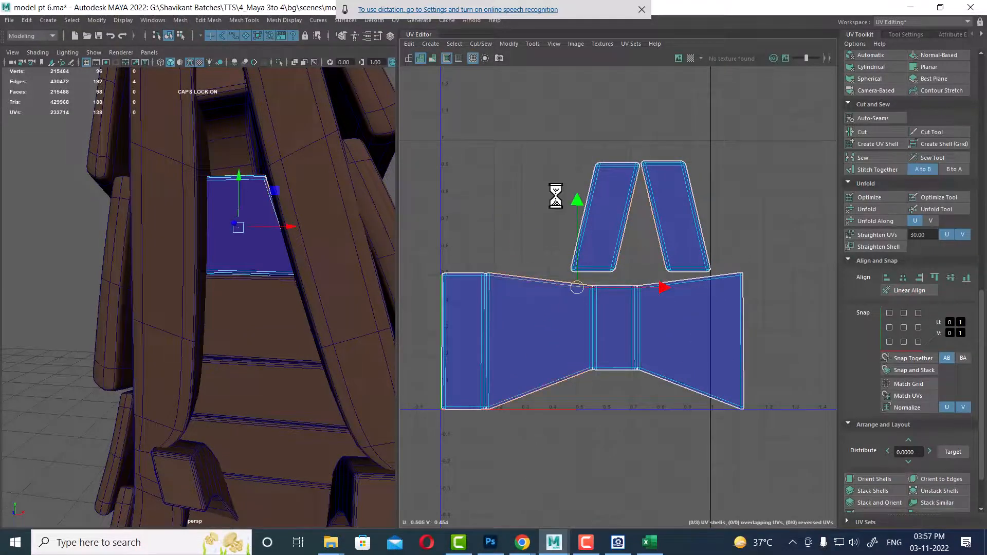
pyautogui.moveTo(251, 248); pyautogui.dragTo(437, 86, button='right')
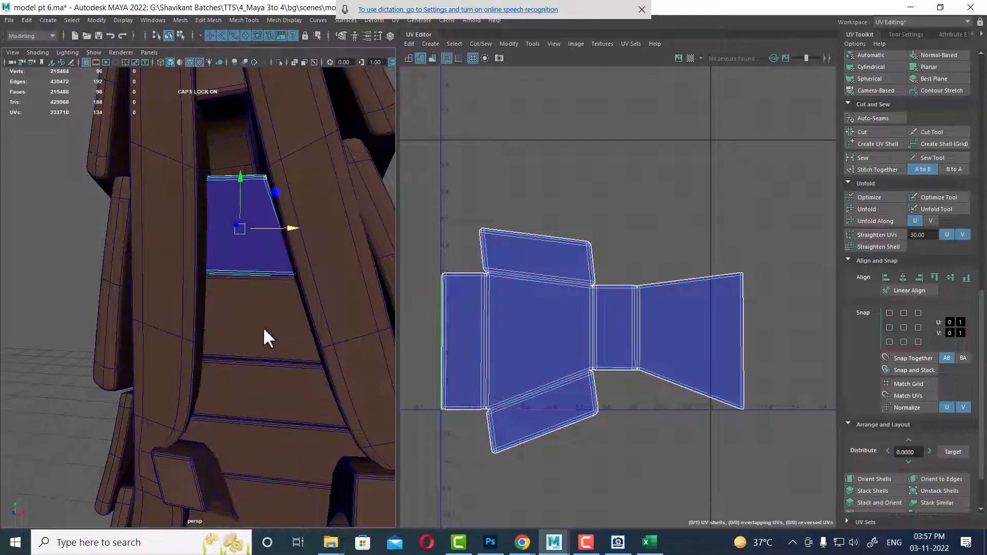
# Select the gable plank third from the roof peak and sew its side shells and end caps into a single UV shell.
pyautogui.click(263, 326)
pyautogui.scroll(-3, 672, 327)
pyautogui.scroll(-5, 273, 327)
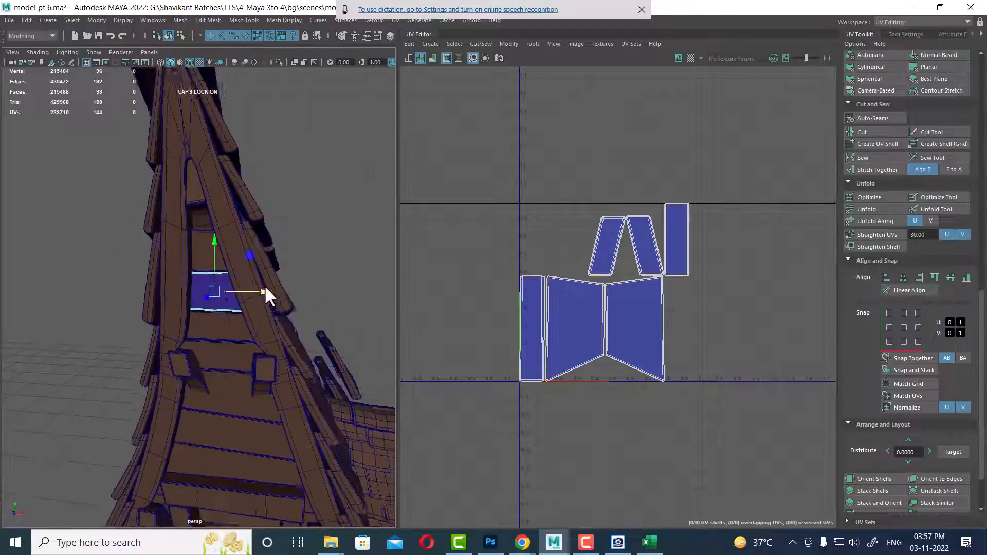
pyautogui.keyDown('alt'); pyautogui.moveTo(264, 286); pyautogui.dragTo(304, 232); pyautogui.keyUp('alt')
pyautogui.press('q')
pyautogui.moveTo(192, 361); pyautogui.dragTo(192, 361)
pyautogui.press('w')
pyautogui.scroll(2, 586, 293)
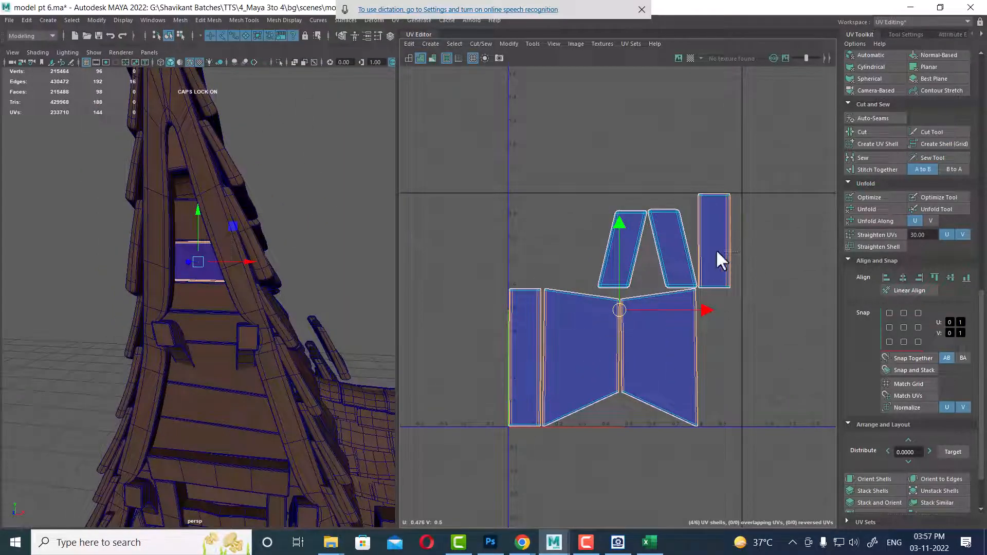
pyautogui.keyDown('shift'); pyautogui.moveTo(718, 259); pyautogui.dragTo(775, 130, button='right'); pyautogui.keyUp('shift')
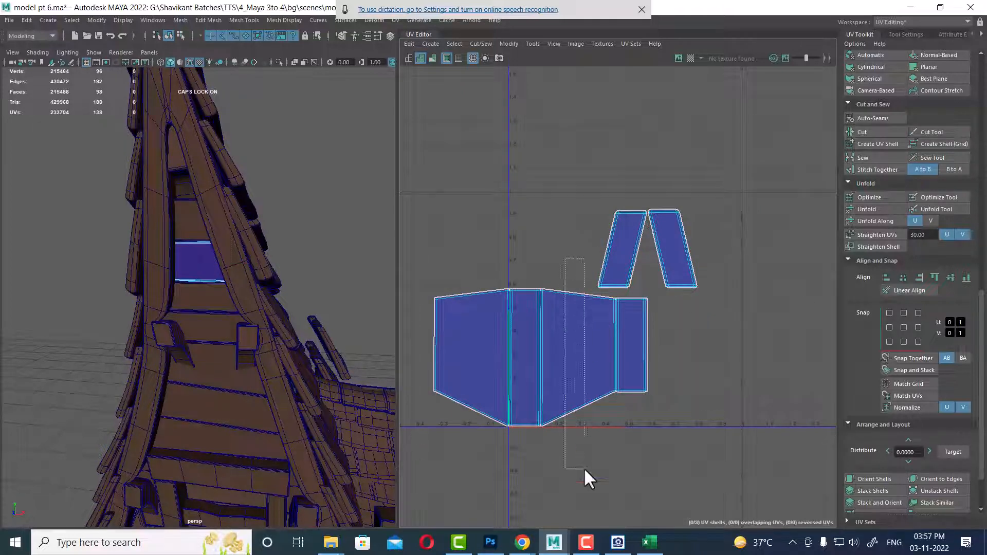
pyautogui.moveTo(584, 467); pyautogui.dragTo(584, 469)
pyautogui.keyDown('shift'); pyautogui.moveTo(663, 401); pyautogui.dragTo(622, 159, button='right'); pyautogui.keyUp('shift')
# Select the front plank directly above the two upper brackets and sew its side shells and end caps into a single UV shell.
pyautogui.keyDown('alt'); pyautogui.moveTo(199, 309); pyautogui.dragTo(194, 220, button='middle'); pyautogui.keyUp('alt')
pyautogui.scroll(3, 194, 206)
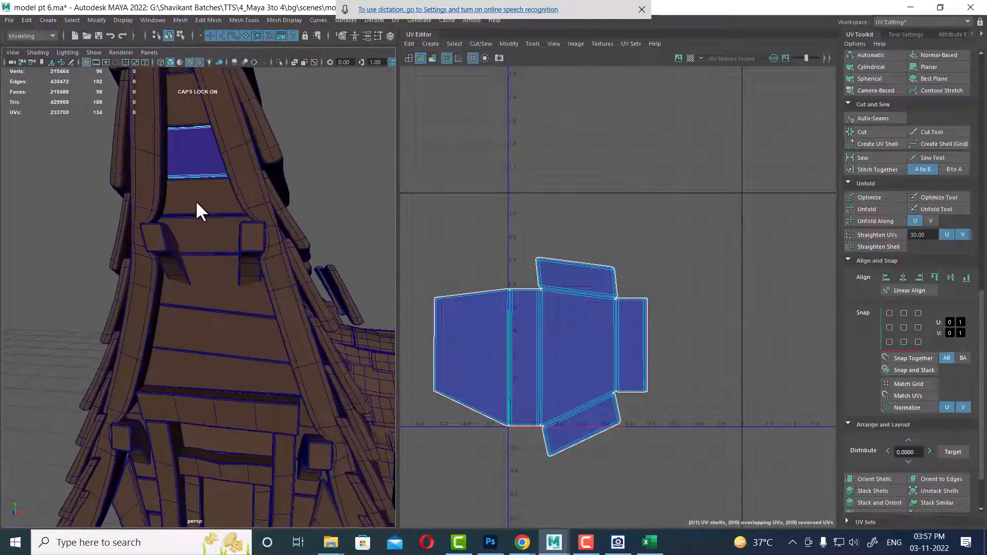
pyautogui.click(196, 202)
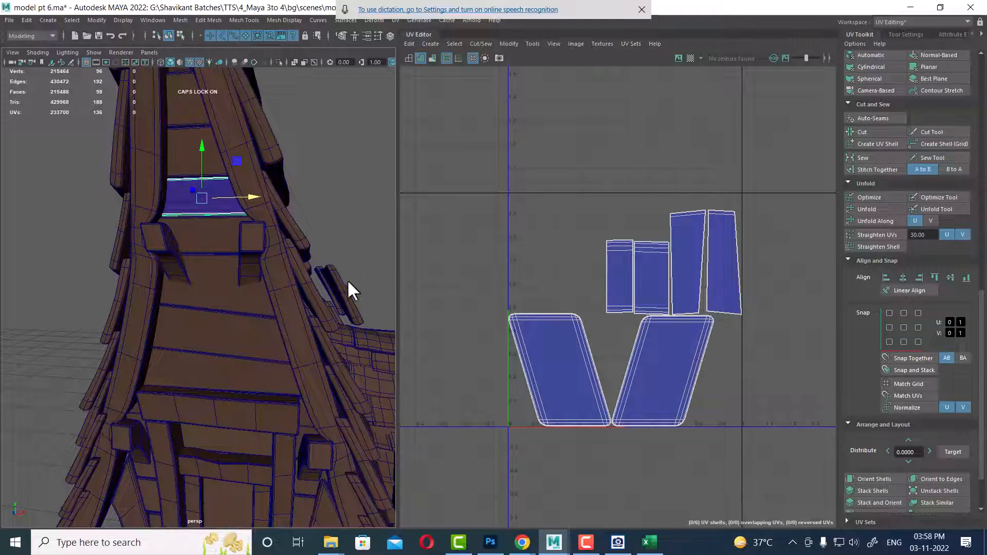
pyautogui.keyDown('shift'); pyautogui.moveTo(370, 198); pyautogui.dragTo(323, 77, button='right'); pyautogui.keyUp('shift')
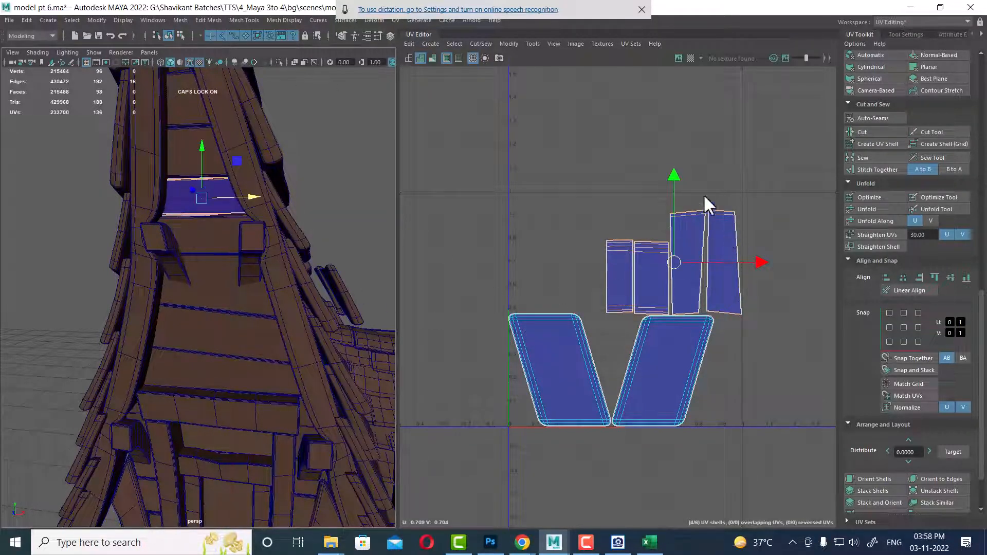
pyautogui.scroll(1, 704, 198)
pyautogui.keyDown('shift'); pyautogui.moveTo(719, 260); pyautogui.dragTo(655, 243, button='right'); pyautogui.keyUp('shift')
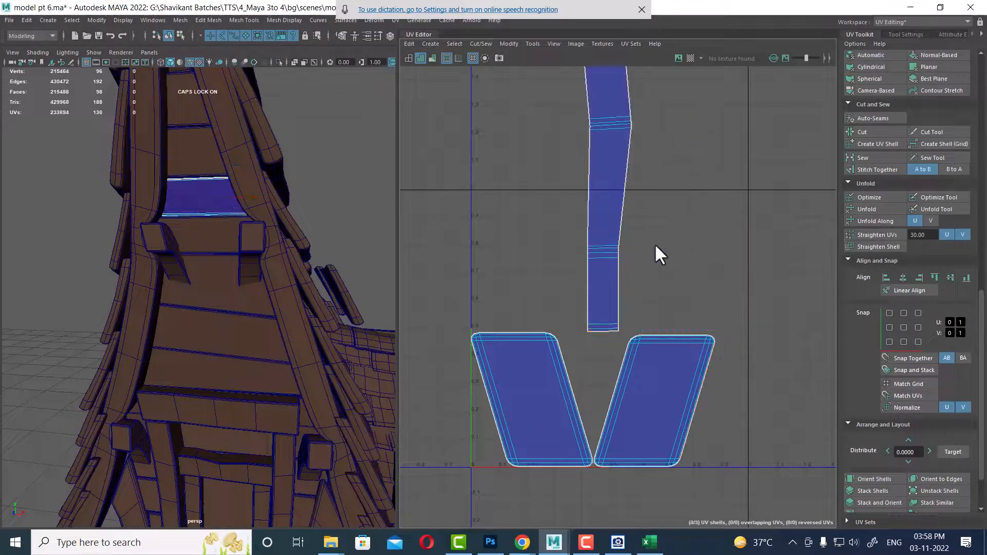
pyautogui.moveTo(662, 194); pyautogui.dragTo(550, 214)
pyautogui.keyDown('shift'); pyautogui.moveTo(625, 220); pyautogui.dragTo(615, 131, button='right'); pyautogui.keyUp('shift')
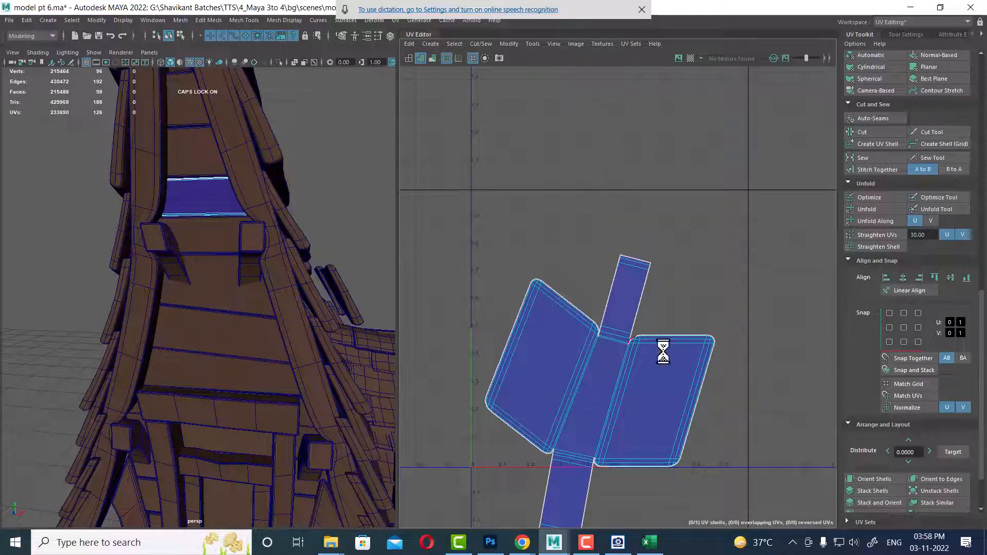
# Select the front plank between the tops of the two upper brackets and sew all its UV shells into a single shell.
pyautogui.scroll(-2, 667, 358)
pyautogui.click(203, 227)
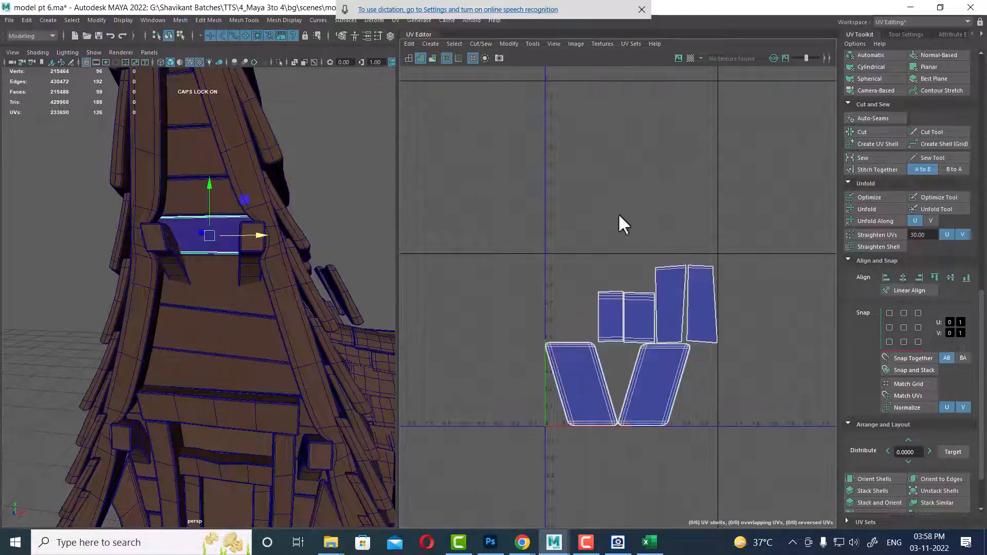
pyautogui.moveTo(618, 213); pyautogui.dragTo(616, 175, button='right')
pyautogui.keyDown('alt'); pyautogui.moveTo(714, 282); pyautogui.dragTo(653, 221, button='middle'); pyautogui.keyUp('alt')
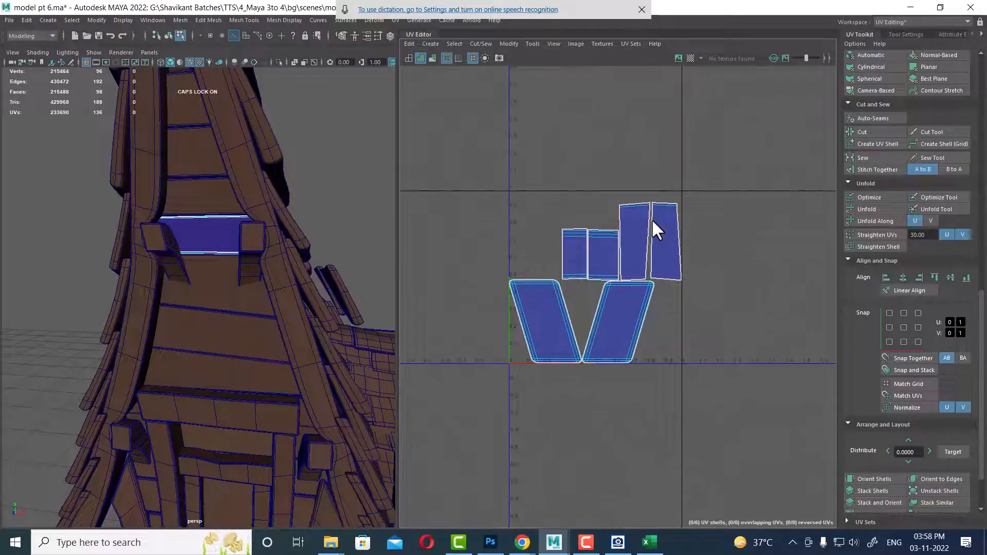
pyautogui.moveTo(234, 216); pyautogui.dragTo(222, 359)
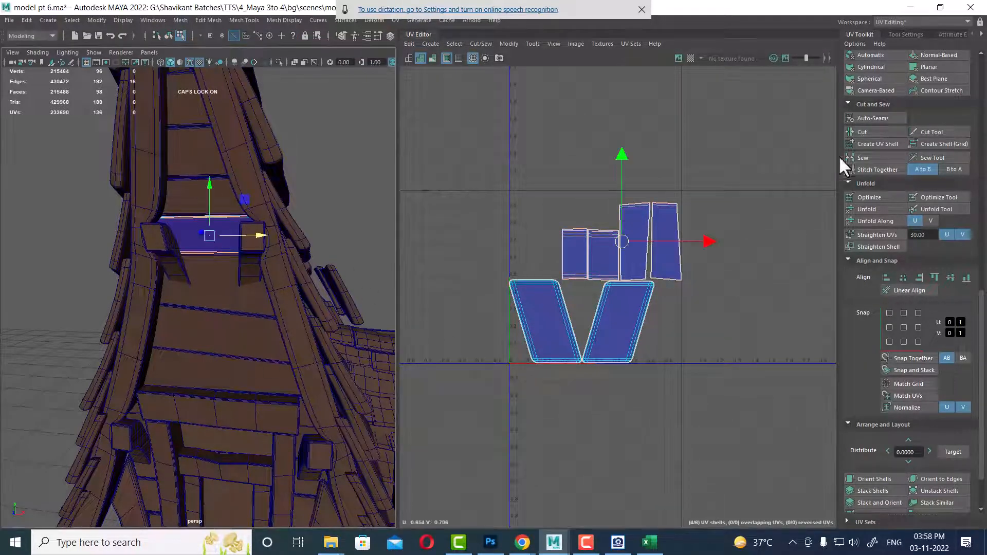
pyautogui.scroll(2, 837, 155)
pyautogui.keyDown('shift'); pyautogui.moveTo(581, 309); pyautogui.dragTo(609, 124, button='right'); pyautogui.keyUp('shift')
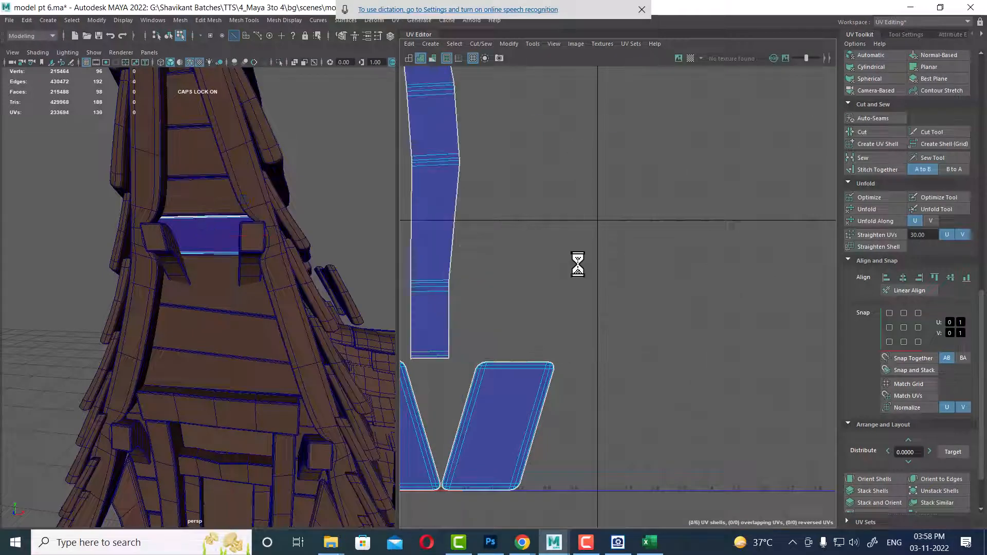
pyautogui.keyDown('alt'); pyautogui.moveTo(597, 268); pyautogui.dragTo(758, 284, button='middle'); pyautogui.keyUp('alt')
pyautogui.moveTo(692, 242); pyautogui.dragTo(409, 256)
pyautogui.keyDown('shift'); pyautogui.moveTo(657, 269); pyautogui.dragTo(615, 127, button='right'); pyautogui.keyUp('shift')
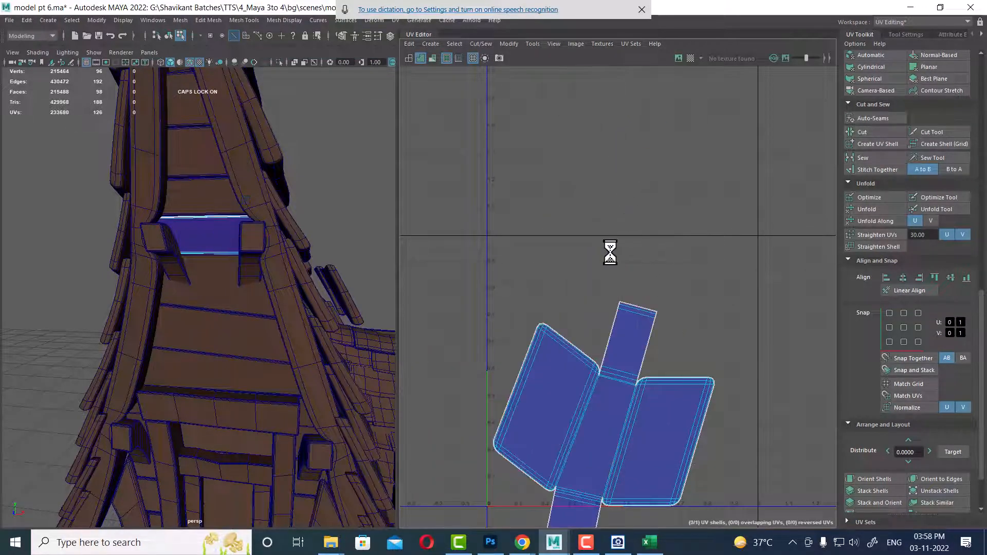
# Select only the front plank behind the lower ends of the upper brackets and sew its side shells into one strip.
pyautogui.moveTo(216, 298); pyautogui.dragTo(216, 252, button='right')
pyautogui.keyDown('alt'); pyautogui.moveTo(633, 308); pyautogui.dragTo(657, 225, button='middle'); pyautogui.keyUp('alt')
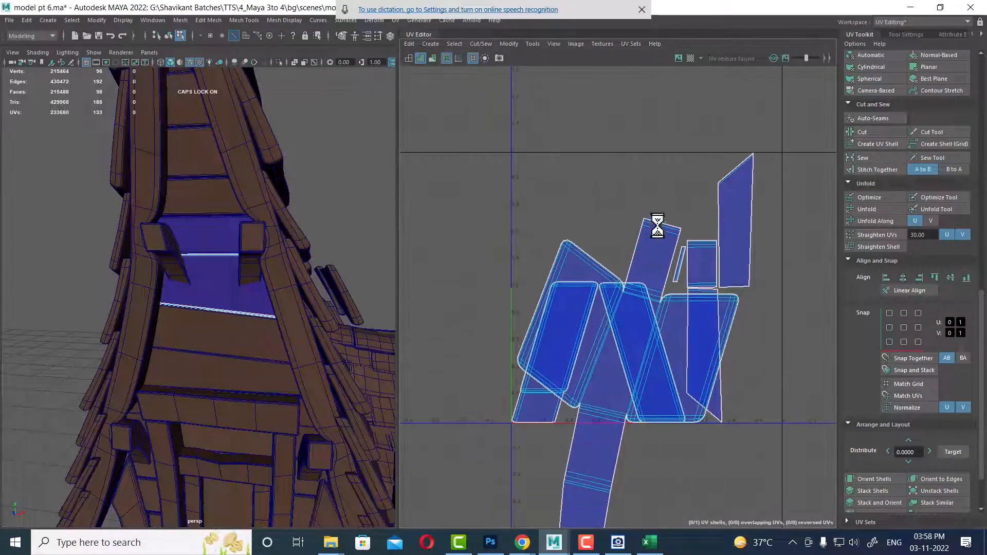
pyautogui.moveTo(239, 285); pyautogui.dragTo(375, 150, button='right')
pyautogui.click(375, 150)
pyautogui.click(207, 285)
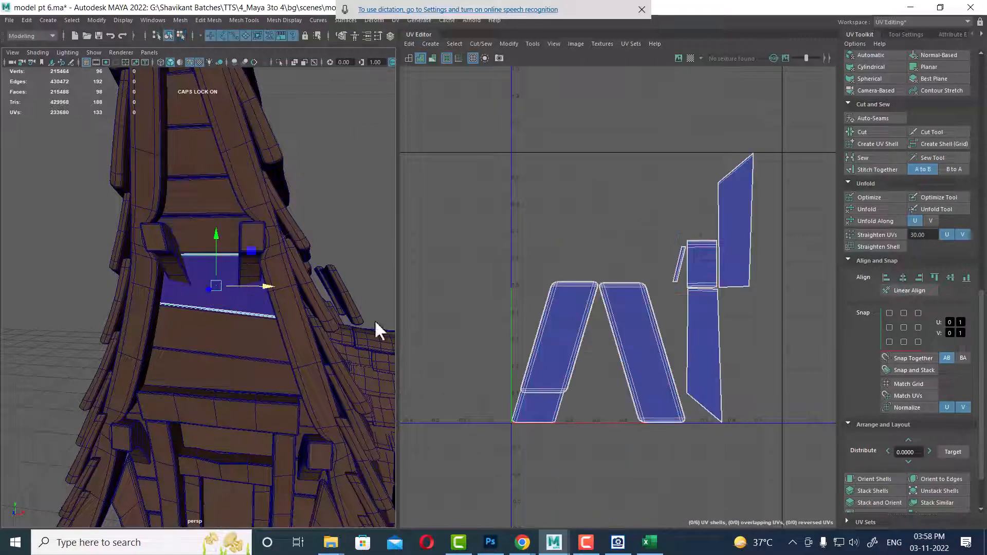
pyautogui.keyDown('alt'); pyautogui.moveTo(222, 294); pyautogui.dragTo(220, 294); pyautogui.keyUp('alt')
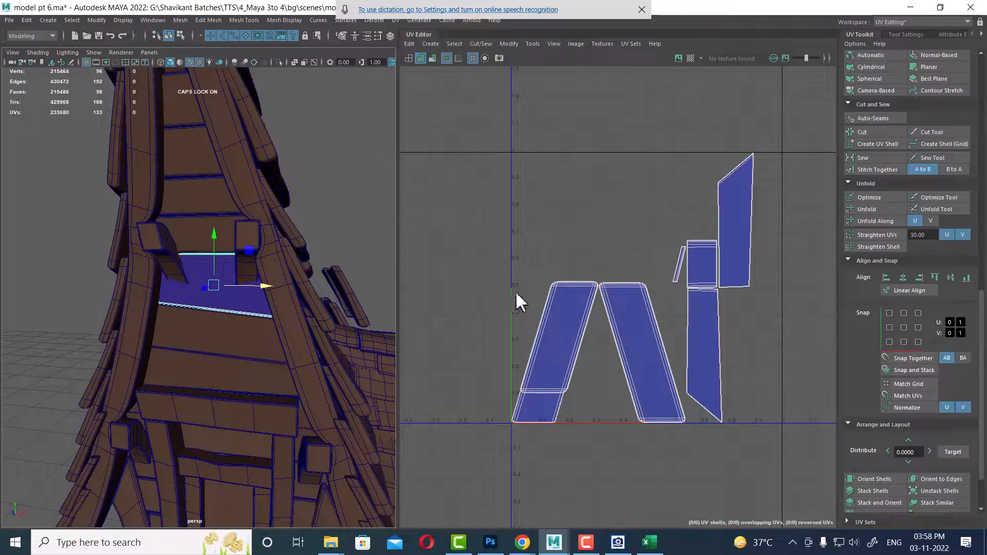
pyautogui.moveTo(549, 180); pyautogui.dragTo(537, 107, button='right')
pyautogui.moveTo(218, 224); pyautogui.dragTo(231, 393)
pyautogui.scroll(1, 698, 288)
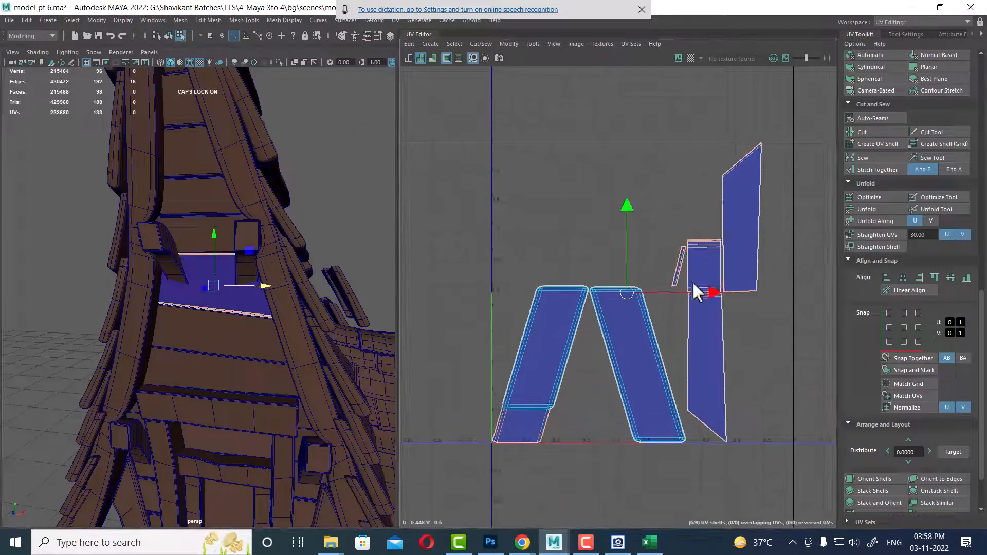
pyautogui.keyDown('shift'); pyautogui.moveTo(741, 225); pyautogui.dragTo(726, 170, button='right'); pyautogui.keyUp('shift')
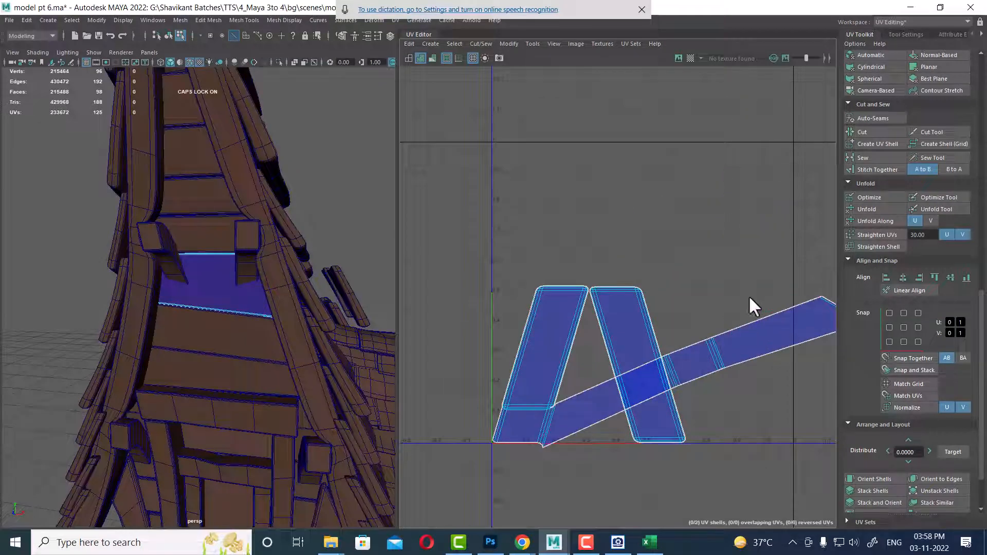
pyautogui.click(778, 351)
pyautogui.keyDown('shift'); pyautogui.moveTo(788, 394); pyautogui.dragTo(696, 204, button='right'); pyautogui.keyUp('shift')
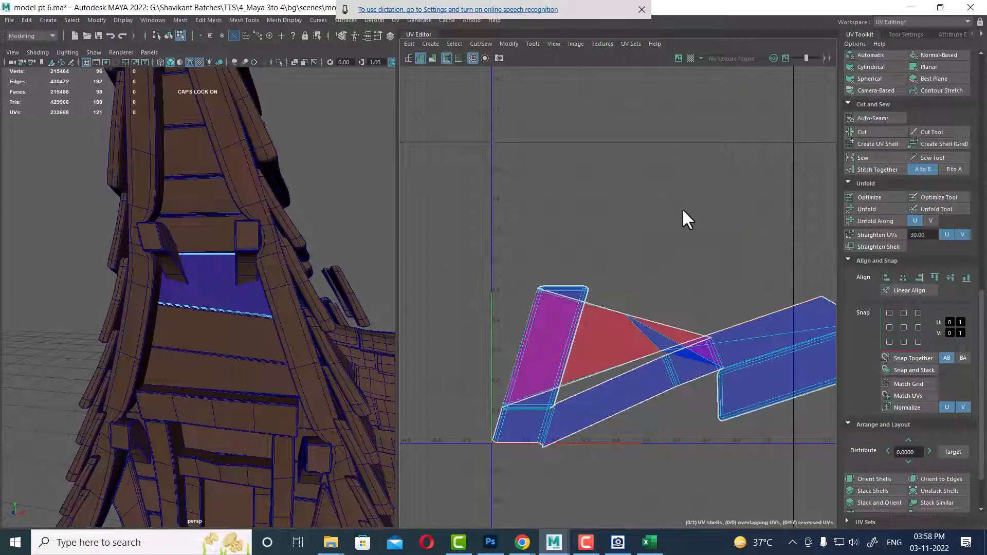
pyautogui.hotkey('ctrl', 'z')
# Sew the remaining end-cap shell onto the plank's strip along one long edge of the cap.
pyautogui.click(761, 315)
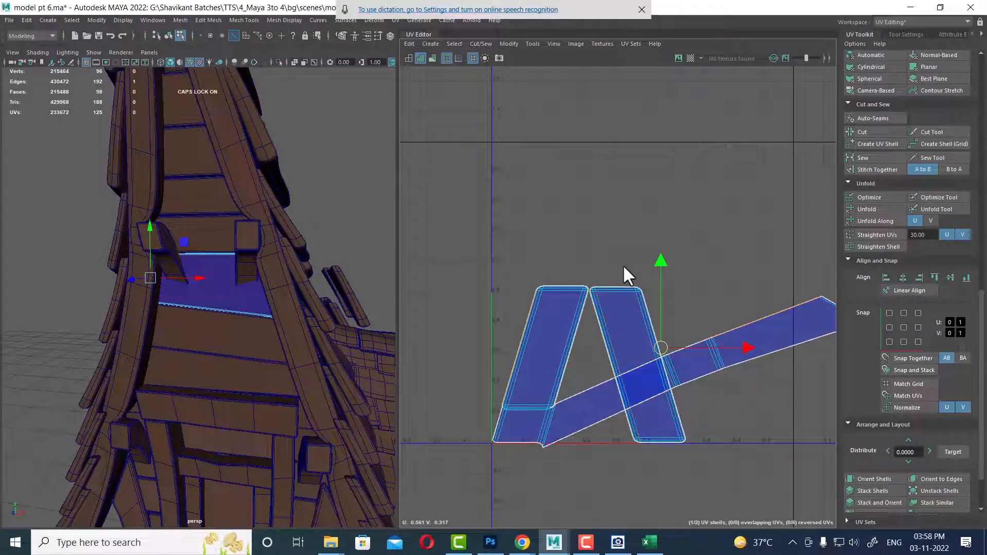
pyautogui.moveTo(597, 347); pyautogui.dragTo(613, 346)
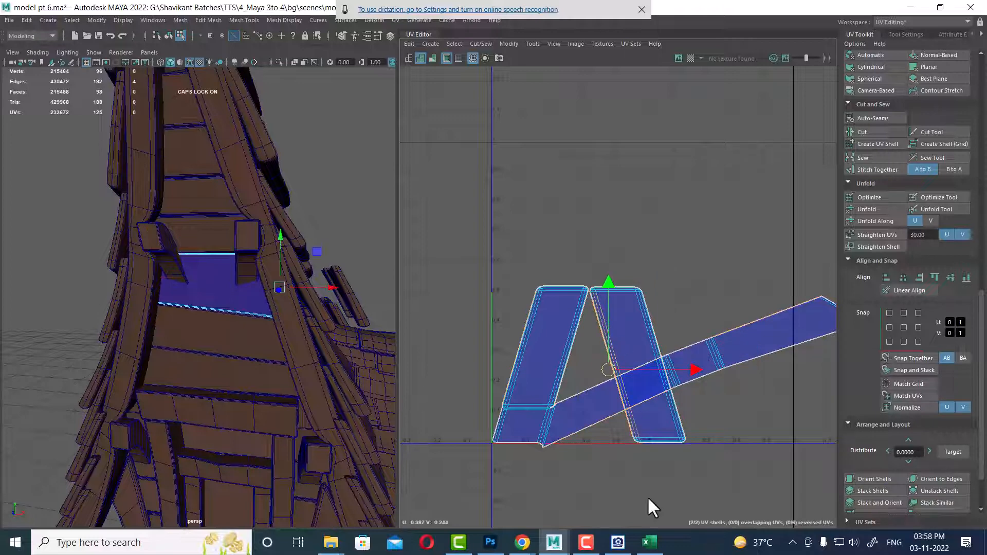
pyautogui.keyDown('shift'); pyautogui.moveTo(606, 478); pyautogui.dragTo(600, 209, button='right'); pyautogui.keyUp('shift')
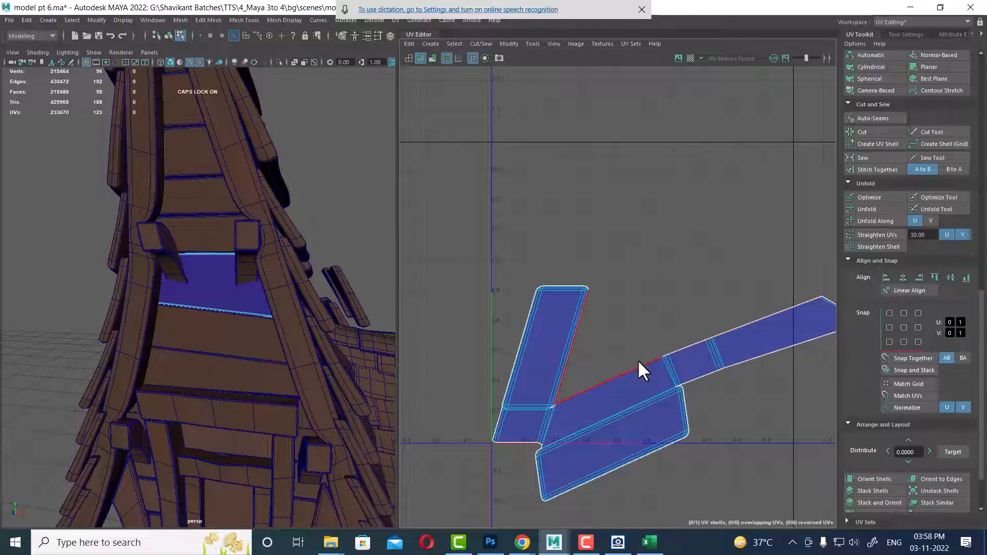
# Select the second front plank below the upper brackets and sew its side shells and end caps into a single UV shell.
pyautogui.moveTo(209, 249); pyautogui.dragTo(337, 138, button='right')
pyautogui.click(226, 345)
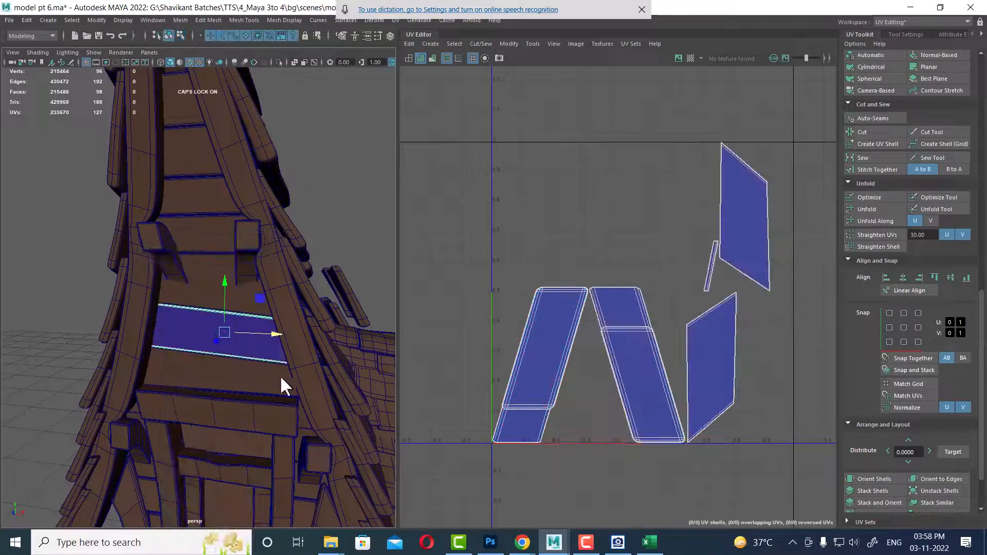
pyautogui.scroll(-2, 650, 249)
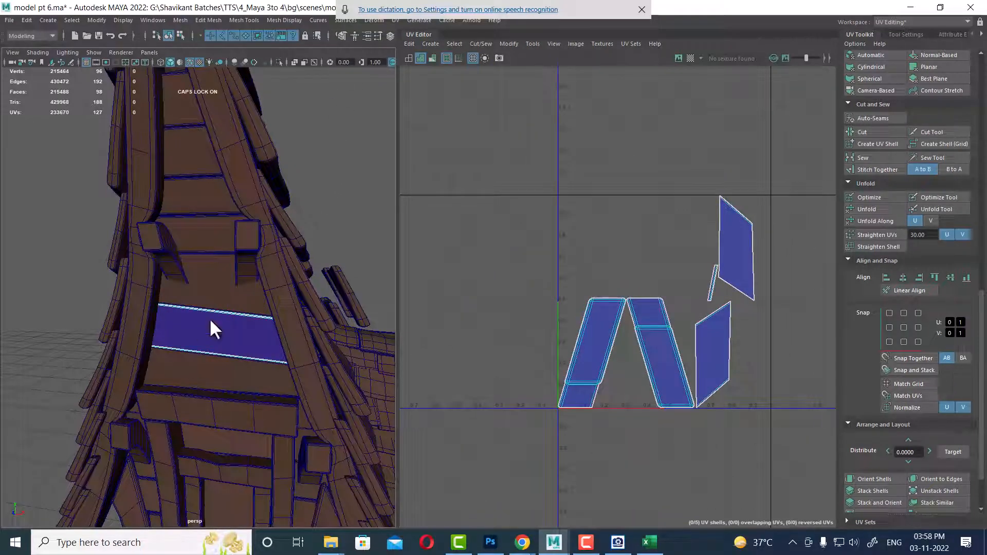
pyautogui.moveTo(210, 293); pyautogui.dragTo(226, 377)
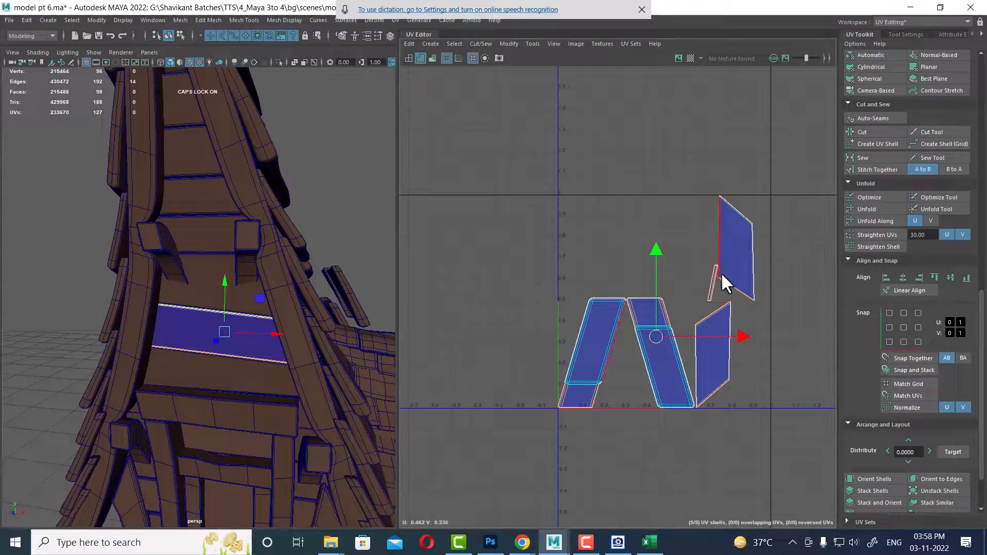
pyautogui.keyDown('shift'); pyautogui.moveTo(723, 269); pyautogui.dragTo(715, 129, button='right'); pyautogui.keyUp('shift')
pyautogui.keyDown('alt'); pyautogui.moveTo(747, 327); pyautogui.dragTo(591, 288, button='middle'); pyautogui.keyUp('alt')
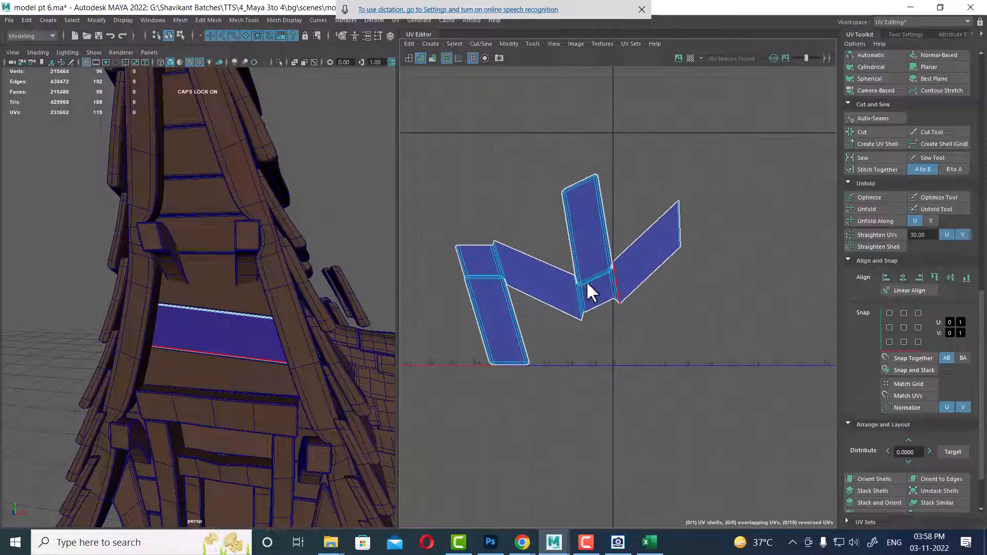
# Select the front plank directly above the window's top beam, hide all unselected objects and bring the plank into close view.
pyautogui.keyDown('alt'); pyautogui.moveTo(216, 349); pyautogui.dragTo(215, 223); pyautogui.keyUp('alt')
pyautogui.click(213, 205)
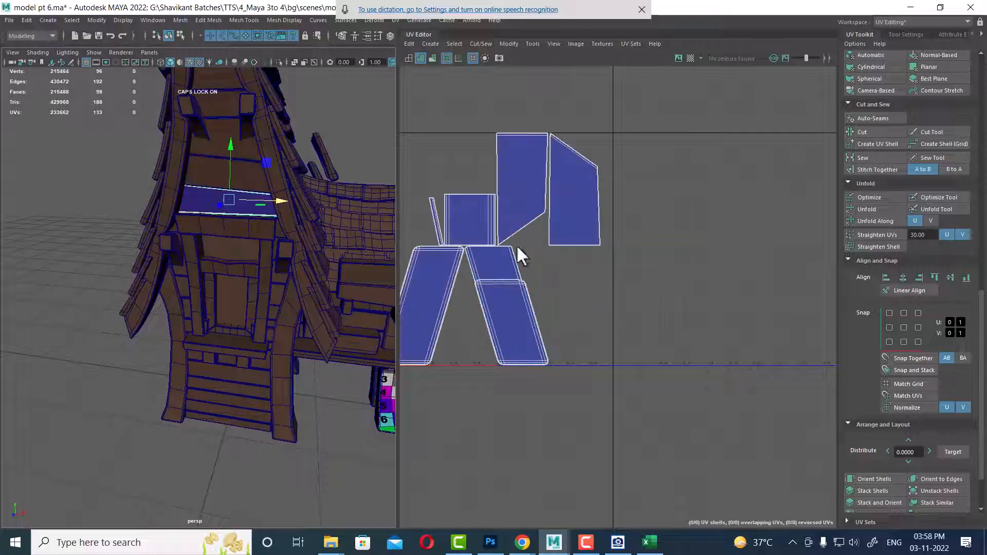
pyautogui.scroll(-3, 282, 242)
pyautogui.hotkey('ctrl', '1')
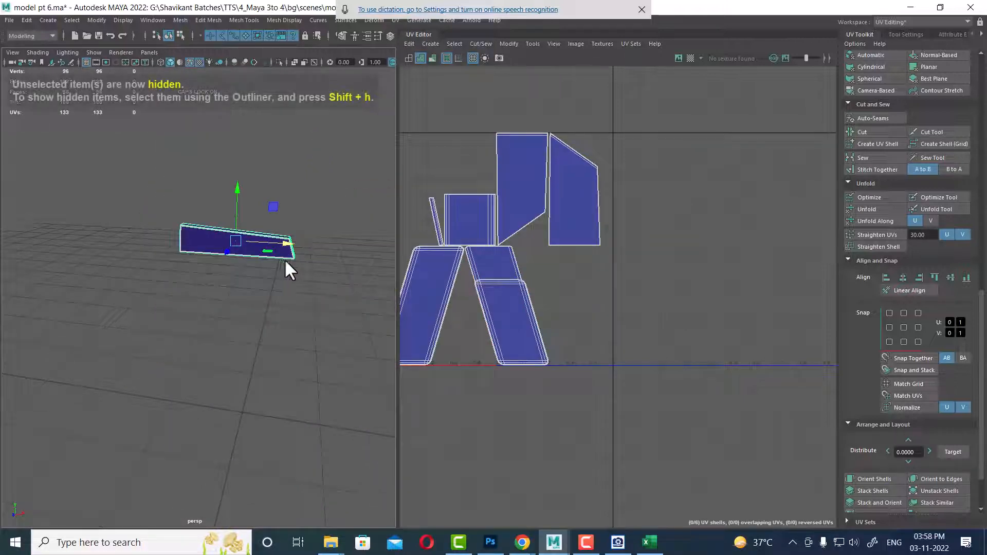
pyautogui.keyDown('alt'); pyautogui.moveTo(285, 269); pyautogui.dragTo(311, 302); pyautogui.keyUp('alt')
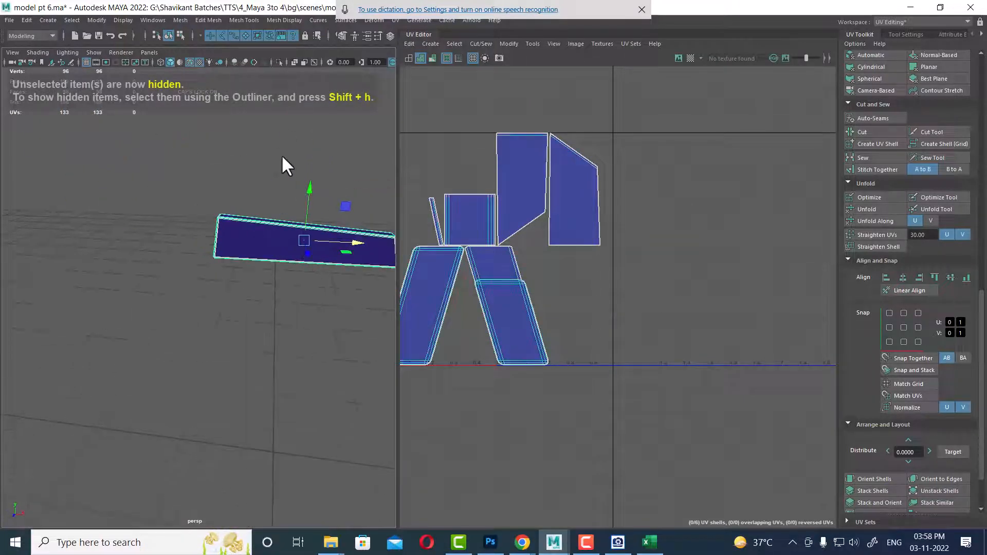
# Sew the isolated plank's side shells together along its long edges, leaving one long edge as the open seam.
pyautogui.press('F10')
pyautogui.moveTo(281, 154); pyautogui.dragTo(400, 311)
pyautogui.scroll(4, 261, 159)
pyautogui.keyDown('alt'); pyautogui.moveTo(260, 160); pyautogui.dragTo(174, 226, button='middle'); pyautogui.keyUp('alt')
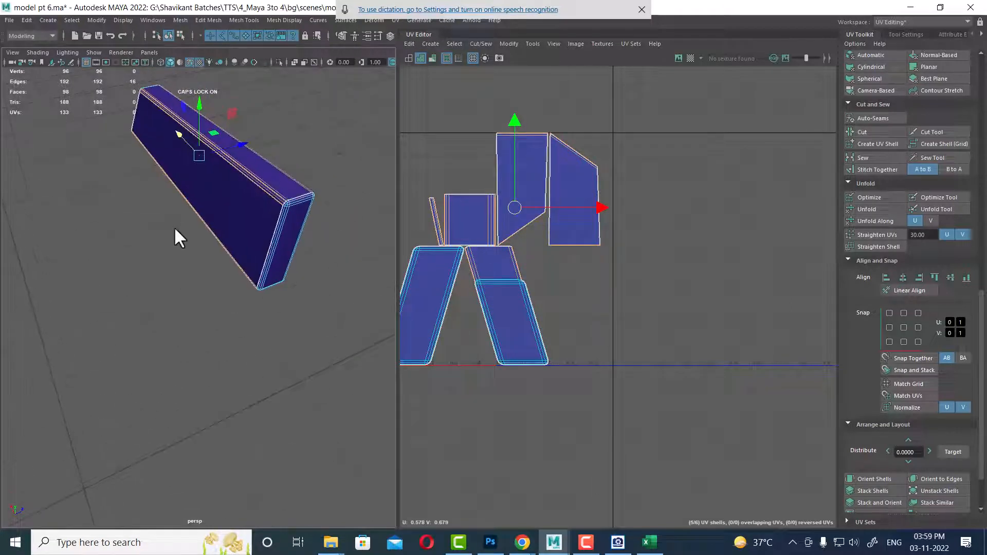
pyautogui.keyDown('alt'); pyautogui.moveTo(175, 230); pyautogui.dragTo(210, 206); pyautogui.keyUp('alt')
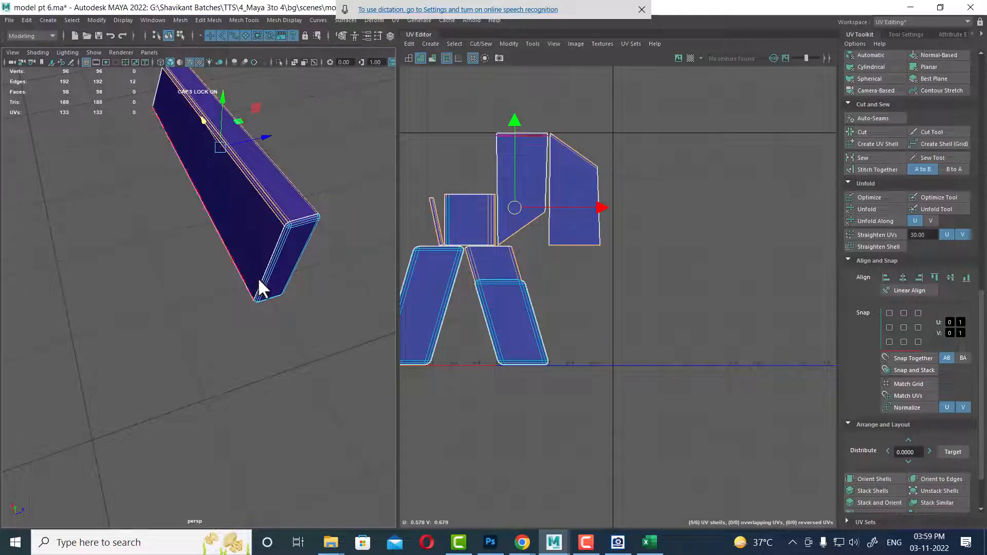
pyautogui.keyDown('shift'); pyautogui.moveTo(677, 289); pyautogui.dragTo(636, 121, button='right'); pyautogui.keyUp('shift')
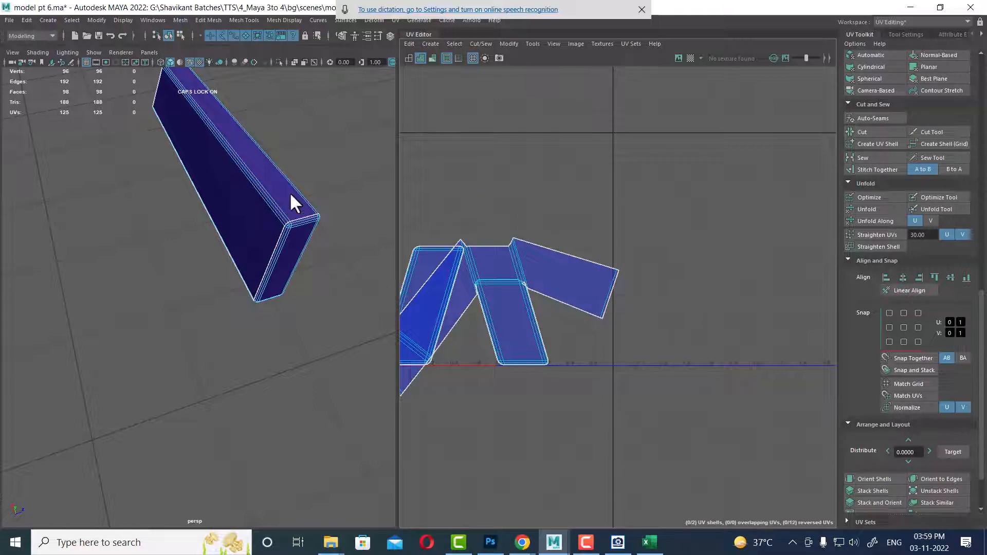
# Try to sew the plank's remaining separate shell to the main shell, undoing the distorted first sew and using a different end edge.
pyautogui.keyDown('alt'); pyautogui.moveTo(293, 202); pyautogui.dragTo(196, 115); pyautogui.keyUp('alt')
pyautogui.keyDown('alt'); pyautogui.moveTo(196, 115); pyautogui.dragTo(315, 198, button='right'); pyautogui.keyUp('alt')
pyautogui.keyDown('alt'); pyautogui.moveTo(518, 294); pyautogui.dragTo(650, 253, button='middle'); pyautogui.keyUp('alt')
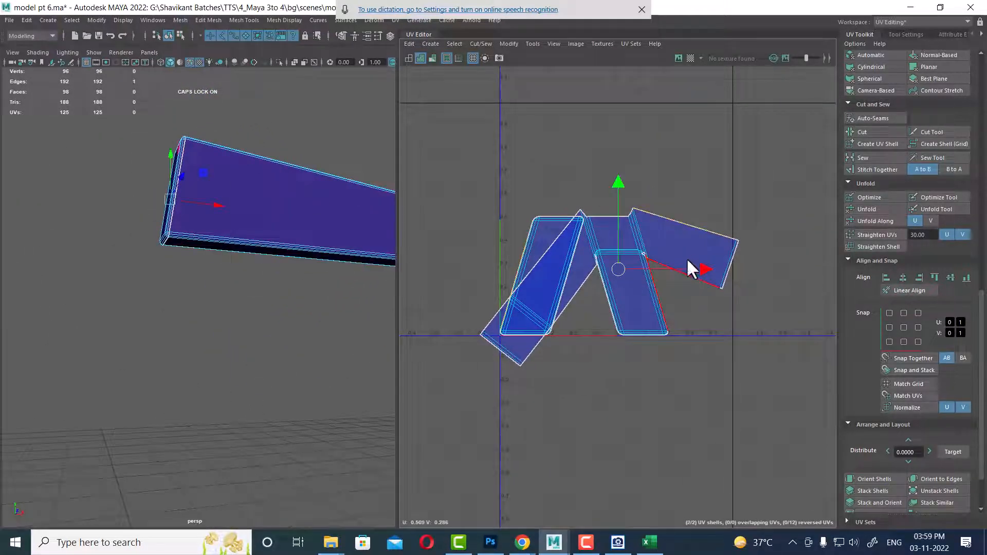
pyautogui.keyDown('shift'); pyautogui.moveTo(599, 348); pyautogui.dragTo(609, 184, button='right'); pyautogui.keyUp('shift')
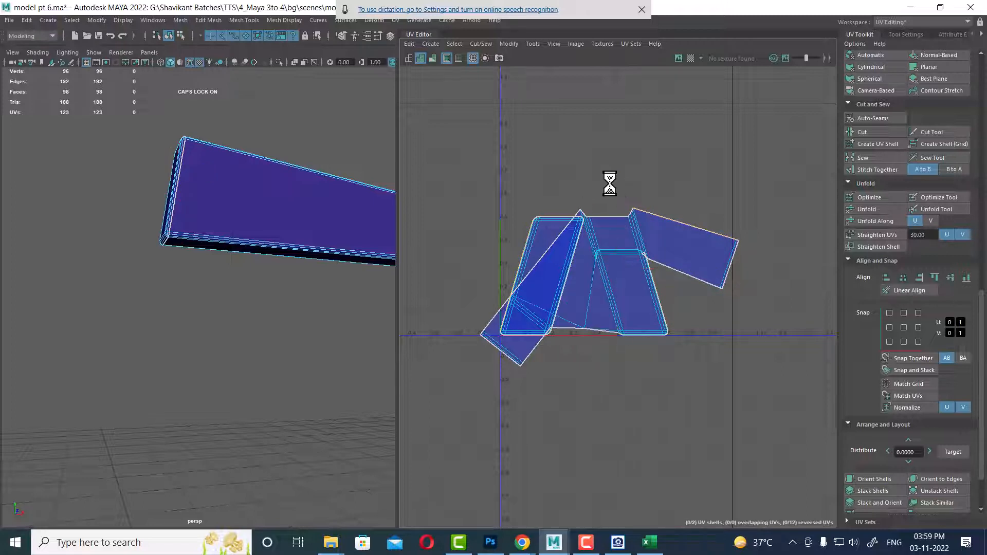
pyautogui.hotkey('ctrl', 'z')
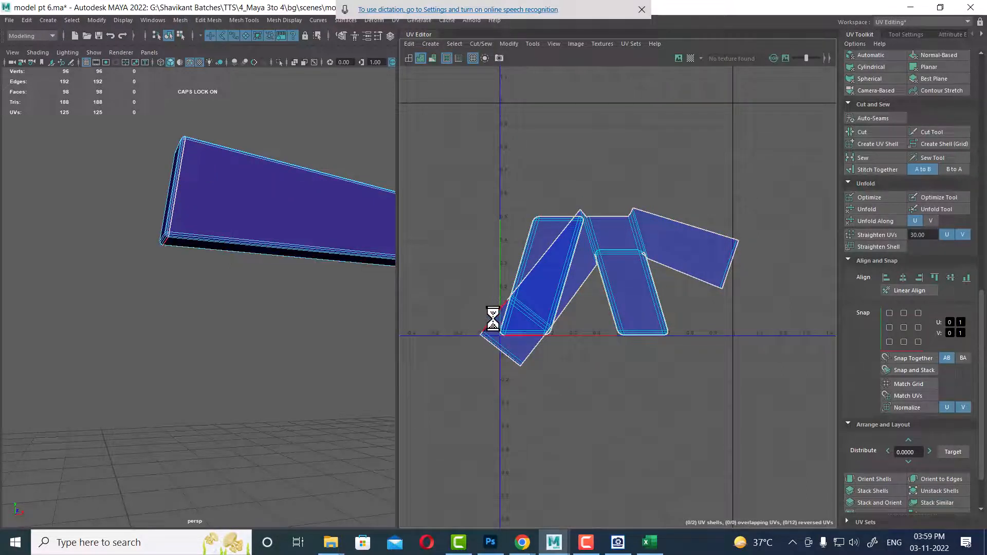
pyautogui.keyDown('shift'); pyautogui.moveTo(588, 381); pyautogui.dragTo(555, 162, button='right'); pyautogui.keyUp('shift')
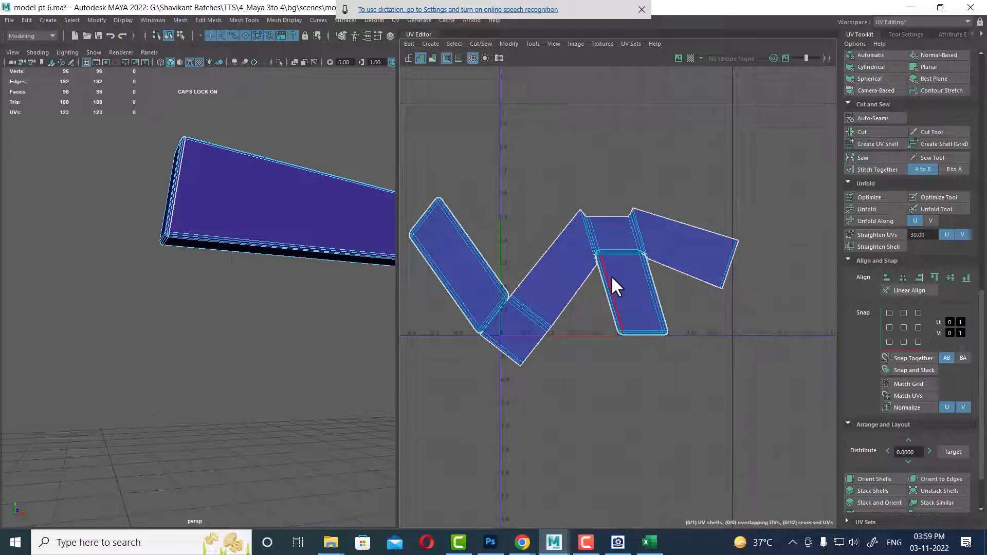
# Select the entire isolated plank and apply Automatic UV mapping again to restart its shells.
pyautogui.keyDown('alt'); pyautogui.moveTo(360, 268); pyautogui.dragTo(218, 273); pyautogui.keyUp('alt')
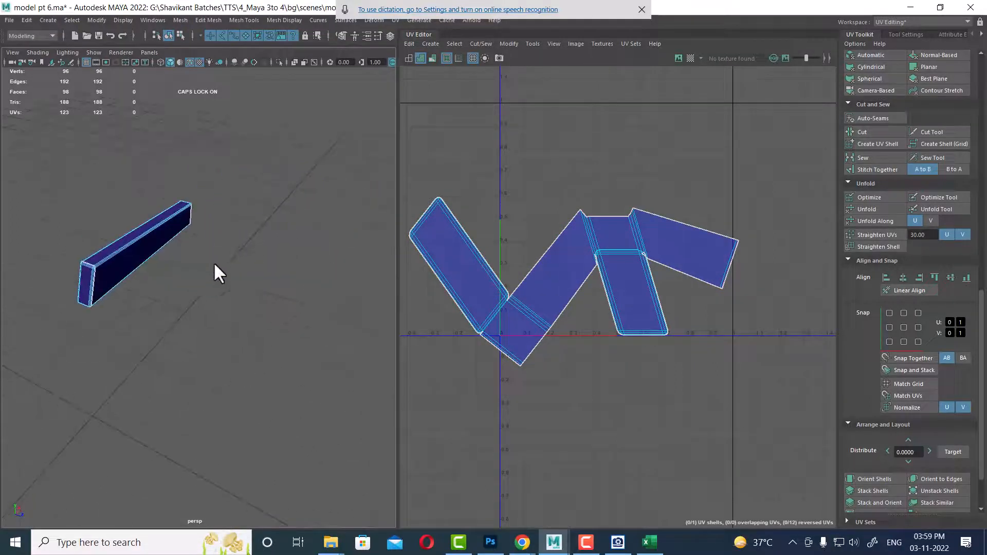
pyautogui.moveTo(137, 241); pyautogui.dragTo(227, 176, button='right')
pyautogui.click(88, 196)
pyautogui.moveTo(76, 227); pyautogui.dragTo(139, 324)
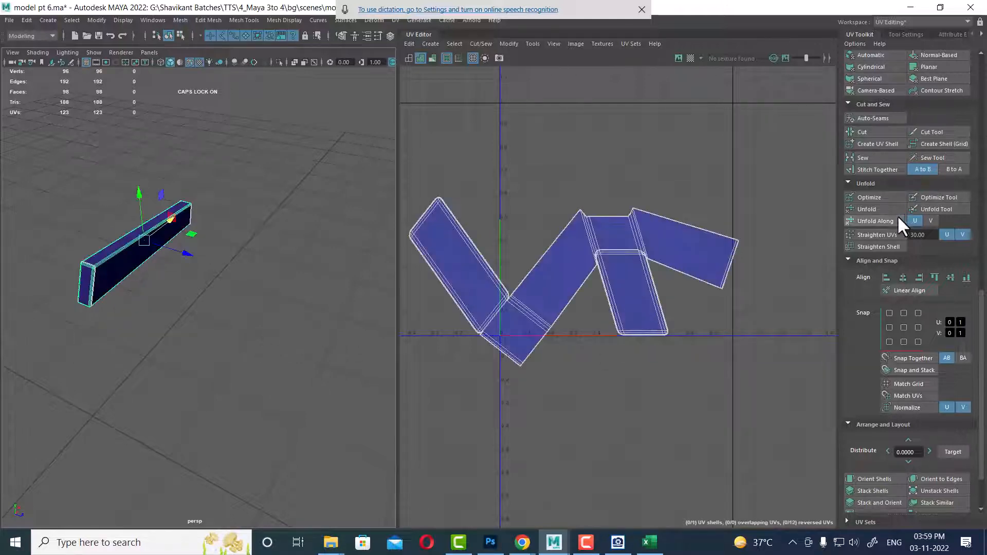
pyautogui.click(870, 55)
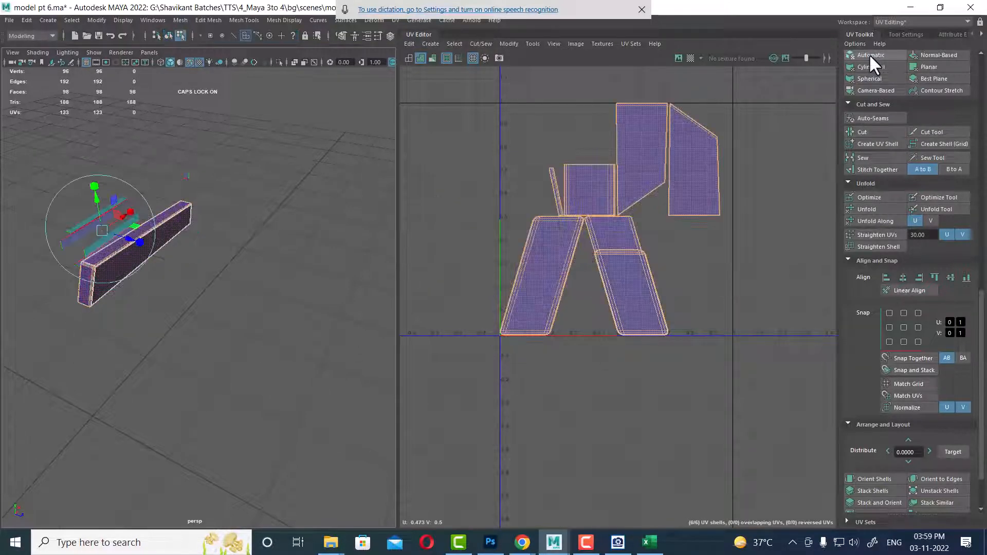
# Sew the first wide side shell to the plank's narrow upper side along their shared long edge.
pyautogui.keyDown('alt'); pyautogui.moveTo(244, 232); pyautogui.dragTo(166, 239); pyautogui.keyUp('alt')
pyautogui.keyDown('alt'); pyautogui.moveTo(165, 236); pyautogui.dragTo(254, 290, button='right'); pyautogui.keyUp('alt')
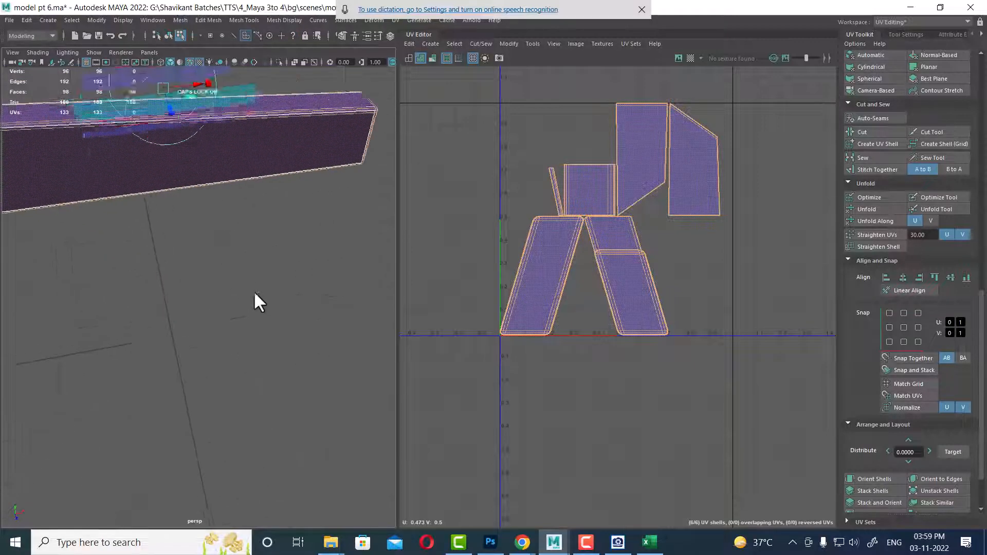
pyautogui.keyDown('alt'); pyautogui.moveTo(254, 291); pyautogui.dragTo(292, 369, button='middle'); pyautogui.keyUp('alt')
pyautogui.click(258, 377)
pyautogui.moveTo(258, 378); pyautogui.dragTo(195, 69)
pyautogui.keyDown('alt'); pyautogui.moveTo(198, 180); pyautogui.dragTo(227, 192); pyautogui.keyUp('alt')
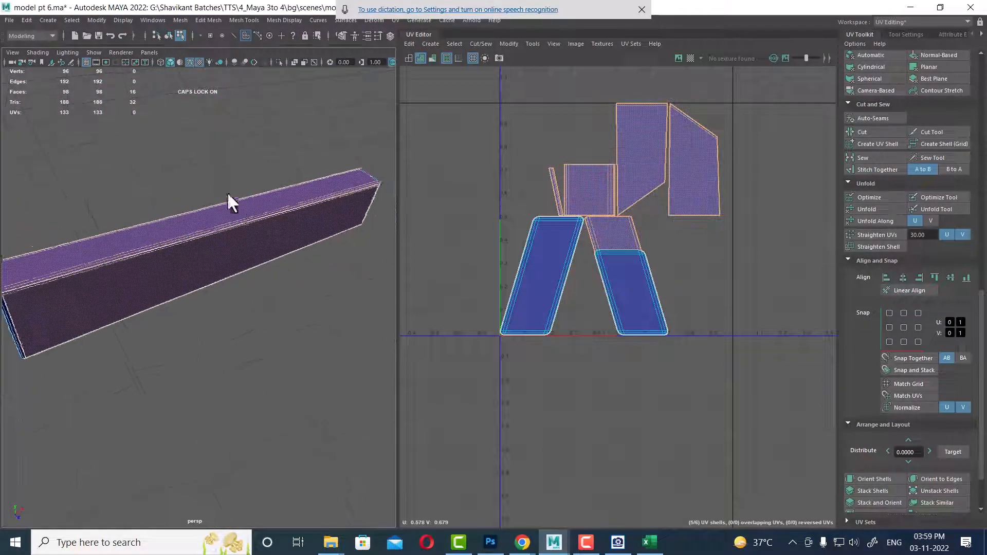
pyautogui.scroll(3, 235, 199)
pyautogui.moveTo(221, 199); pyautogui.dragTo(200, 144, button='right')
pyautogui.keyDown('alt'); pyautogui.moveTo(580, 203); pyautogui.dragTo(655, 188, button='right'); pyautogui.keyUp('alt')
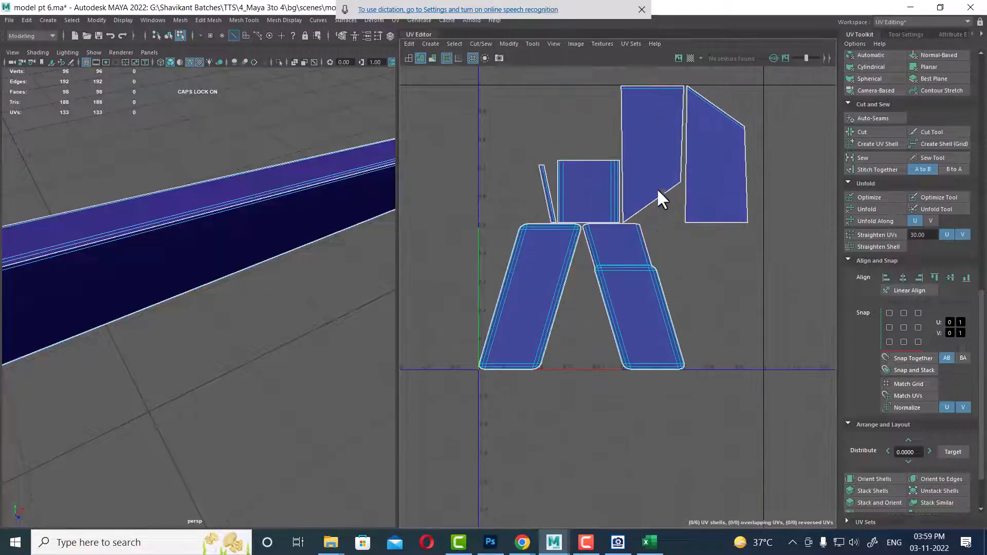
pyautogui.keyDown('alt'); pyautogui.moveTo(667, 183); pyautogui.dragTo(668, 257, button='middle'); pyautogui.keyUp('alt')
pyautogui.click(205, 211)
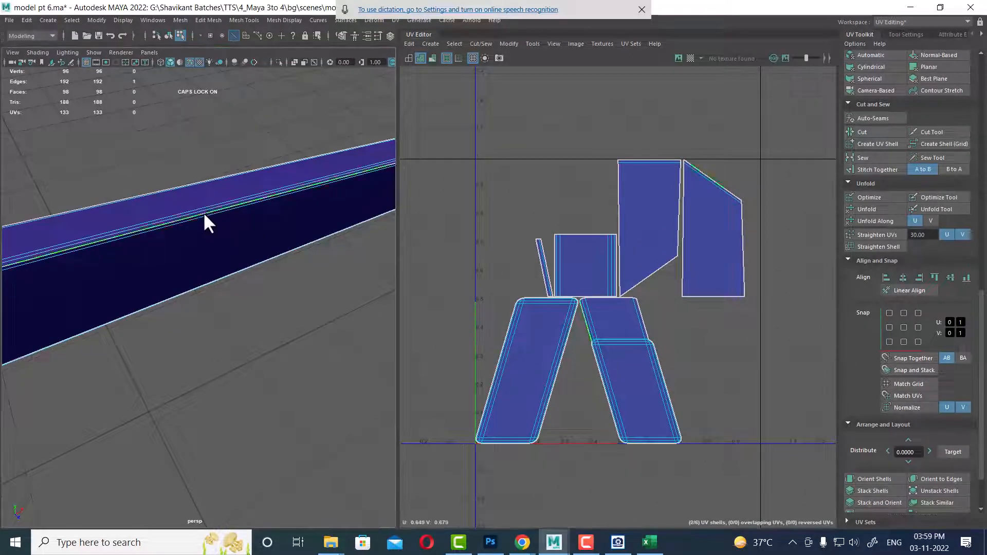
pyautogui.keyDown('shift'); pyautogui.moveTo(609, 341); pyautogui.dragTo(627, 48, button='right'); pyautogui.keyUp('shift')
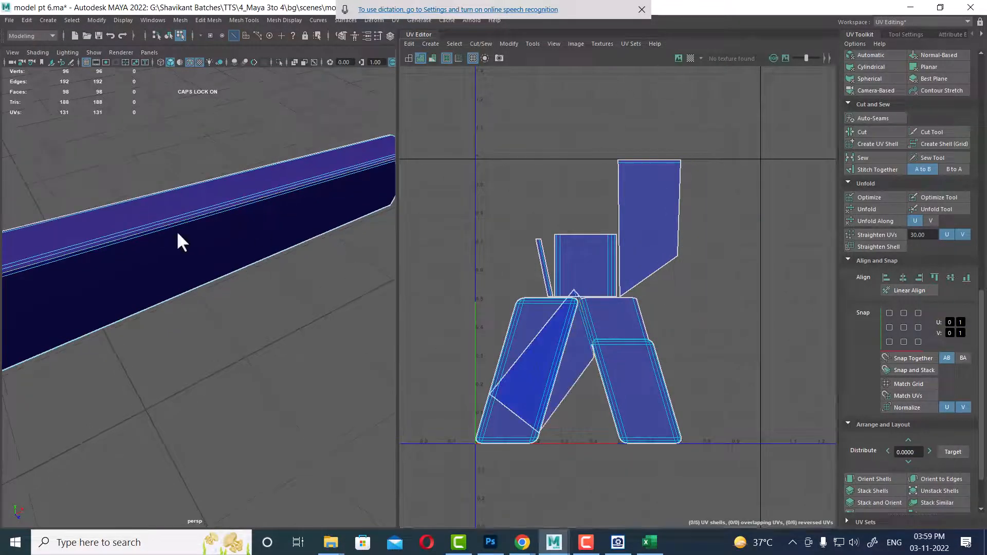
# Sew the thin bevel strip and the second wide side shell onto the upper side's opposite long edge.
pyautogui.keyDown('alt'); pyautogui.moveTo(176, 238); pyautogui.dragTo(260, 271); pyautogui.keyUp('alt')
pyautogui.click(240, 274)
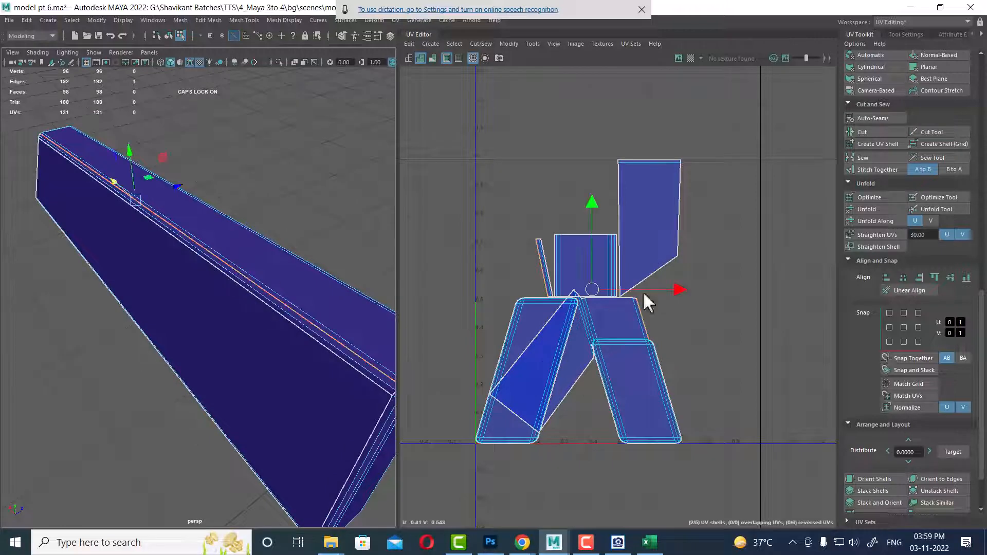
pyautogui.keyDown('shift'); pyautogui.moveTo(645, 293); pyautogui.dragTo(538, 162, button='right'); pyautogui.keyUp('shift')
pyautogui.click(264, 300)
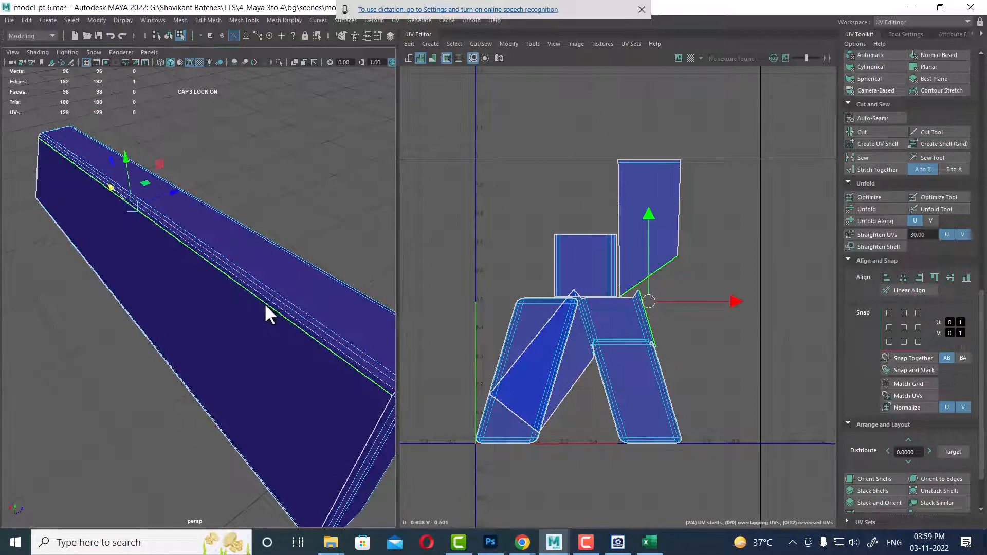
pyautogui.keyDown('shift'); pyautogui.moveTo(694, 283); pyautogui.dragTo(434, 269, button='right'); pyautogui.keyUp('shift')
# Sew the plank's narrow underside shell to the first wide side along their shared long edge.
pyautogui.keyDown('alt'); pyautogui.moveTo(187, 379); pyautogui.dragTo(241, 283); pyautogui.keyUp('alt')
pyautogui.click(144, 300)
pyautogui.moveTo(238, 244); pyautogui.dragTo(267, 291)
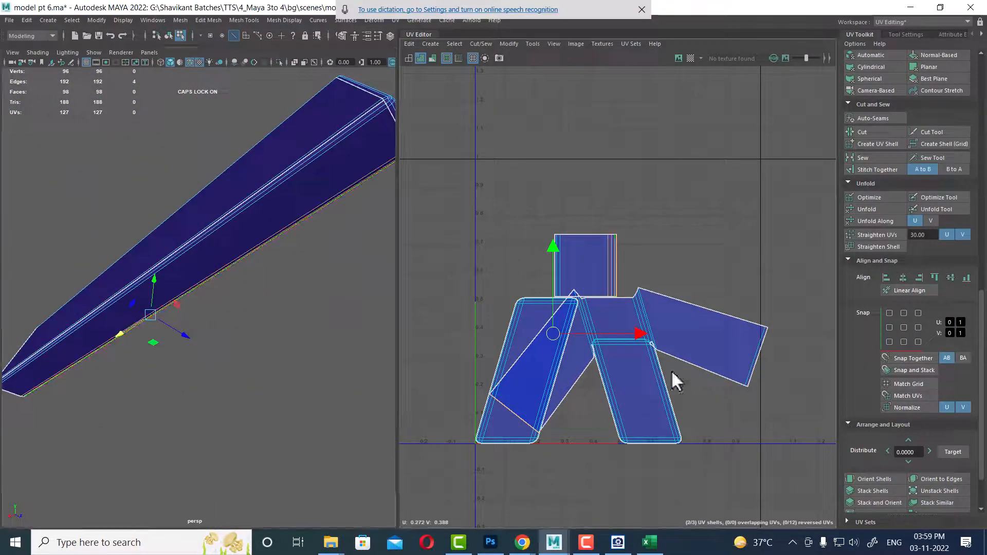
pyautogui.keyDown('shift'); pyautogui.moveTo(671, 369); pyautogui.dragTo(664, 313, button='right'); pyautogui.keyUp('shift')
pyautogui.click(630, 131)
# Sew the remaining end-cap shell to the wide side along the plank's short end edge.
pyautogui.keyDown('alt'); pyautogui.moveTo(177, 280); pyautogui.dragTo(337, 313); pyautogui.keyUp('alt')
pyautogui.scroll(-3, 276, 288)
pyautogui.keyDown('alt'); pyautogui.moveTo(96, 295); pyautogui.dragTo(16, 268); pyautogui.keyUp('alt')
pyautogui.click(117, 250)
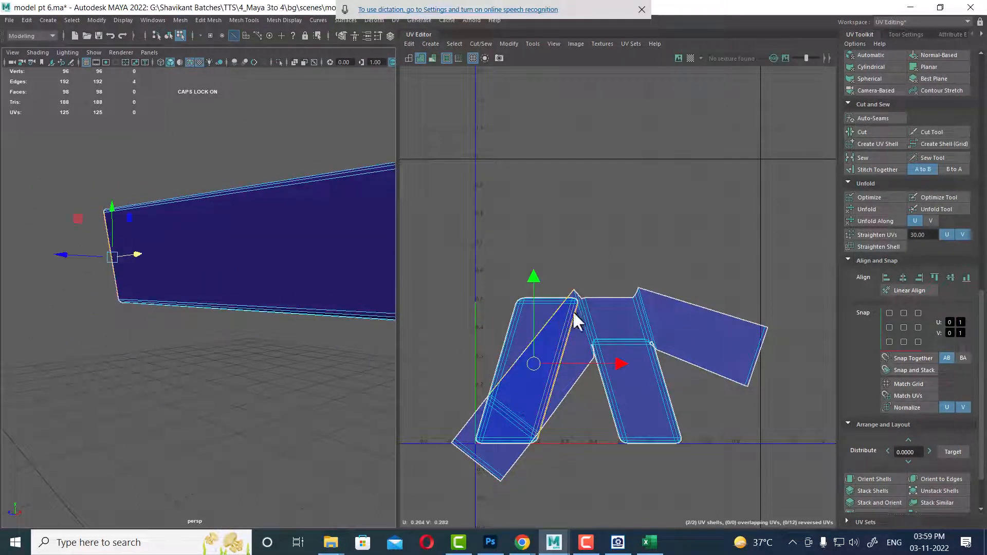
pyautogui.keyDown('shift'); pyautogui.moveTo(572, 310); pyautogui.dragTo(579, 141, button='right'); pyautogui.keyUp('shift')
pyautogui.keyDown('alt'); pyautogui.moveTo(227, 285); pyautogui.dragTo(278, 331); pyautogui.keyUp('alt')
pyautogui.scroll(-4, 278, 331)
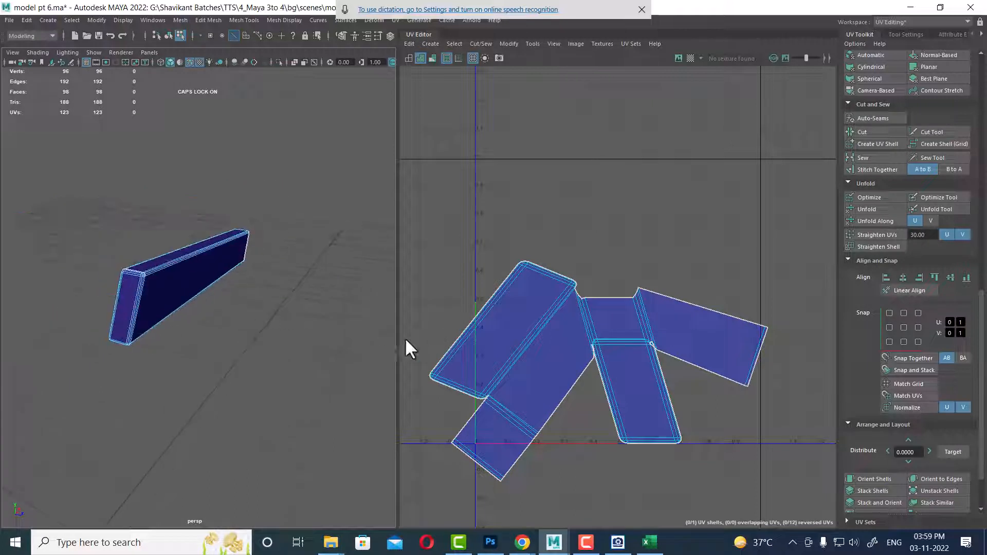
# Select all UVs of the sewn plank shell and unfold them with the current settings.
pyautogui.scroll(-3, 627, 331)
pyautogui.keyDown('alt'); pyautogui.moveTo(627, 331); pyautogui.dragTo(633, 221, button='middle'); pyautogui.keyUp('alt')
pyautogui.moveTo(603, 228); pyautogui.dragTo(690, 215, button='right')
pyautogui.moveTo(762, 150); pyautogui.dragTo(422, 410)
pyautogui.keyDown('shift'); pyautogui.moveTo(624, 229); pyautogui.dragTo(453, 231, button='right'); pyautogui.keyUp('shift')
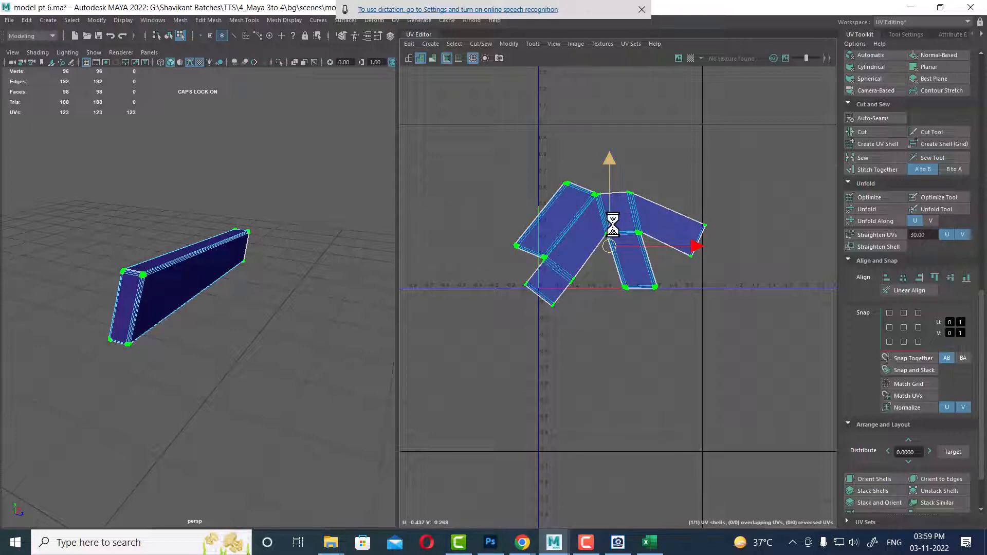
# Select the plank's side and end faces to check which parts of the UV shell they match.
pyautogui.keyDown('alt'); pyautogui.moveTo(260, 303); pyautogui.dragTo(160, 288); pyautogui.keyUp('alt')
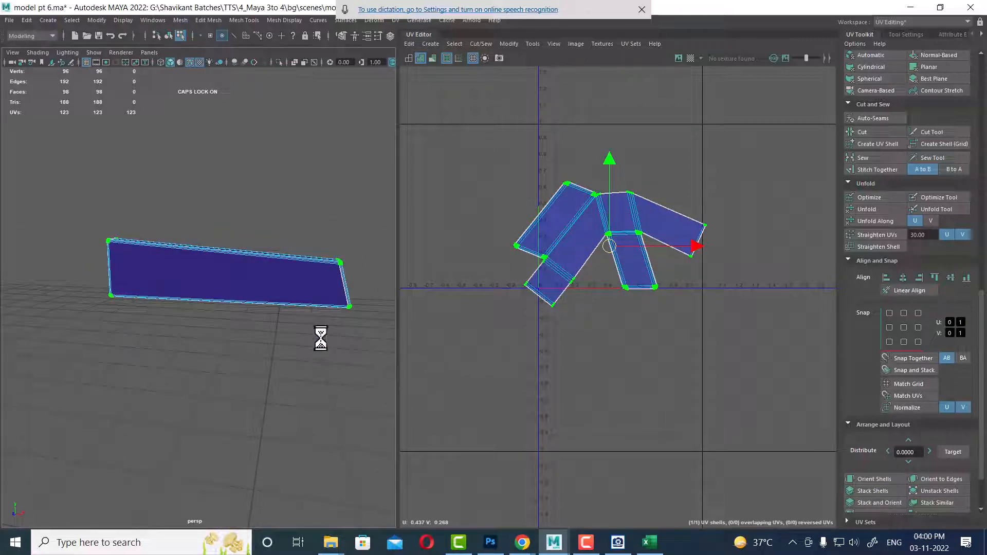
pyautogui.moveTo(281, 255); pyautogui.dragTo(277, 283, button='right')
pyautogui.click(241, 282)
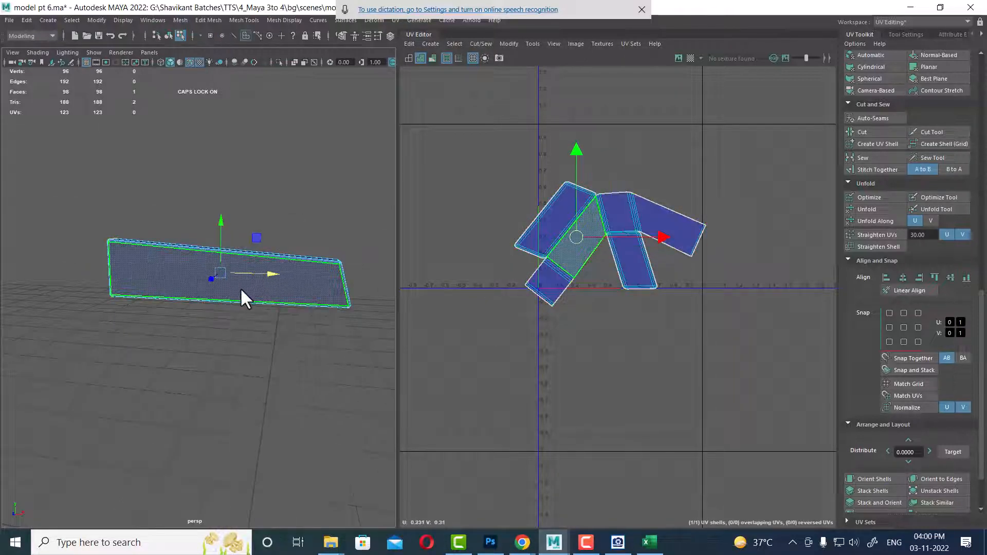
pyautogui.keyDown('alt'); pyautogui.moveTo(238, 286); pyautogui.dragTo(352, 261); pyautogui.keyUp('alt')
pyautogui.click(174, 295)
pyautogui.keyDown('shift'); pyautogui.click(172, 294); pyautogui.keyUp('shift')
pyautogui.keyDown('shift'); pyautogui.doubleClick(303, 273); pyautogui.keyUp('shift')
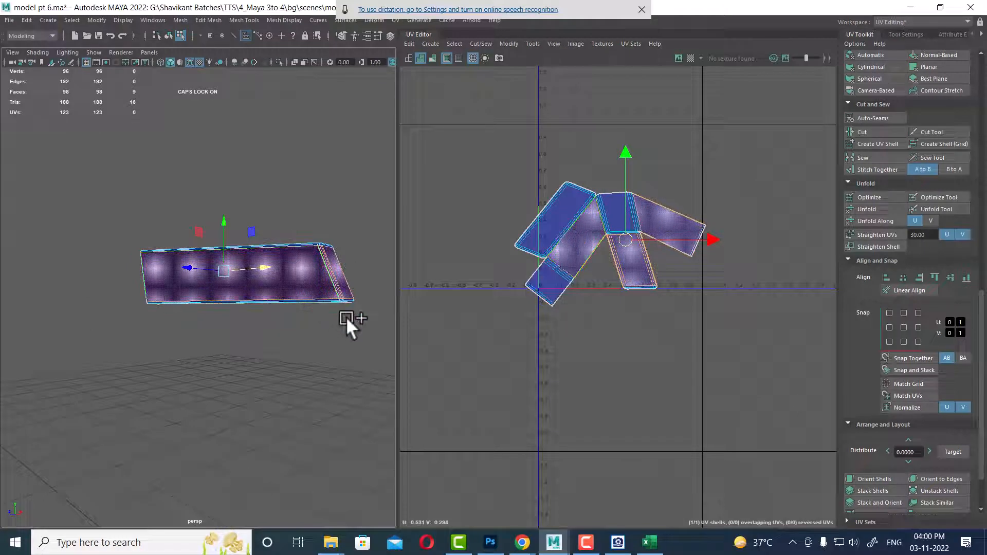
# Select all of the plank's UVs and unfold them with the Legacy method.
pyautogui.moveTo(631, 235); pyautogui.dragTo(751, 191, button='right')
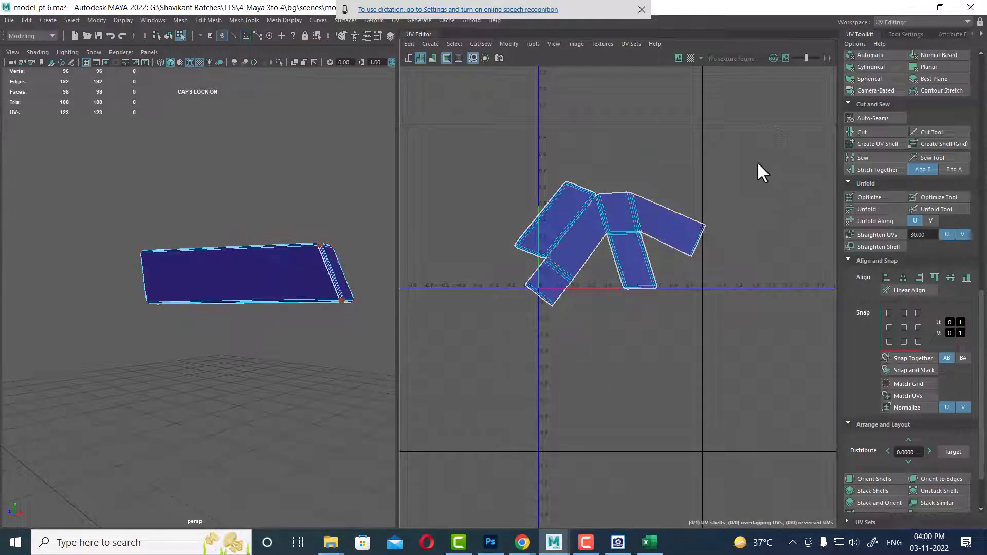
pyautogui.moveTo(780, 133); pyautogui.dragTo(415, 388)
pyautogui.keyDown('shift'); pyautogui.rightClick(655, 182); pyautogui.keyUp('shift')
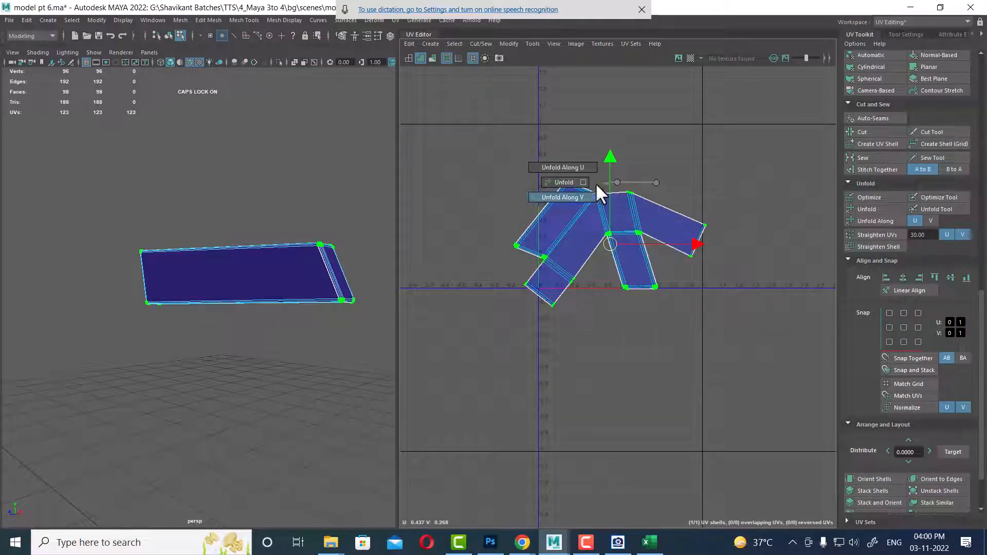
pyautogui.click(583, 182)
pyautogui.click(262, 127)
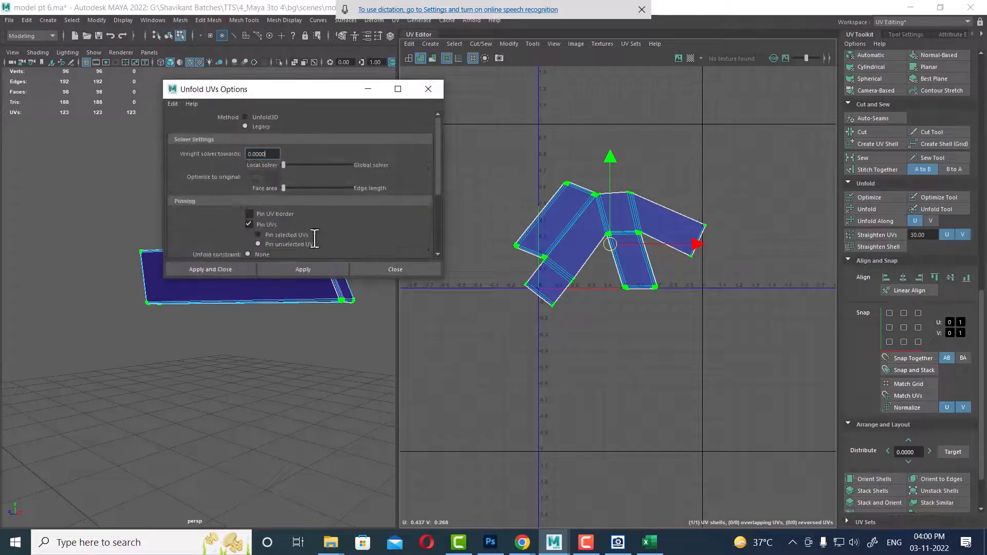
pyautogui.click(320, 269)
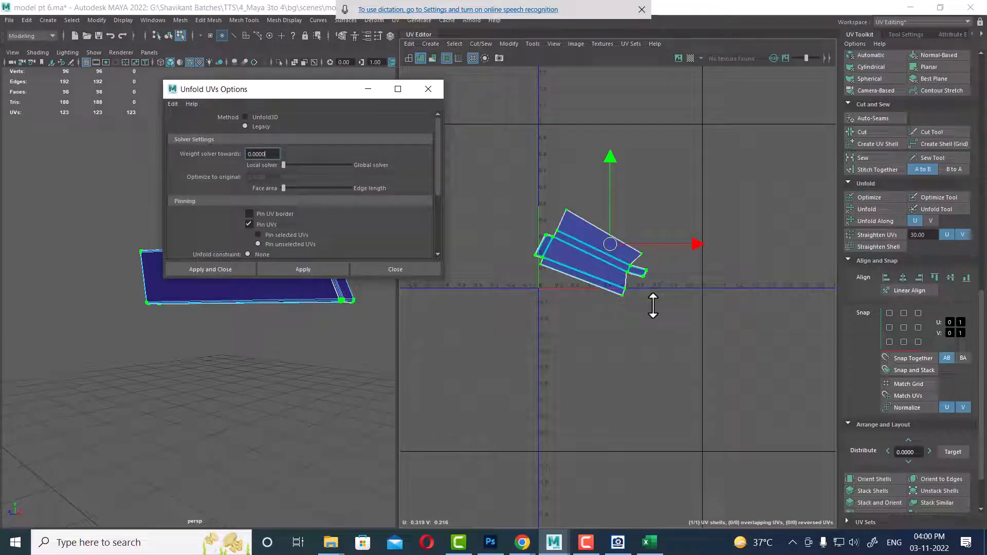
pyautogui.scroll(2, 636, 285)
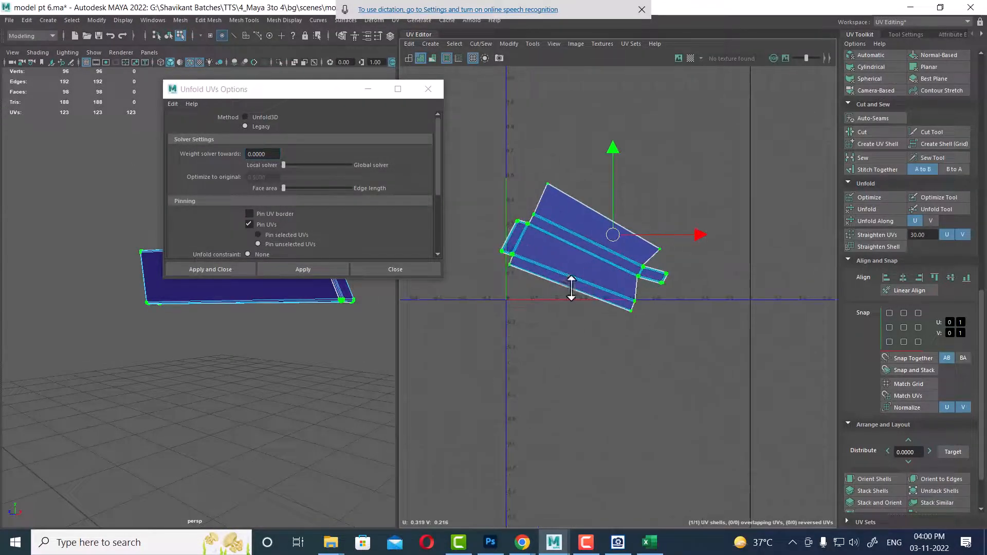
pyautogui.click(396, 269)
# Return to object selection, deselect the plank and show the hidden parts of the house again.
pyautogui.scroll(-2, 229, 284)
pyautogui.press('w')
pyautogui.press('F8')
pyautogui.click(295, 205)
pyautogui.scroll(-3, 240, 310)
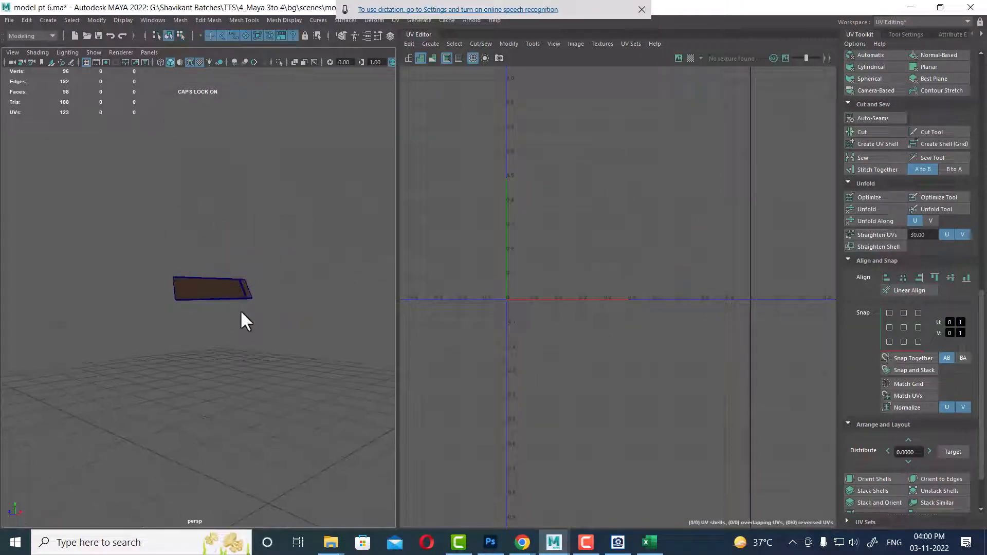
pyautogui.keyDown('alt'); pyautogui.moveTo(239, 309); pyautogui.dragTo(313, 314); pyautogui.keyUp('alt')
pyautogui.hotkey('ctrl', 'shift', 'h')
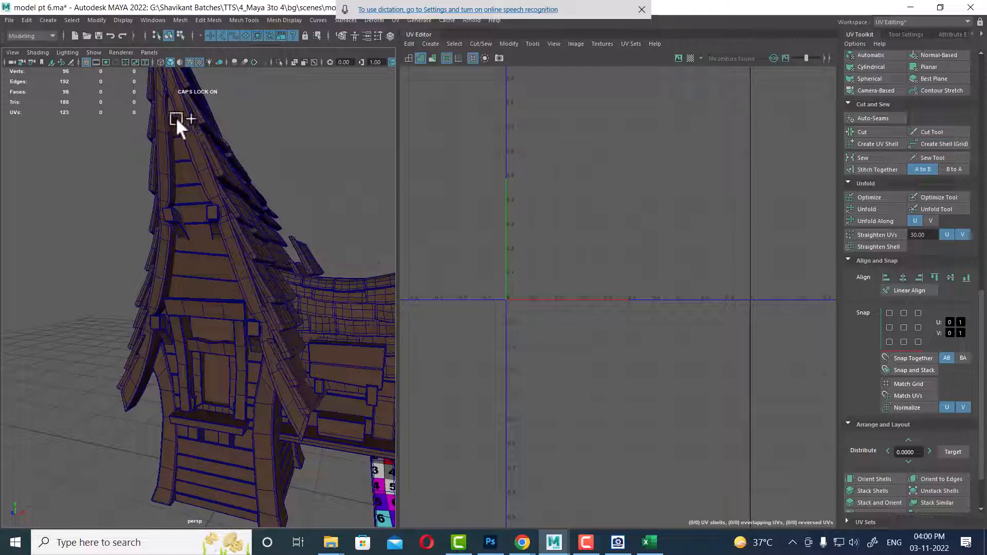
# Select the upper front planks together, from the gable's peak down to the beam above the window.
pyautogui.keyDown('alt'); pyautogui.moveTo(176, 118); pyautogui.dragTo(200, 128); pyautogui.keyUp('alt')
pyautogui.keyDown('shift'); pyautogui.click(182, 111); pyautogui.keyUp('shift')
pyautogui.keyDown('shift'); pyautogui.click(192, 151); pyautogui.keyUp('shift')
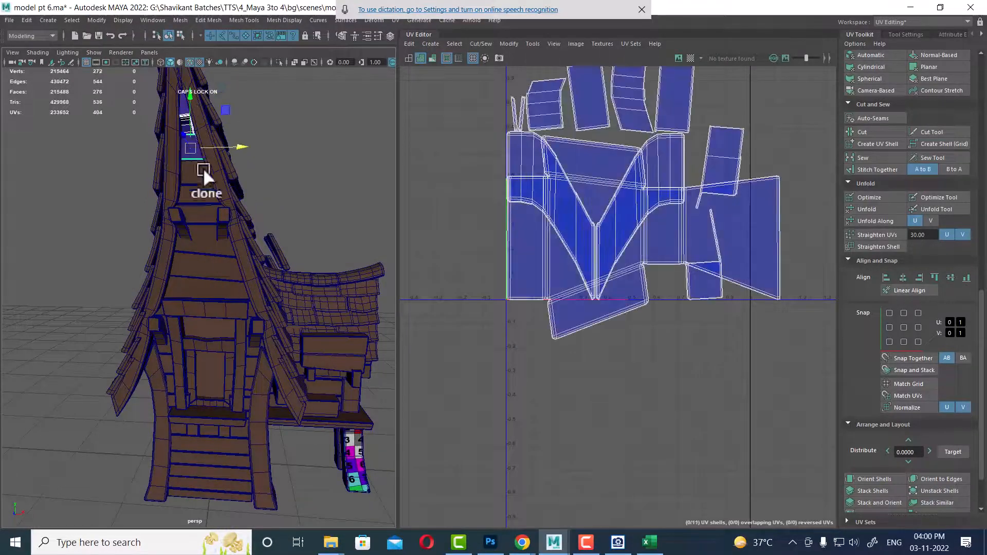
pyautogui.keyDown('alt'); pyautogui.moveTo(203, 168); pyautogui.dragTo(215, 199); pyautogui.keyUp('alt')
pyautogui.keyDown('shift'); pyautogui.click(181, 143); pyautogui.keyUp('shift')
pyautogui.keyDown('shift'); pyautogui.click(194, 177); pyautogui.keyUp('shift')
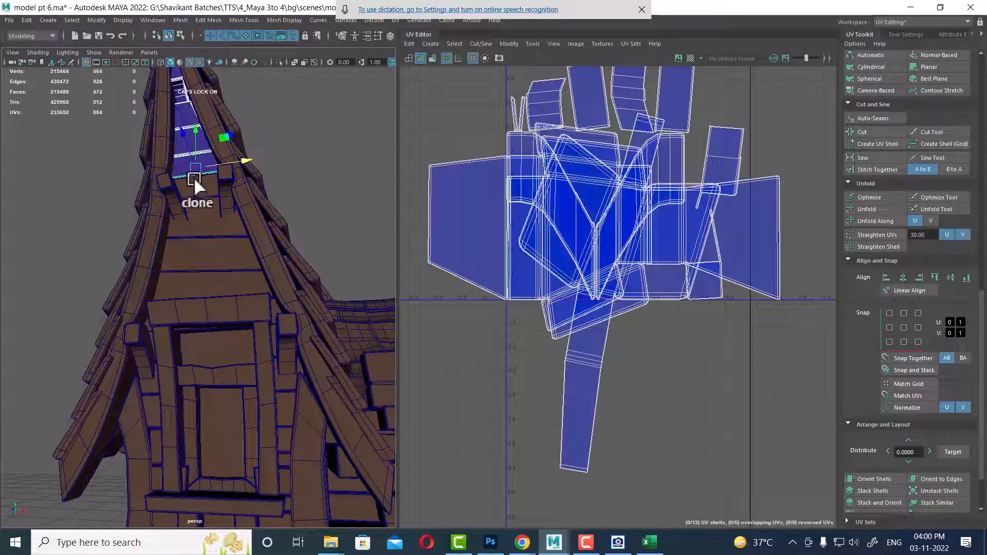
pyautogui.keyDown('shift'); pyautogui.click(195, 196); pyautogui.keyUp('shift')
pyautogui.keyDown('shift'); pyautogui.click(205, 229); pyautogui.keyUp('shift')
pyautogui.keyDown('shift'); pyautogui.click(207, 251); pyautogui.keyUp('shift')
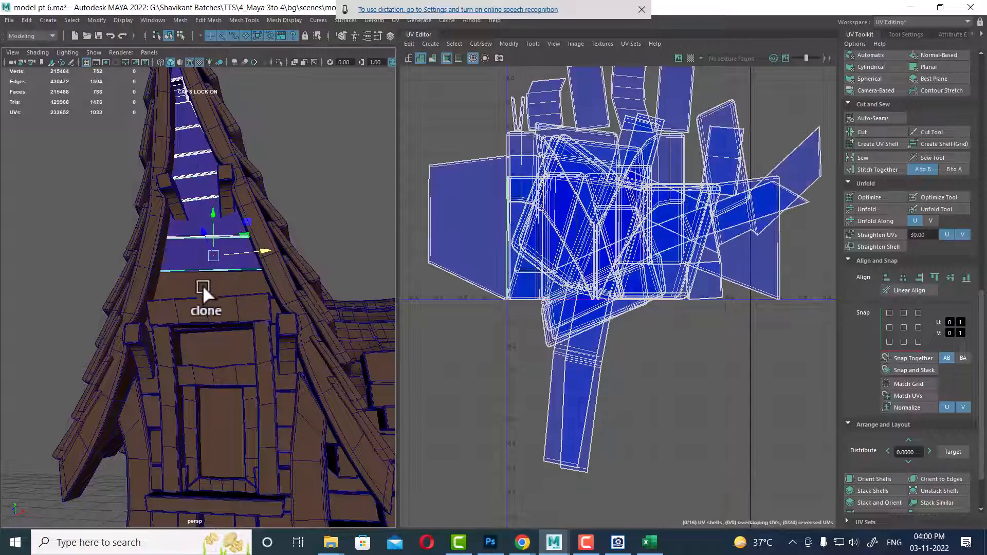
pyautogui.keyDown('shift'); pyautogui.click(203, 285); pyautogui.keyUp('shift')
# Add the front planks below the window sill to the selection and select the UVs of all chosen planks.
pyautogui.keyDown('alt'); pyautogui.moveTo(251, 370); pyautogui.dragTo(249, 330); pyautogui.keyUp('alt')
pyautogui.keyDown('shift'); pyautogui.click(247, 303); pyautogui.keyUp('shift')
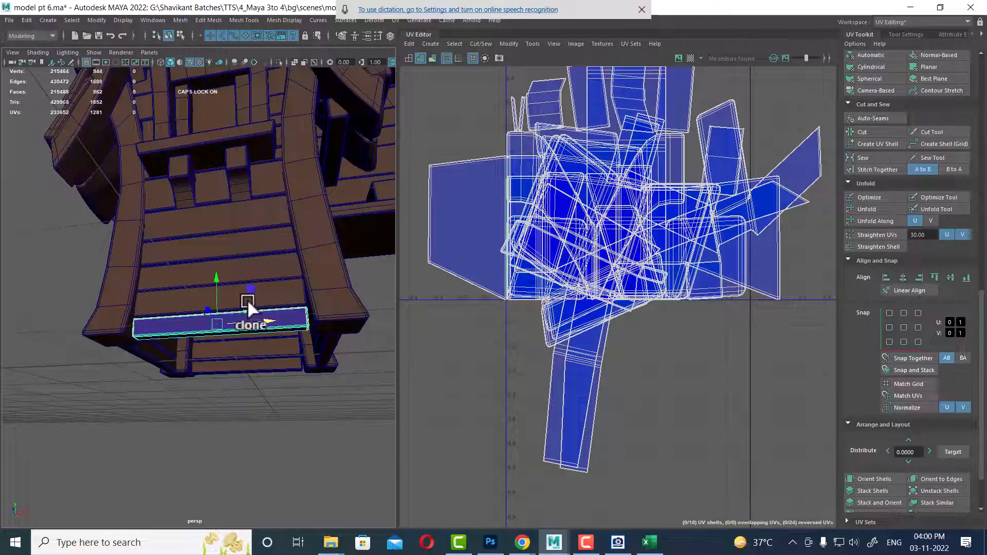
pyautogui.keyDown('shift'); pyautogui.click(277, 296); pyautogui.keyUp('shift')
pyautogui.keyDown('shift'); pyautogui.click(269, 265); pyautogui.keyUp('shift')
pyautogui.keyDown('shift'); pyautogui.click(267, 237); pyautogui.keyUp('shift')
pyautogui.keyDown('shift'); pyautogui.click(261, 206); pyautogui.keyUp('shift')
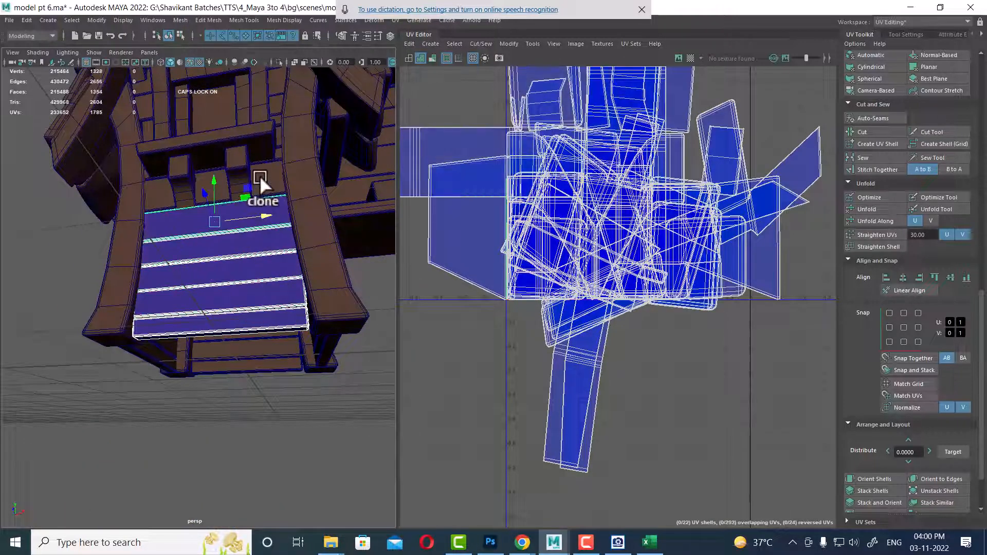
pyautogui.keyDown('shift'); pyautogui.click(260, 175); pyautogui.keyUp('shift')
pyautogui.scroll(-5, 584, 165)
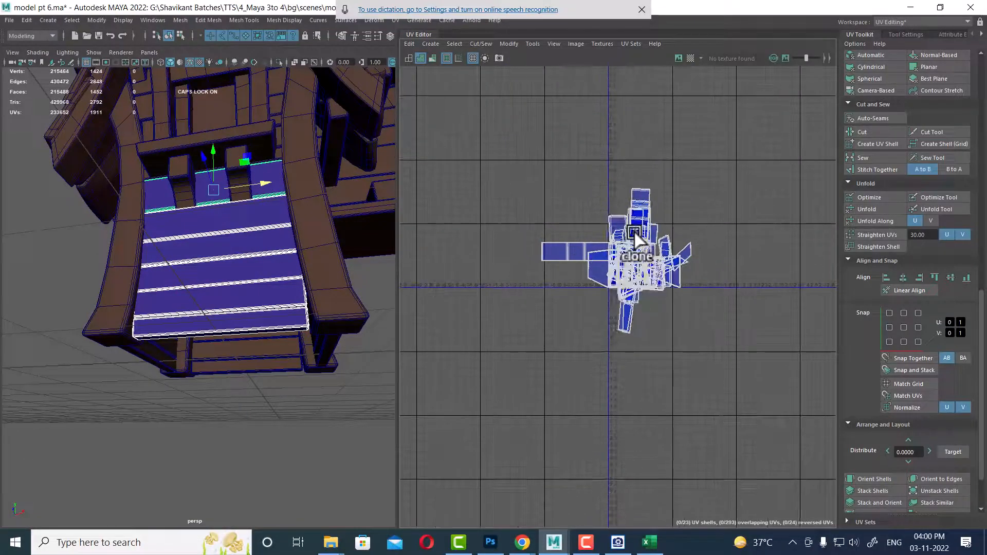
pyautogui.moveTo(635, 240); pyautogui.dragTo(699, 222, button='right')
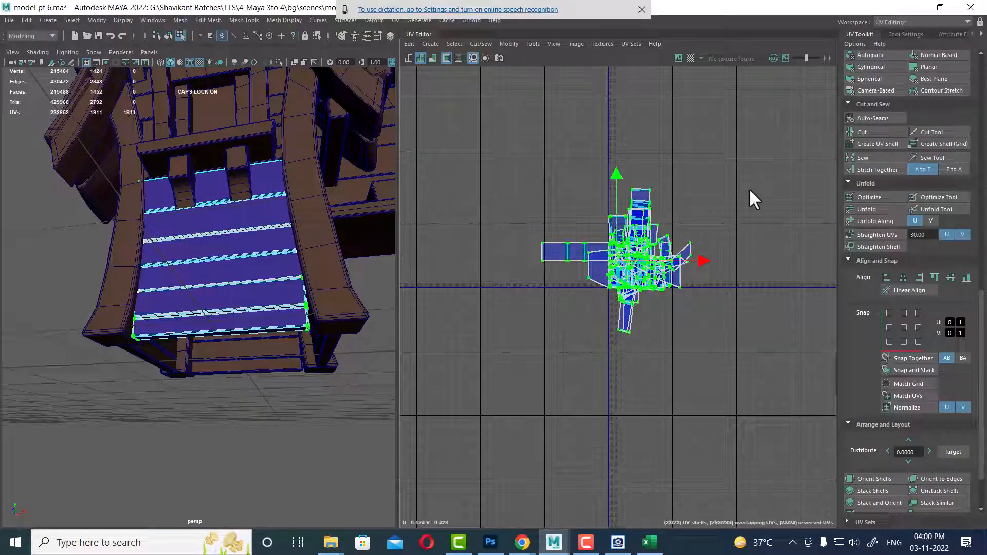
# Unfold the UVs of all selected front planks and lay out their shells inside the UV tile.
pyautogui.keyDown('shift'); pyautogui.moveTo(750, 190); pyautogui.dragTo(638, 195, button='right'); pyautogui.keyUp('shift')
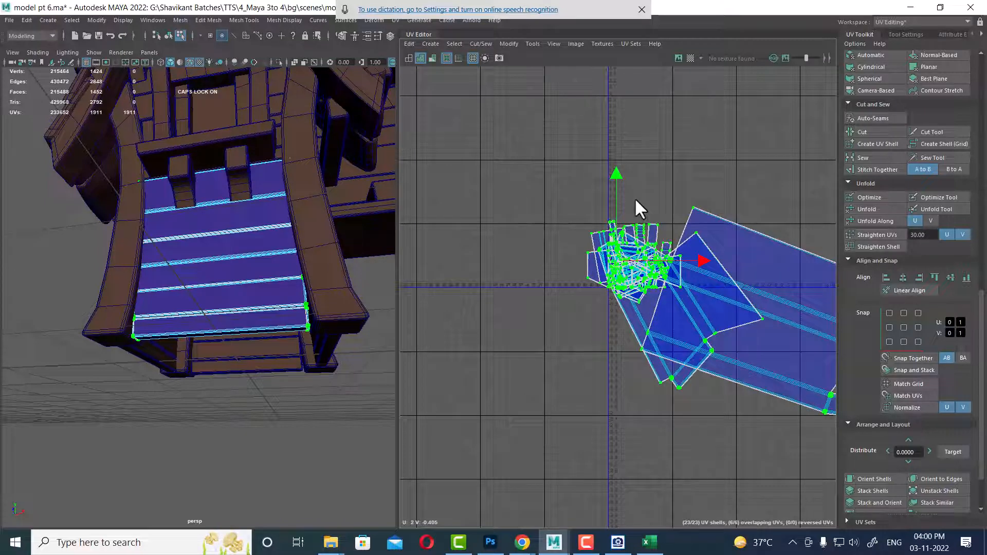
pyautogui.keyDown('shift'); pyautogui.moveTo(714, 195); pyautogui.dragTo(569, 247, button='right'); pyautogui.keyUp('shift')
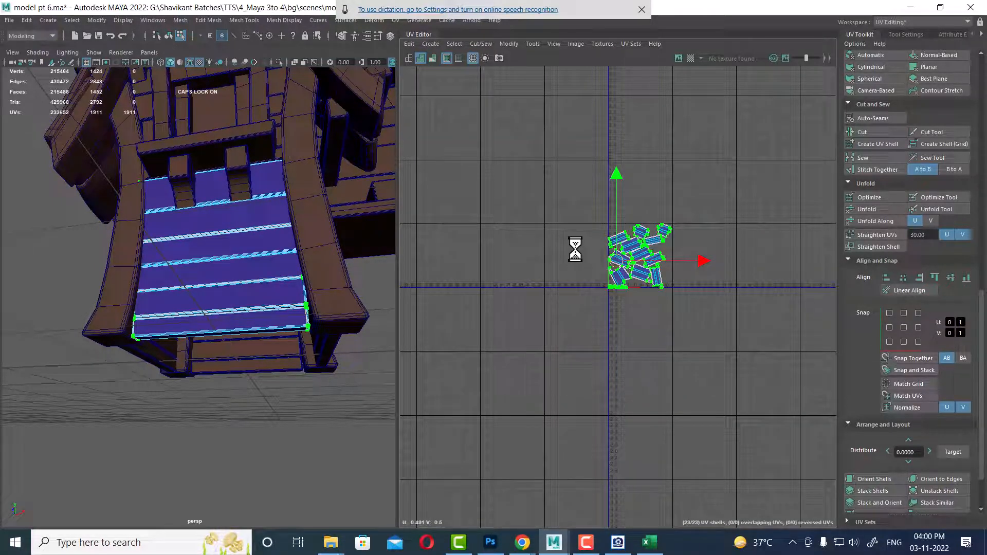
pyautogui.press('f')
# Examine the laid-out plank shells, including the small pieces along the lower border of the UV tile.
pyautogui.scroll(-1, 632, 282)
pyautogui.scroll(1, 630, 291)
pyautogui.keyDown('alt'); pyautogui.moveTo(630, 291); pyautogui.dragTo(629, 260, button='middle'); pyautogui.keyUp('alt')
pyautogui.keyDown('alt'); pyautogui.moveTo(672, 221); pyautogui.dragTo(625, 246, button='middle'); pyautogui.keyUp('alt')
pyautogui.keyDown('alt'); pyautogui.moveTo(717, 193); pyautogui.dragTo(643, 174, button='middle'); pyautogui.keyUp('alt')
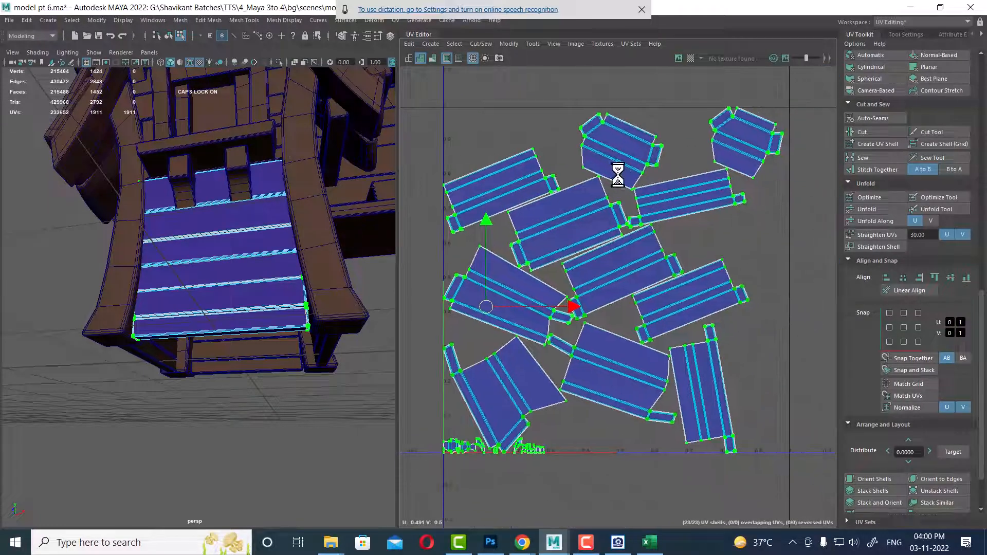
pyautogui.scroll(4, 615, 368)
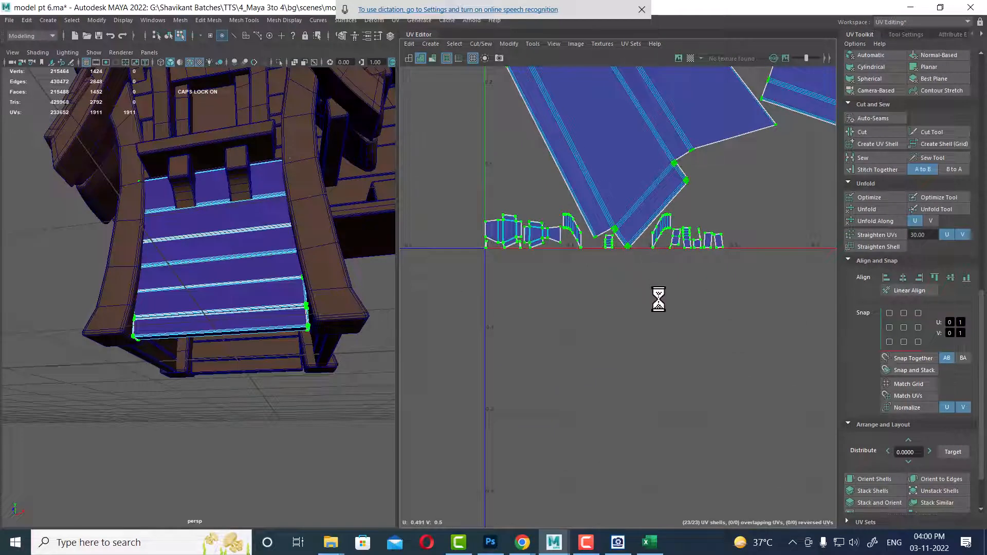
pyautogui.scroll(-2, 674, 315)
pyautogui.keyDown('alt'); pyautogui.moveTo(591, 232); pyautogui.dragTo(502, 318, button='middle'); pyautogui.keyUp('alt')
pyautogui.scroll(-1, 502, 318)
pyautogui.keyDown('alt'); pyautogui.moveTo(678, 304); pyautogui.dragTo(632, 295, button='middle'); pyautogui.keyUp('alt')
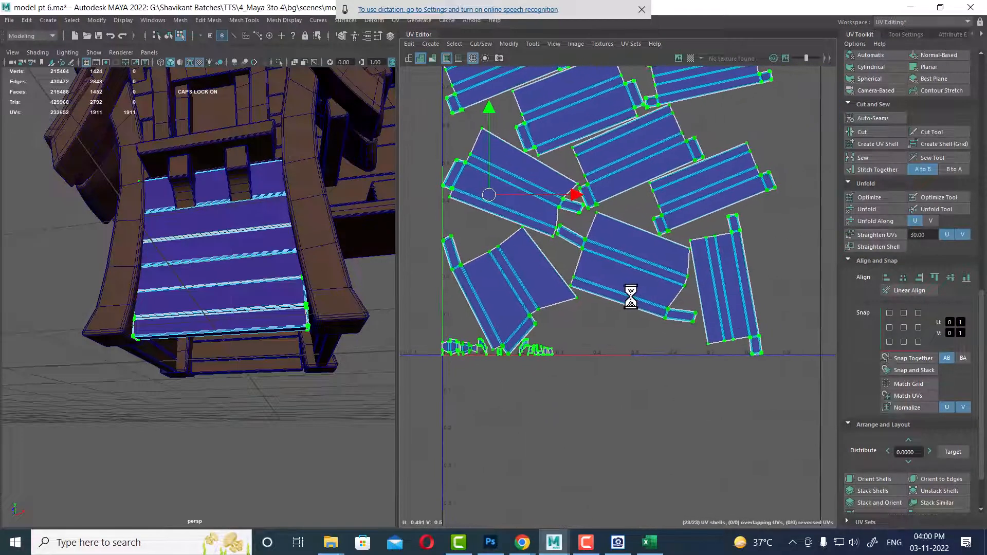
pyautogui.scroll(1, 702, 235)
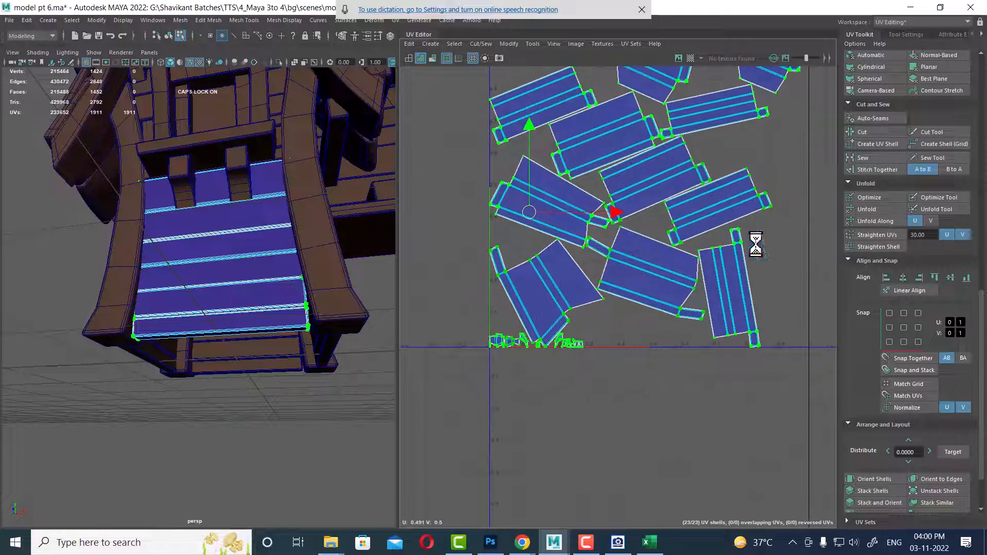
# Select the middle plank shell in the lowest row of large shells and inspect the front planks on the house.
pyautogui.click(721, 347)
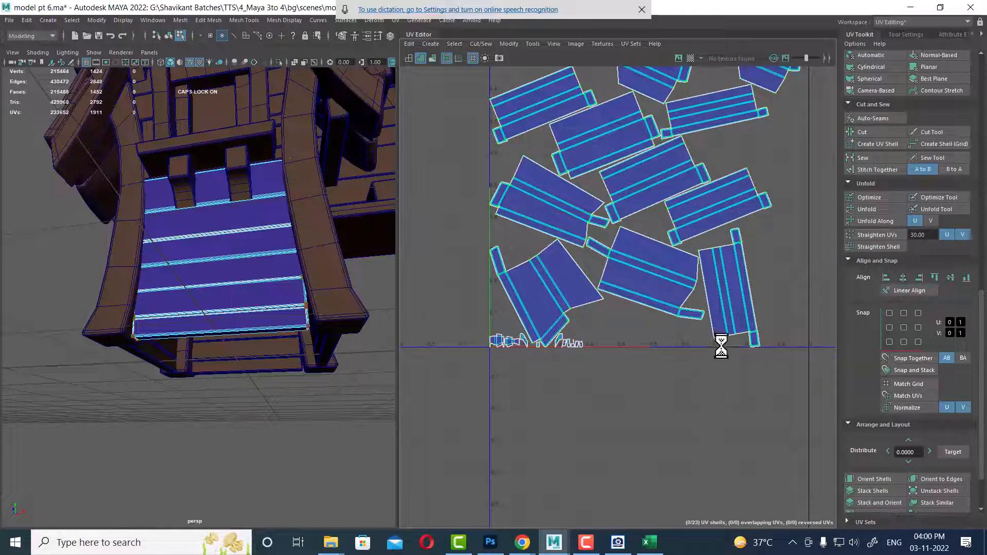
pyautogui.click(692, 287)
pyautogui.keyDown('alt'); pyautogui.moveTo(277, 256); pyautogui.dragTo(239, 280); pyautogui.keyUp('alt')
pyautogui.keyDown('alt'); pyautogui.moveTo(239, 280); pyautogui.dragTo(276, 304, button='middle'); pyautogui.keyUp('alt')
pyautogui.press('f')
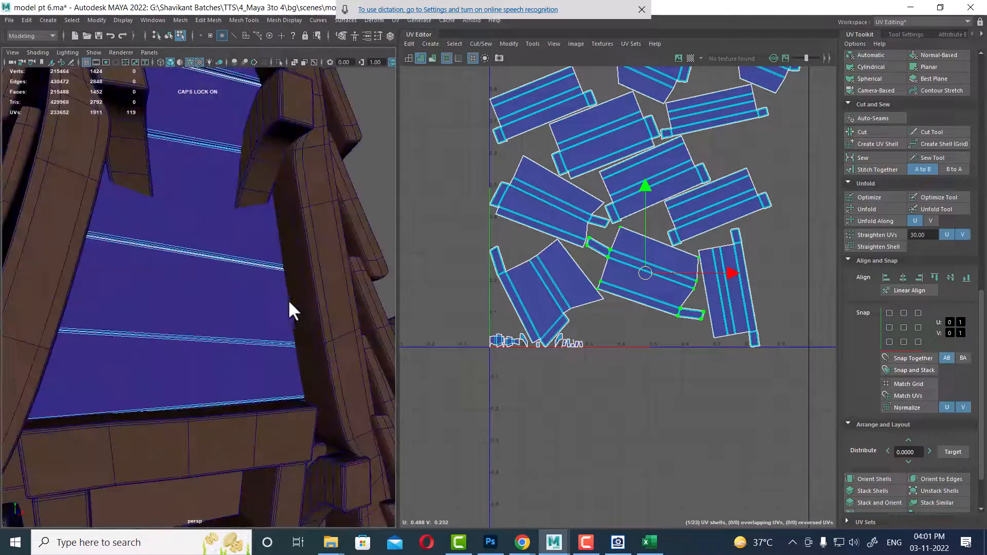
pyautogui.keyDown('alt'); pyautogui.moveTo(289, 301); pyautogui.dragTo(218, 279, button='right'); pyautogui.keyUp('alt')
pyautogui.moveTo(218, 278)
pyautogui.keyDown('alt'); pyautogui.mouseDown()
pyautogui.moveTo(289, 280)
pyautogui.moveTo(207, 281)
pyautogui.mouseUp(); pyautogui.keyUp('alt')
pyautogui.press('4')
pyautogui.keyDown('alt'); pyautogui.moveTo(208, 281); pyautogui.dragTo(275, 306, button='right'); pyautogui.keyUp('alt')
pyautogui.press('5')
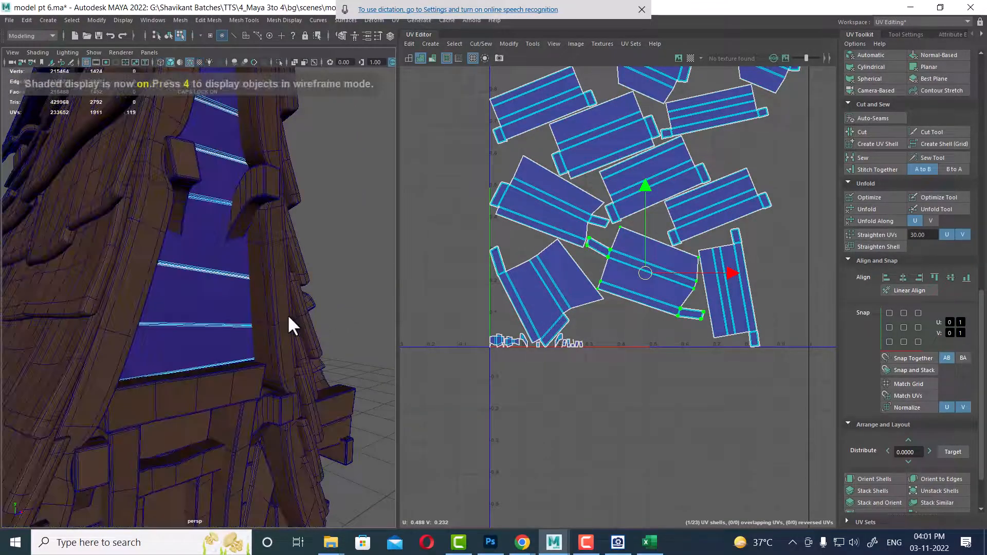
pyautogui.keyDown('alt'); pyautogui.moveTo(289, 316); pyautogui.dragTo(268, 317); pyautogui.keyUp('alt')
# Unfold the selected plank shell on its own.
pyautogui.keyDown('alt'); pyautogui.moveTo(595, 327); pyautogui.dragTo(667, 287, button='right'); pyautogui.keyUp('alt')
pyautogui.keyDown('shift'); pyautogui.rightClick(732, 215); pyautogui.keyUp('shift')
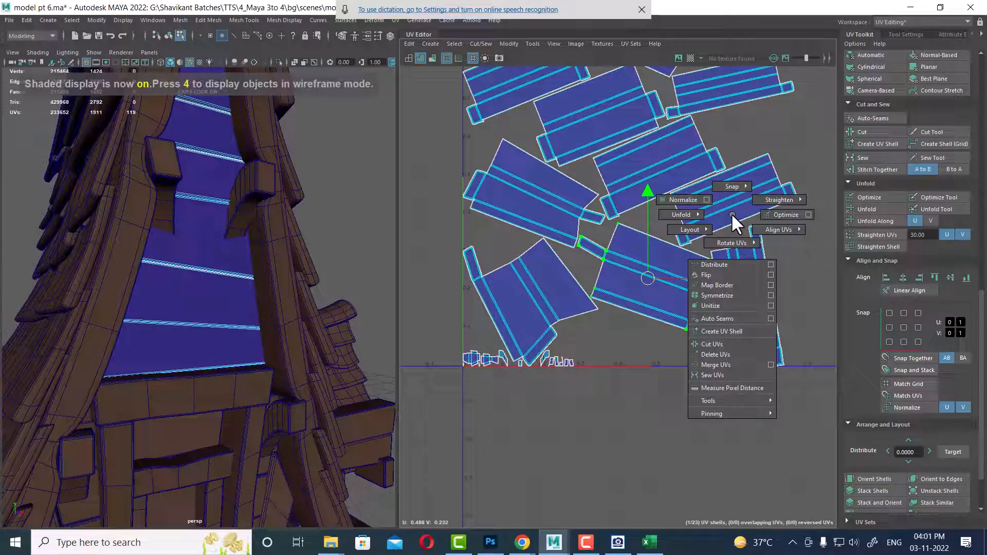
pyautogui.keyDown('shift'); pyautogui.moveTo(732, 215); pyautogui.dragTo(611, 215, button='right'); pyautogui.keyUp('shift')
# Cut the edge loop joining the small end cap to the narrow lower face of the plank shell.
pyautogui.keyDown('alt'); pyautogui.moveTo(660, 241); pyautogui.dragTo(739, 354, button='right'); pyautogui.keyUp('alt')
pyautogui.keyDown('alt'); pyautogui.moveTo(738, 356); pyautogui.dragTo(693, 269, button='middle'); pyautogui.keyUp('alt')
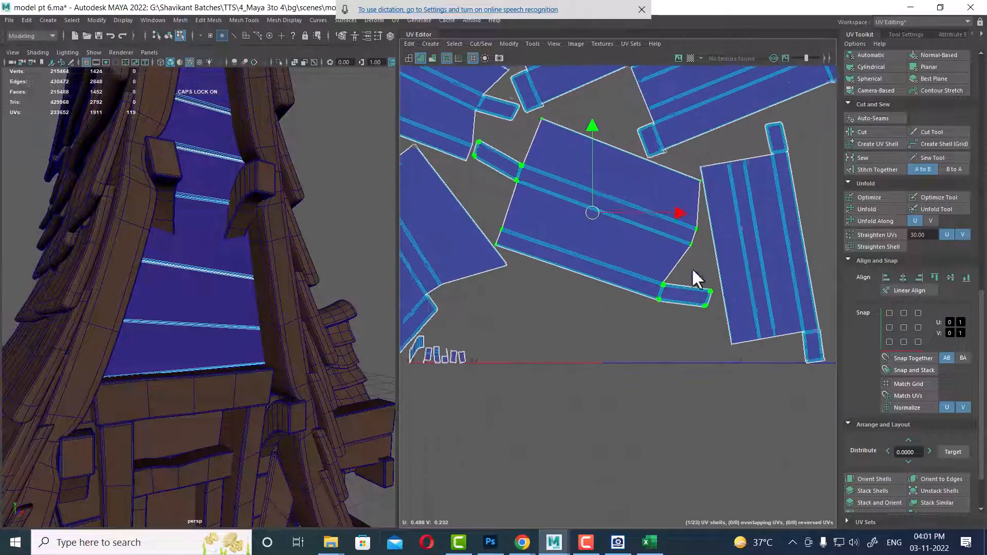
pyautogui.keyDown('alt'); pyautogui.moveTo(692, 267); pyautogui.dragTo(677, 298, button='right'); pyautogui.keyUp('alt')
pyautogui.keyDown('alt'); pyautogui.moveTo(677, 298); pyautogui.dragTo(692, 301, button='middle'); pyautogui.keyUp('alt')
pyautogui.keyDown('alt'); pyautogui.moveTo(675, 273); pyautogui.dragTo(795, 422, button='right'); pyautogui.keyUp('alt')
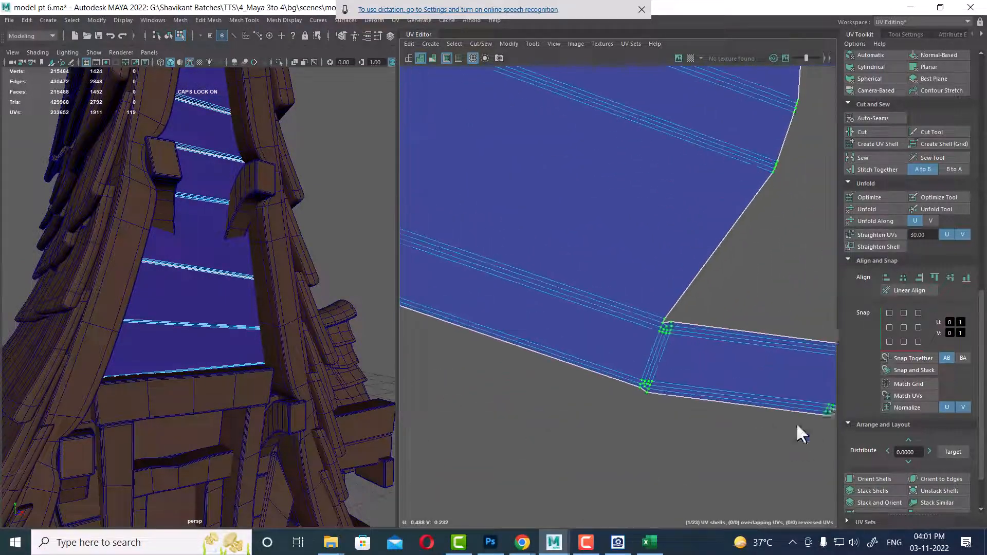
pyautogui.keyDown('alt'); pyautogui.moveTo(796, 421); pyautogui.dragTo(782, 336, button='middle'); pyautogui.keyUp('alt')
pyautogui.keyDown('alt'); pyautogui.moveTo(722, 329); pyautogui.dragTo(758, 367, button='right'); pyautogui.keyUp('alt')
pyautogui.moveTo(661, 275); pyautogui.dragTo(656, 245, button='right')
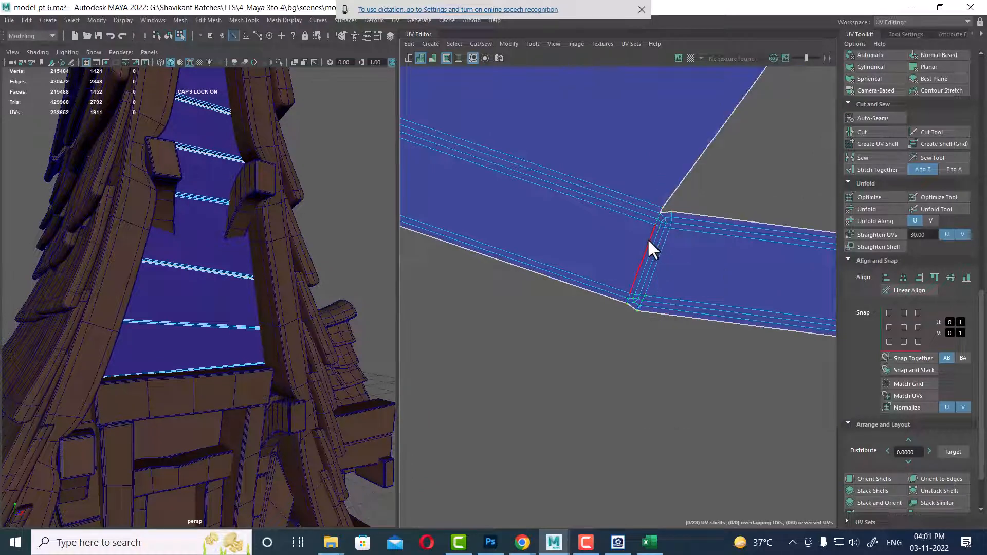
pyautogui.doubleClick(646, 239)
pyautogui.keyDown('shift'); pyautogui.moveTo(741, 175); pyautogui.dragTo(581, 248, button='right'); pyautogui.keyUp('shift')
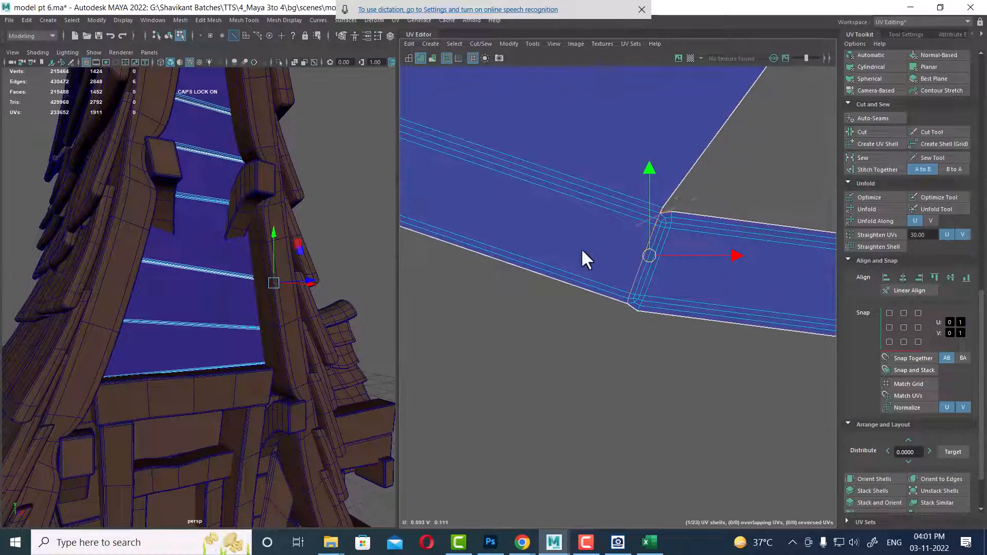
# Move and sew the detached end cap onto the adjoining slanted side edge of the plank shell.
pyautogui.keyDown('alt'); pyautogui.moveTo(691, 186); pyautogui.dragTo(588, 363, button='middle'); pyautogui.keyUp('alt')
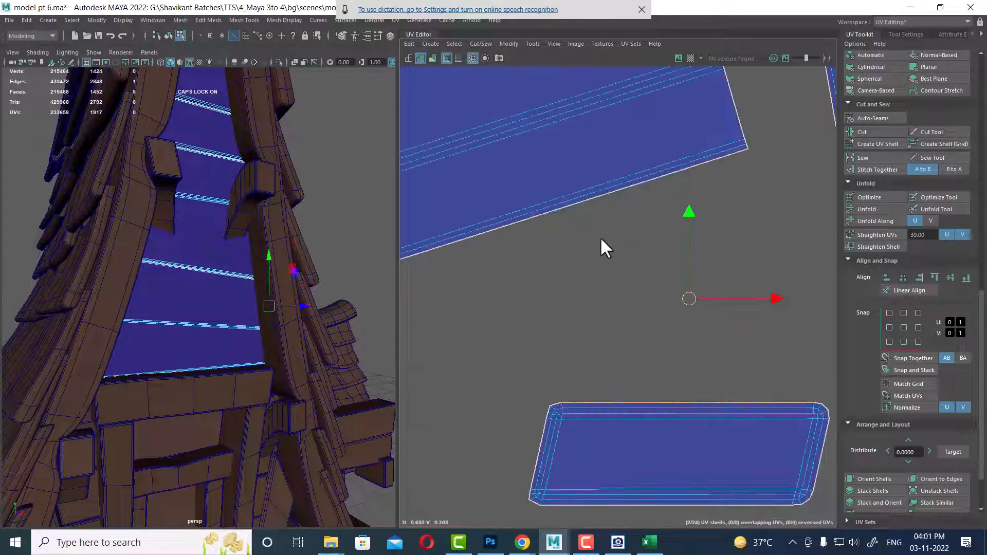
pyautogui.scroll(-6, 596, 355)
pyautogui.keyDown('shift'); pyautogui.moveTo(670, 320); pyautogui.dragTo(649, 187, button='right'); pyautogui.keyUp('shift')
# Try to cut a single edge at the opposite end cap and sew the plank's adjacent side edge.
pyautogui.scroll(4, 486, 361)
pyautogui.scroll(5, 528, 289)
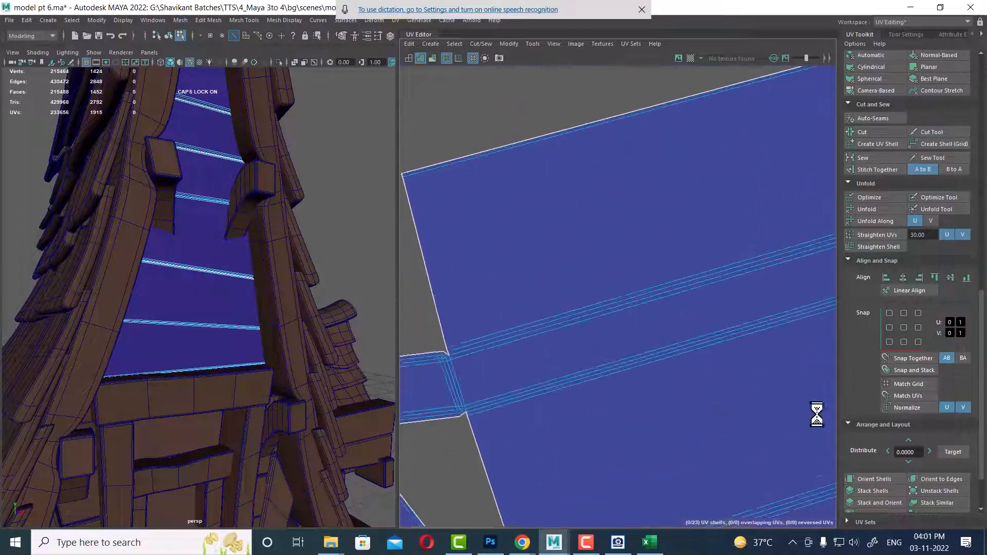
pyautogui.click(595, 263)
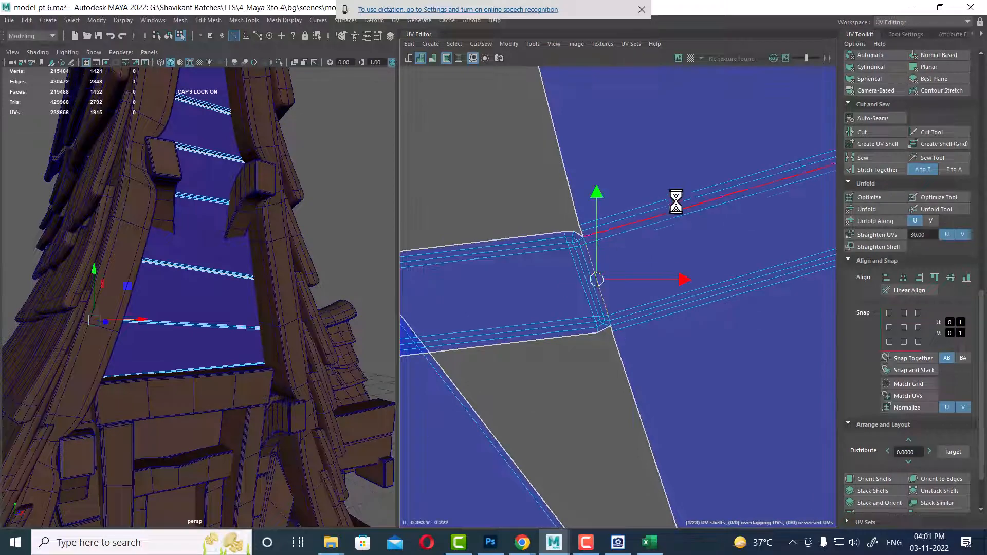
pyautogui.keyDown('shift'); pyautogui.moveTo(689, 192); pyautogui.dragTo(659, 222, button='right'); pyautogui.keyUp('shift')
pyautogui.click(636, 387)
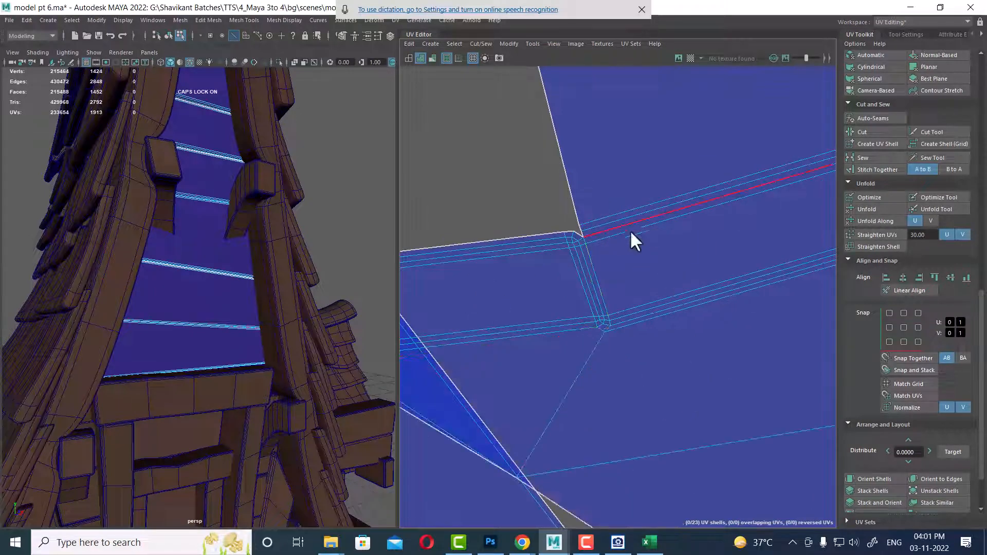
pyautogui.scroll(2, 606, 304)
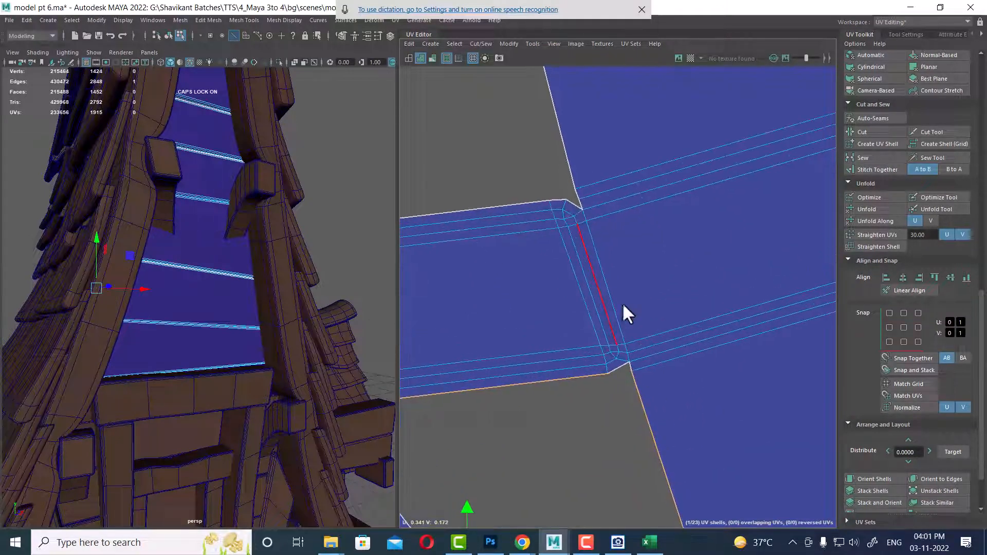
# Cut the opposite end cap from its face and move and sew it onto the adjacent side edge of the plank.
pyautogui.click(600, 262)
pyautogui.keyDown('shift'); pyautogui.moveTo(671, 220); pyautogui.dragTo(576, 287, button='right'); pyautogui.keyUp('shift')
pyautogui.click(656, 432)
pyautogui.keyDown('shift'); pyautogui.moveTo(658, 198); pyautogui.dragTo(659, 201, button='right'); pyautogui.keyUp('shift')
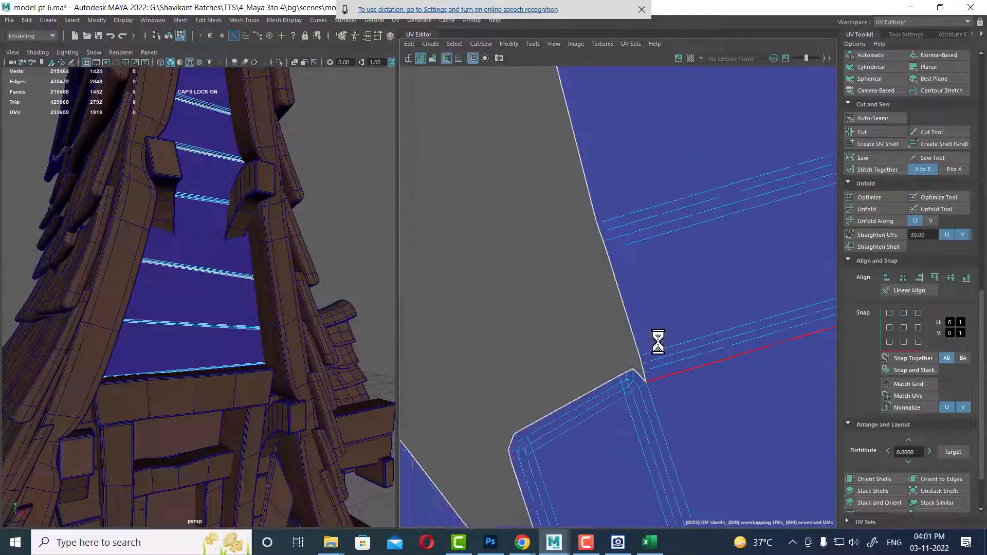
# Select the UVs of all plank shells and unfold them again.
pyautogui.scroll(-6, 634, 293)
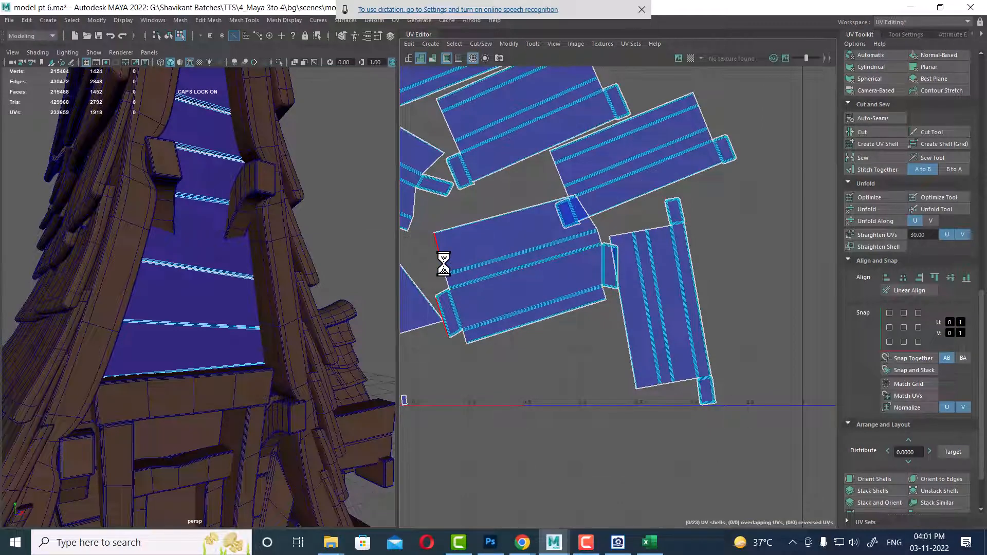
pyautogui.scroll(-6, 573, 276)
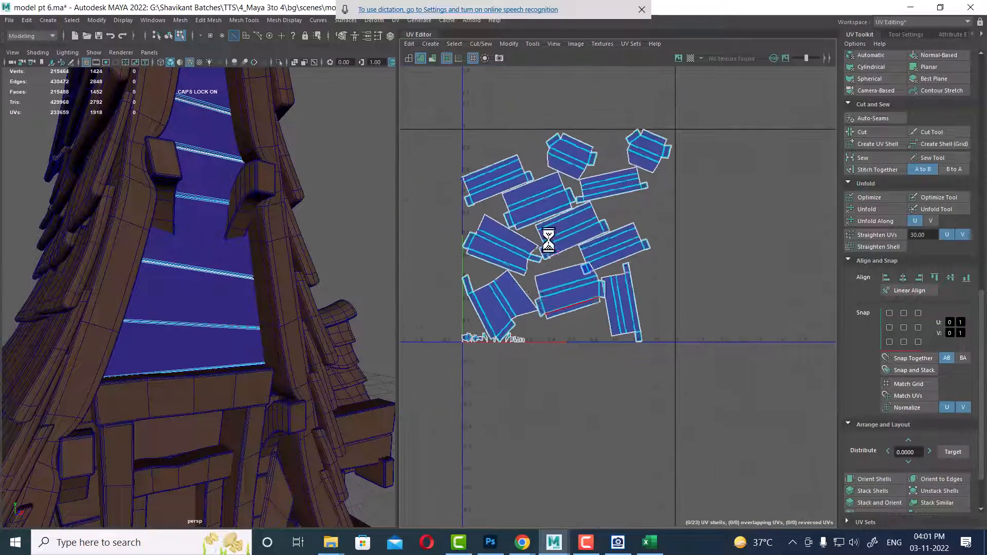
pyautogui.moveTo(606, 218); pyautogui.dragTo(704, 163, button='right')
pyautogui.moveTo(712, 144); pyautogui.dragTo(371, 437)
pyautogui.keyDown('shift'); pyautogui.rightClick(590, 198); pyautogui.keyUp('shift')
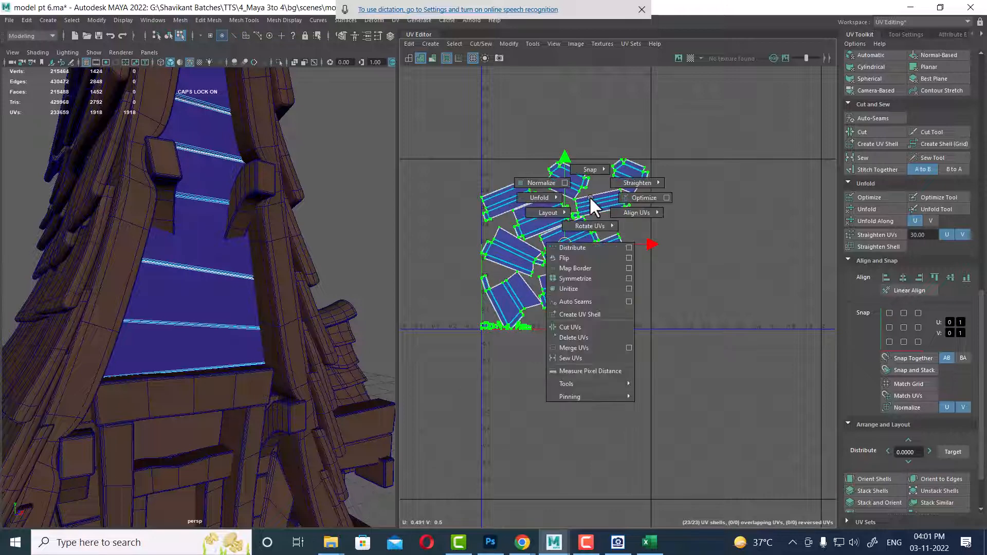
pyautogui.keyDown('shift'); pyautogui.moveTo(511, 199); pyautogui.dragTo(446, 198, button='right'); pyautogui.keyUp('shift')
# Try to assign the existing COLOR_CHECKER material to the front planks while their UVs are selected.
pyautogui.scroll(-6, 155, 263)
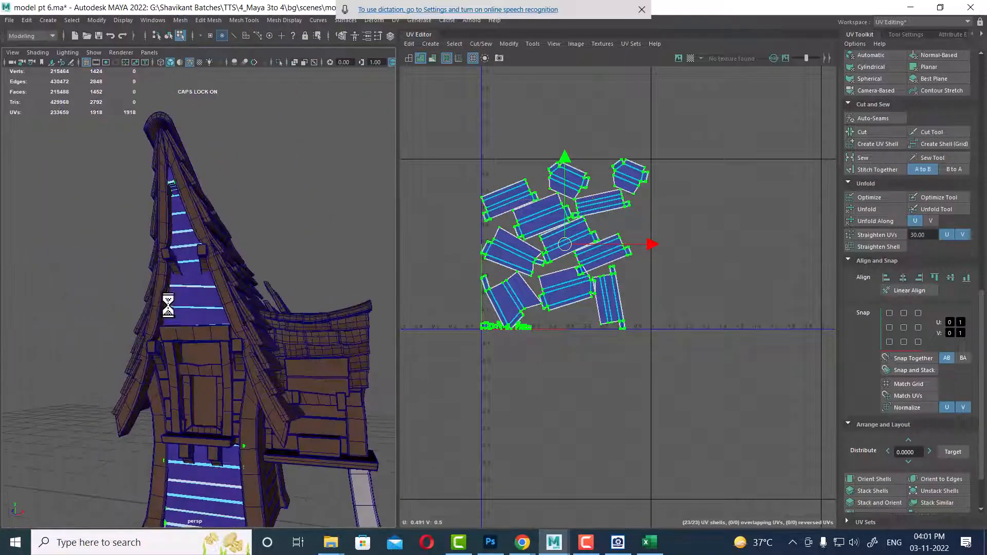
pyautogui.rightClick(174, 303)
pyautogui.moveTo(205, 533)
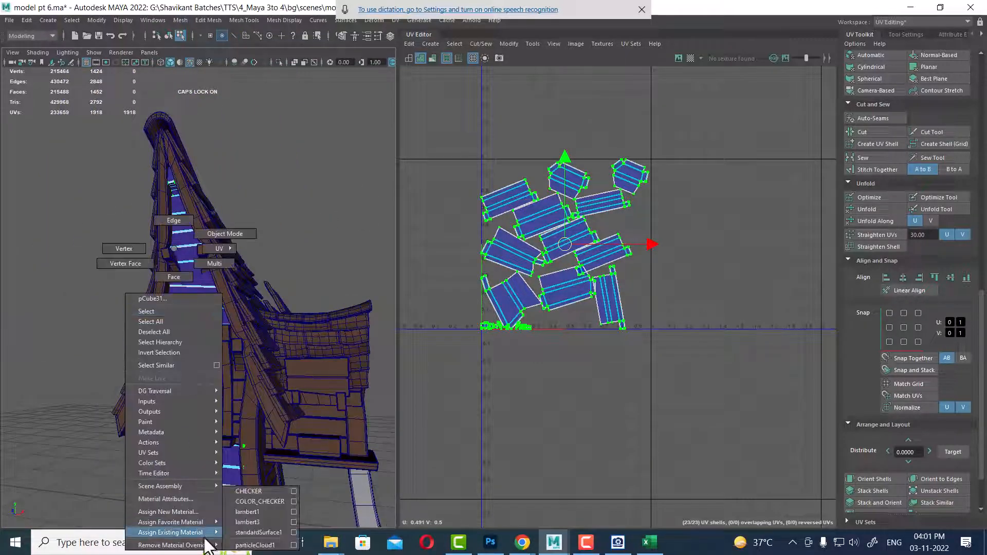
pyautogui.click(261, 501)
pyautogui.click(179, 271)
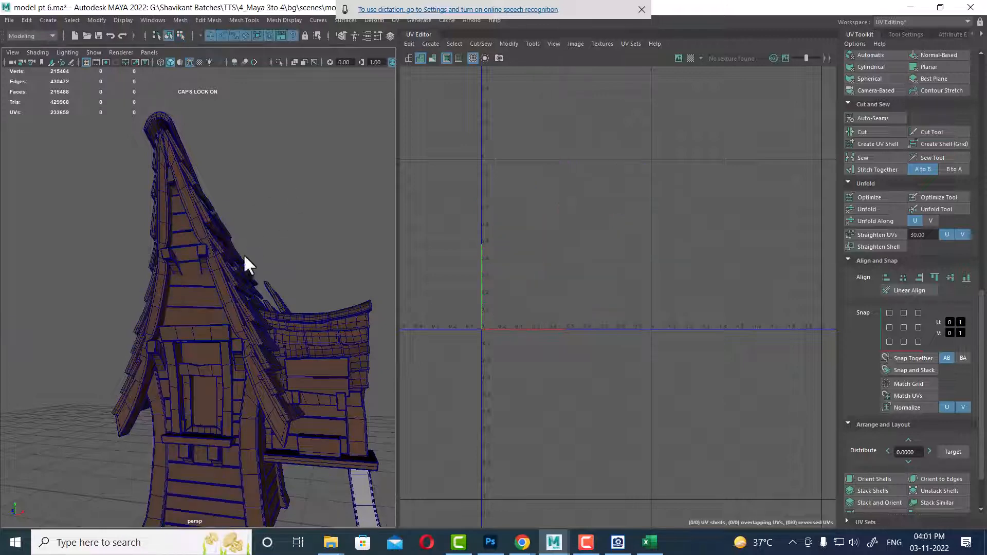
# Select the upper front planks as objects, from the gable's peak down to the beam above the window.
pyautogui.scroll(-5, 233, 304)
pyautogui.scroll(2, 186, 224)
pyautogui.click(178, 214)
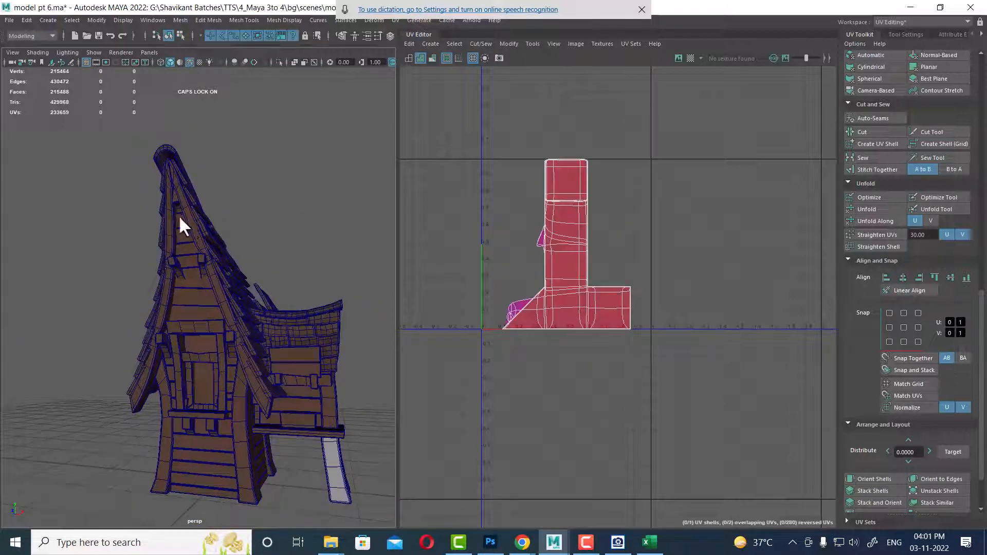
pyautogui.scroll(4, 177, 215)
pyautogui.scroll(2, 205, 267)
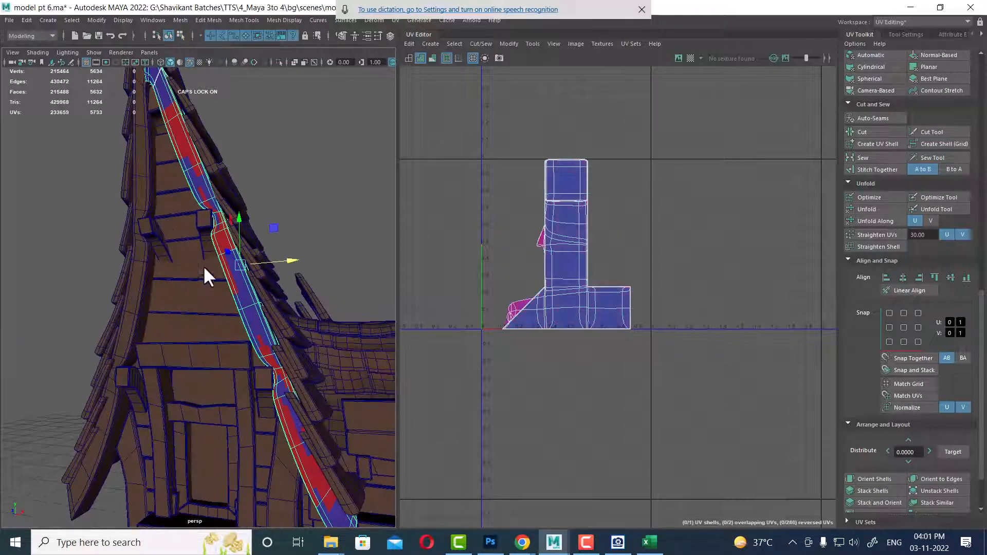
pyautogui.click(165, 157)
pyautogui.keyDown('shift'); pyautogui.click(163, 177); pyautogui.keyUp('shift')
pyautogui.keyDown('shift'); pyautogui.click(175, 206); pyautogui.keyUp('shift')
pyautogui.keyDown('shift'); pyautogui.click(182, 234); pyautogui.keyUp('shift')
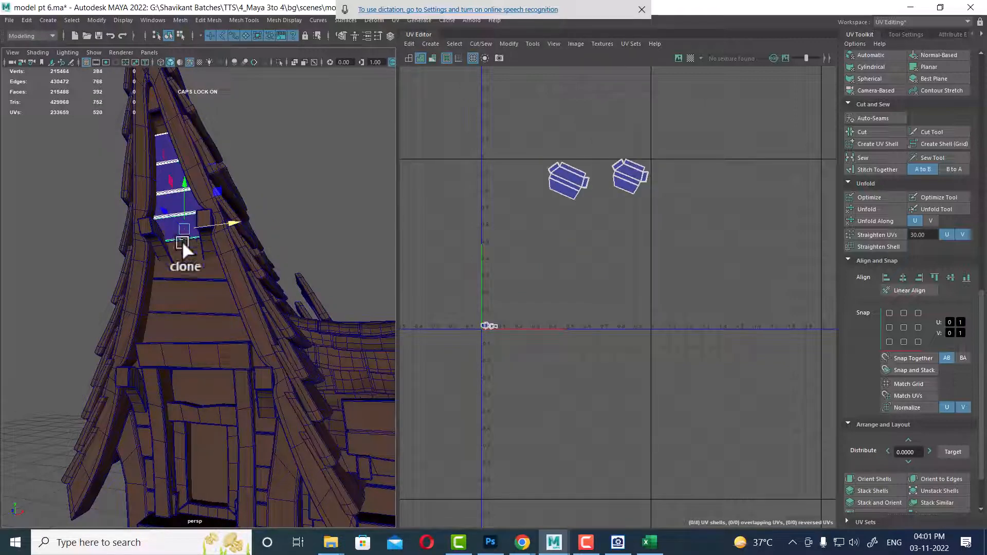
pyautogui.keyDown('shift'); pyautogui.click(187, 279); pyautogui.keyUp('shift')
pyautogui.keyDown('shift'); pyautogui.click(186, 302); pyautogui.keyUp('shift')
pyautogui.keyDown('shift'); pyautogui.click(187, 331); pyautogui.keyUp('shift')
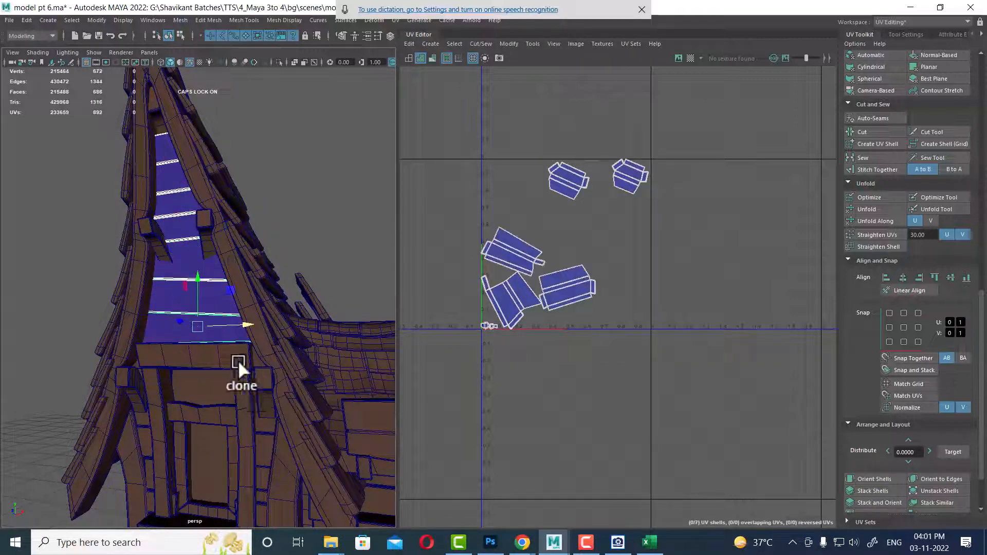
# Add all the front planks below the window sill, down to the ground, to the selection.
pyautogui.keyDown('alt'); pyautogui.moveTo(238, 373); pyautogui.dragTo(200, 426); pyautogui.keyUp('alt')
pyautogui.keyDown('shift'); pyautogui.click(233, 337); pyautogui.keyUp('shift')
pyautogui.keyDown('shift'); pyautogui.click(230, 359); pyautogui.keyUp('shift')
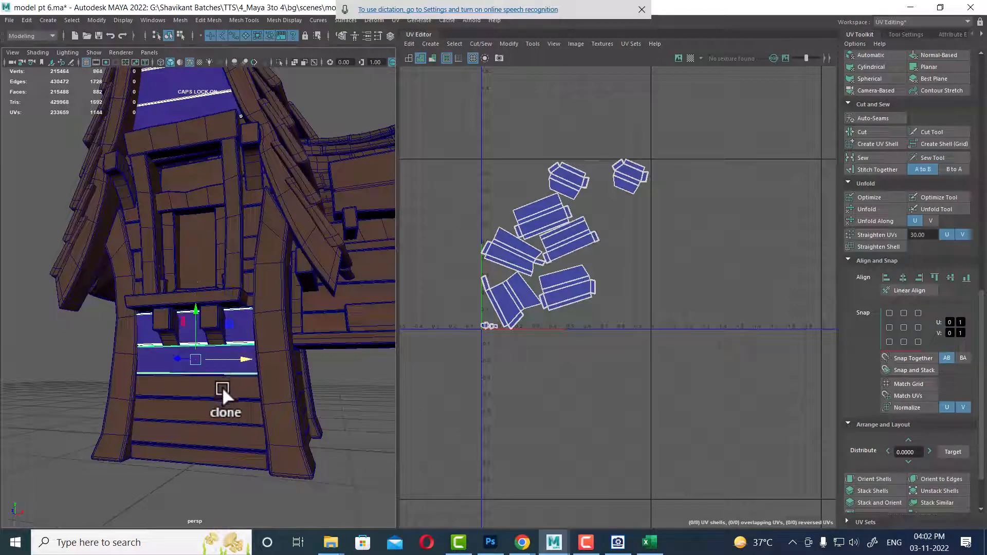
pyautogui.keyDown('shift'); pyautogui.click(222, 387); pyautogui.keyUp('shift')
pyautogui.keyDown('shift'); pyautogui.click(221, 412); pyautogui.keyUp('shift')
pyautogui.keyDown('shift'); pyautogui.click(220, 427); pyautogui.keyUp('shift')
pyautogui.keyDown('shift'); pyautogui.click(216, 445); pyautogui.keyUp('shift')
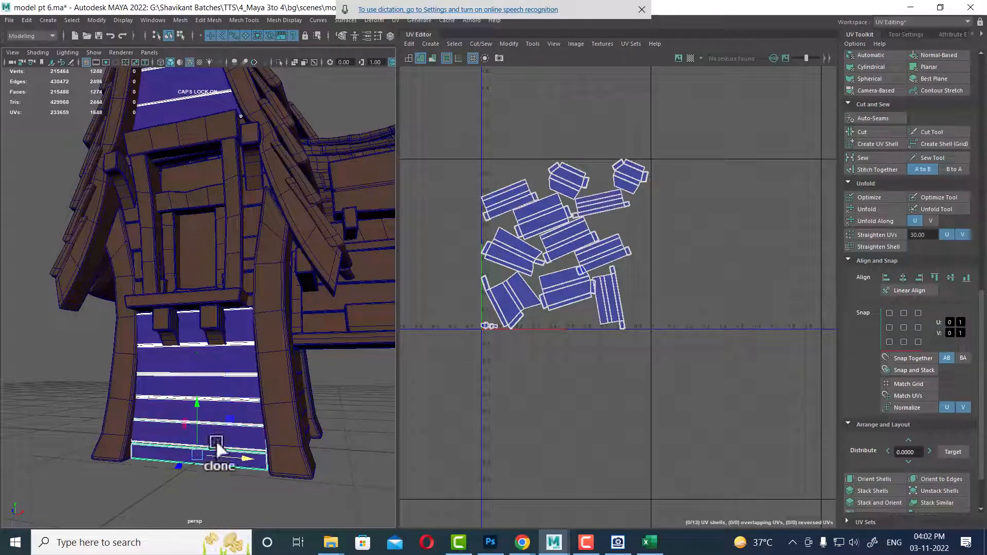
# Assign the existing COLOR_CHECKER material to the selected planks and turn on textured display to check the pattern.
pyautogui.moveTo(187, 349); pyautogui.dragTo(222, 537, button='right')
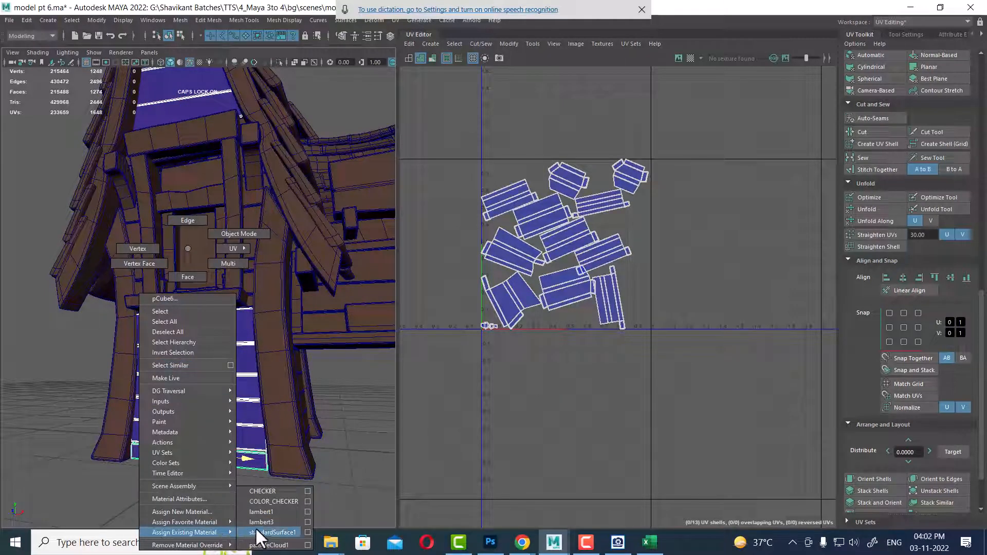
pyautogui.moveTo(267, 502); pyautogui.dragTo(268, 501, button='right')
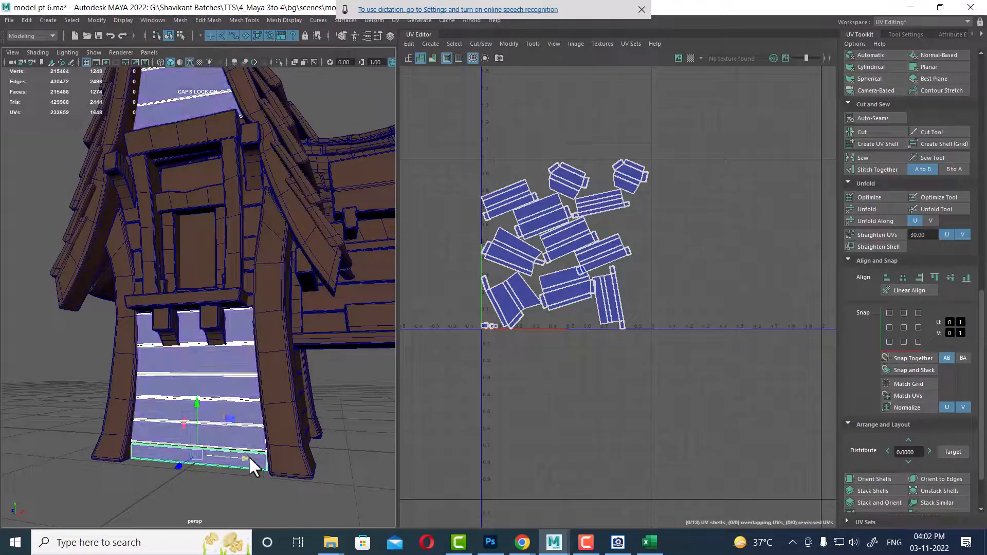
pyautogui.press('6')
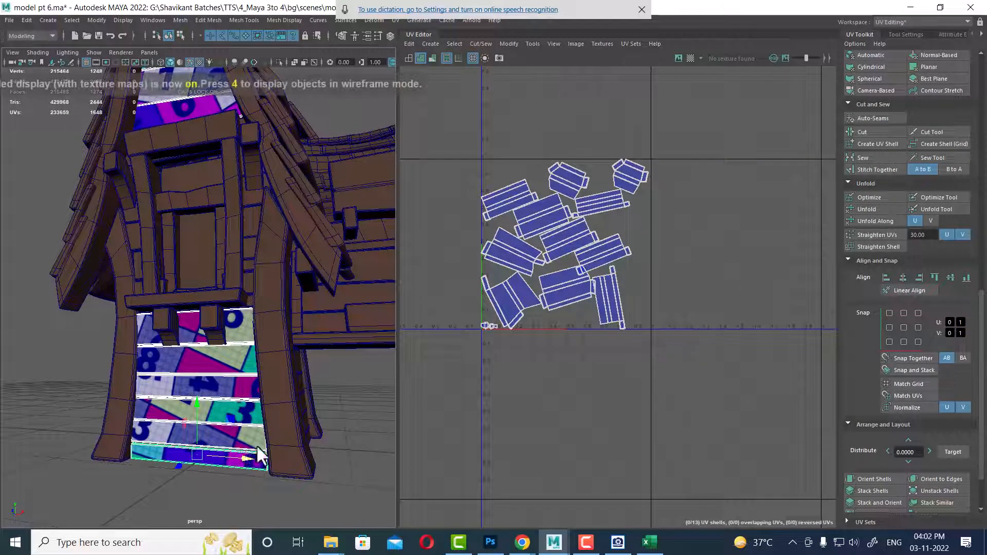
pyautogui.scroll(-5, 247, 357)
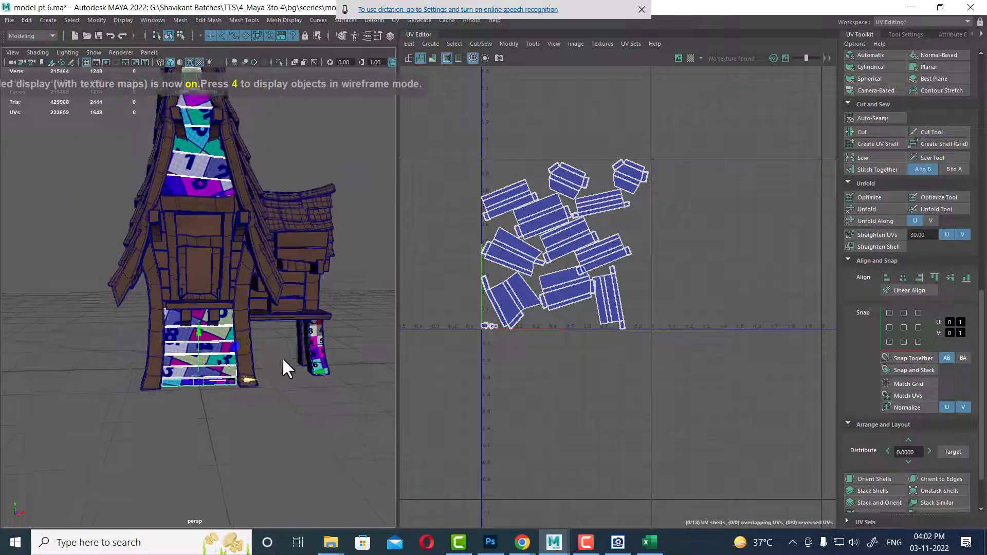
pyautogui.keyDown('alt'); pyautogui.moveTo(283, 359); pyautogui.dragTo(226, 331); pyautogui.keyUp('alt')
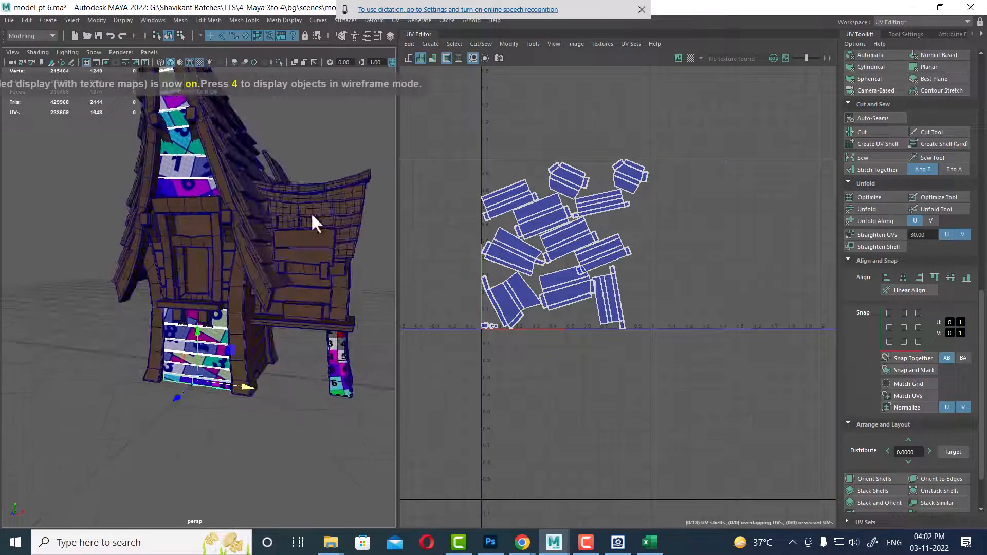
pyautogui.keyDown('alt'); pyautogui.moveTo(296, 360); pyautogui.dragTo(385, 353); pyautogui.keyUp('alt')
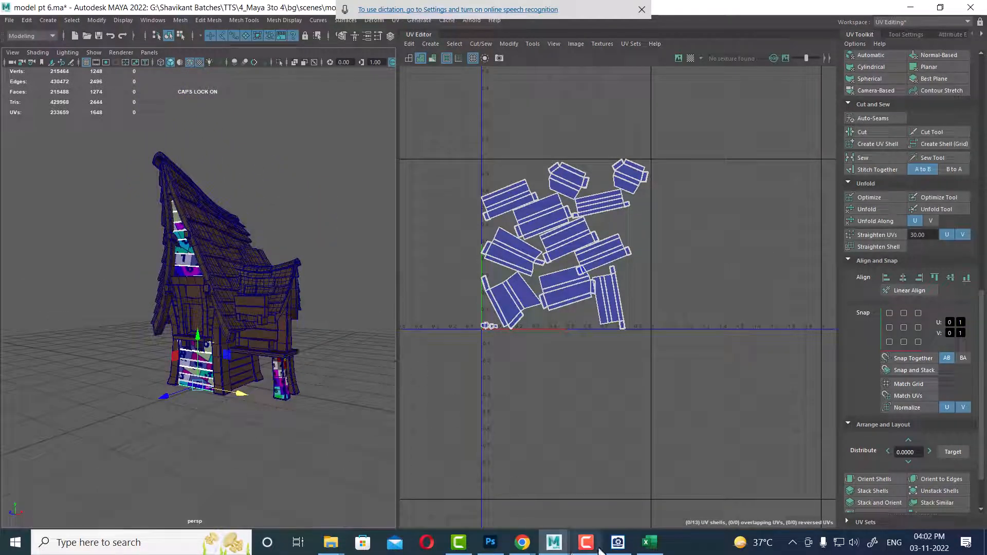